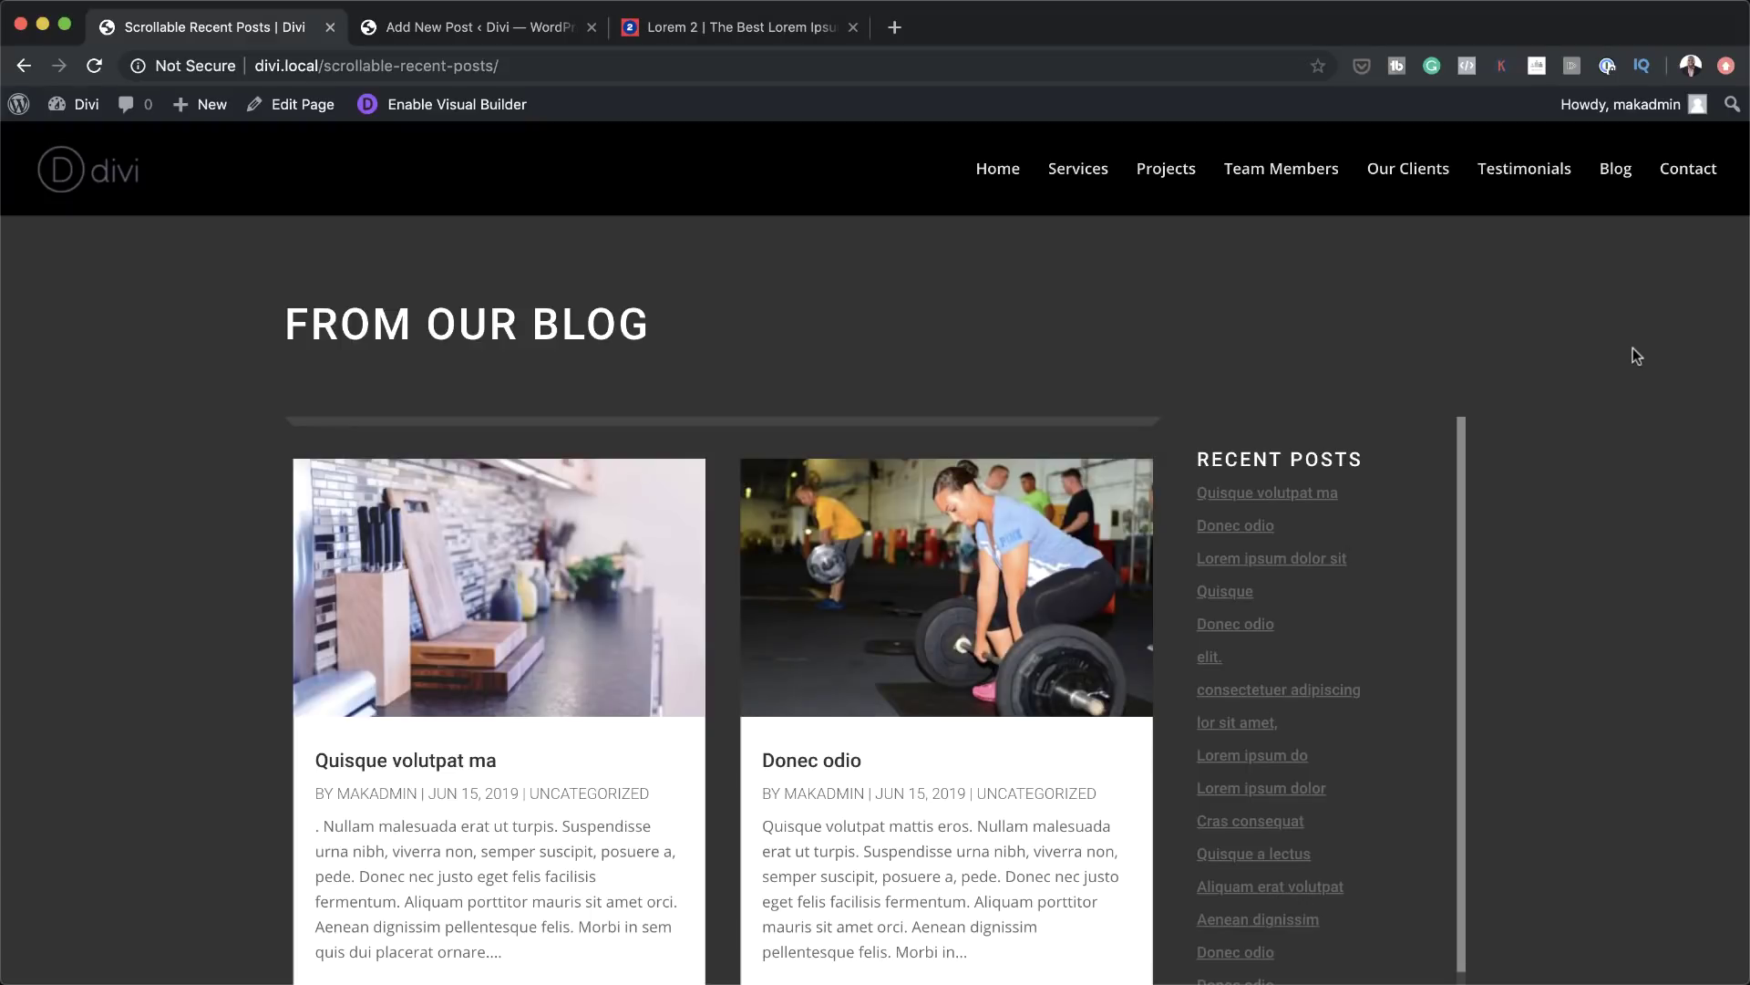
Examine the finished blog page's post grid and its scrollable recent posts list
scroll(1635, 351, "down", 3)
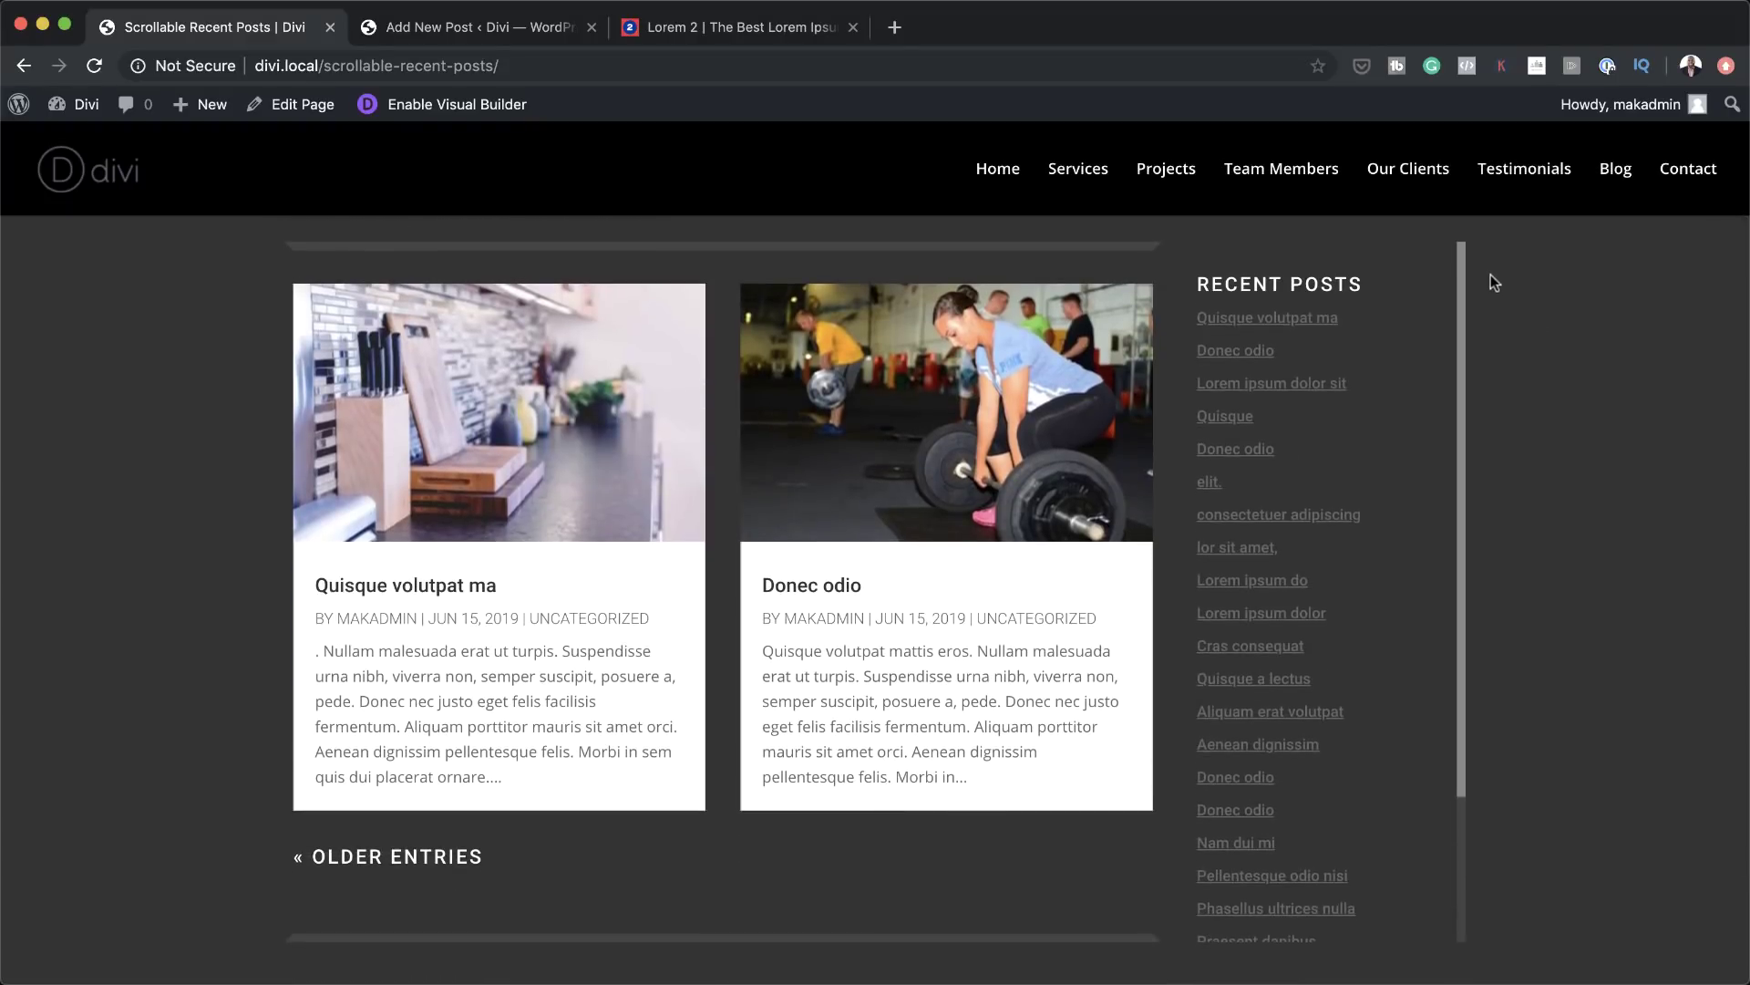
left_click_drag(1461, 272, 1468, 338)
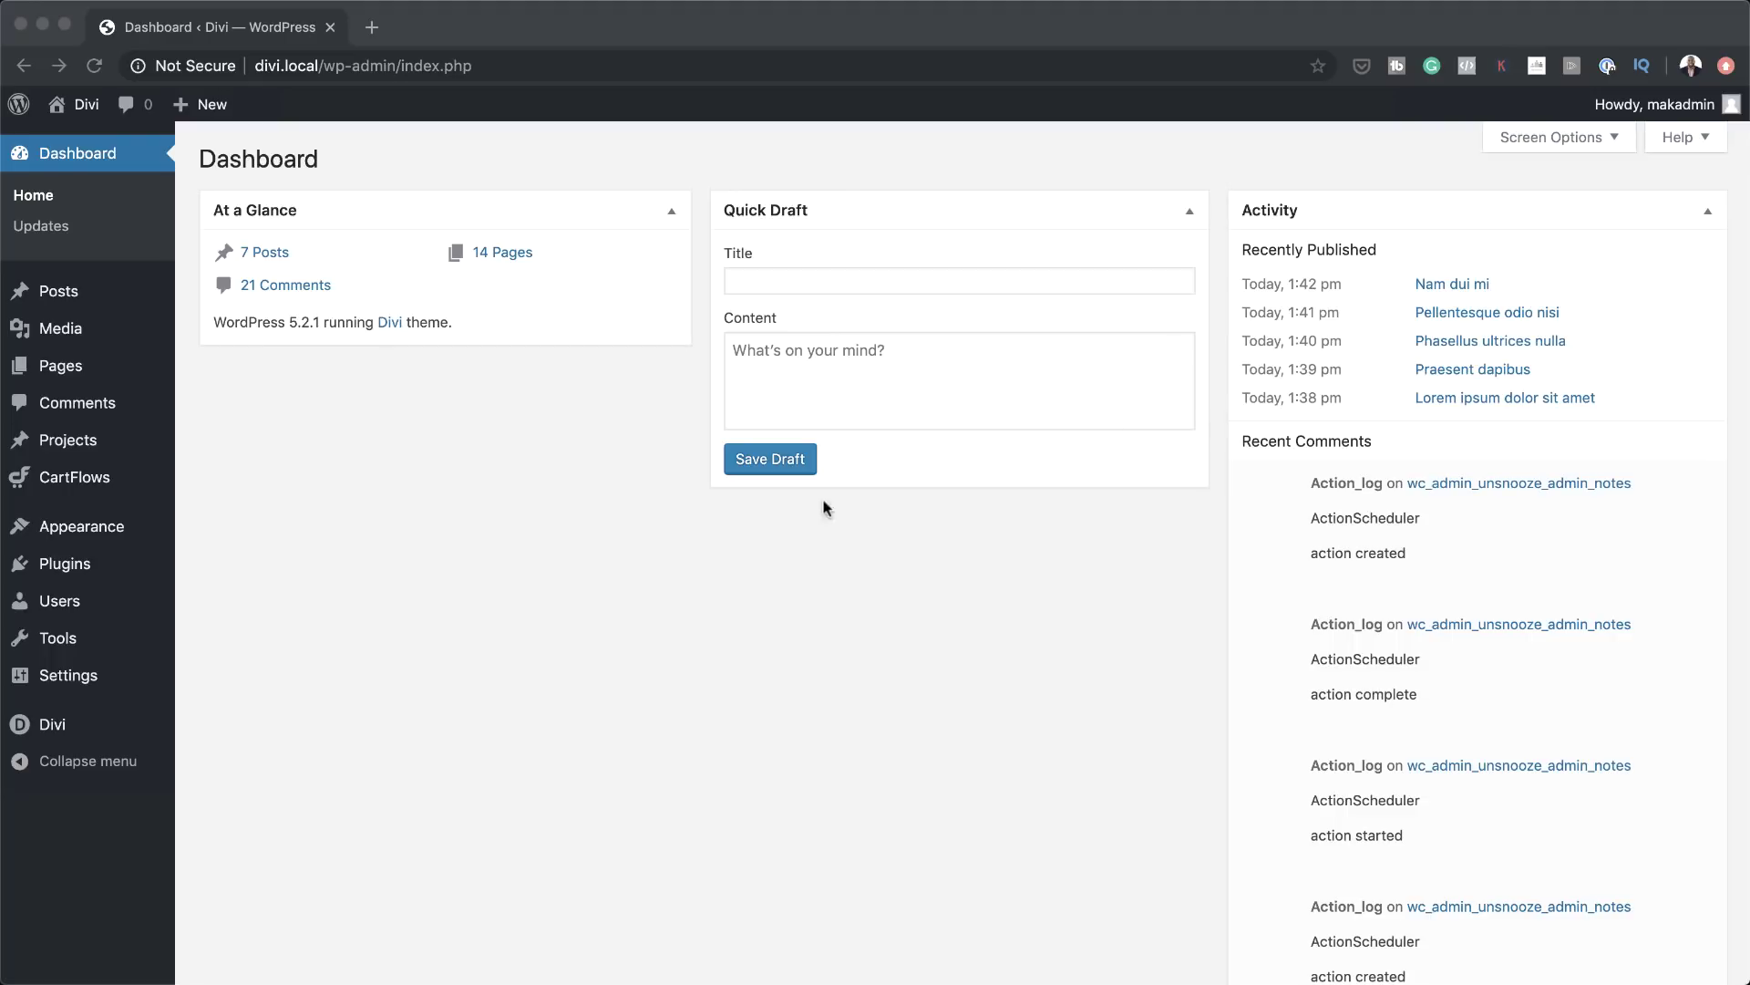
Create a widget area named "Recent Posts" in the WordPress widget settings and reload the page to list it
left_click(122, 531)
mouse_move(122, 531)
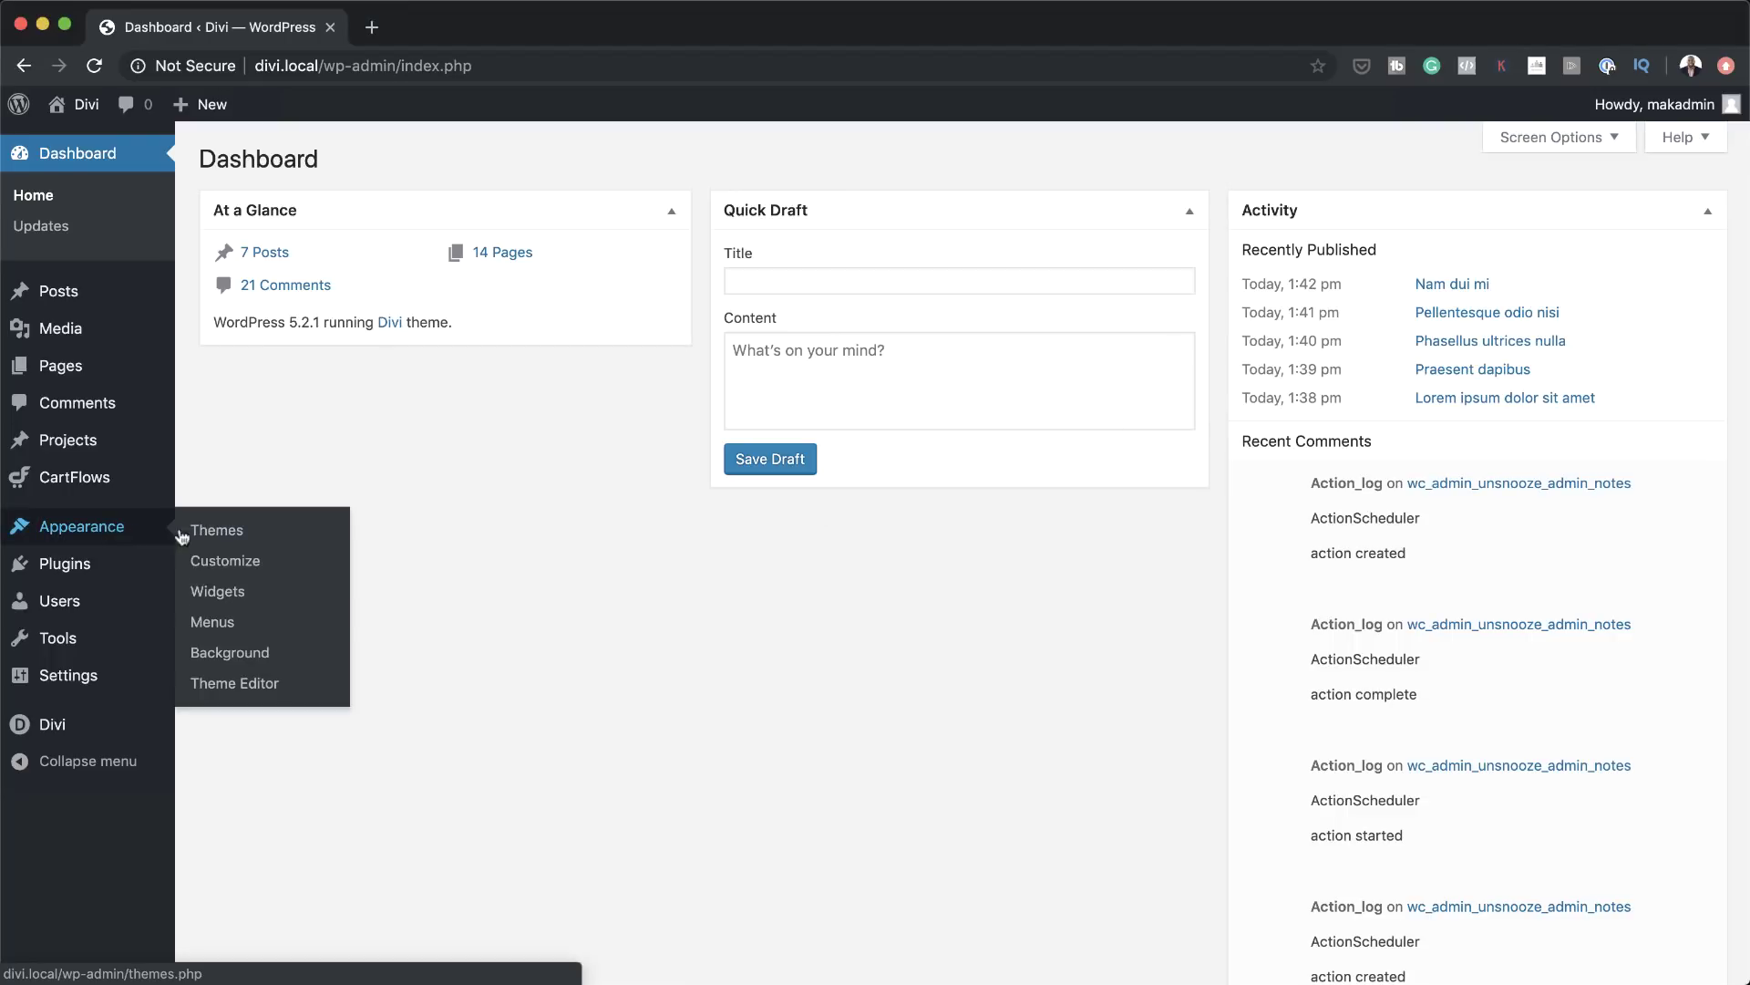
left_click(234, 595)
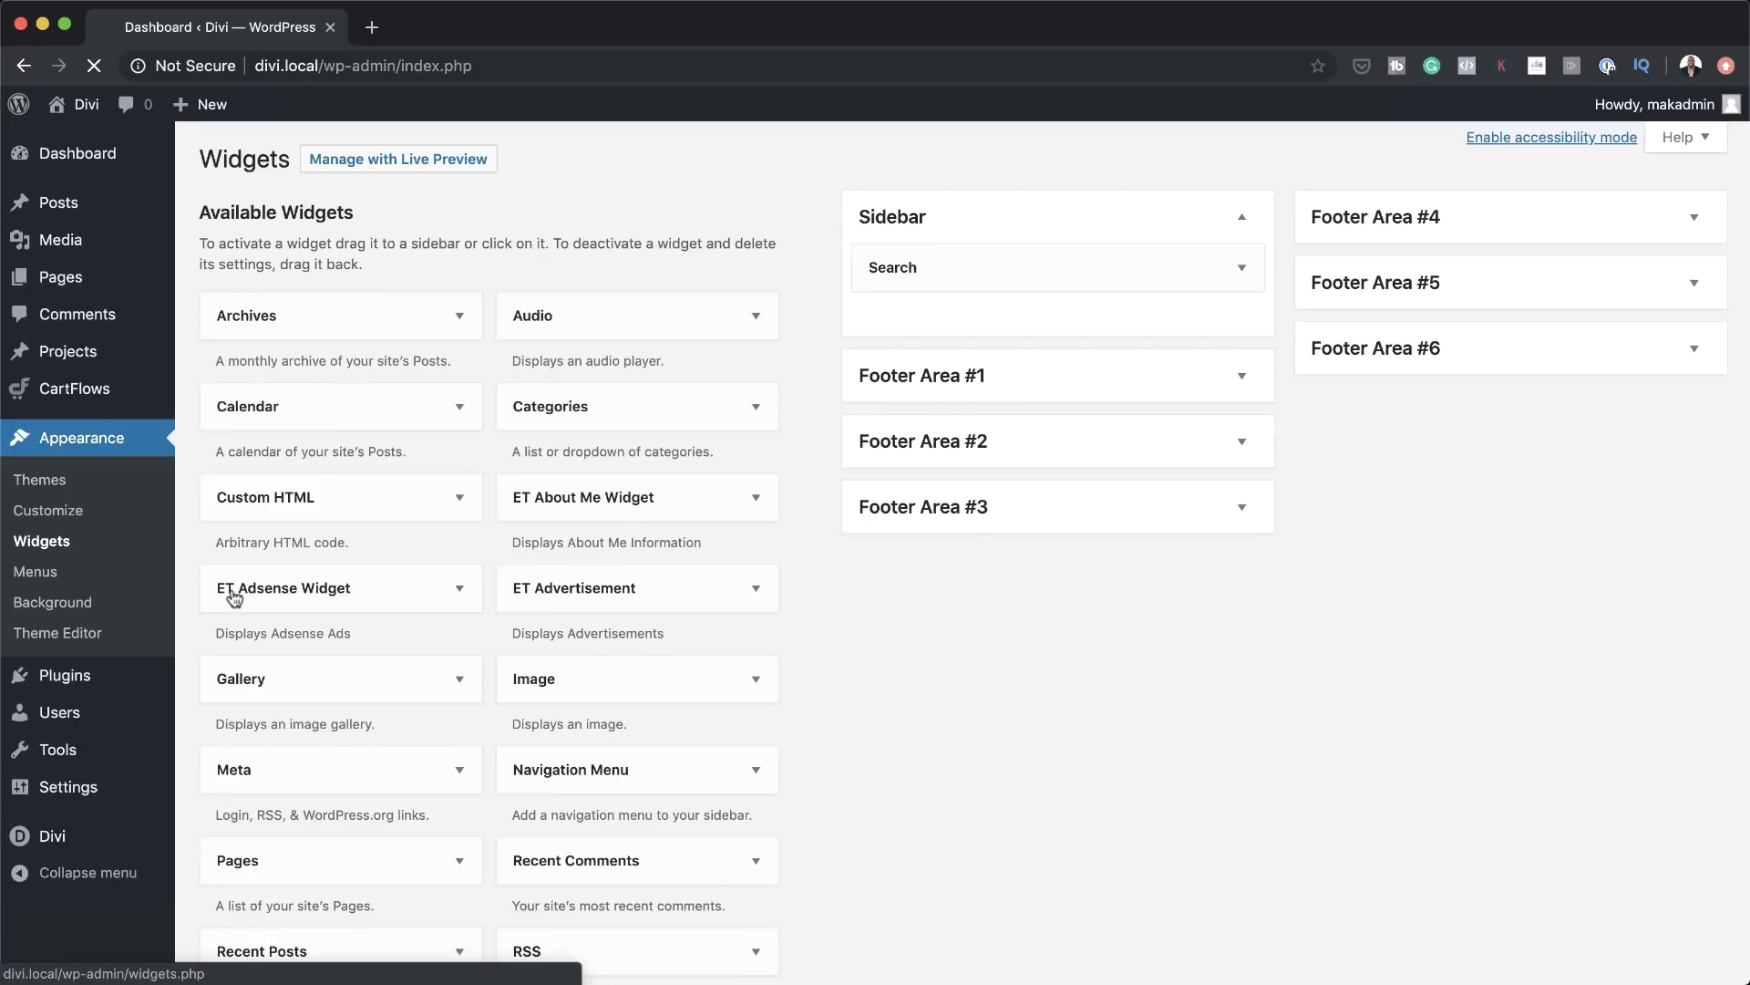
left_click(946, 679)
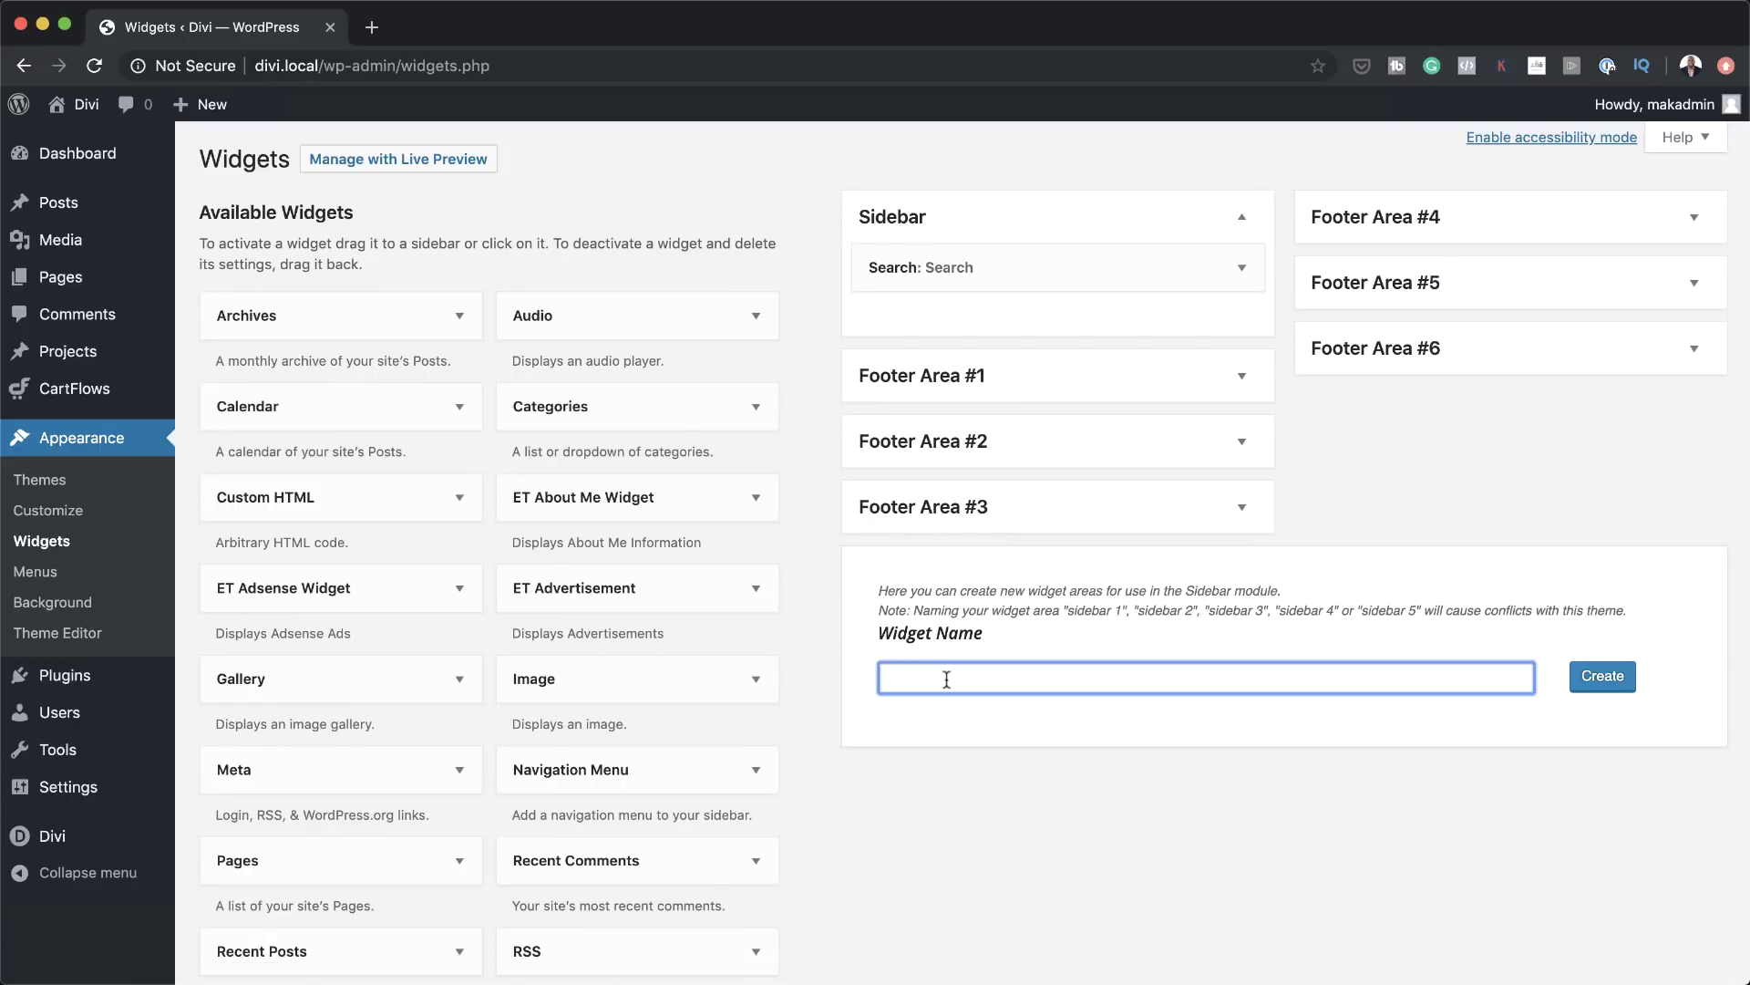
type("Recent Posts")
left_click(1602, 676)
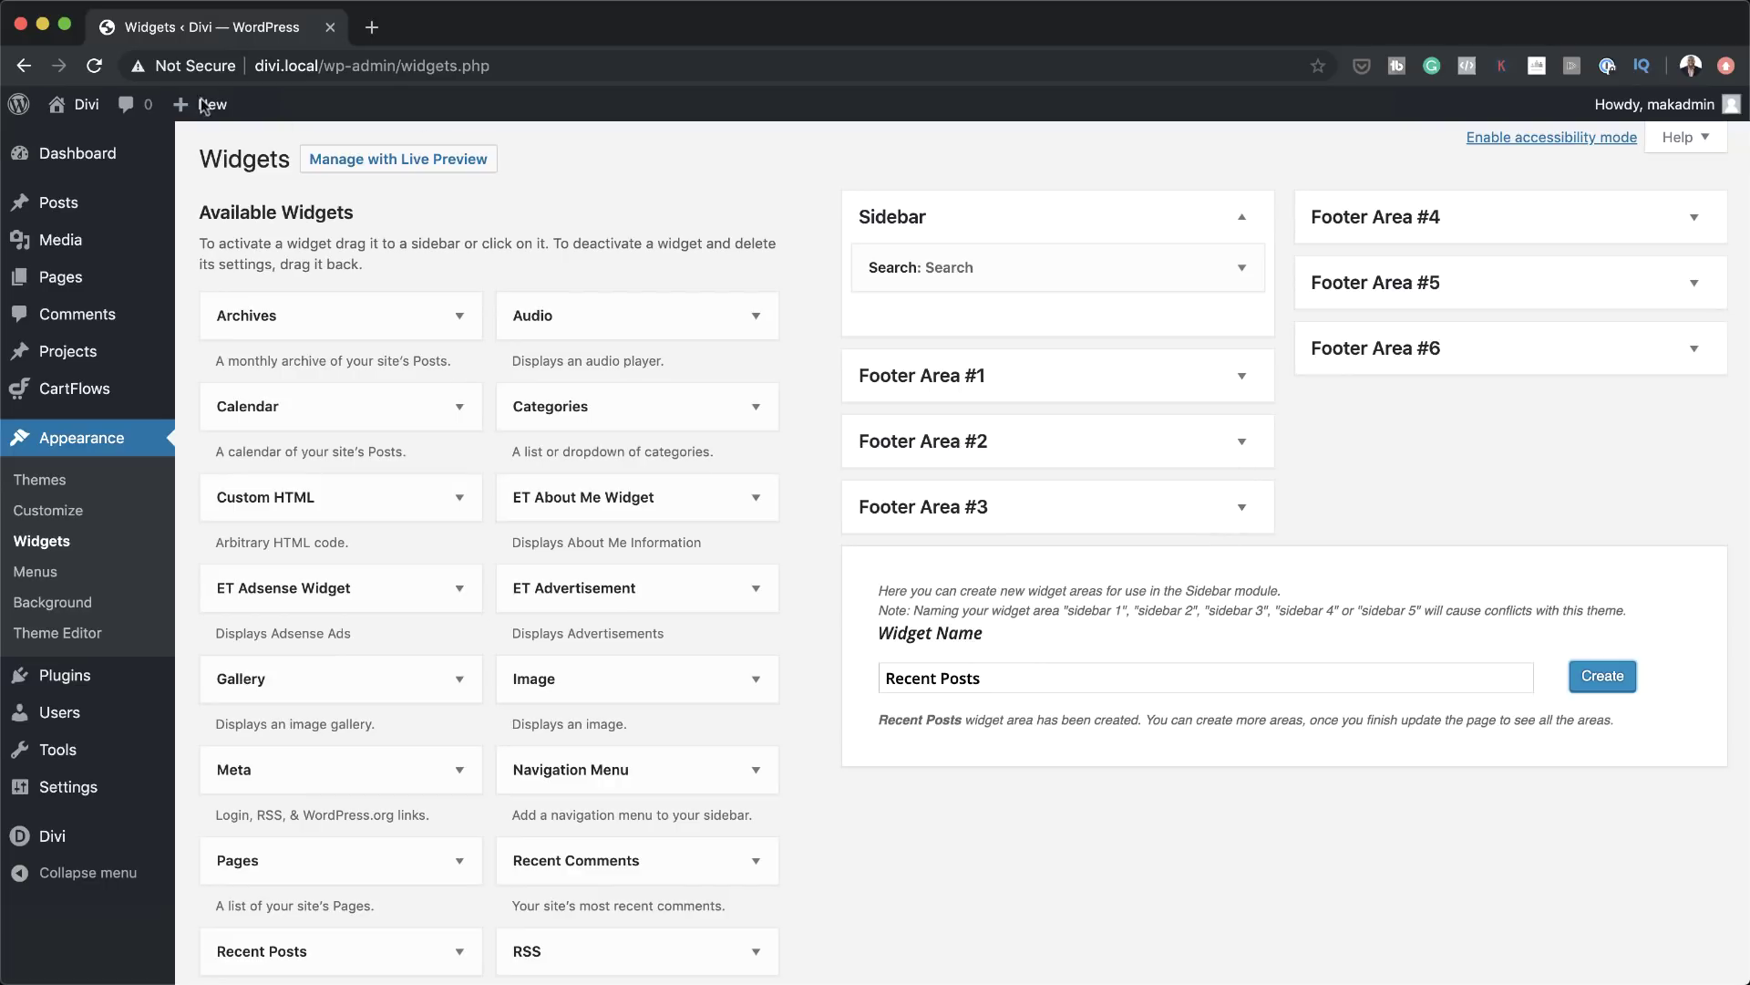
left_click(94, 67)
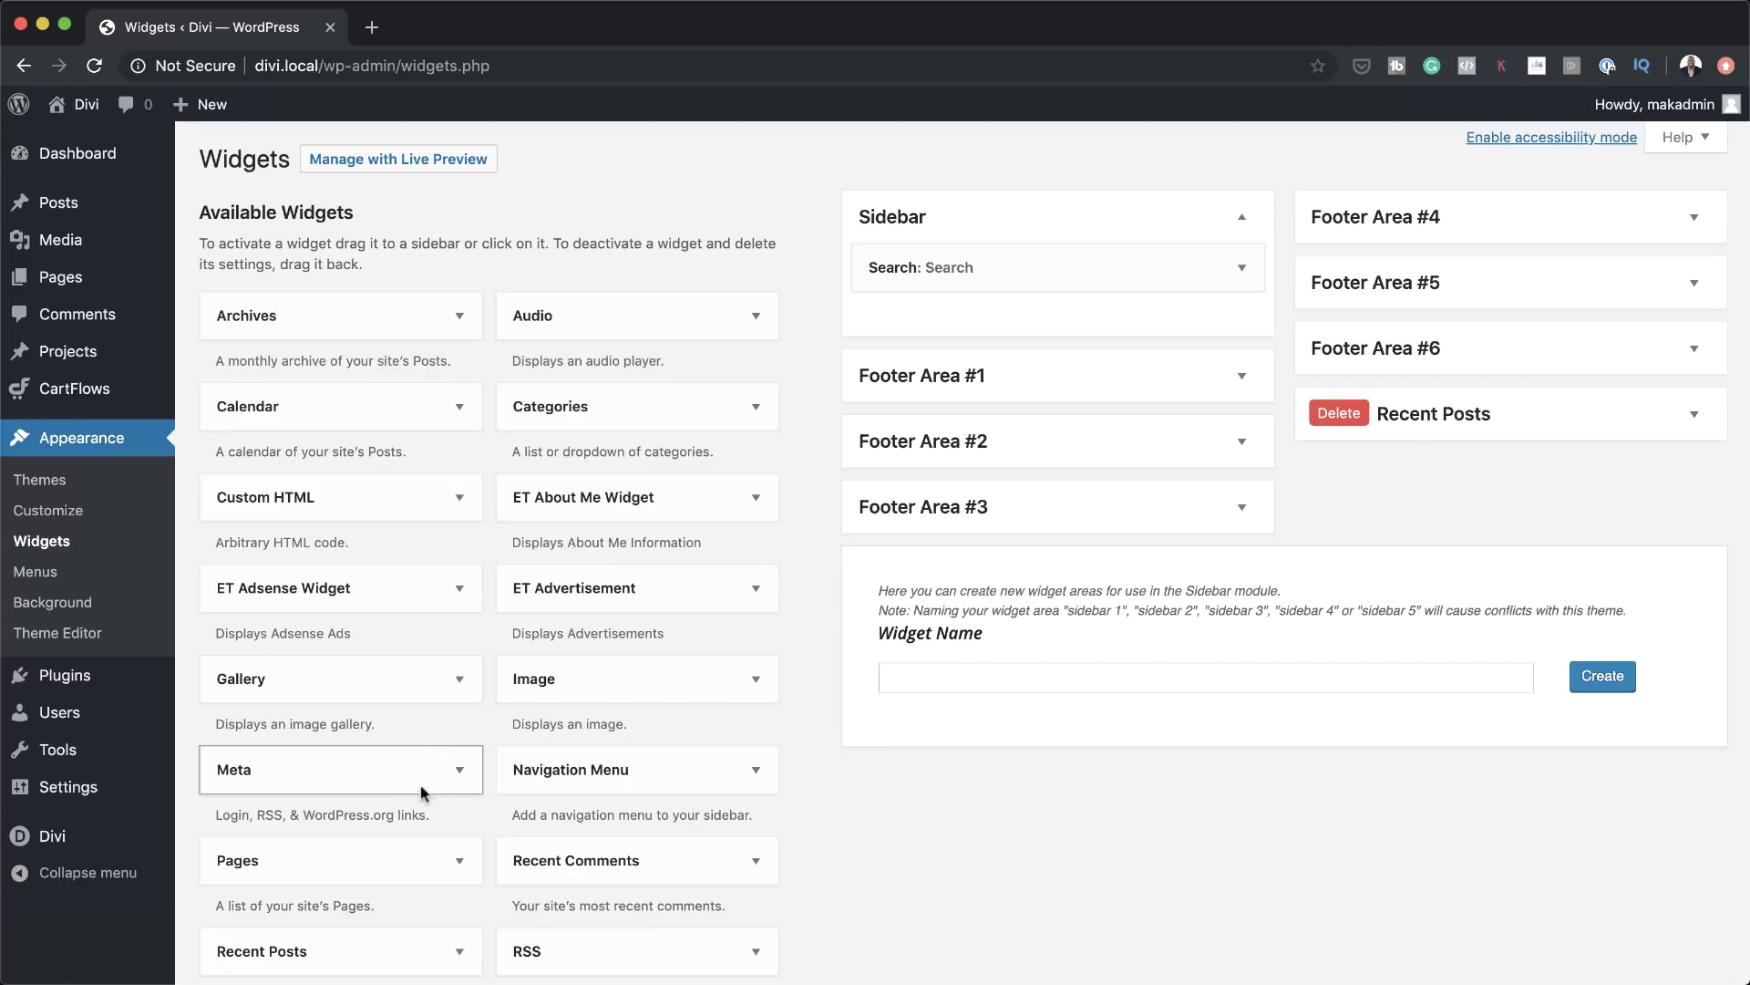
Add the Recent Posts widget to the custom Recent Posts widget area
scroll(469, 770, "down", 1)
scroll(469, 802, "down", 3)
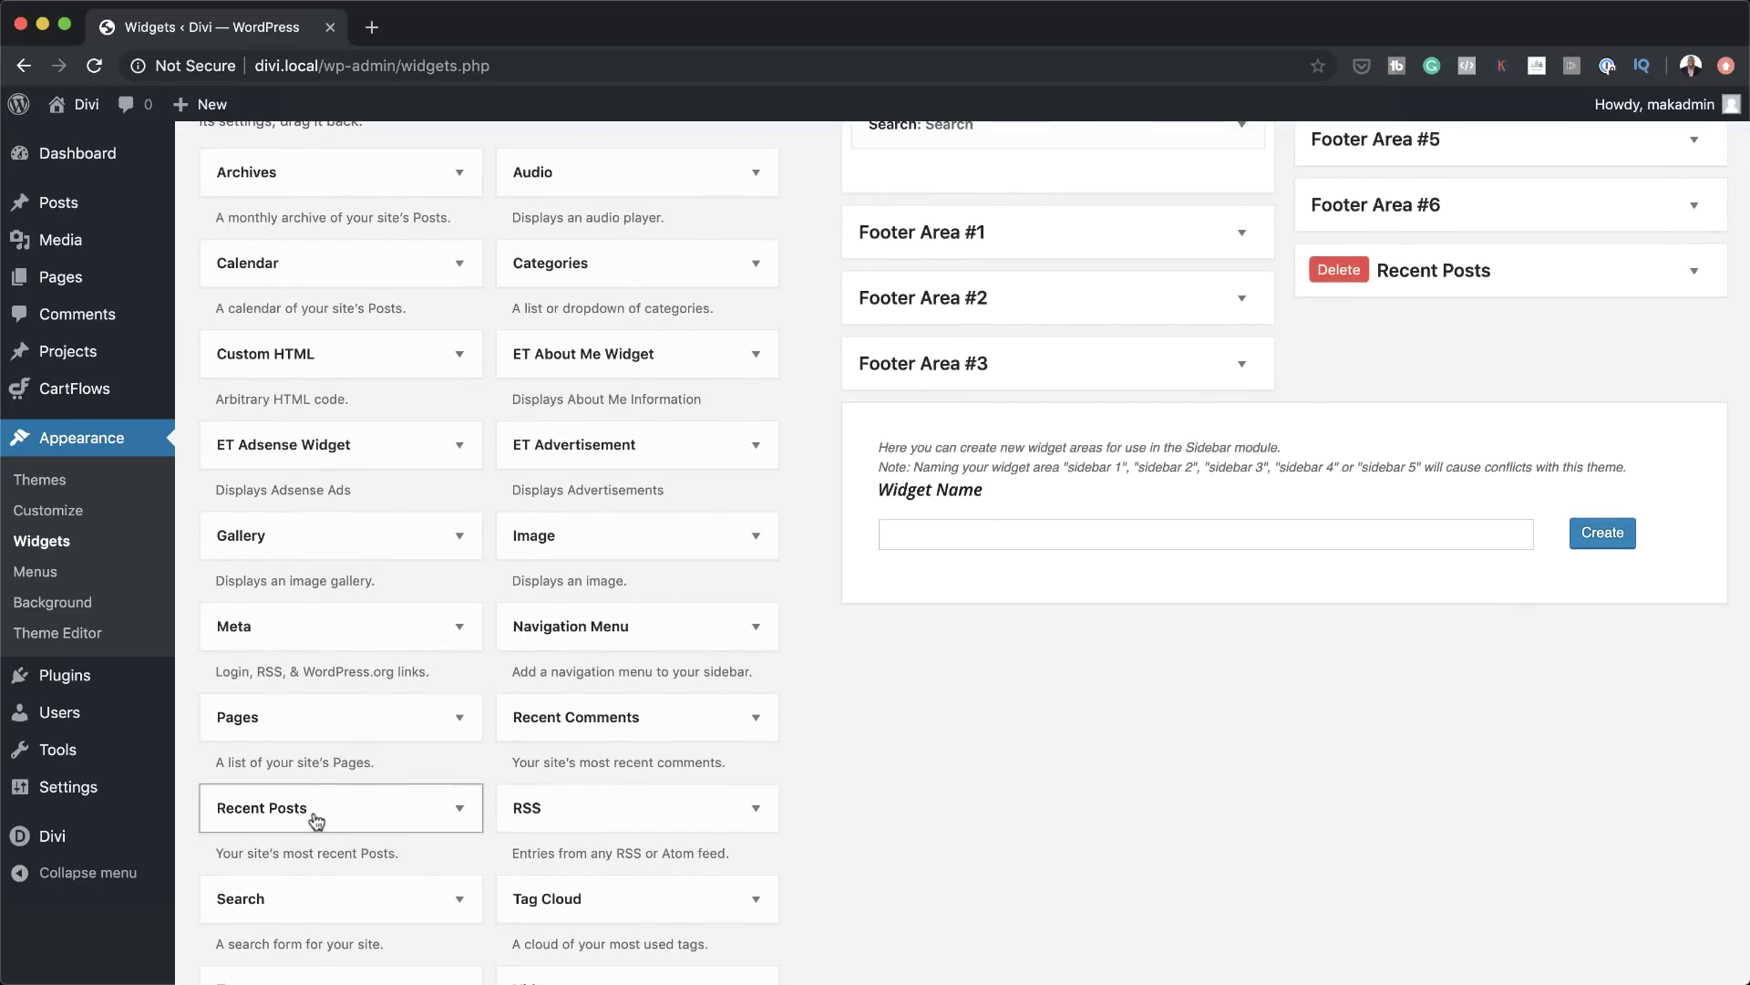
left_click_drag(313, 817, 1471, 278)
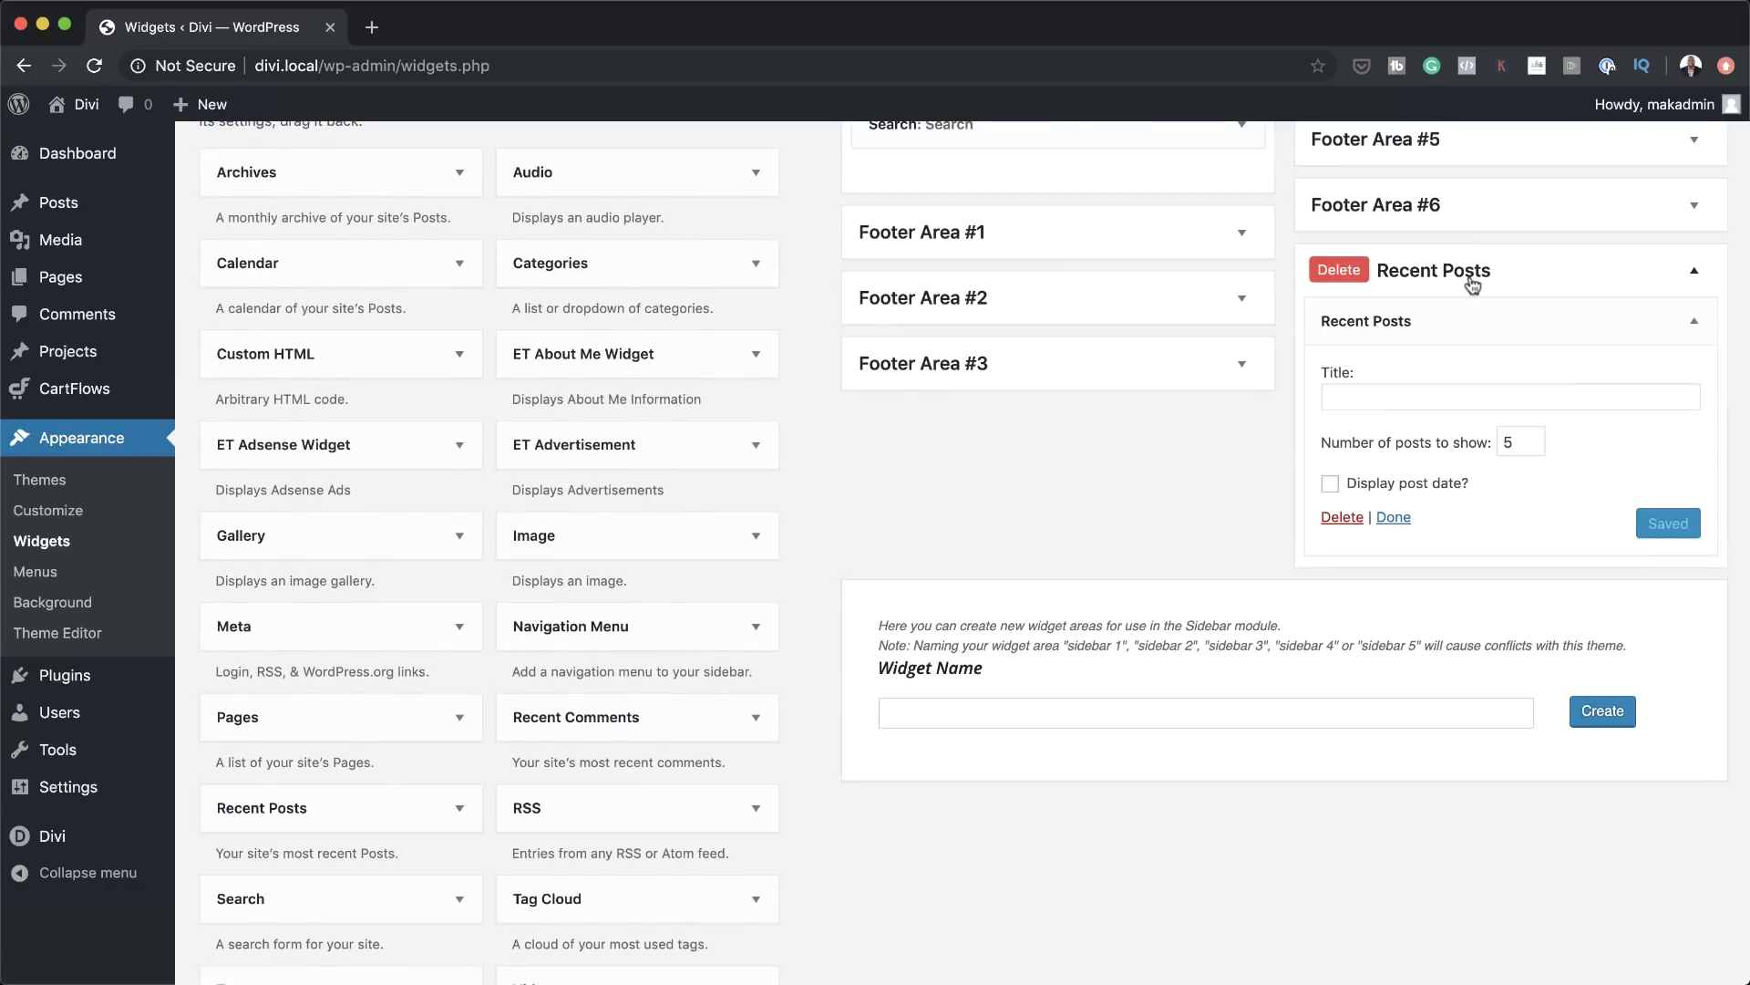
Title the widget "Recent Posts", set its number of posts to show to 40, and save it
left_click(1336, 397)
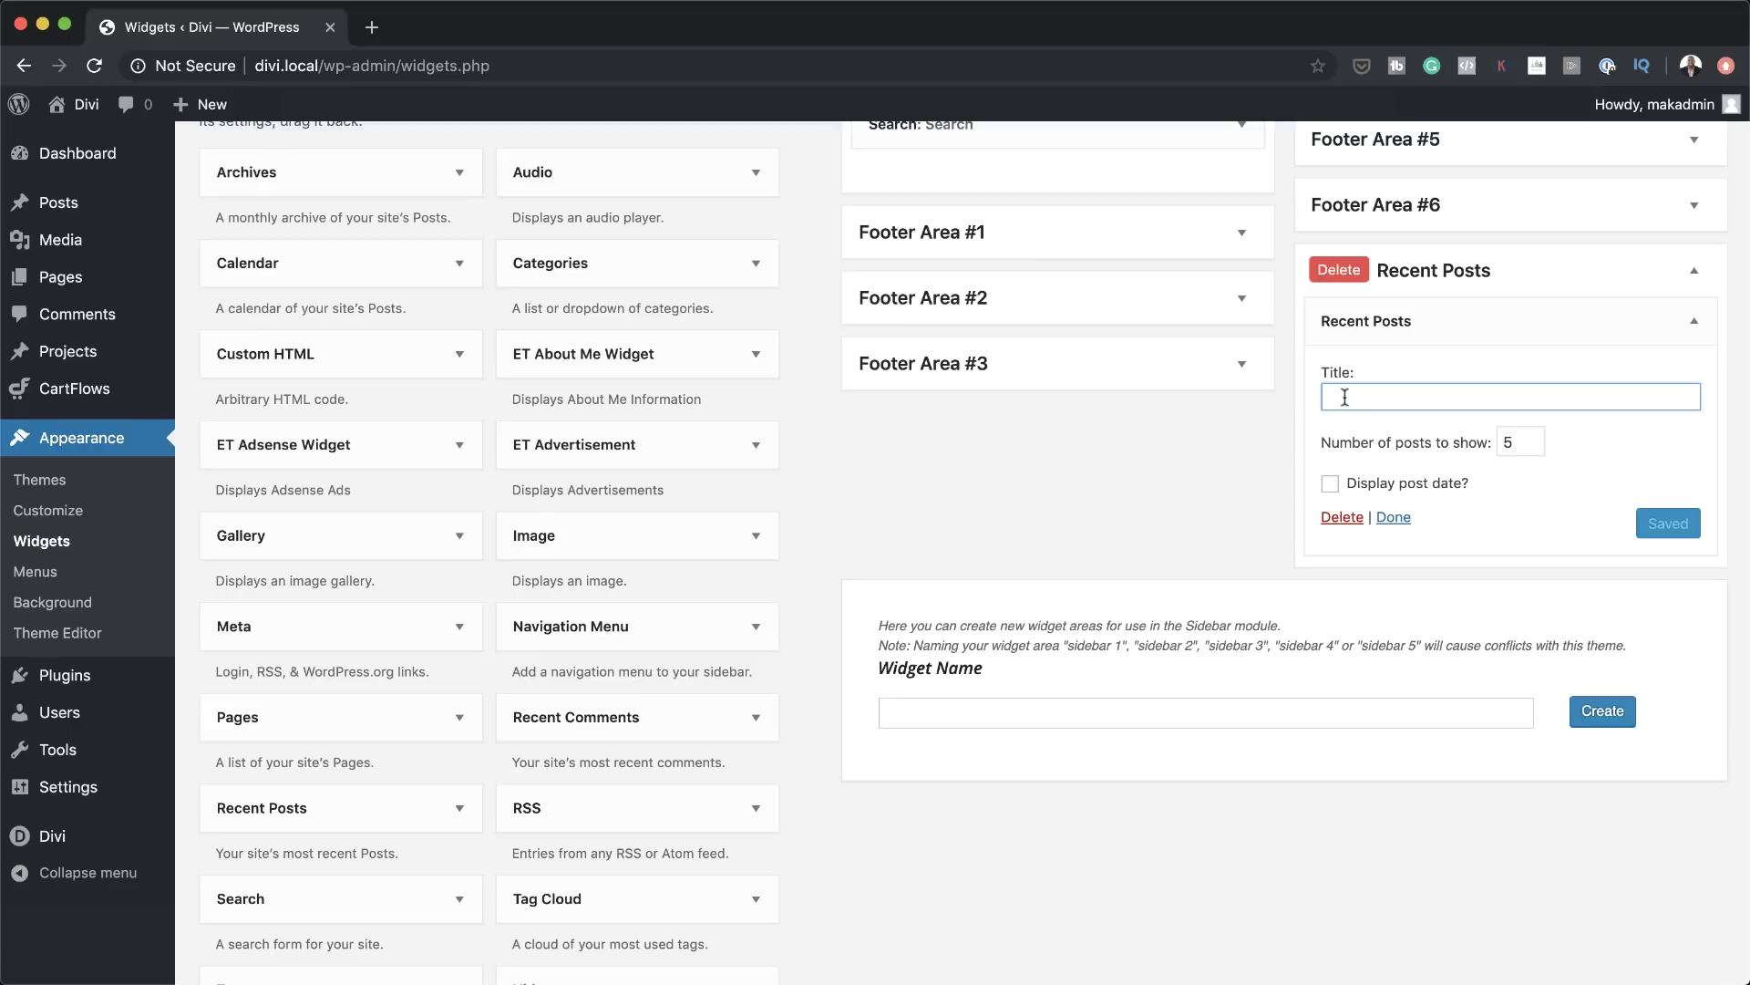
type("Rece")
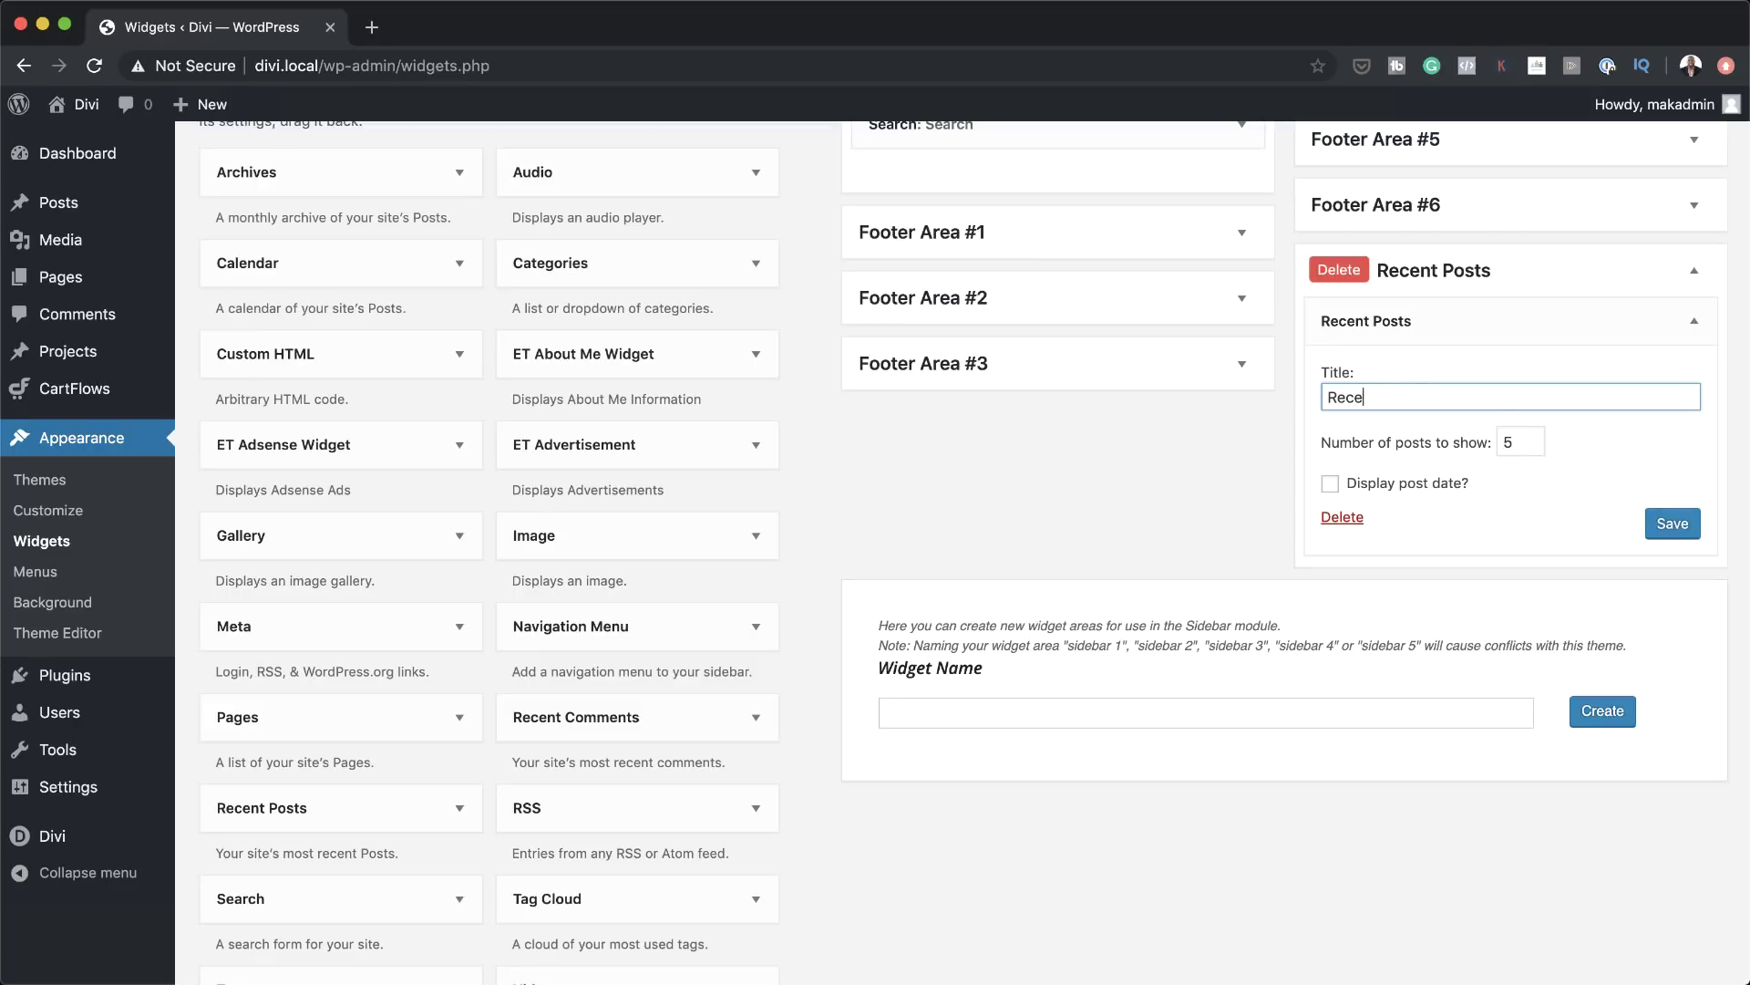
type("nt Posts")
key("Tab")
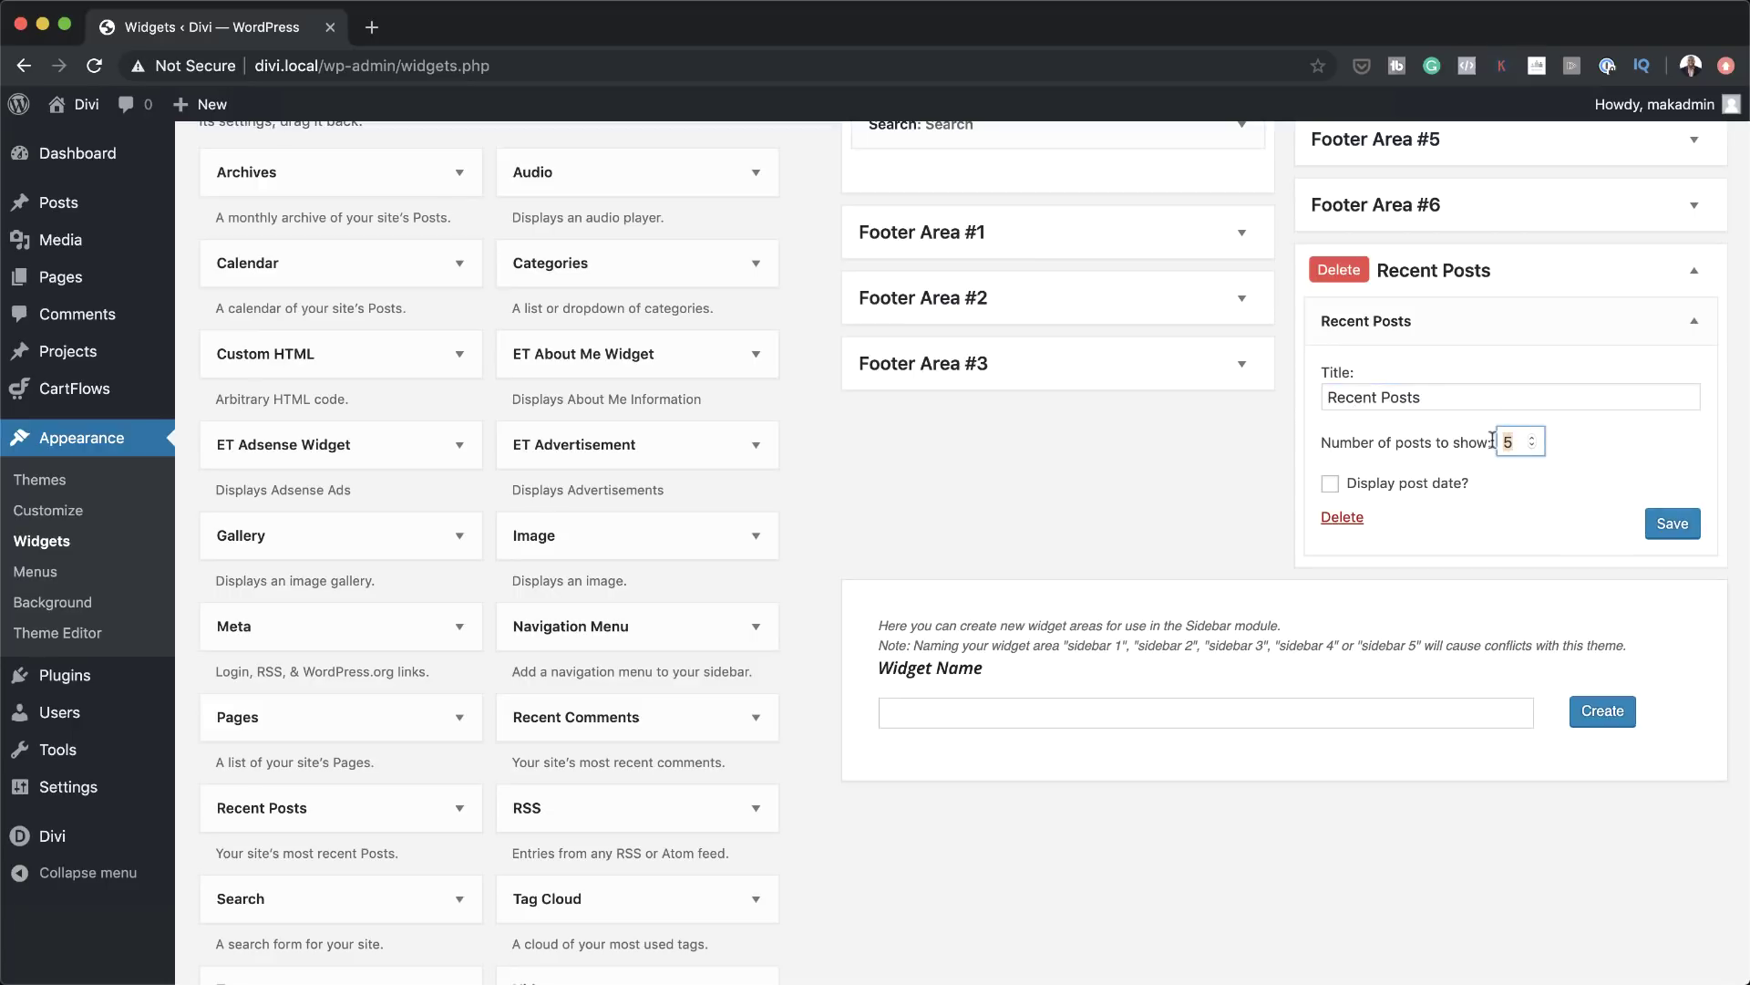
type("40")
left_click(1671, 524)
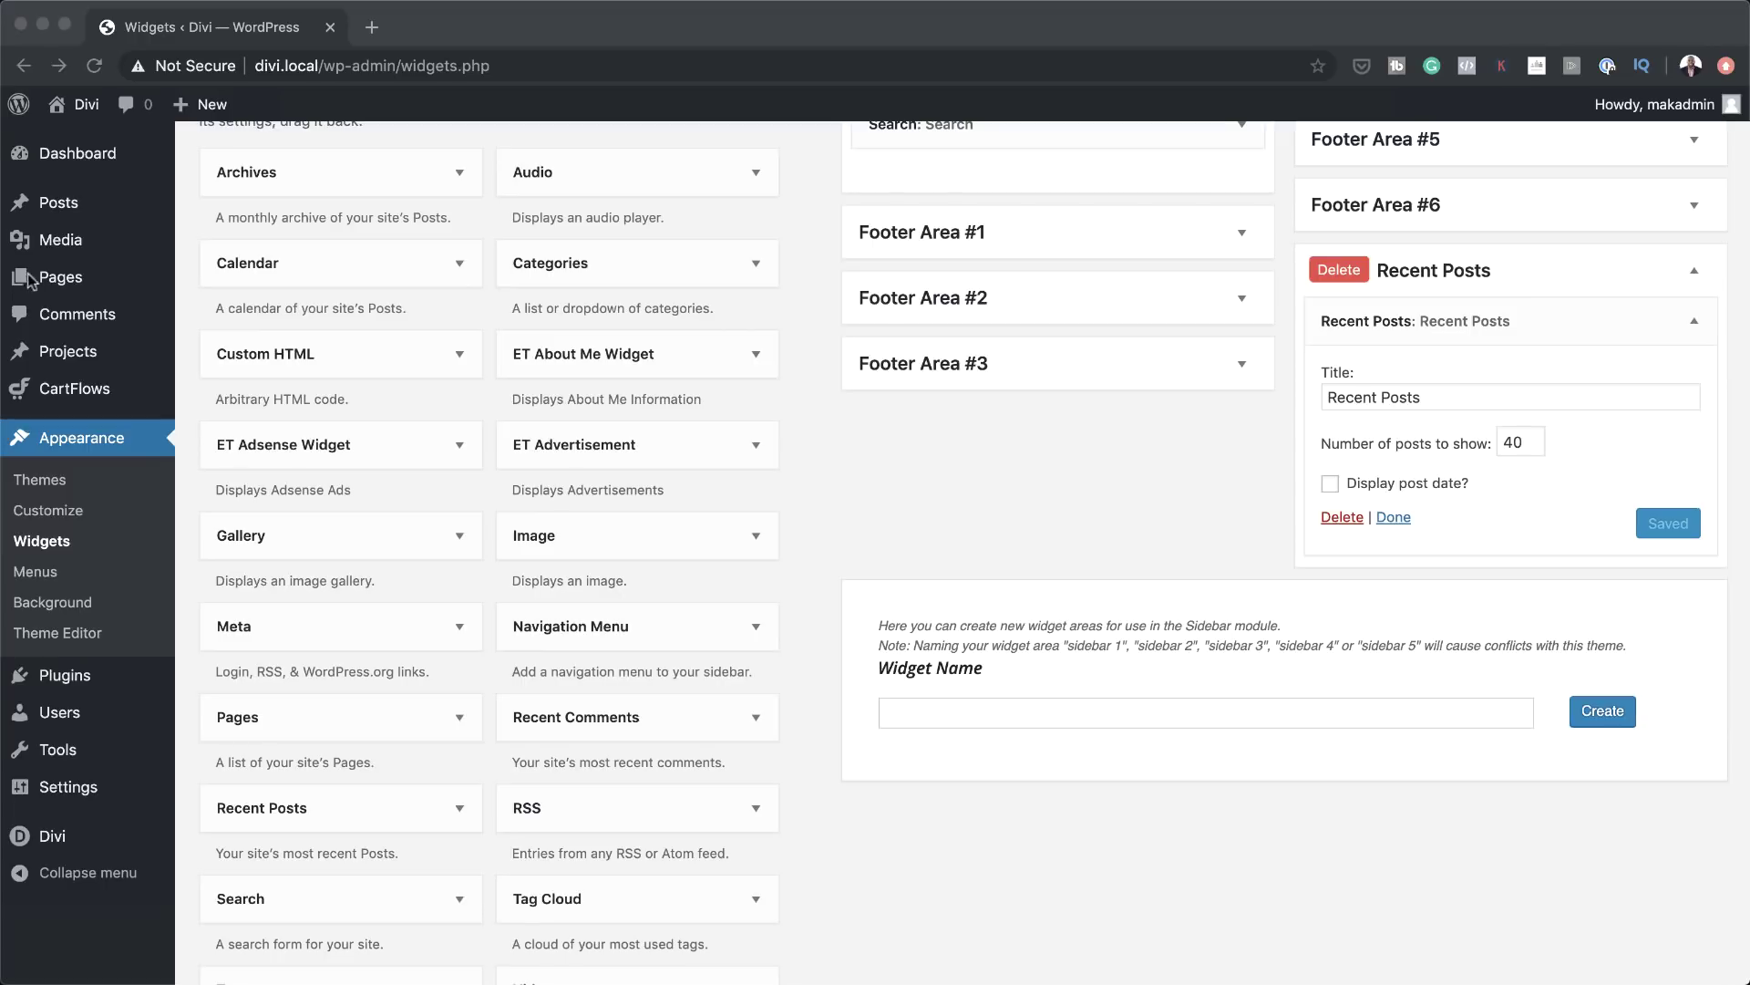
Create a new page titled "Scrollable Recent Posts" and open it in the Divi Builder
mouse_move(123, 282)
left_click(230, 312)
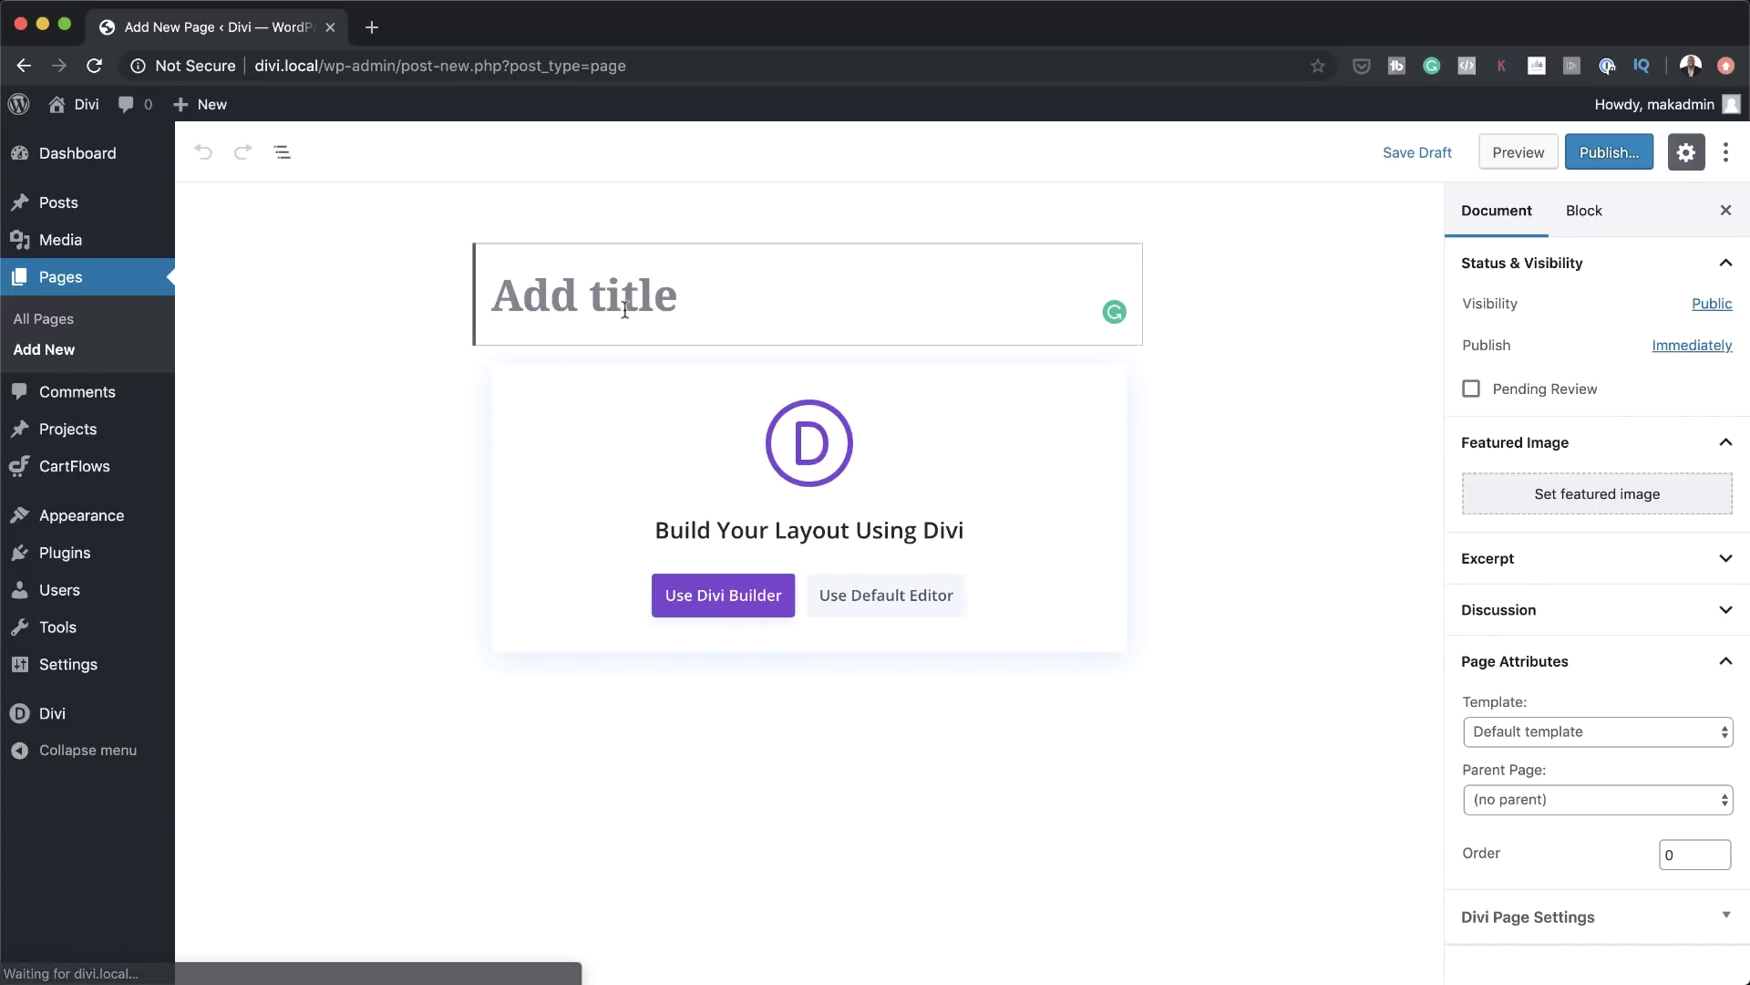
type("Scrollable Recent Posts")
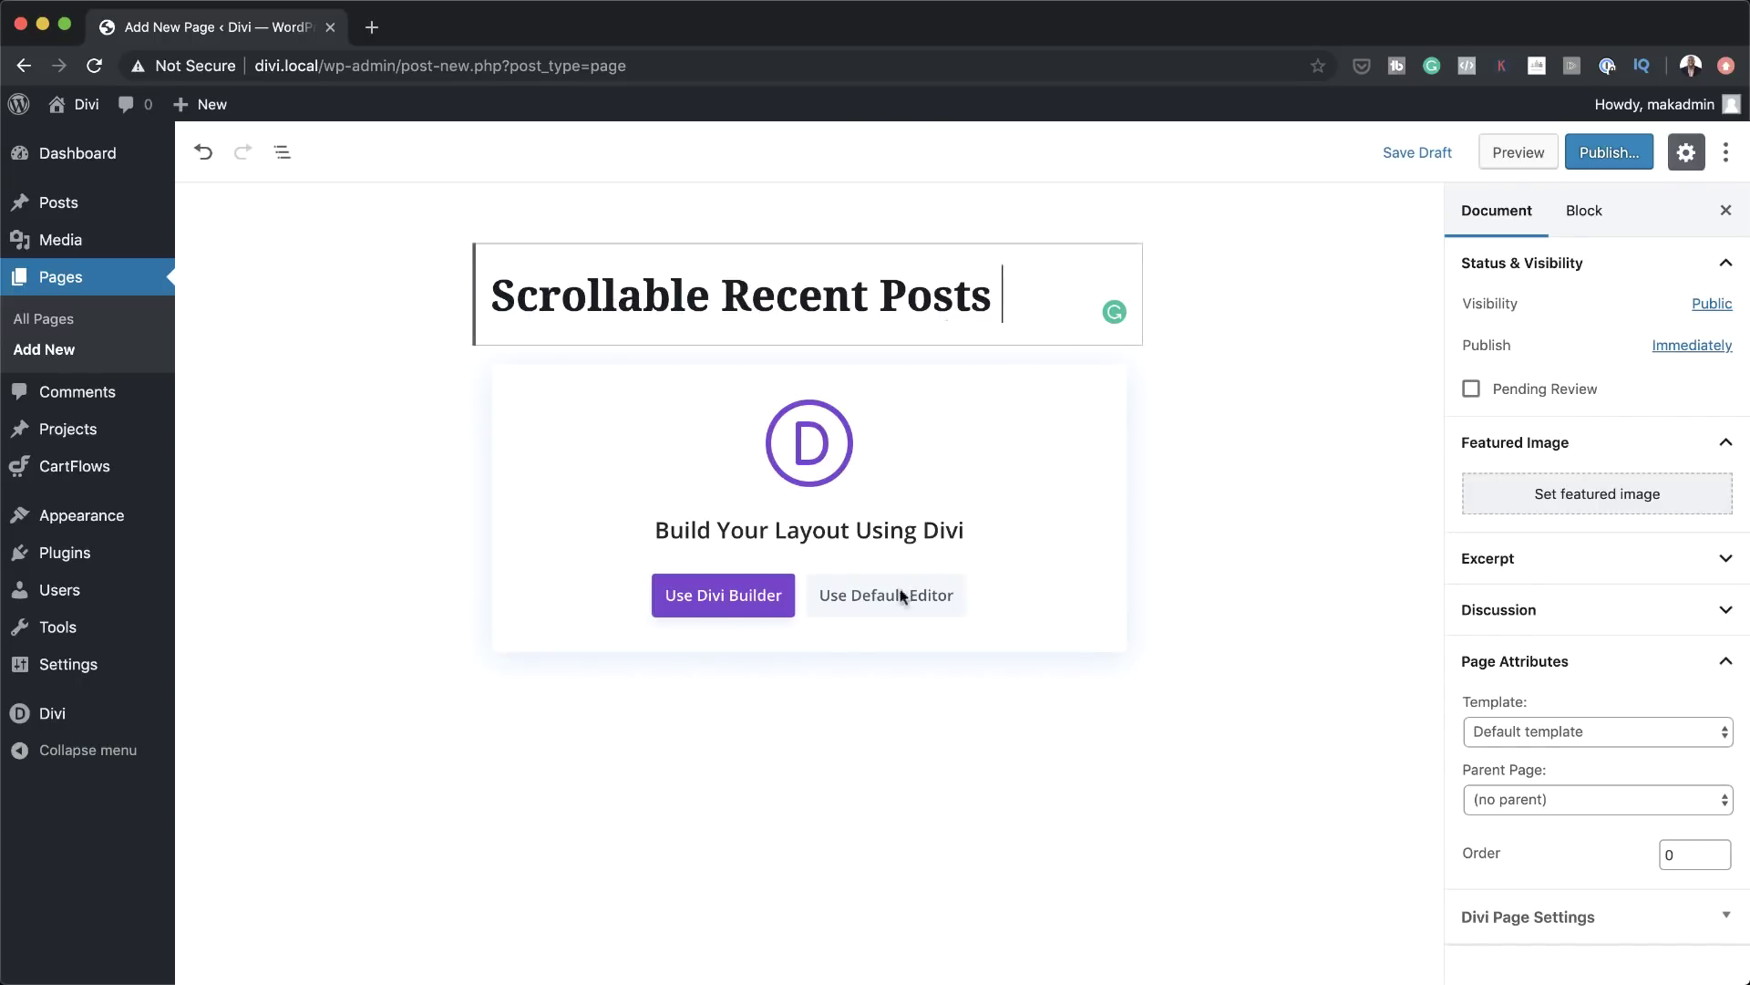
left_click(750, 606)
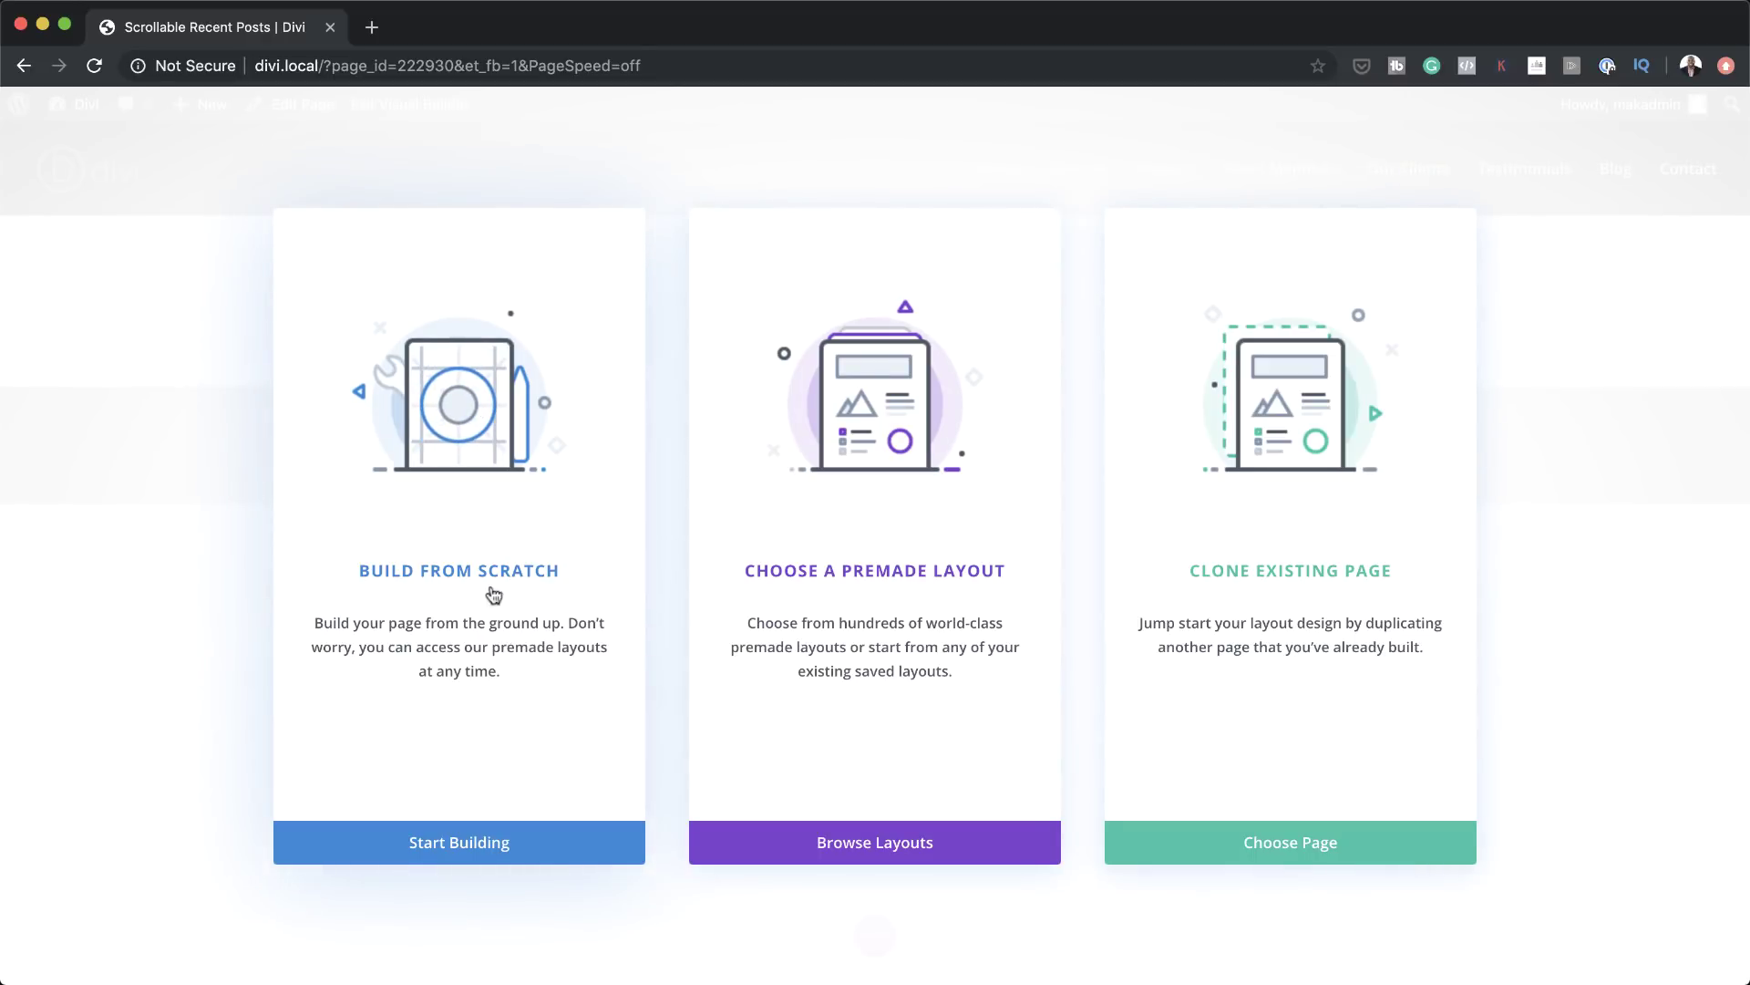
Start building the page from scratch and insert a single-column row without choosing a module
left_click(501, 636)
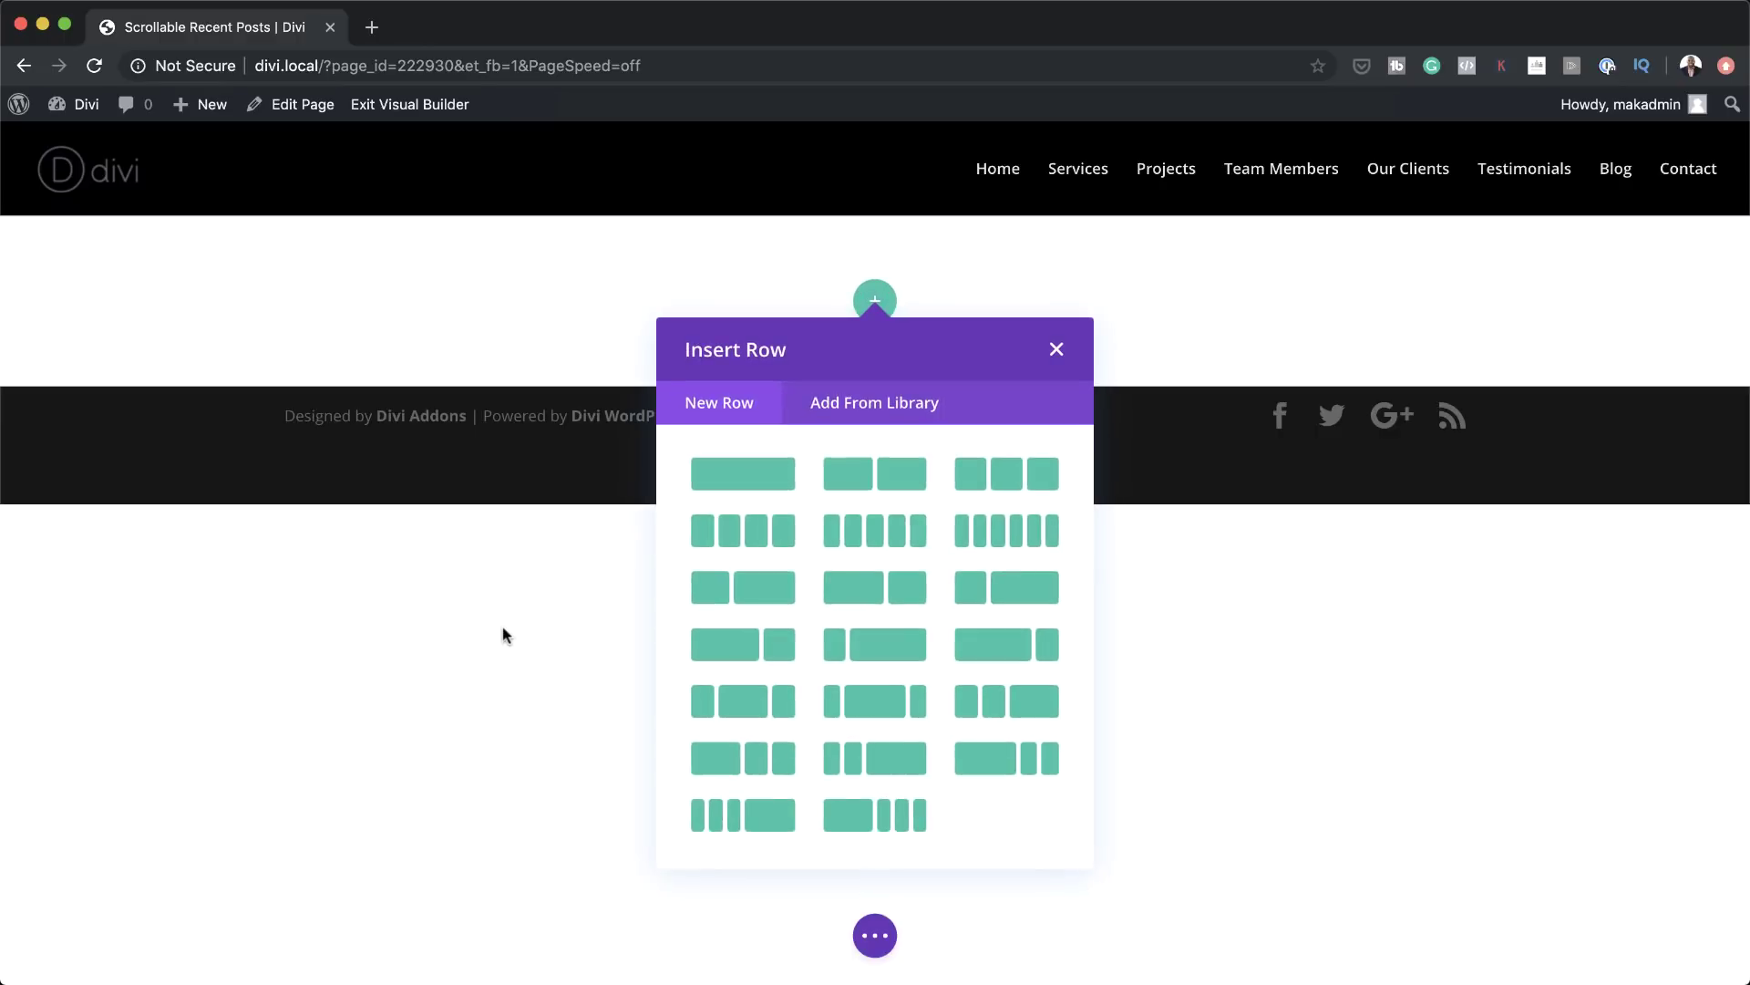
left_click(739, 490)
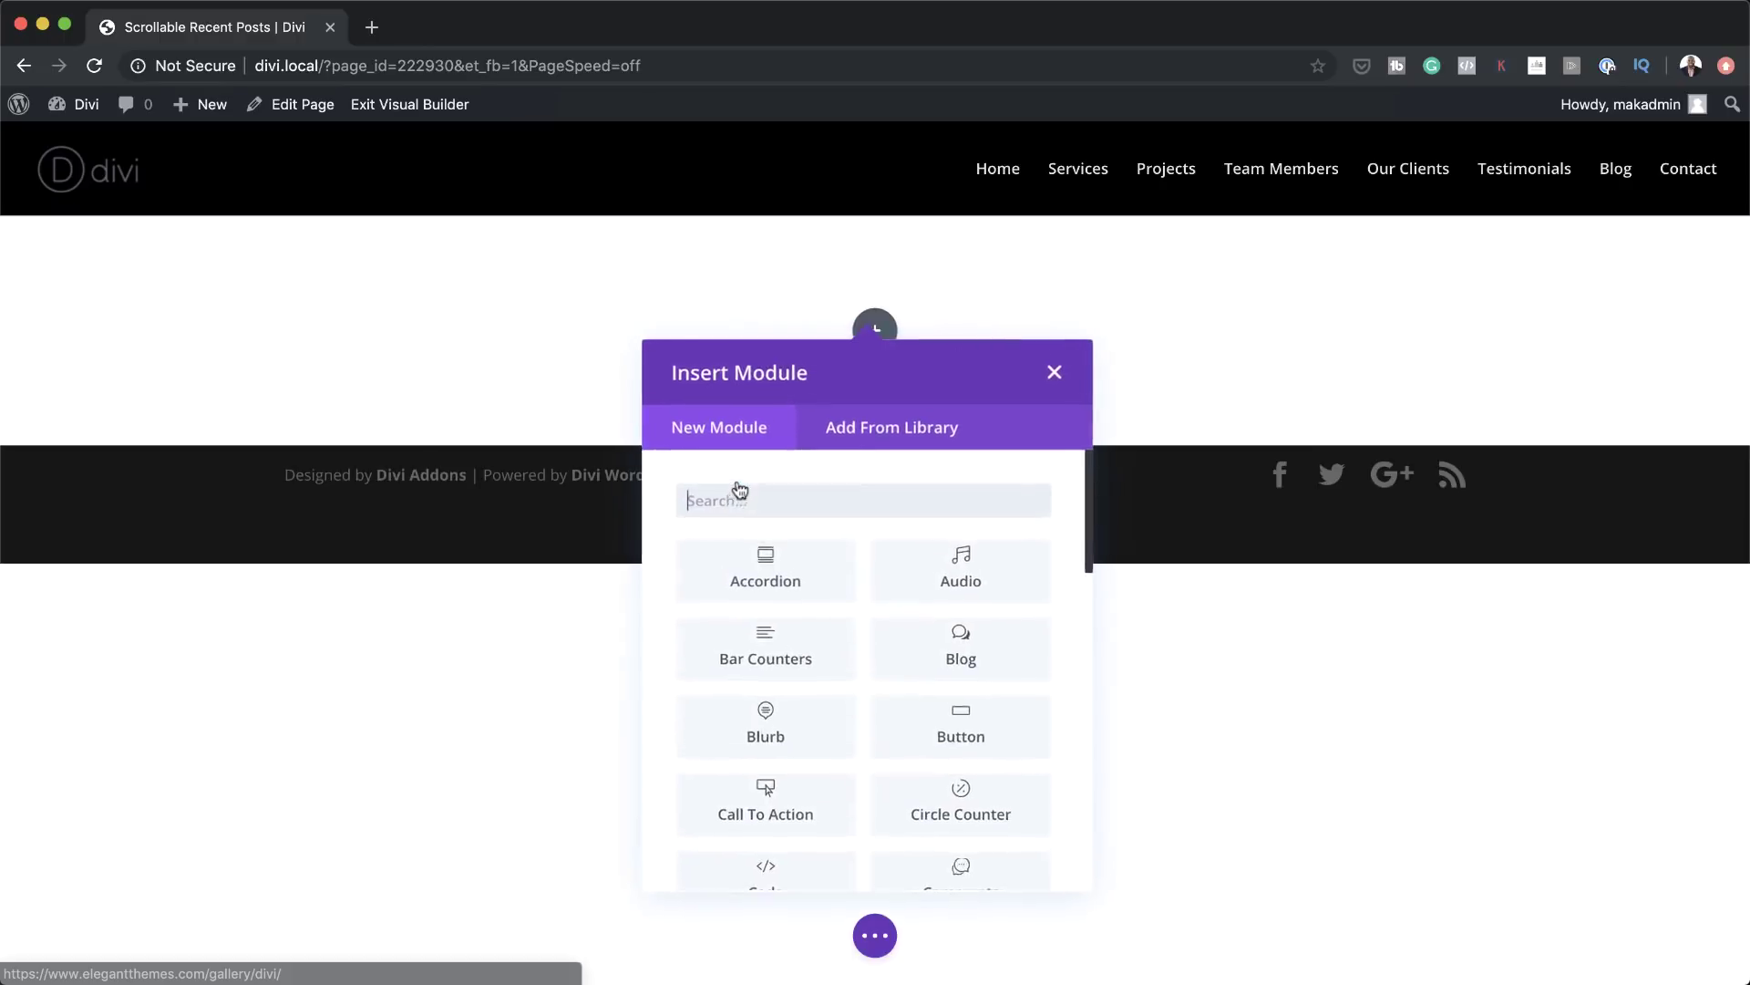
left_click(1049, 372)
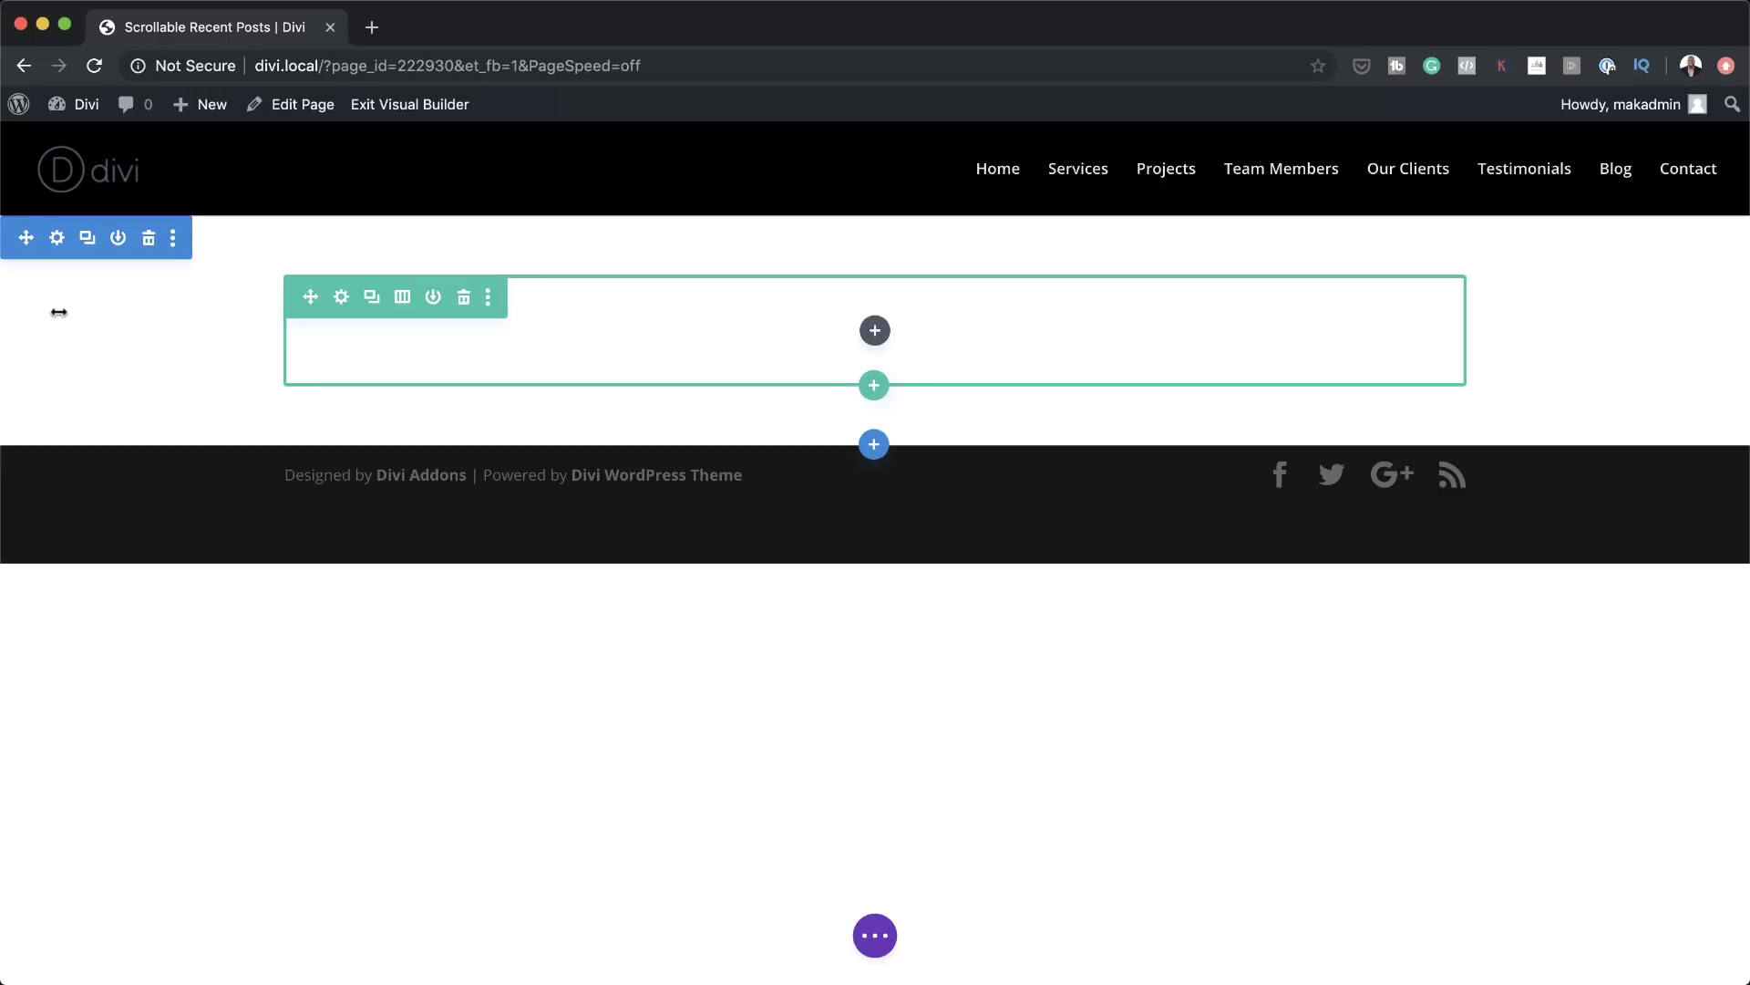
Set the section's background color to #333333
left_click(56, 240)
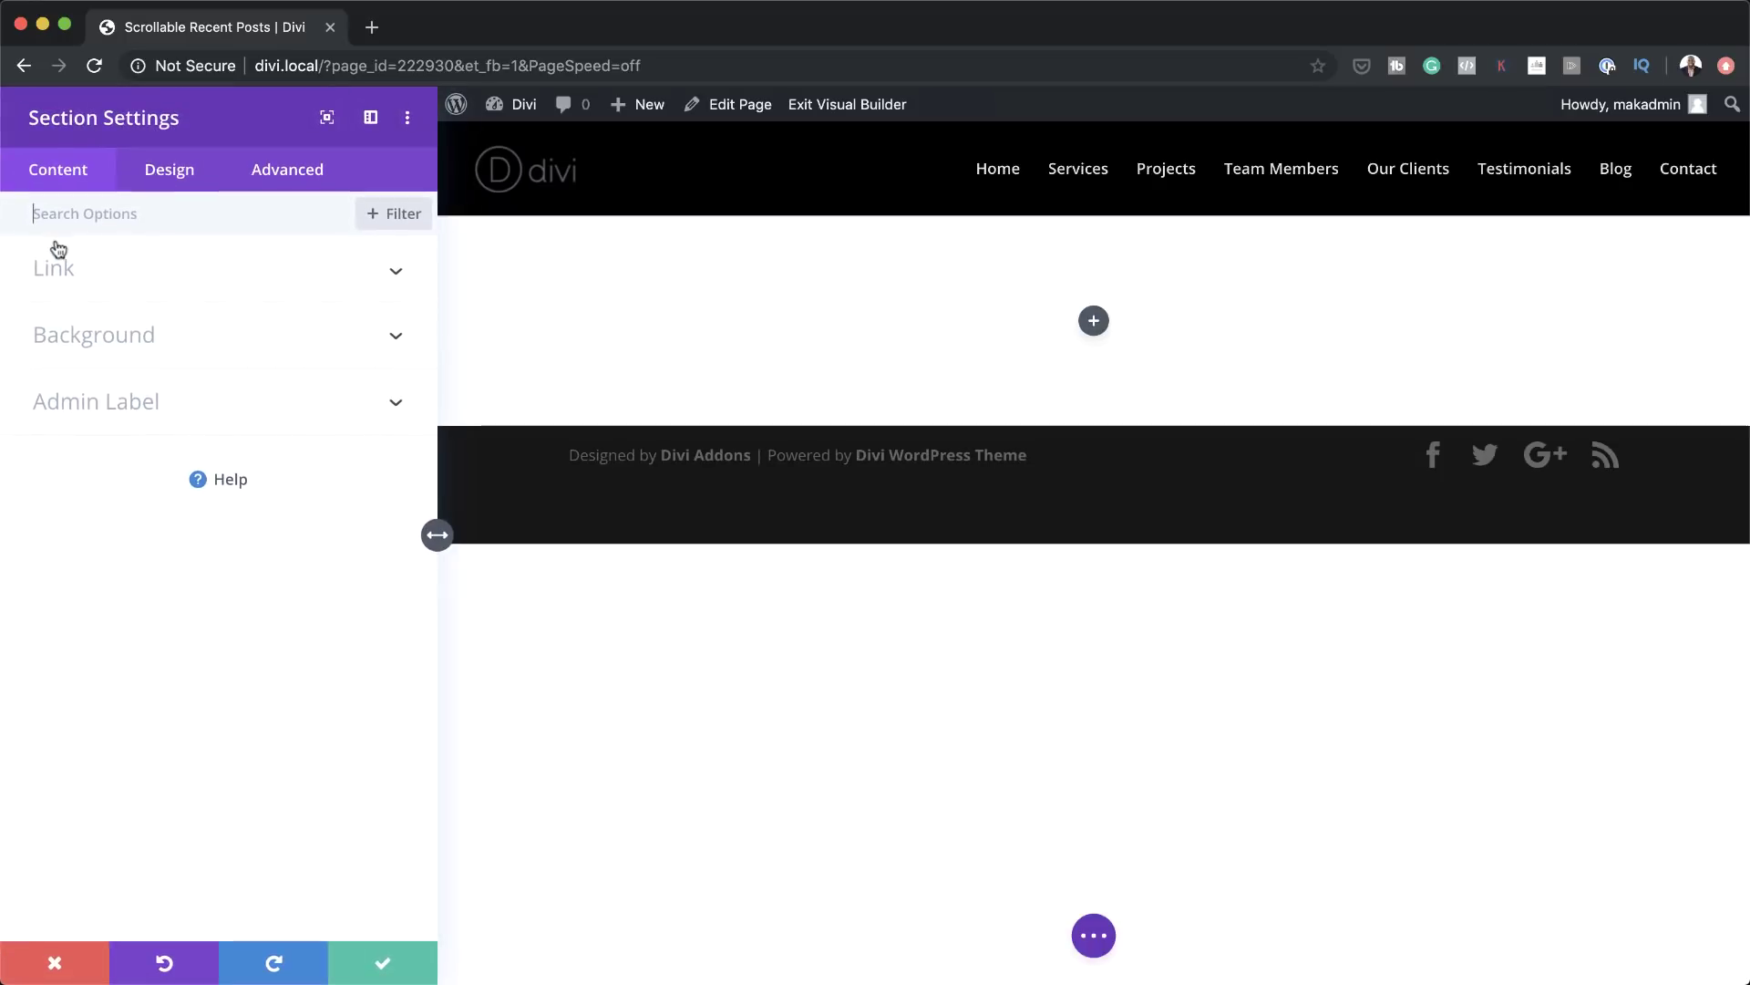
left_click(111, 341)
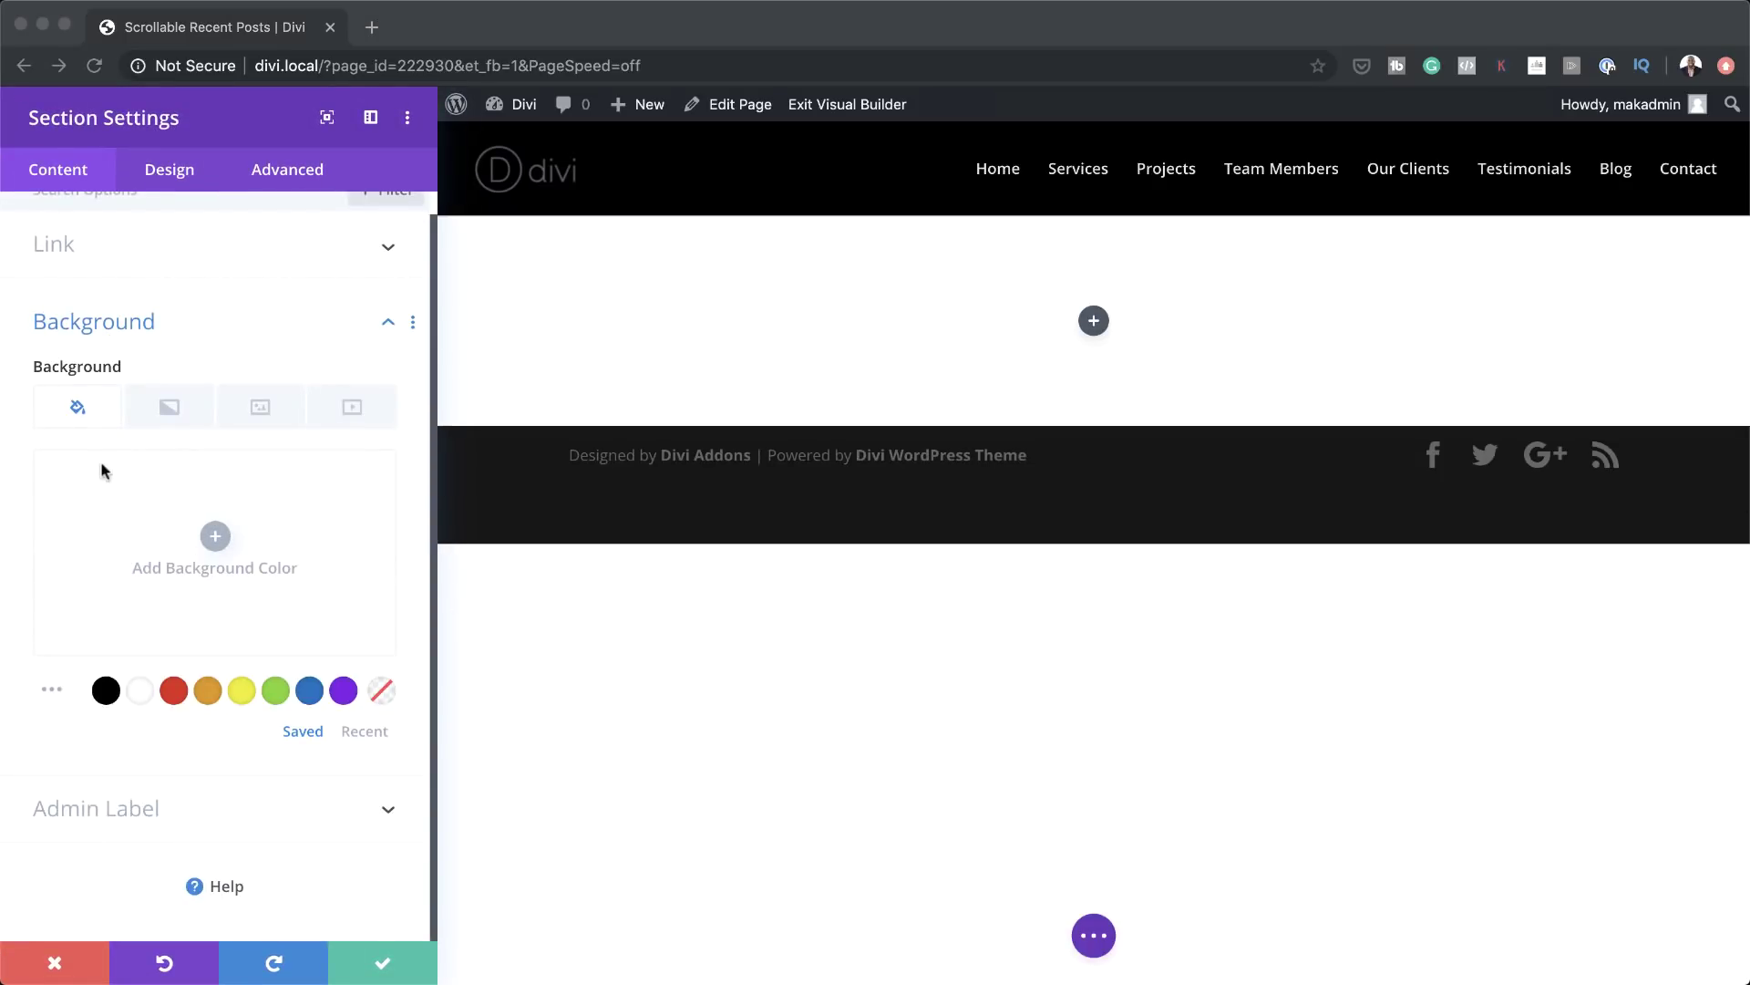
left_click(217, 537)
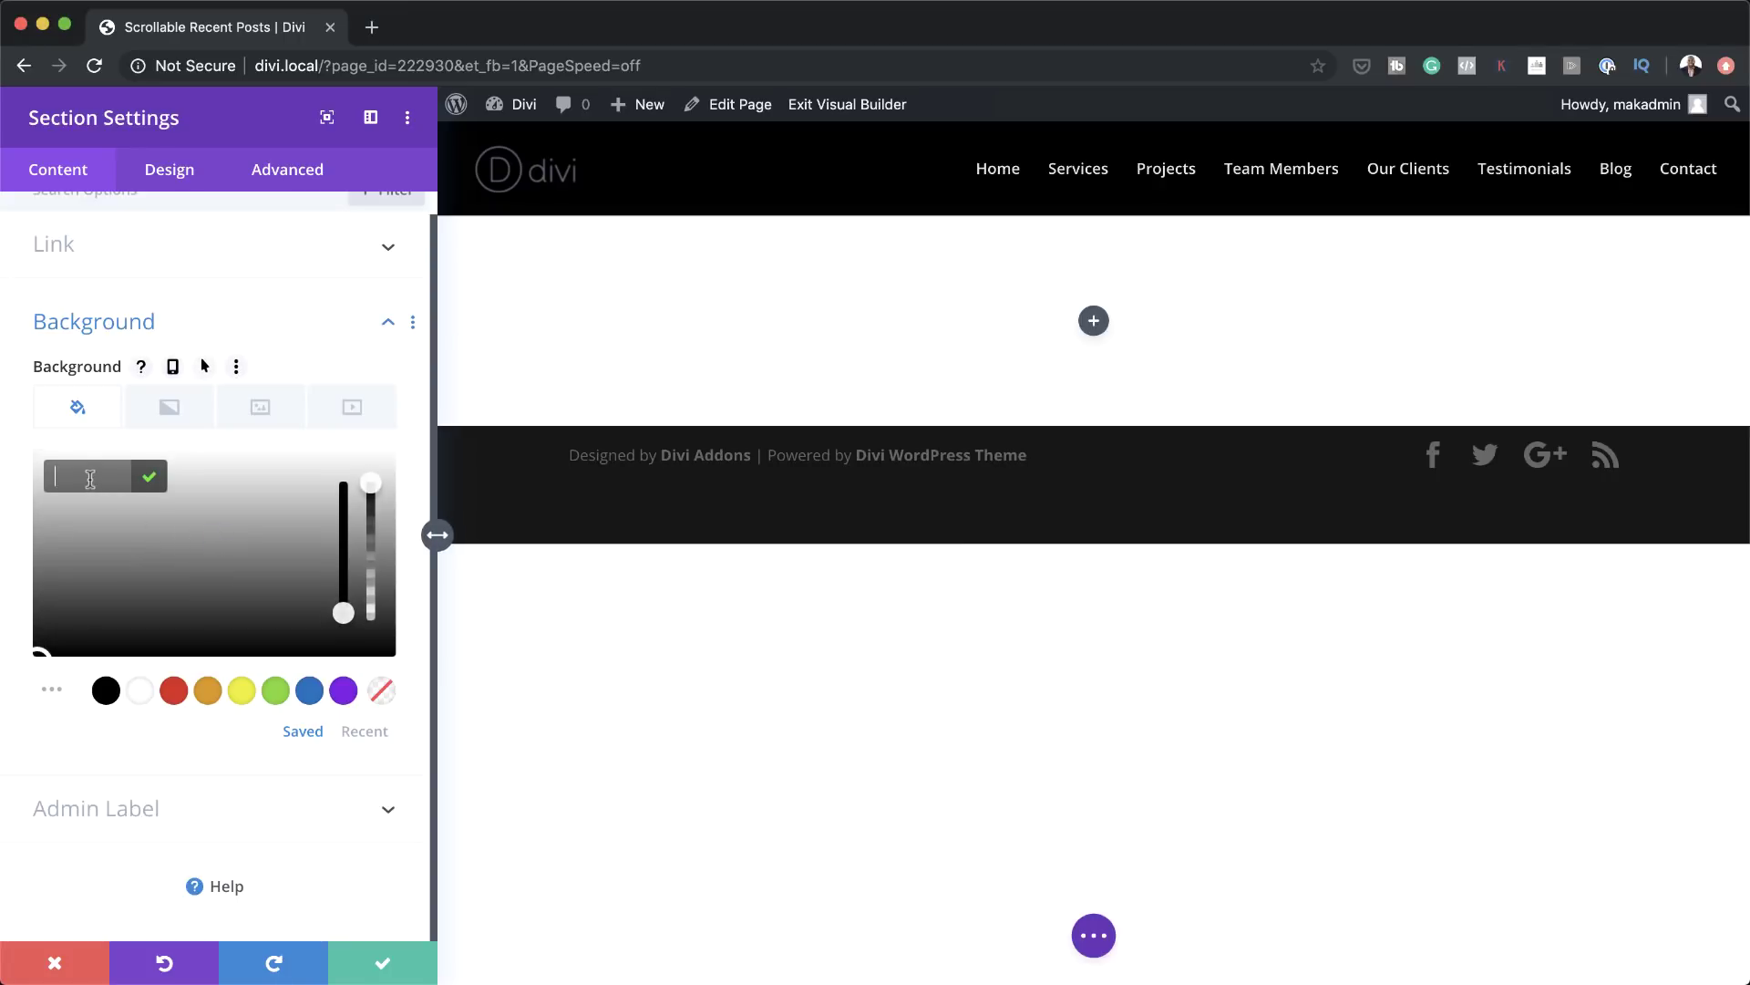
type("#333333")
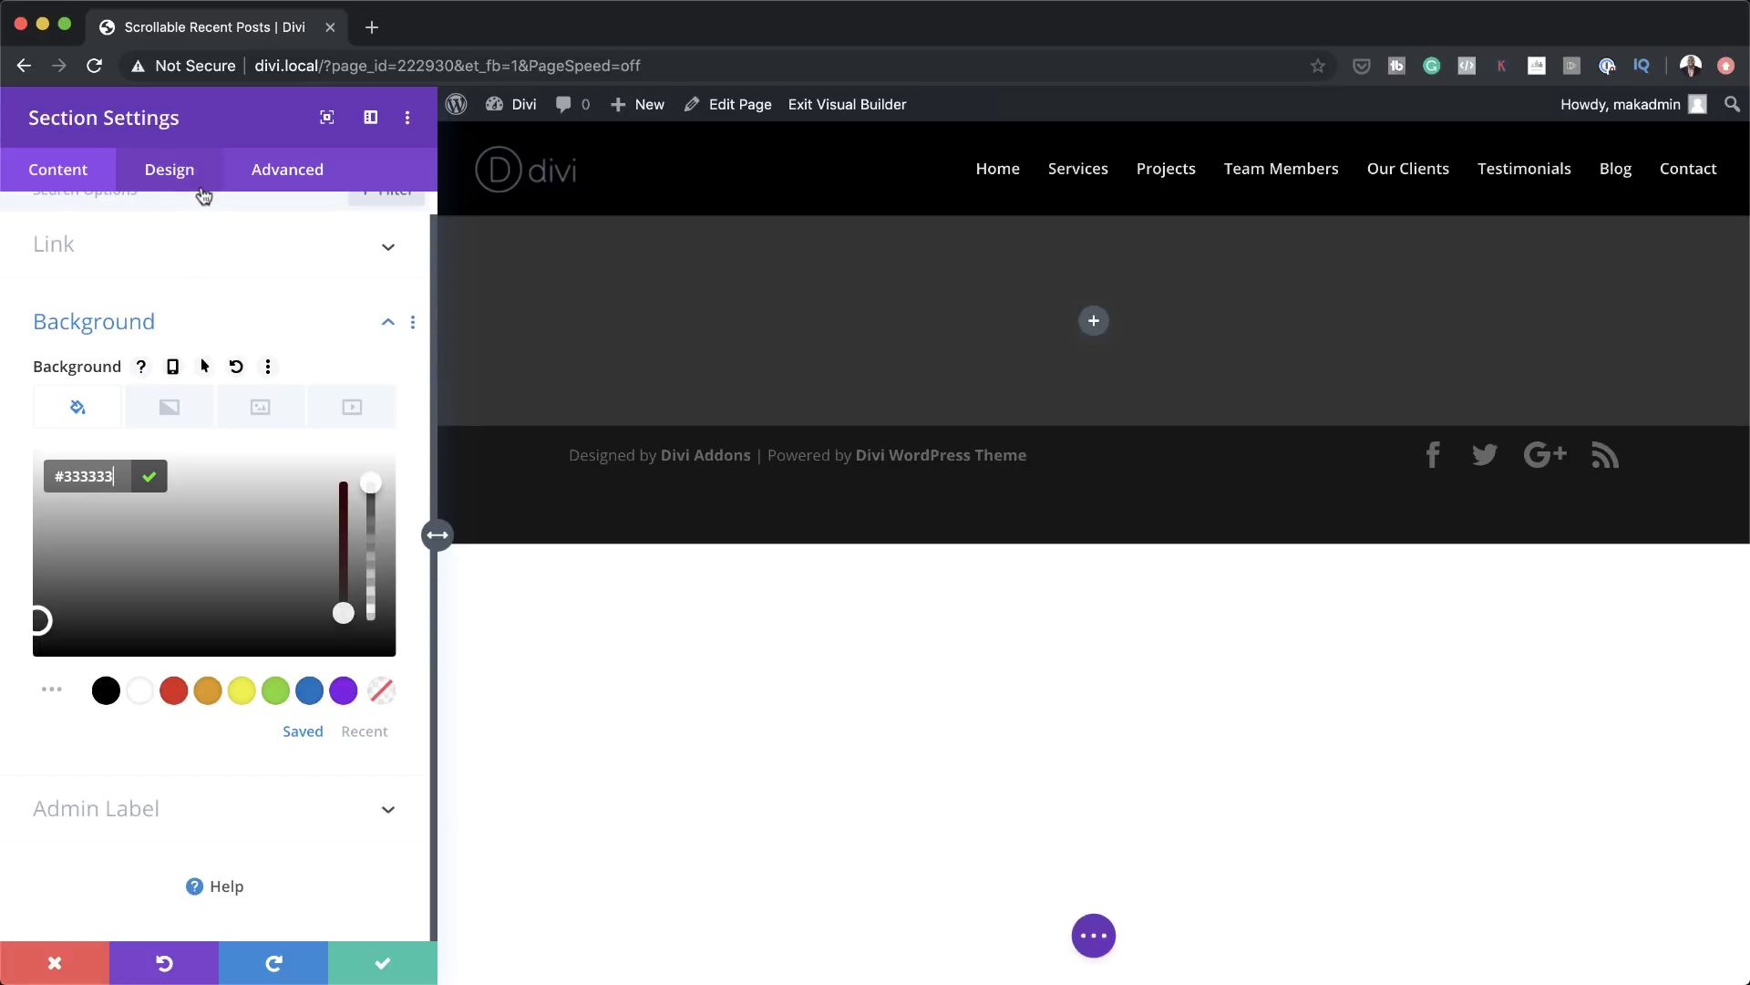
Set the section's bottom padding to 0px and save the section settings
left_click(170, 170)
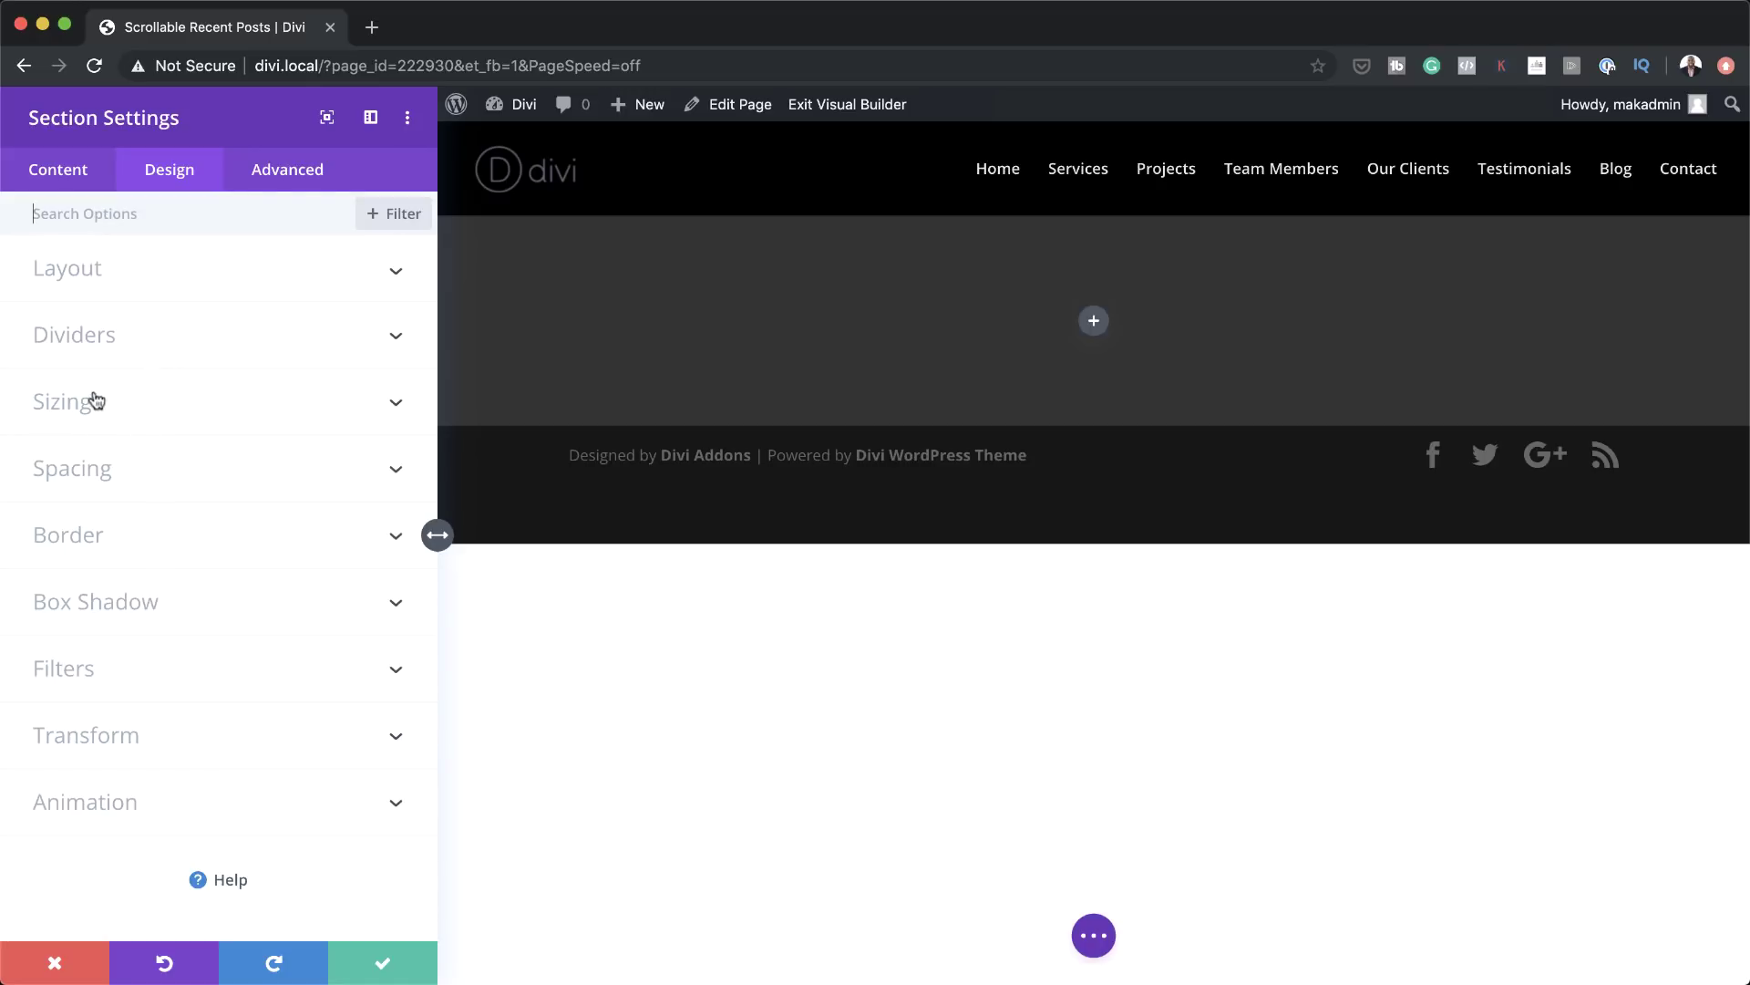
left_click(105, 470)
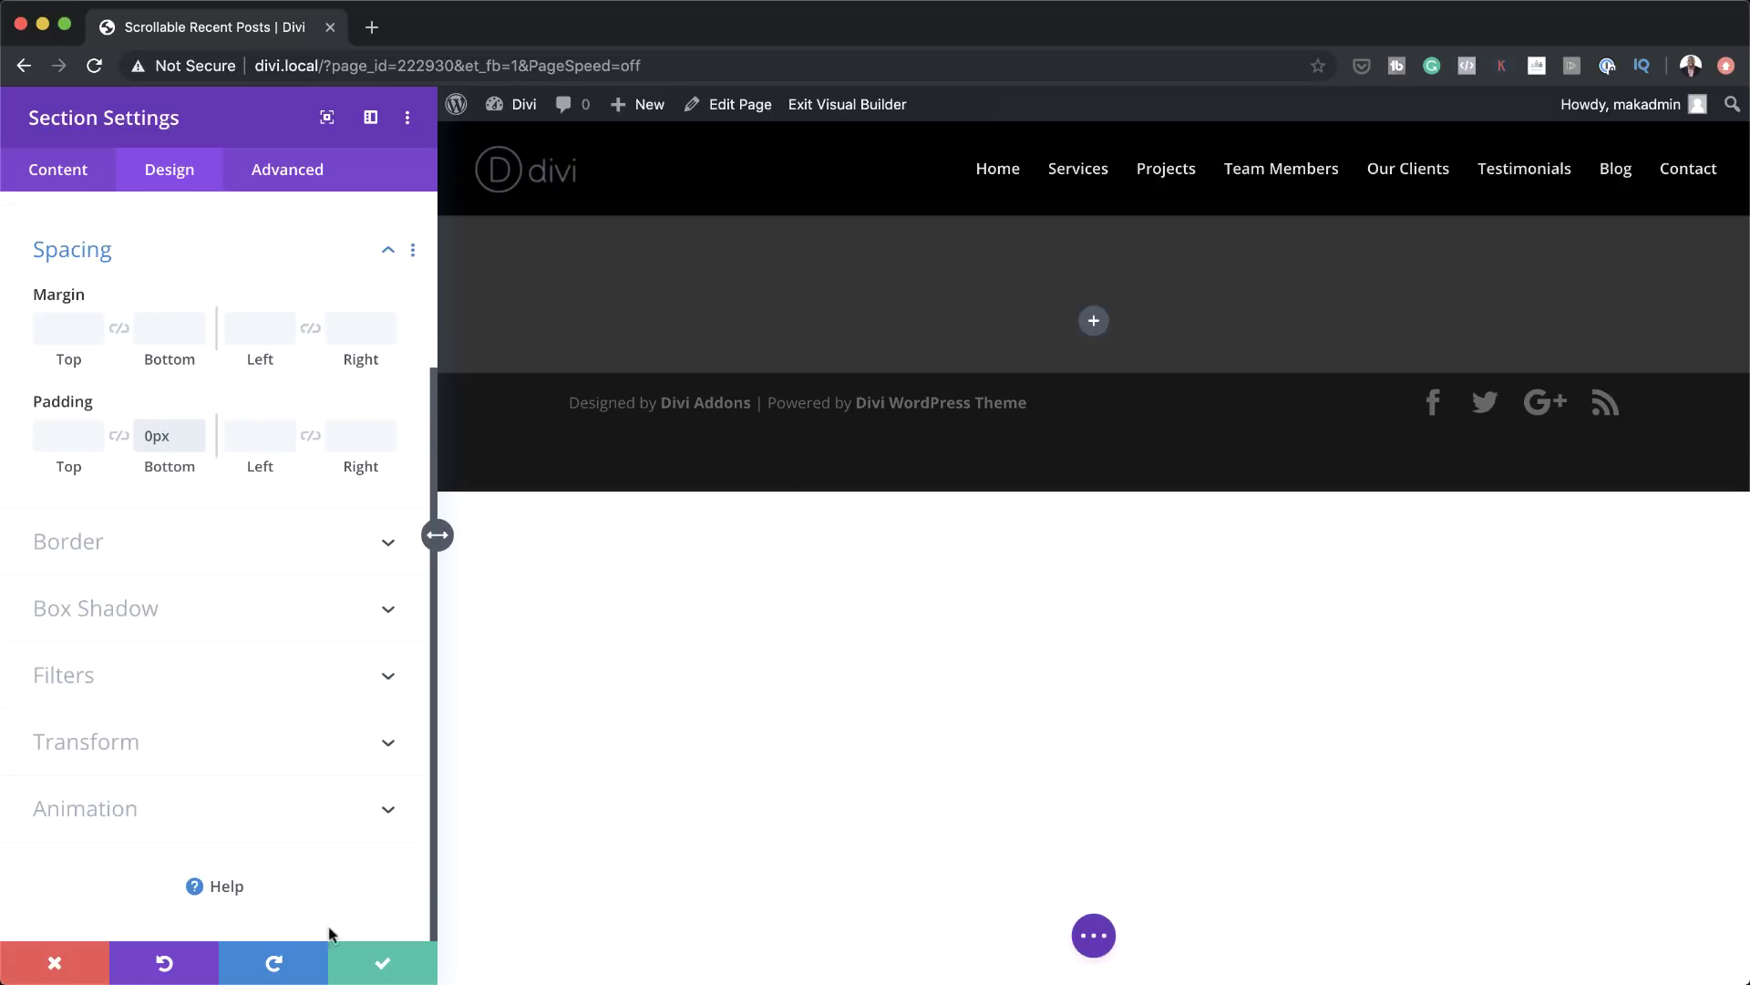
left_click(381, 968)
Set the row's bottom padding to 0px and save the row settings
mouse_move(778, 297)
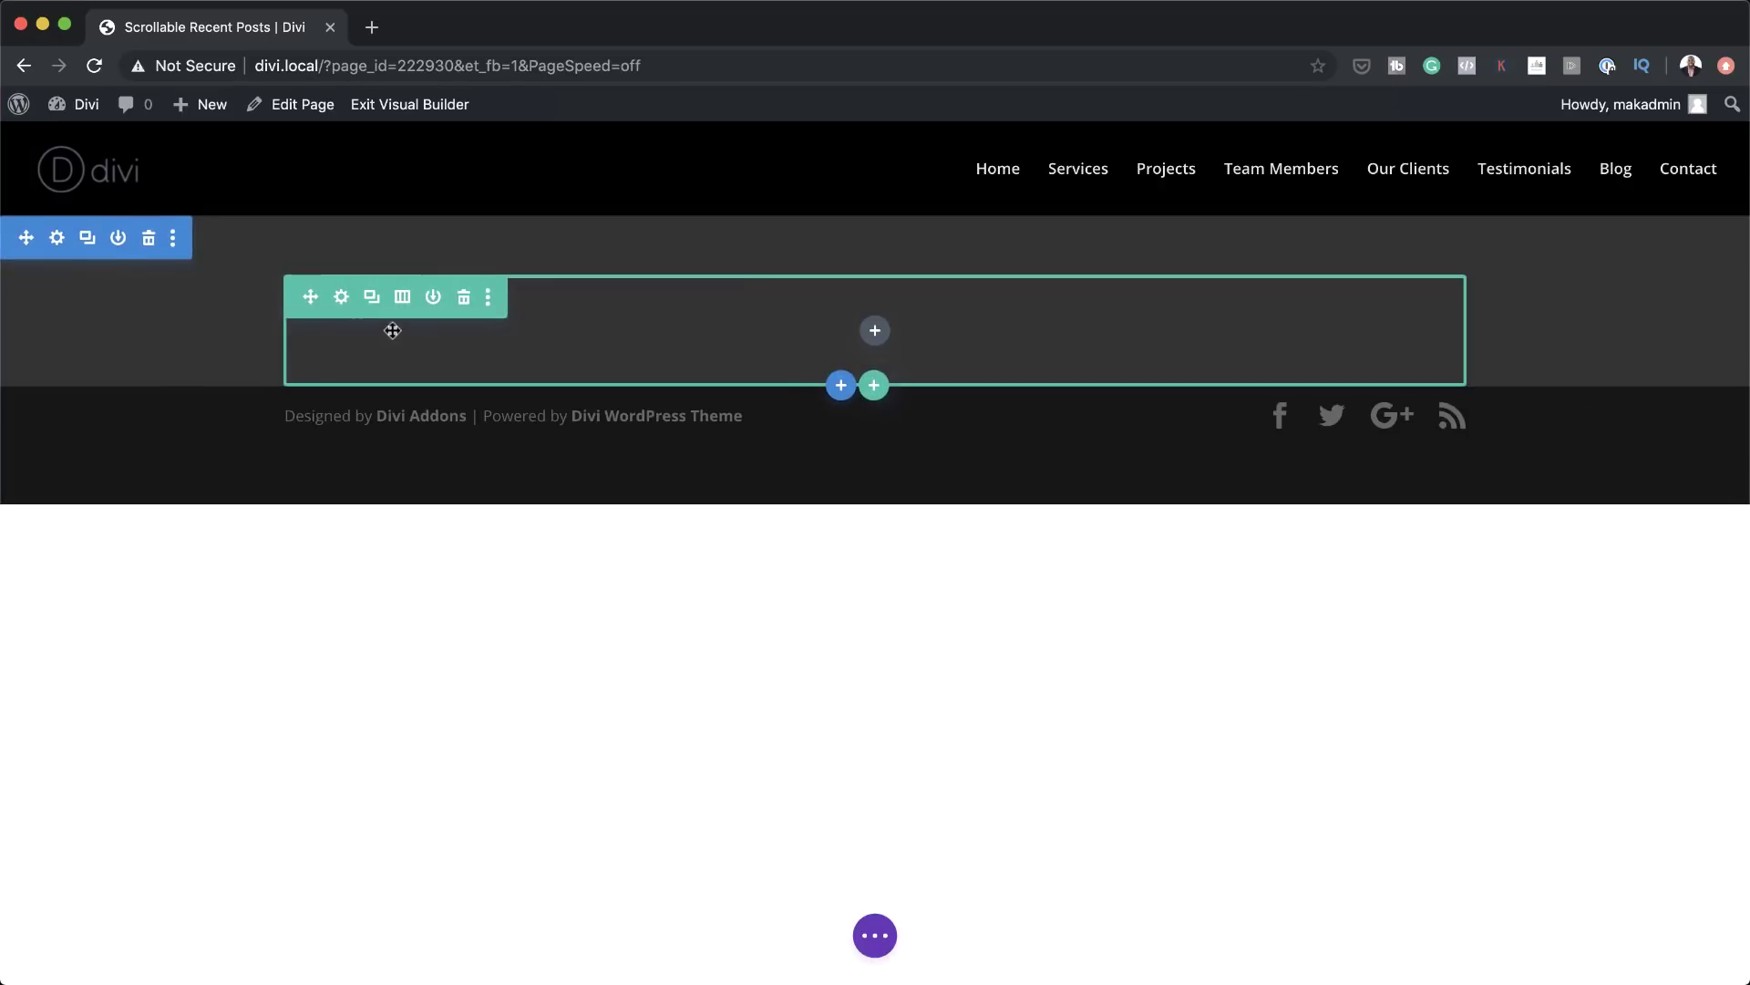
left_click(342, 298)
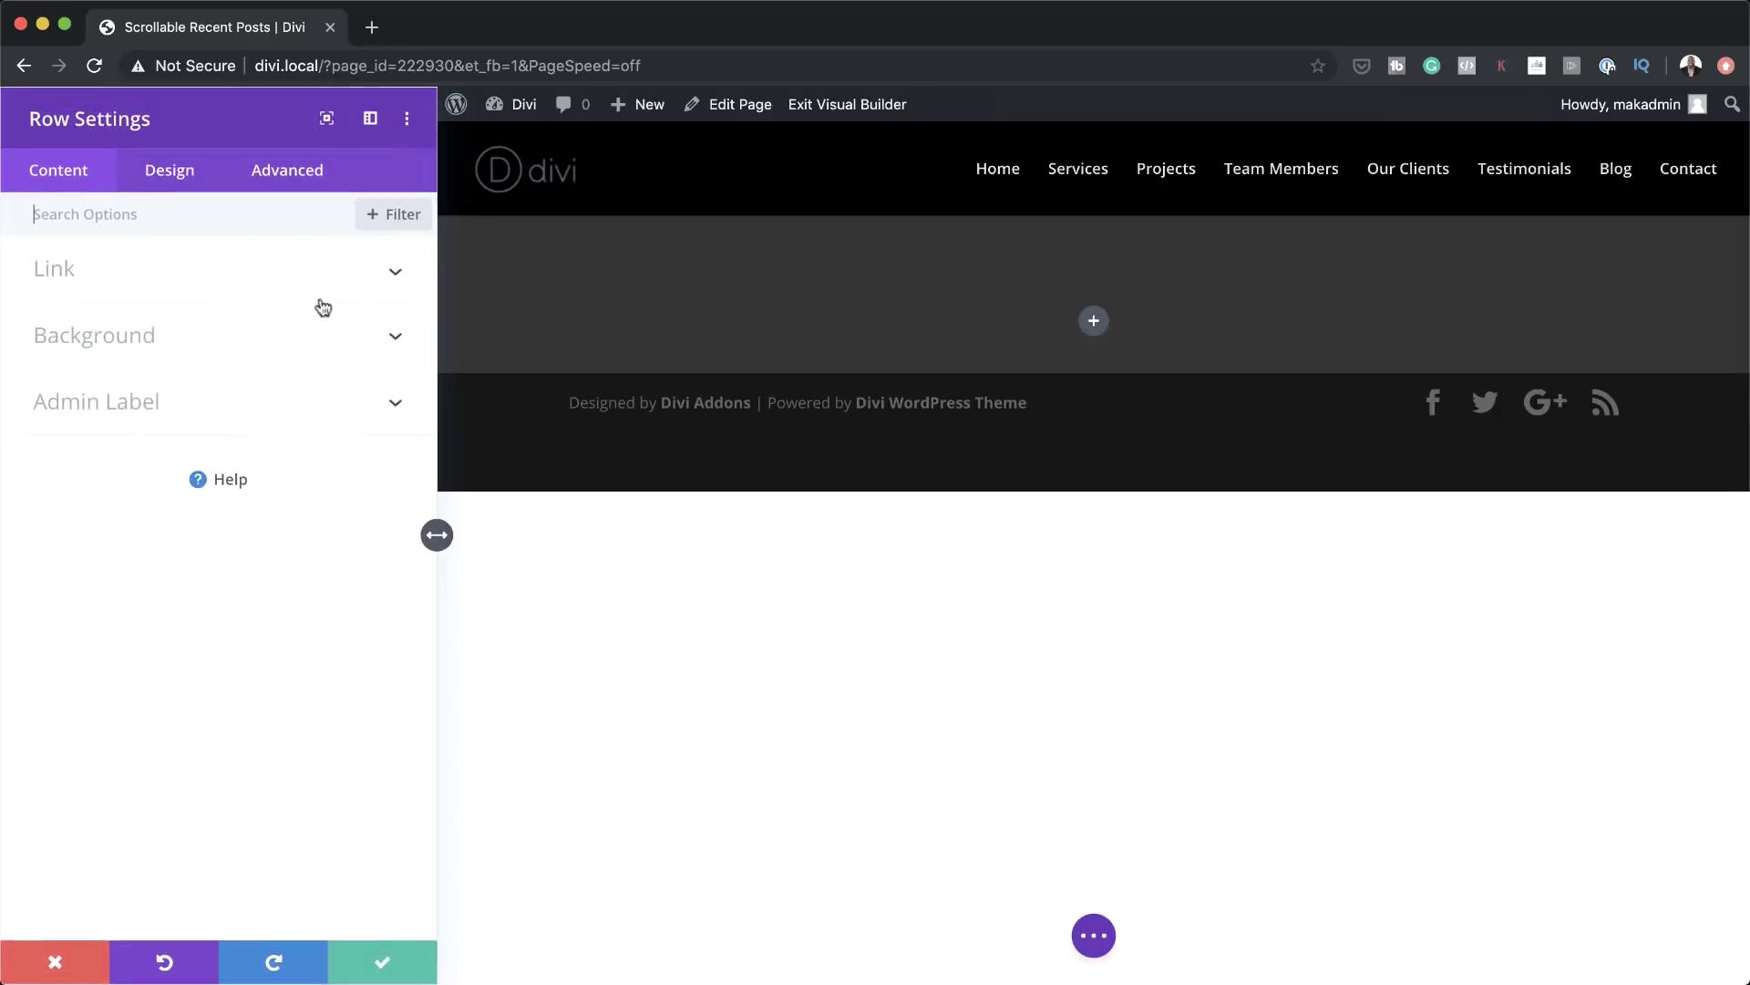
left_click(177, 176)
left_click(129, 350)
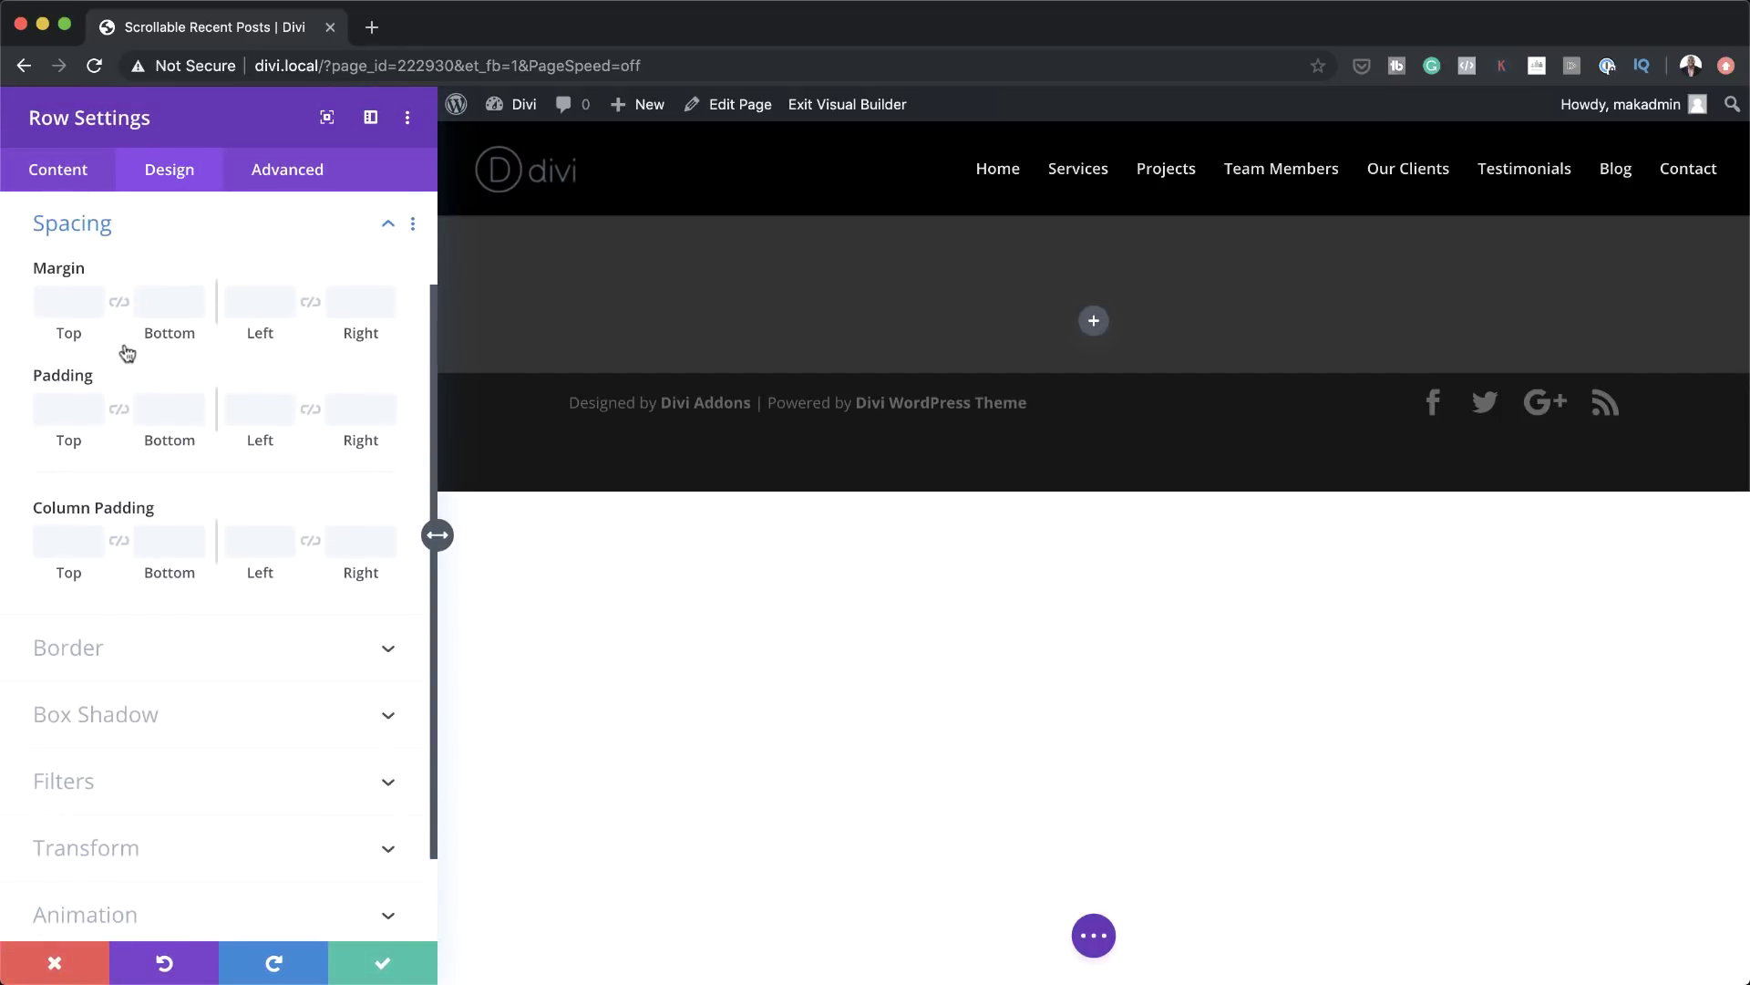
left_click(161, 412)
type("0px")
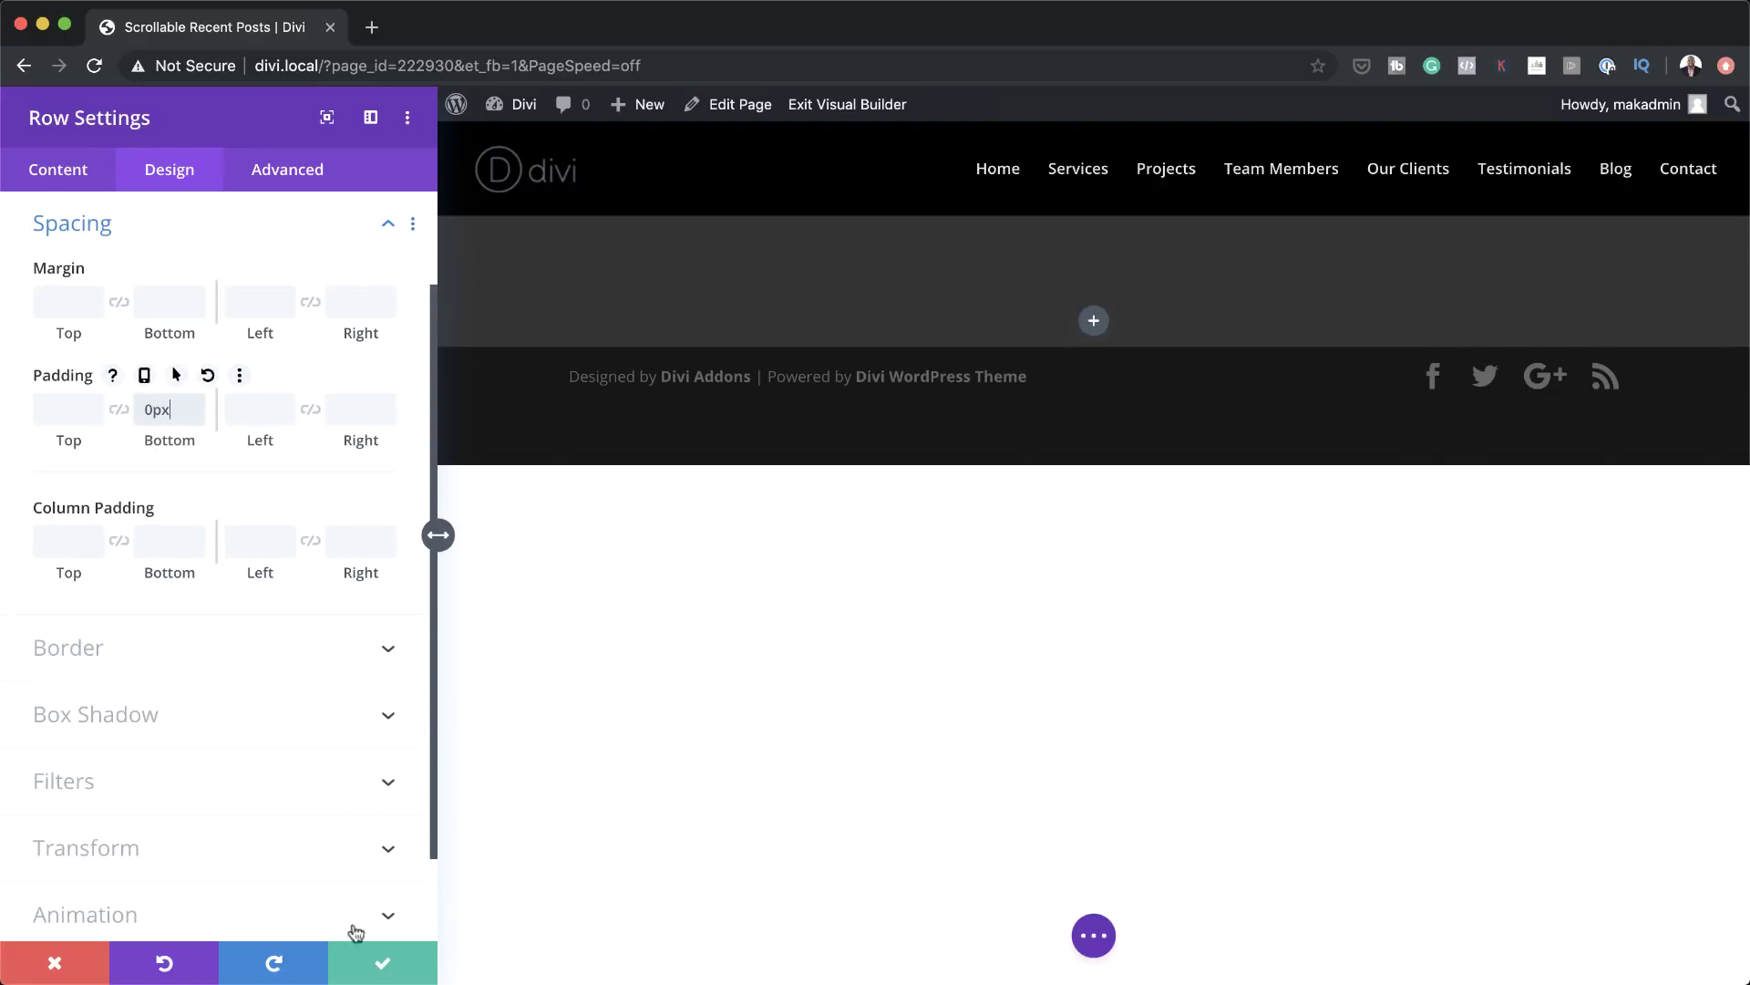
left_click(381, 964)
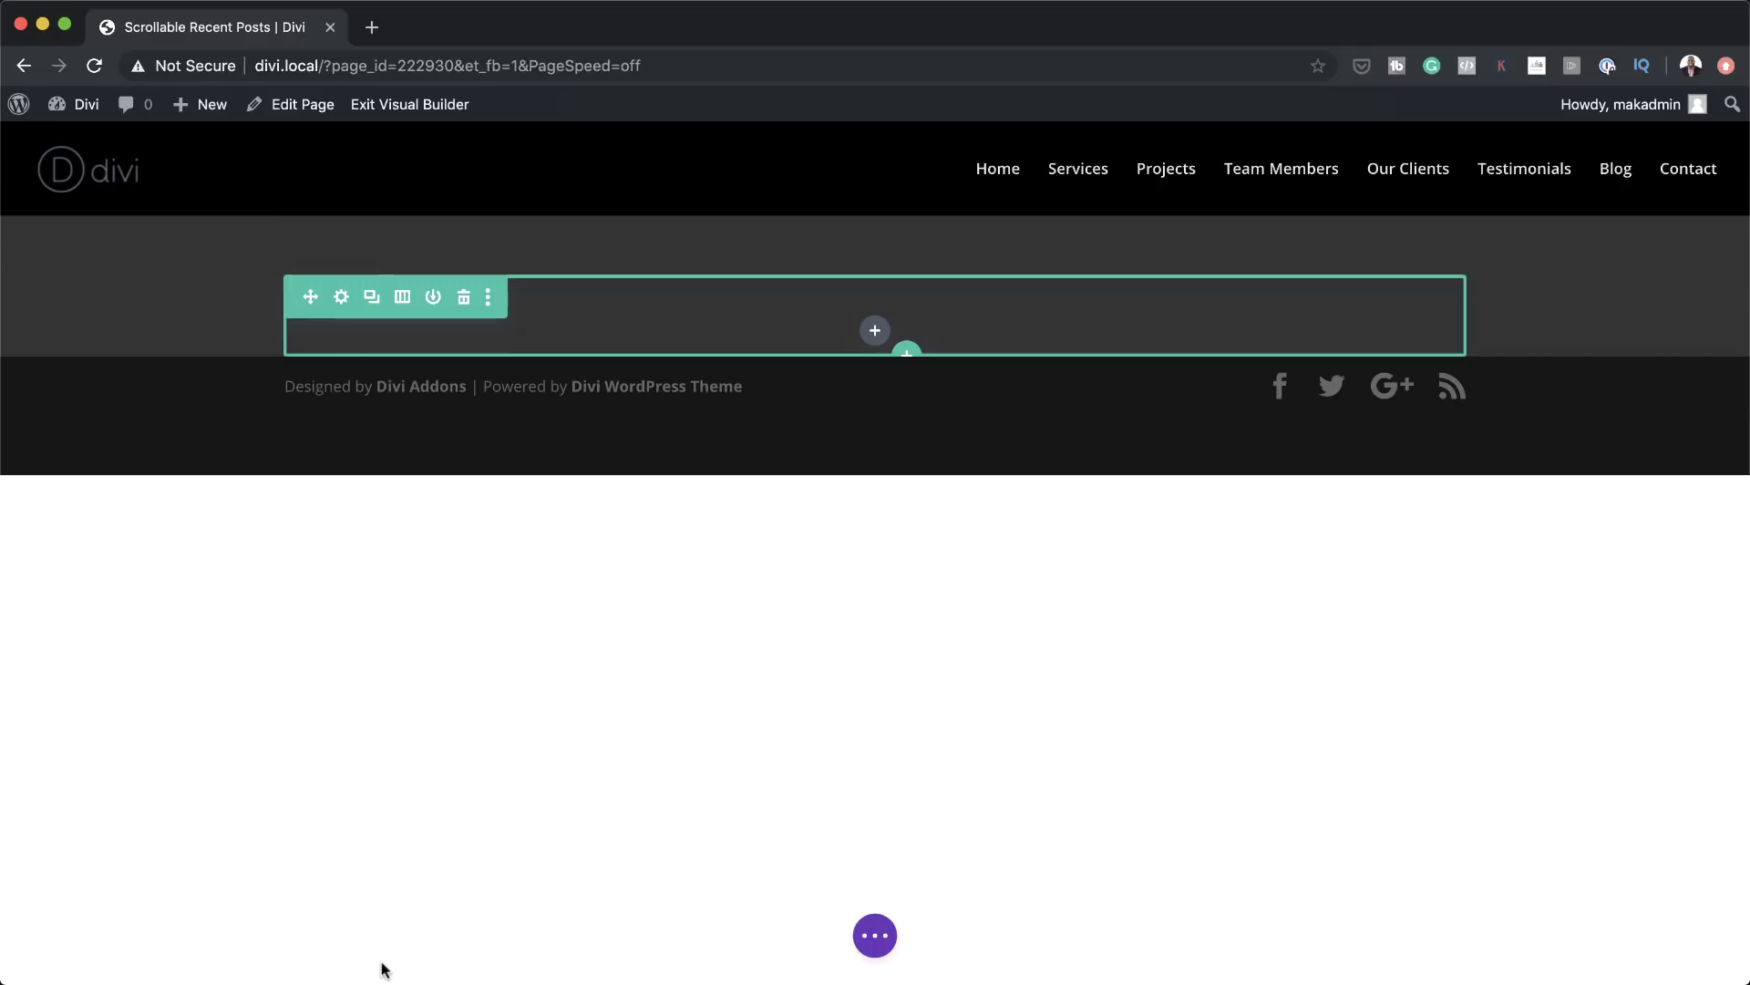
Insert a Text module into the row and replace its body text with "From Our Blog"
left_click(876, 332)
left_click(784, 509)
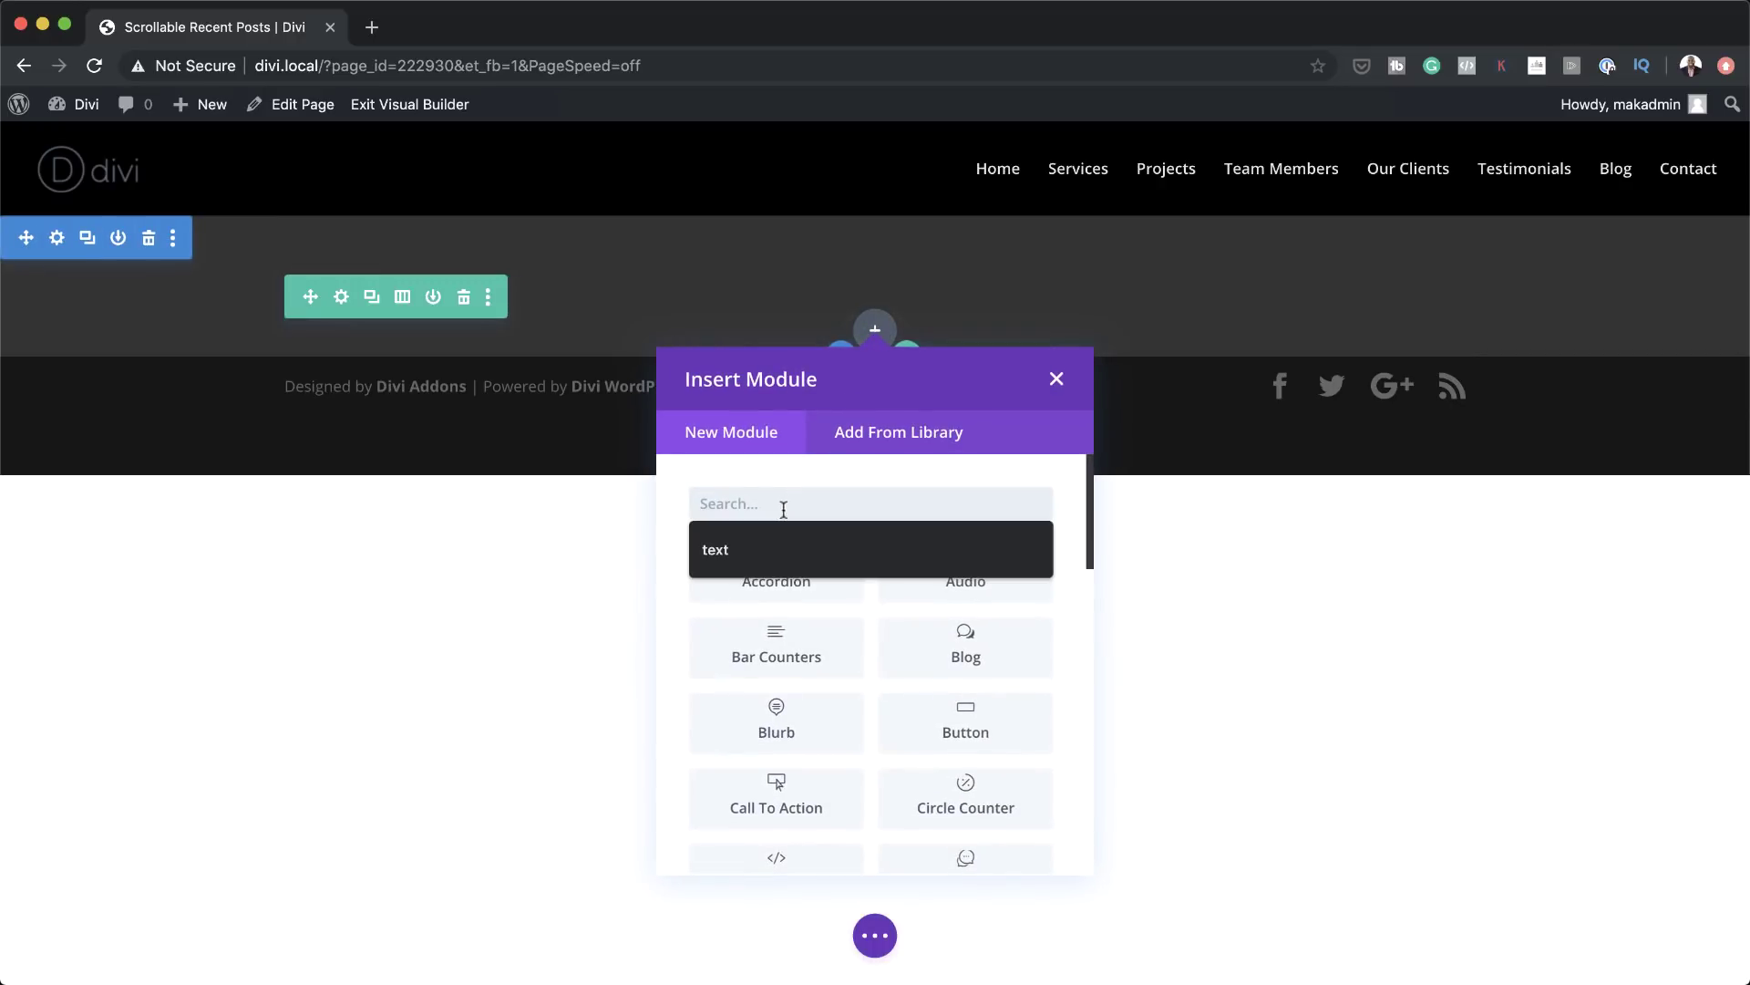
left_click(713, 551)
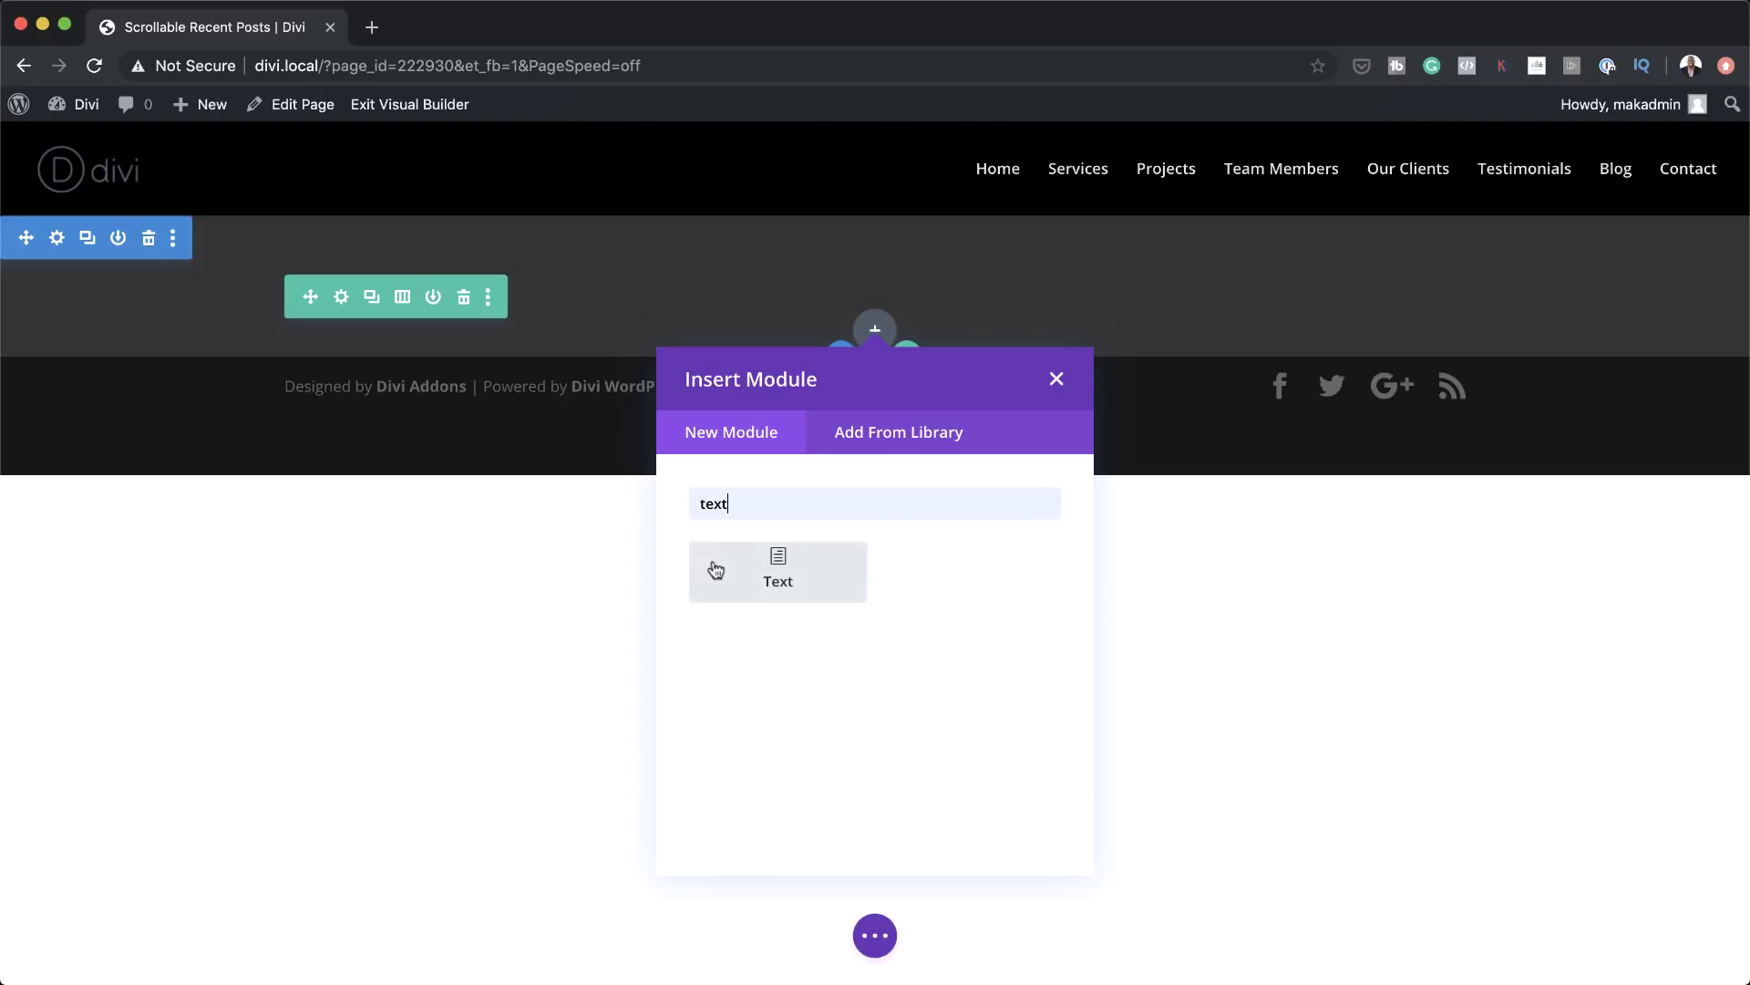
left_click(799, 583)
left_click_drag(43, 507, 331, 649)
type("Fr")
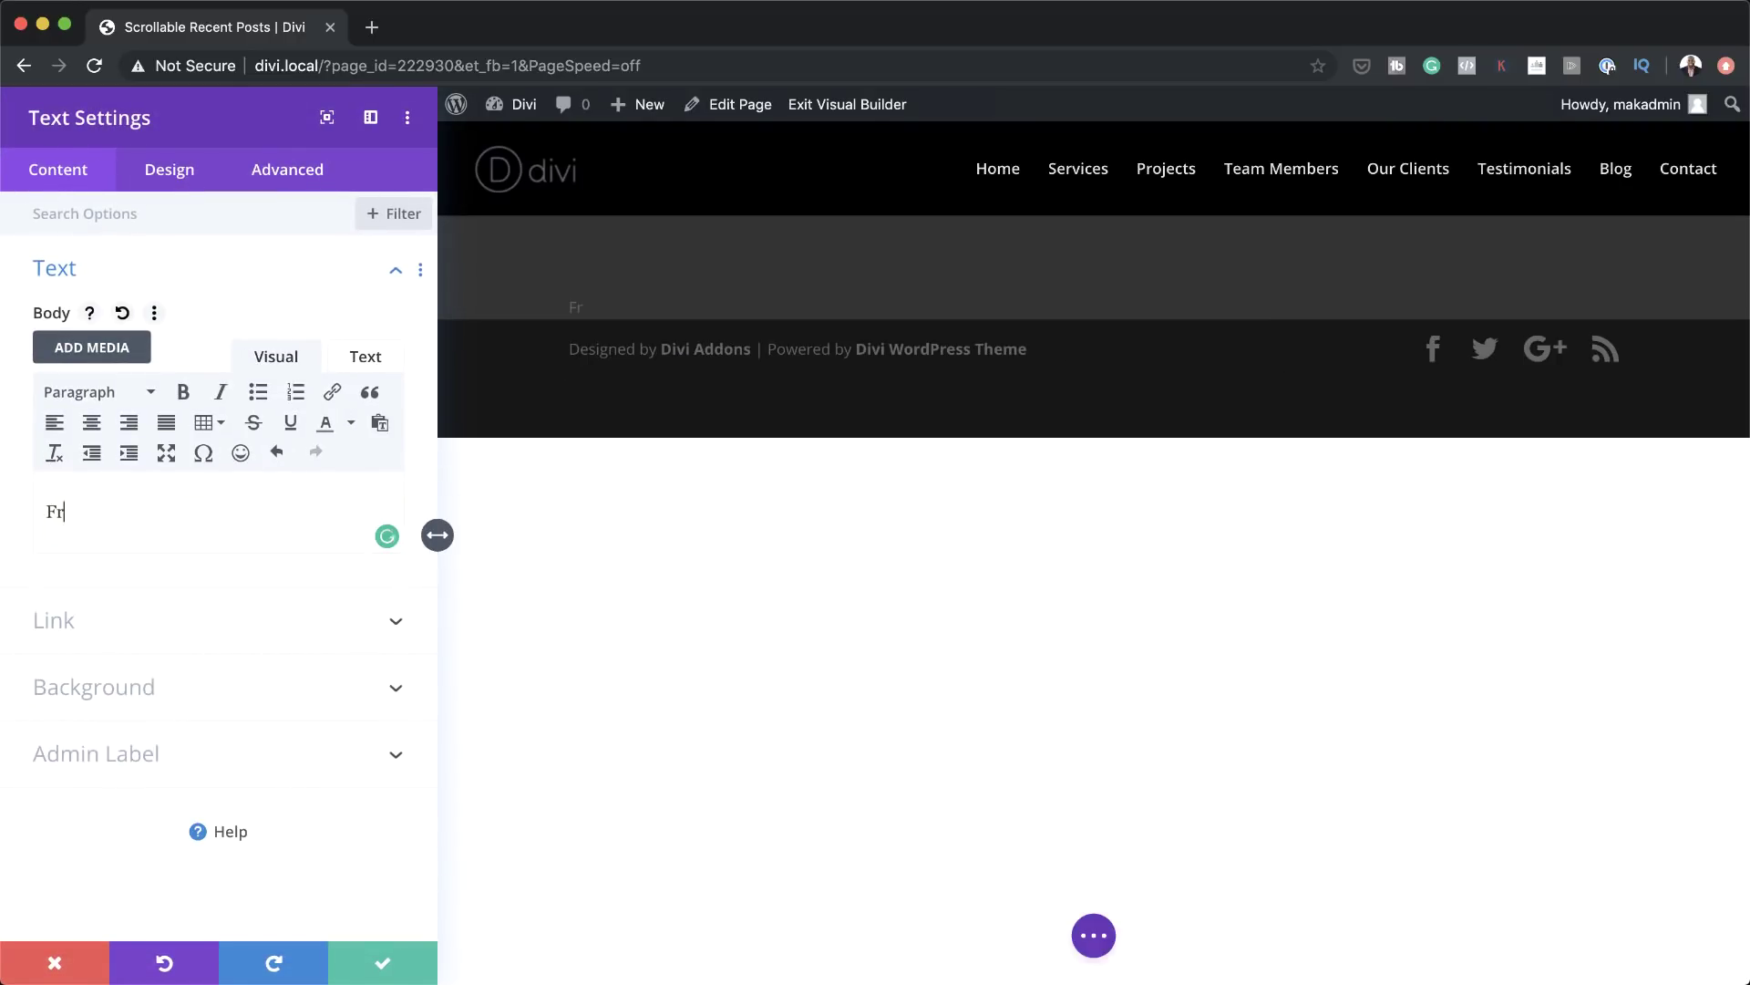
type("om Our Blog")
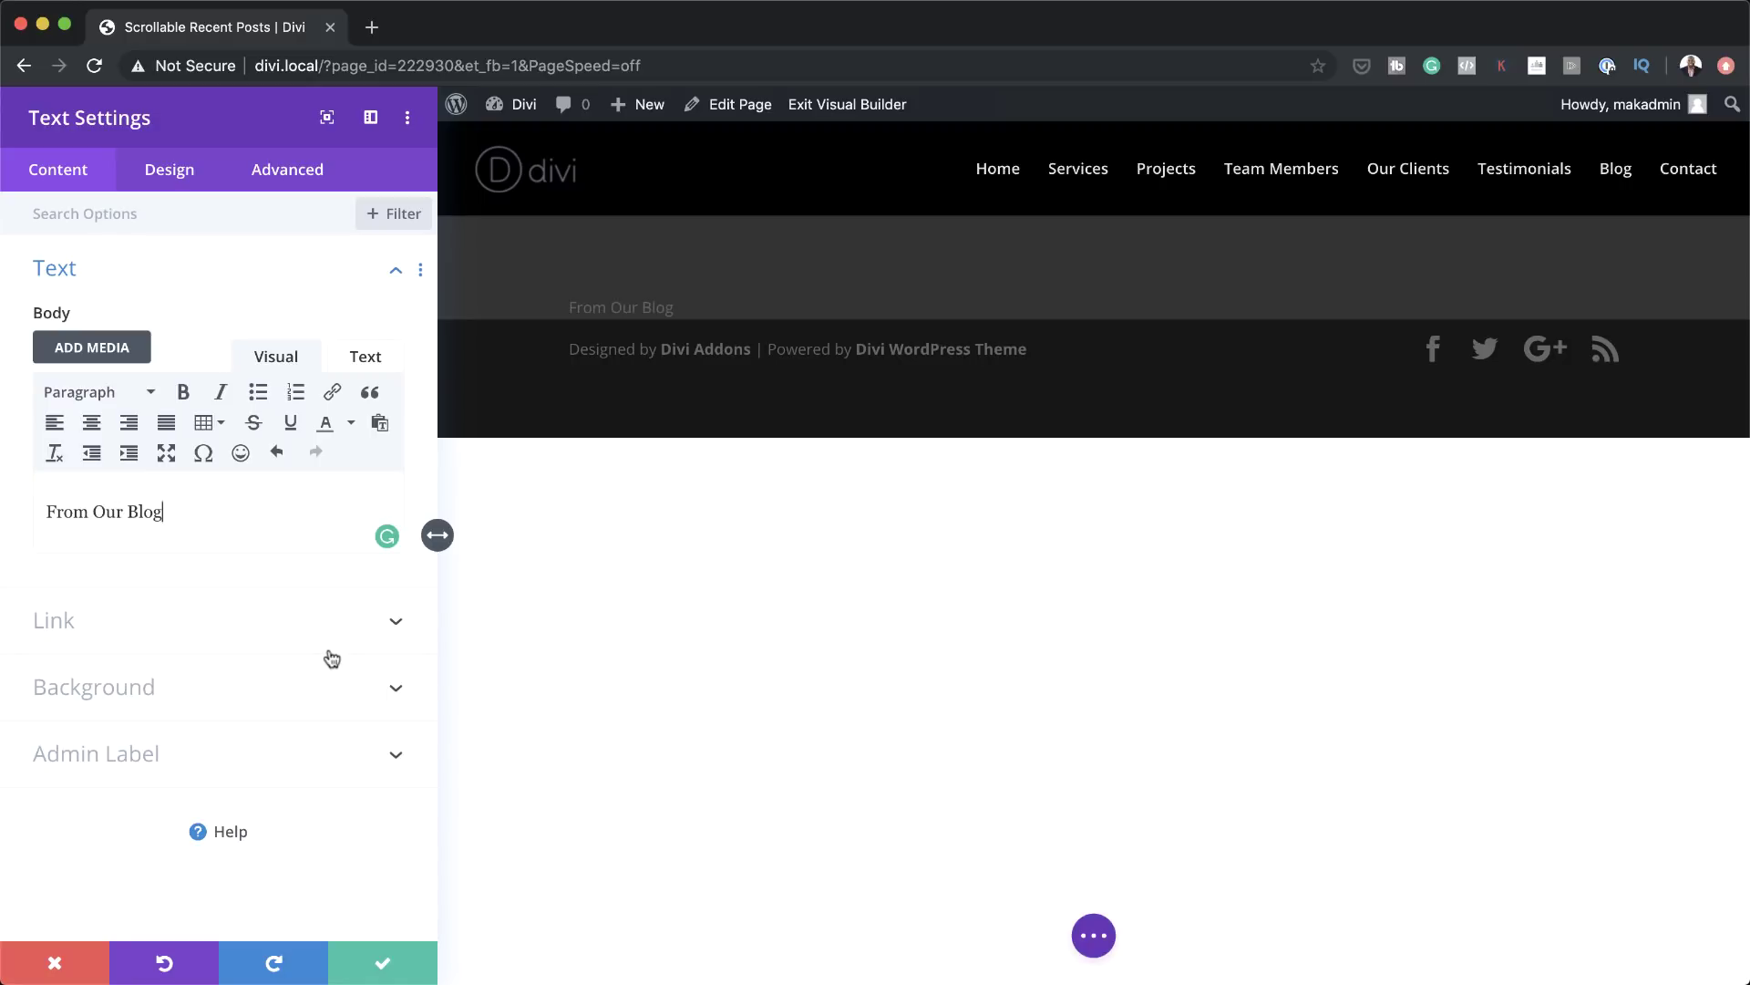
Format the "From Our Blog" body text as Heading 2
left_click_drag(171, 511, 44, 510)
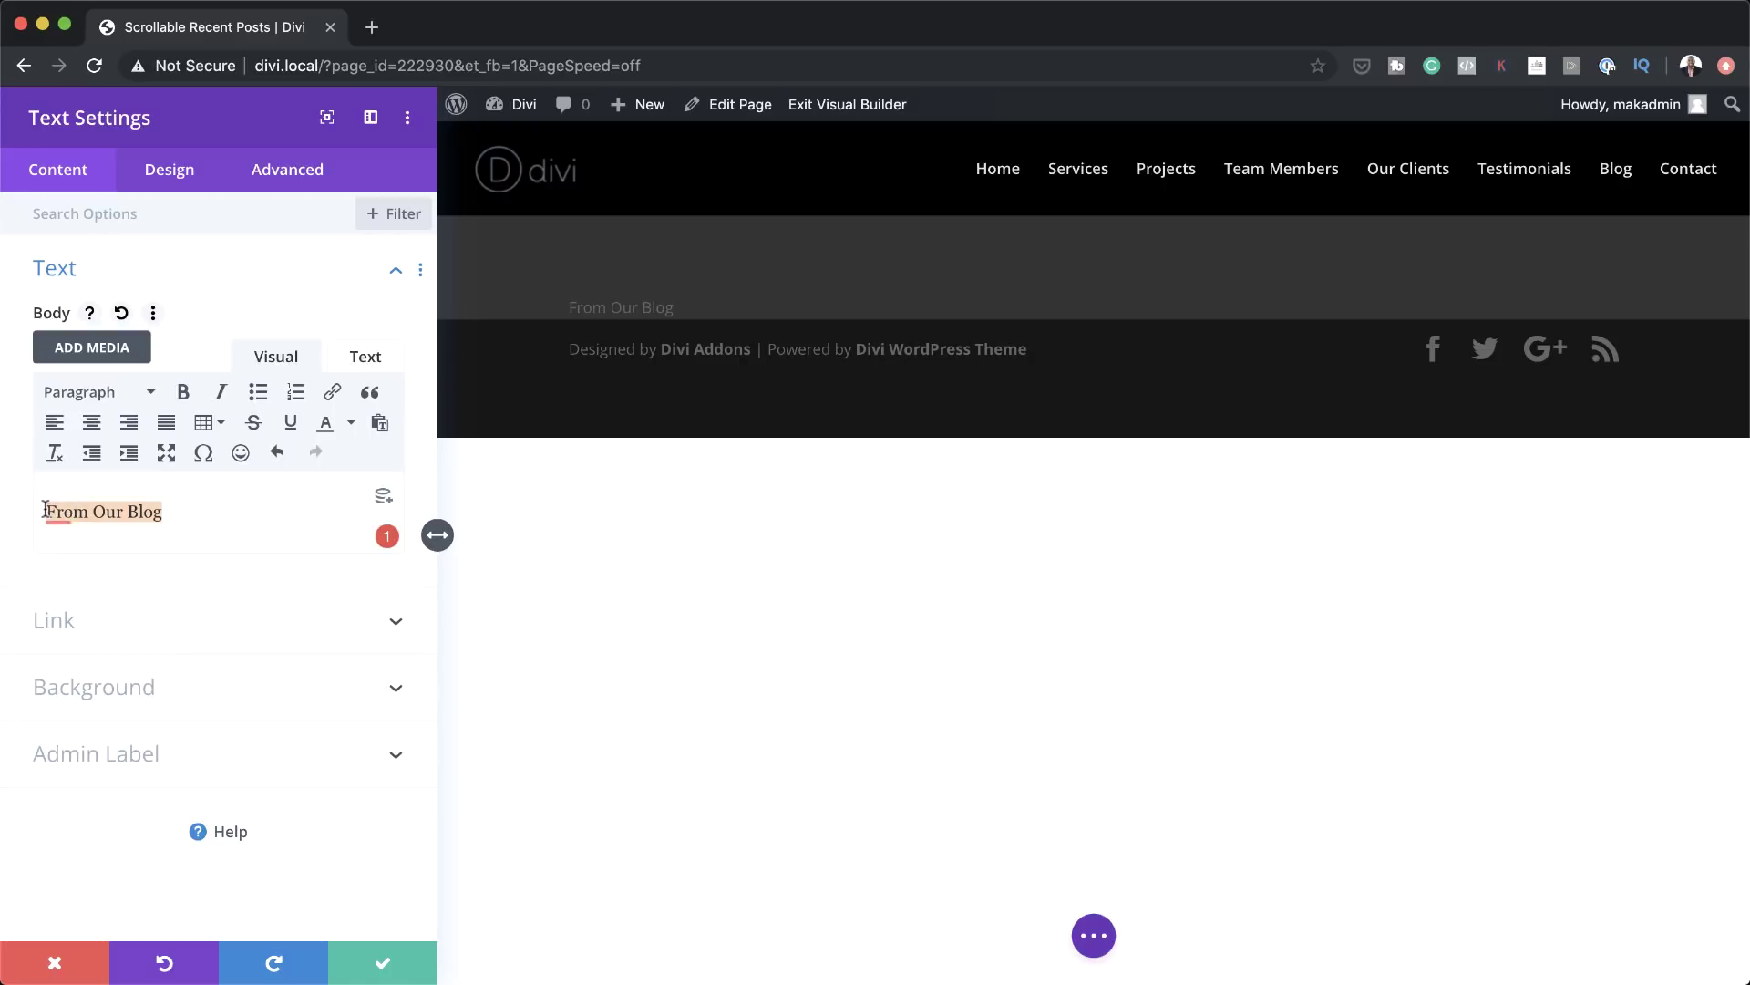
left_click(149, 398)
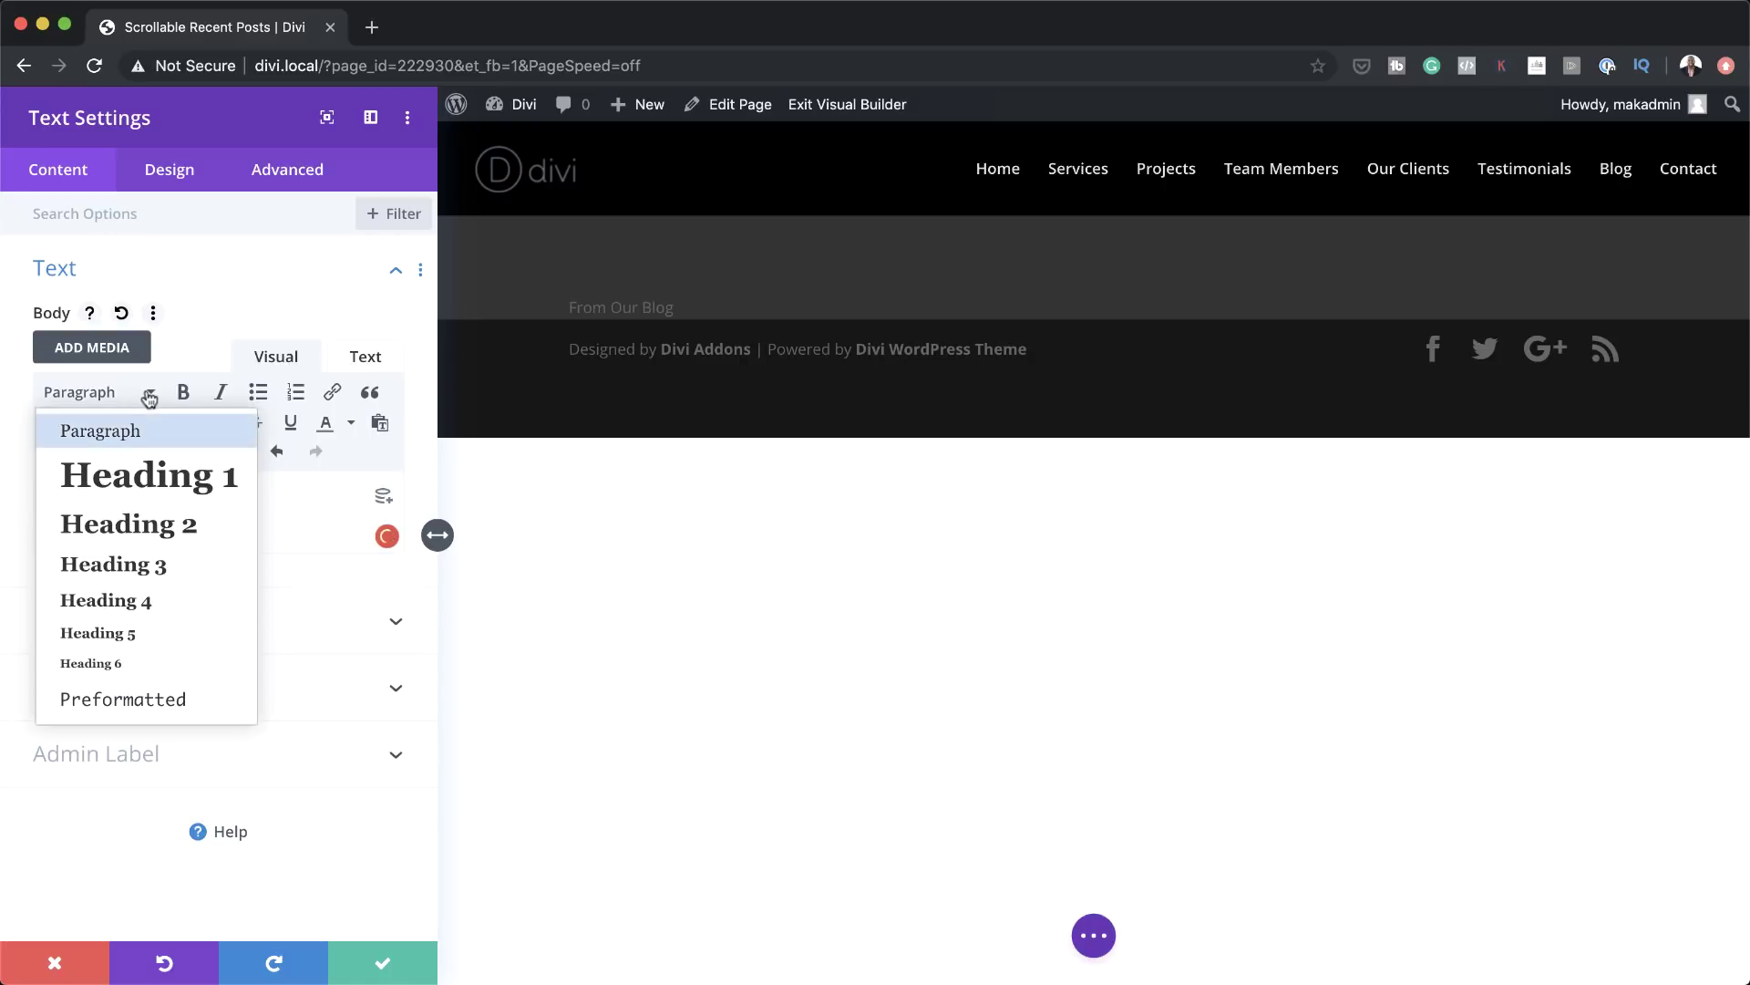
left_click(155, 524)
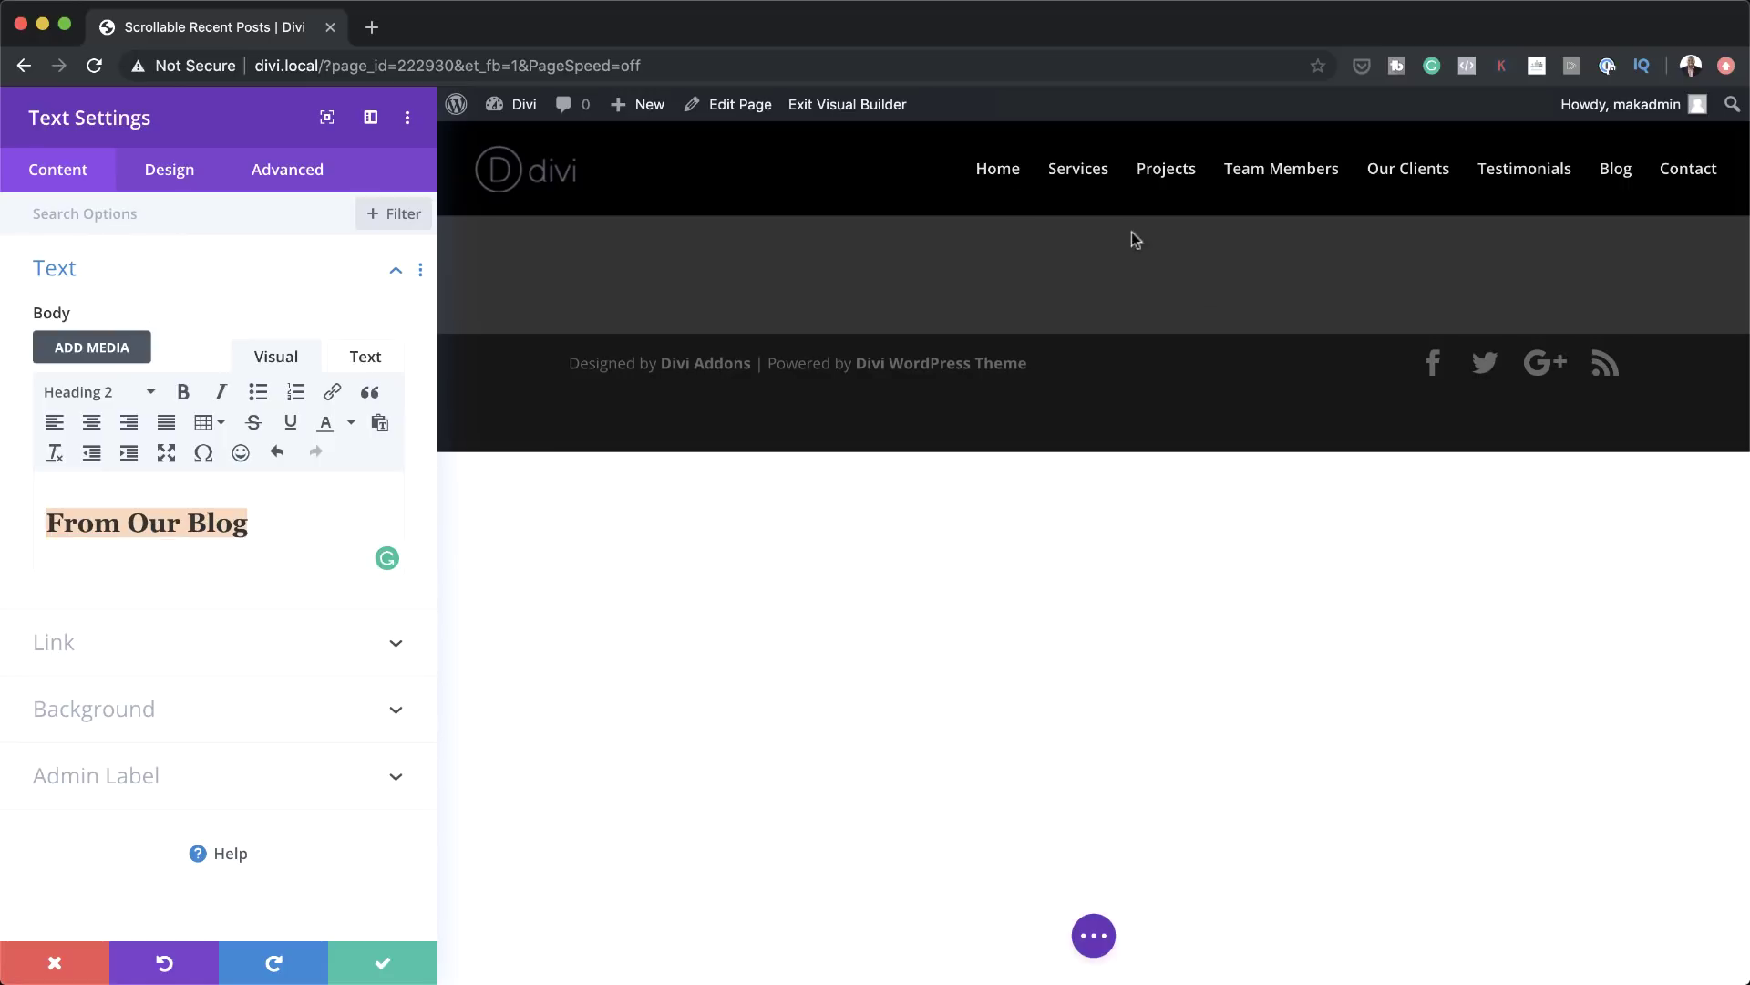
Style the module's Heading 2 text with the Roboto font, all-uppercase letters and white text color
left_click(170, 171)
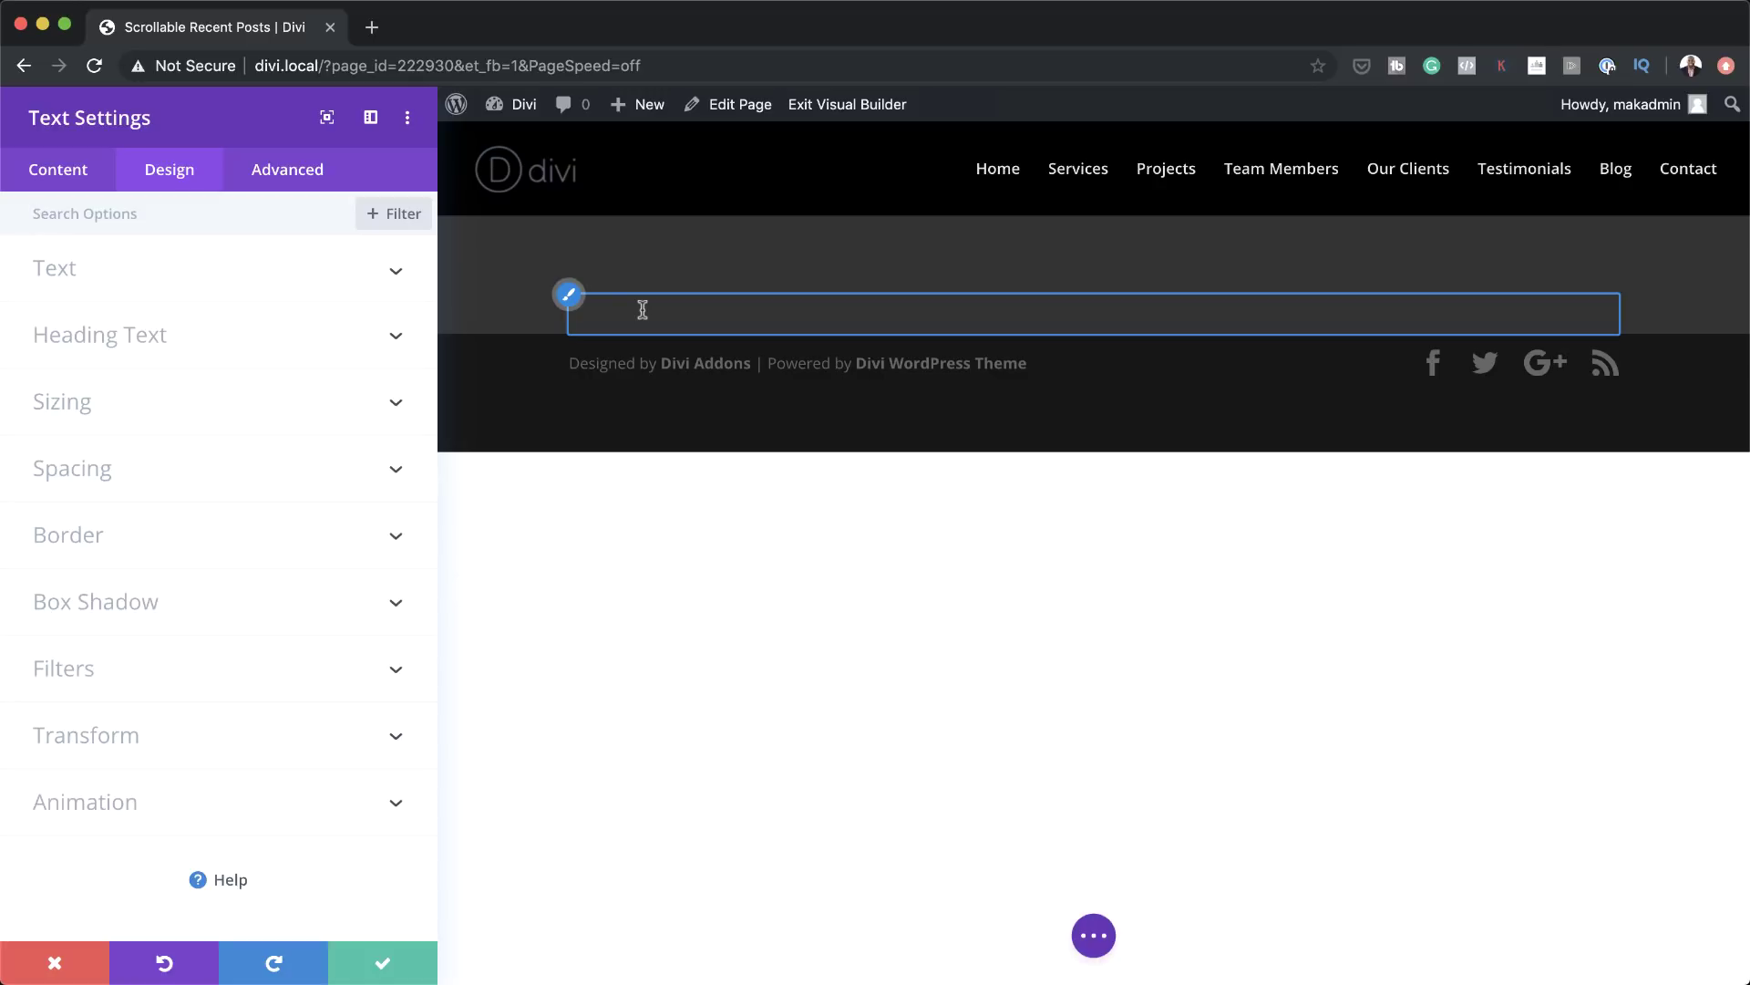
left_click(137, 337)
left_click(122, 283)
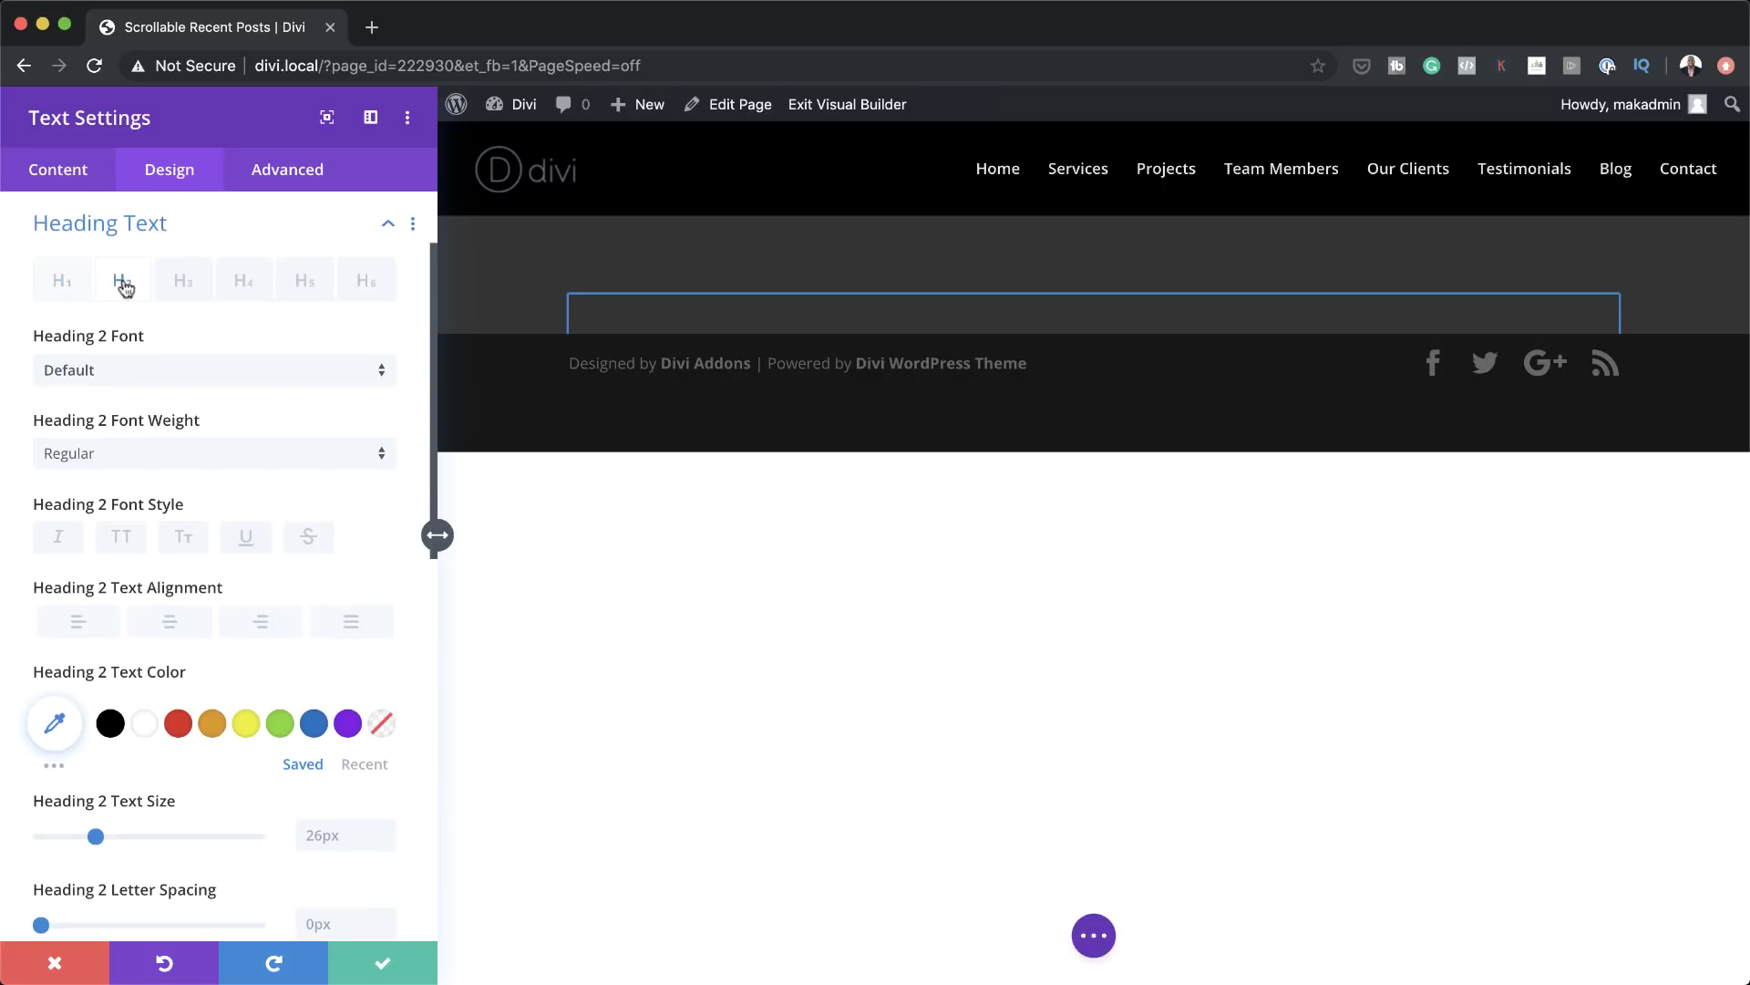
left_click(128, 381)
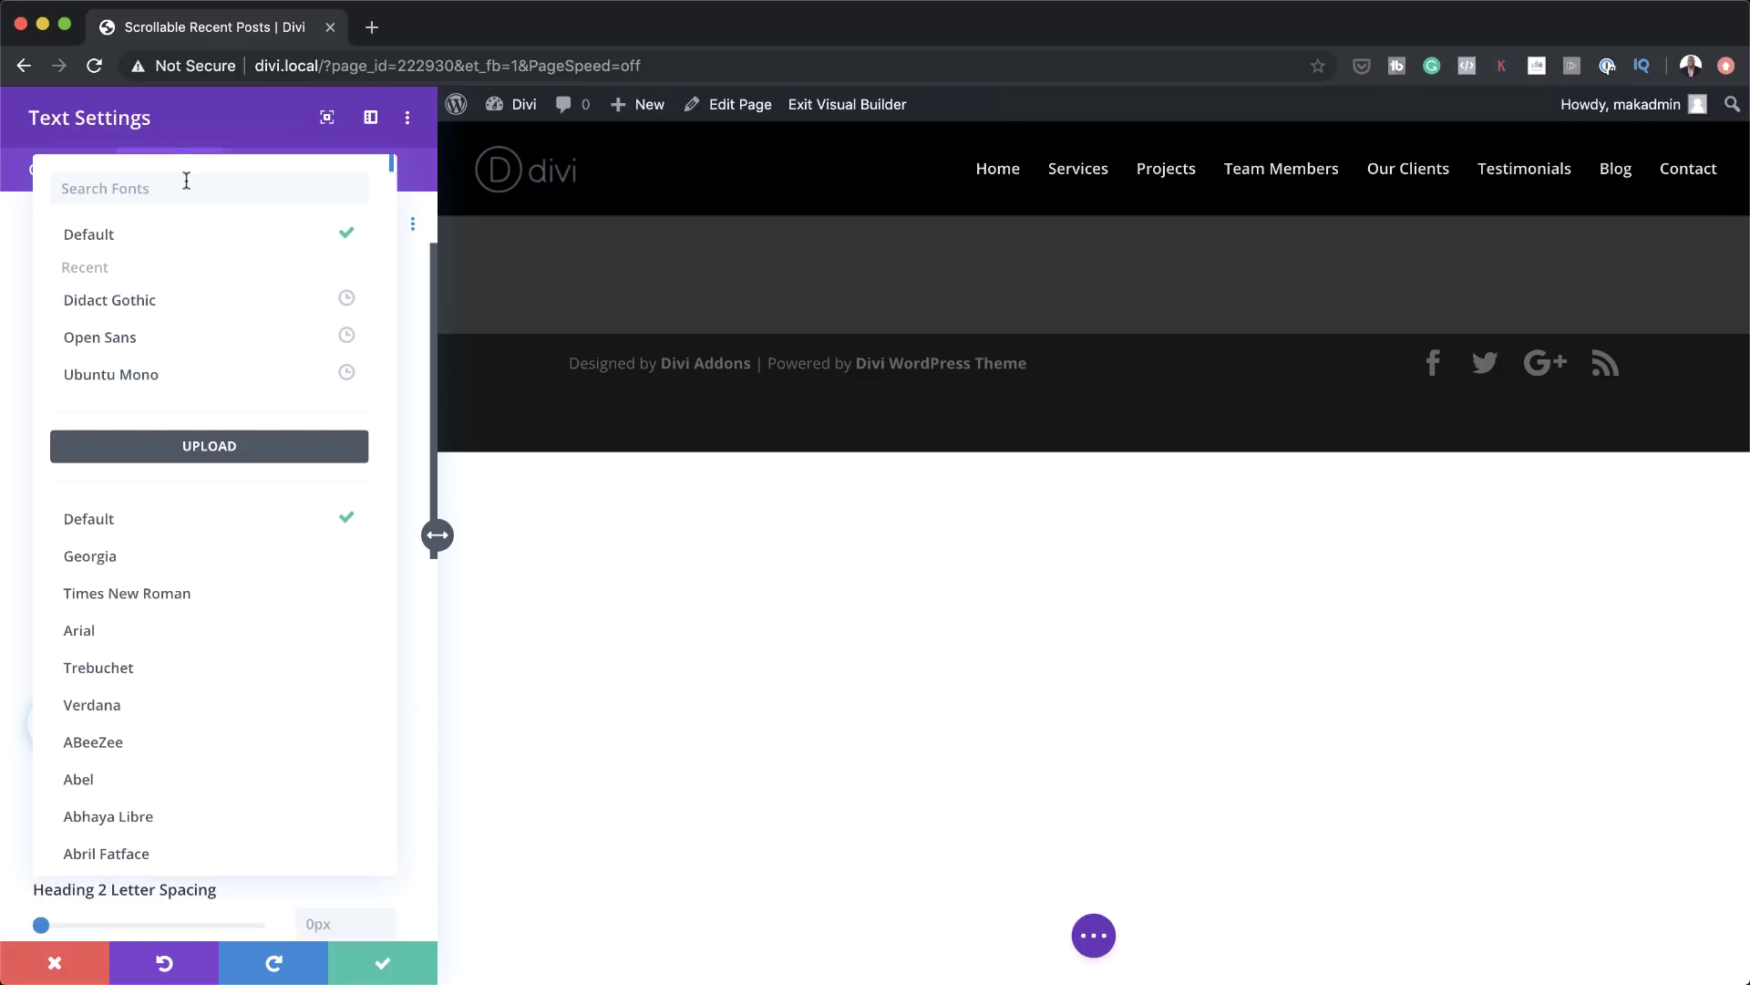
type("rob")
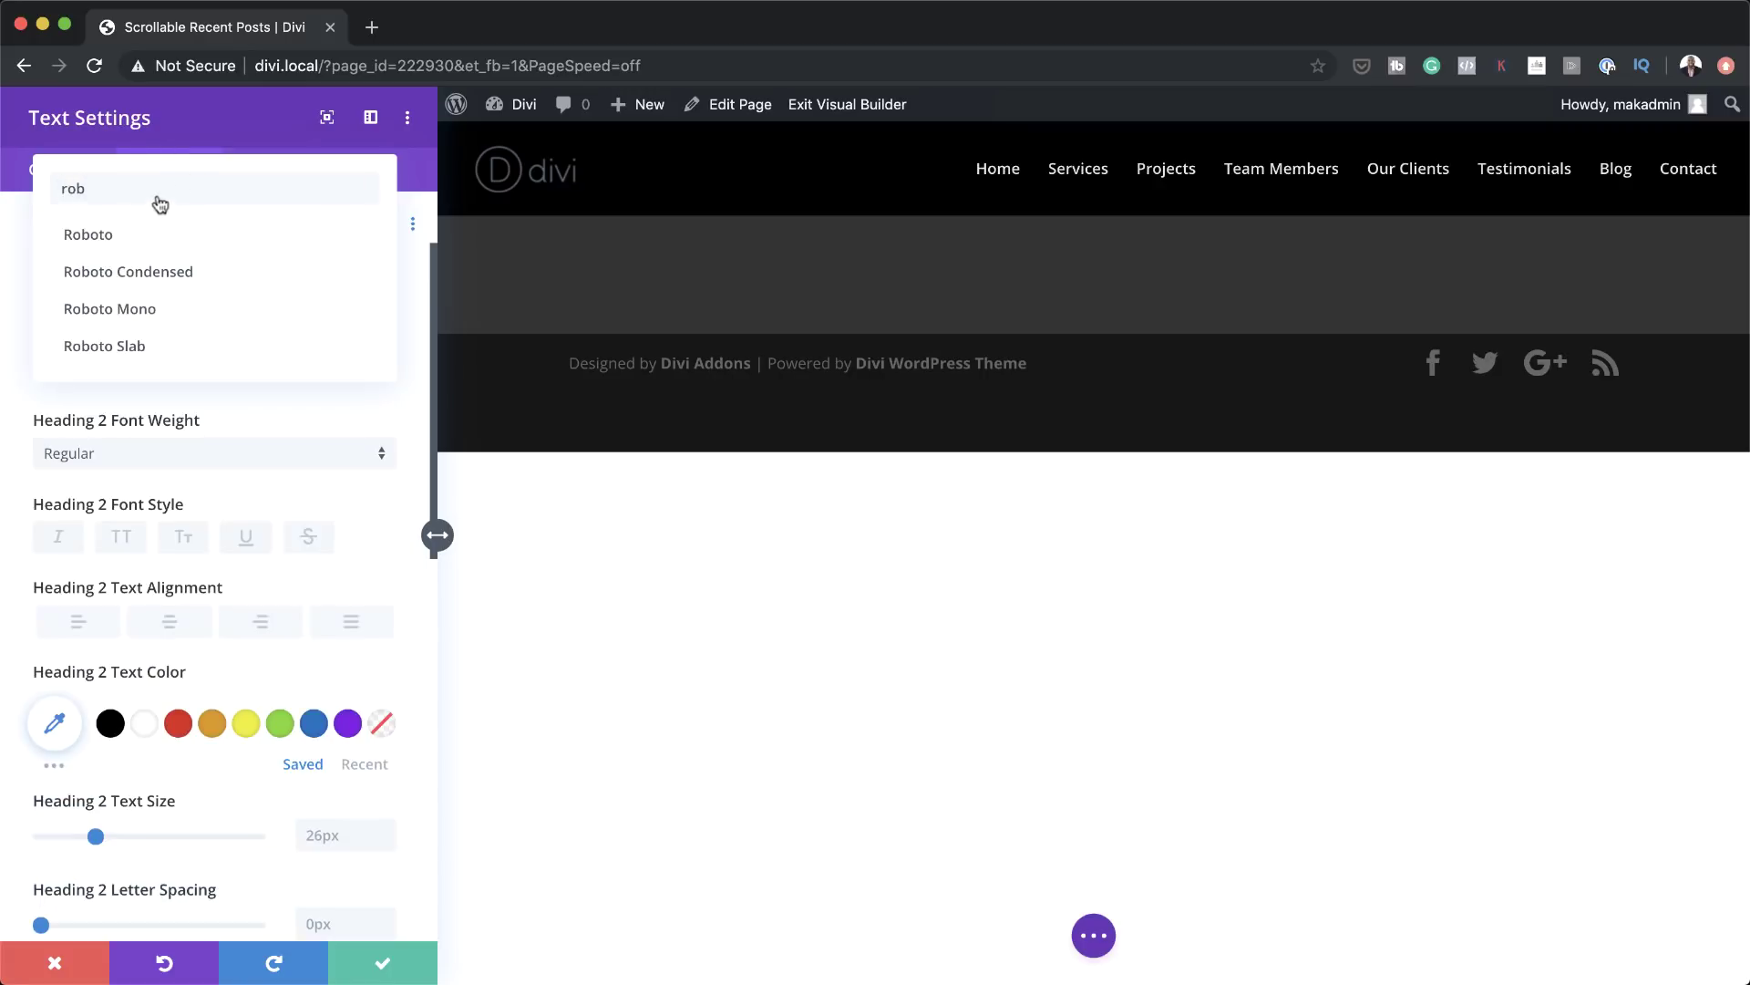
left_click(128, 233)
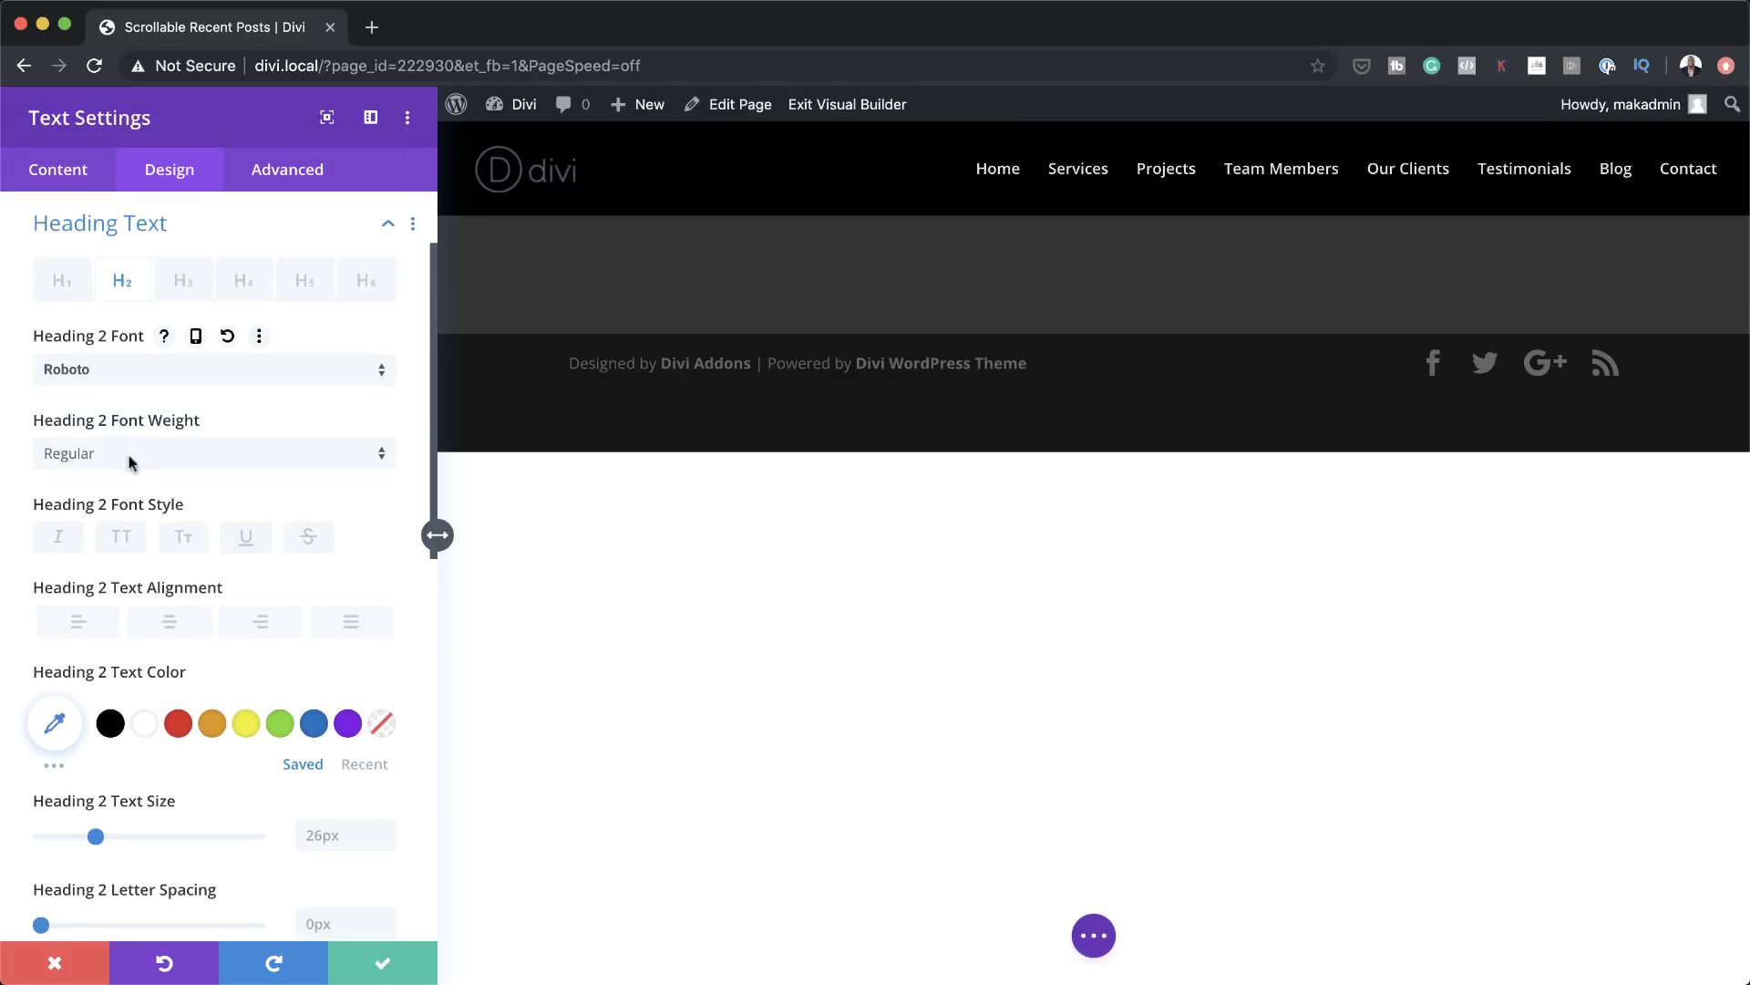
left_click(124, 542)
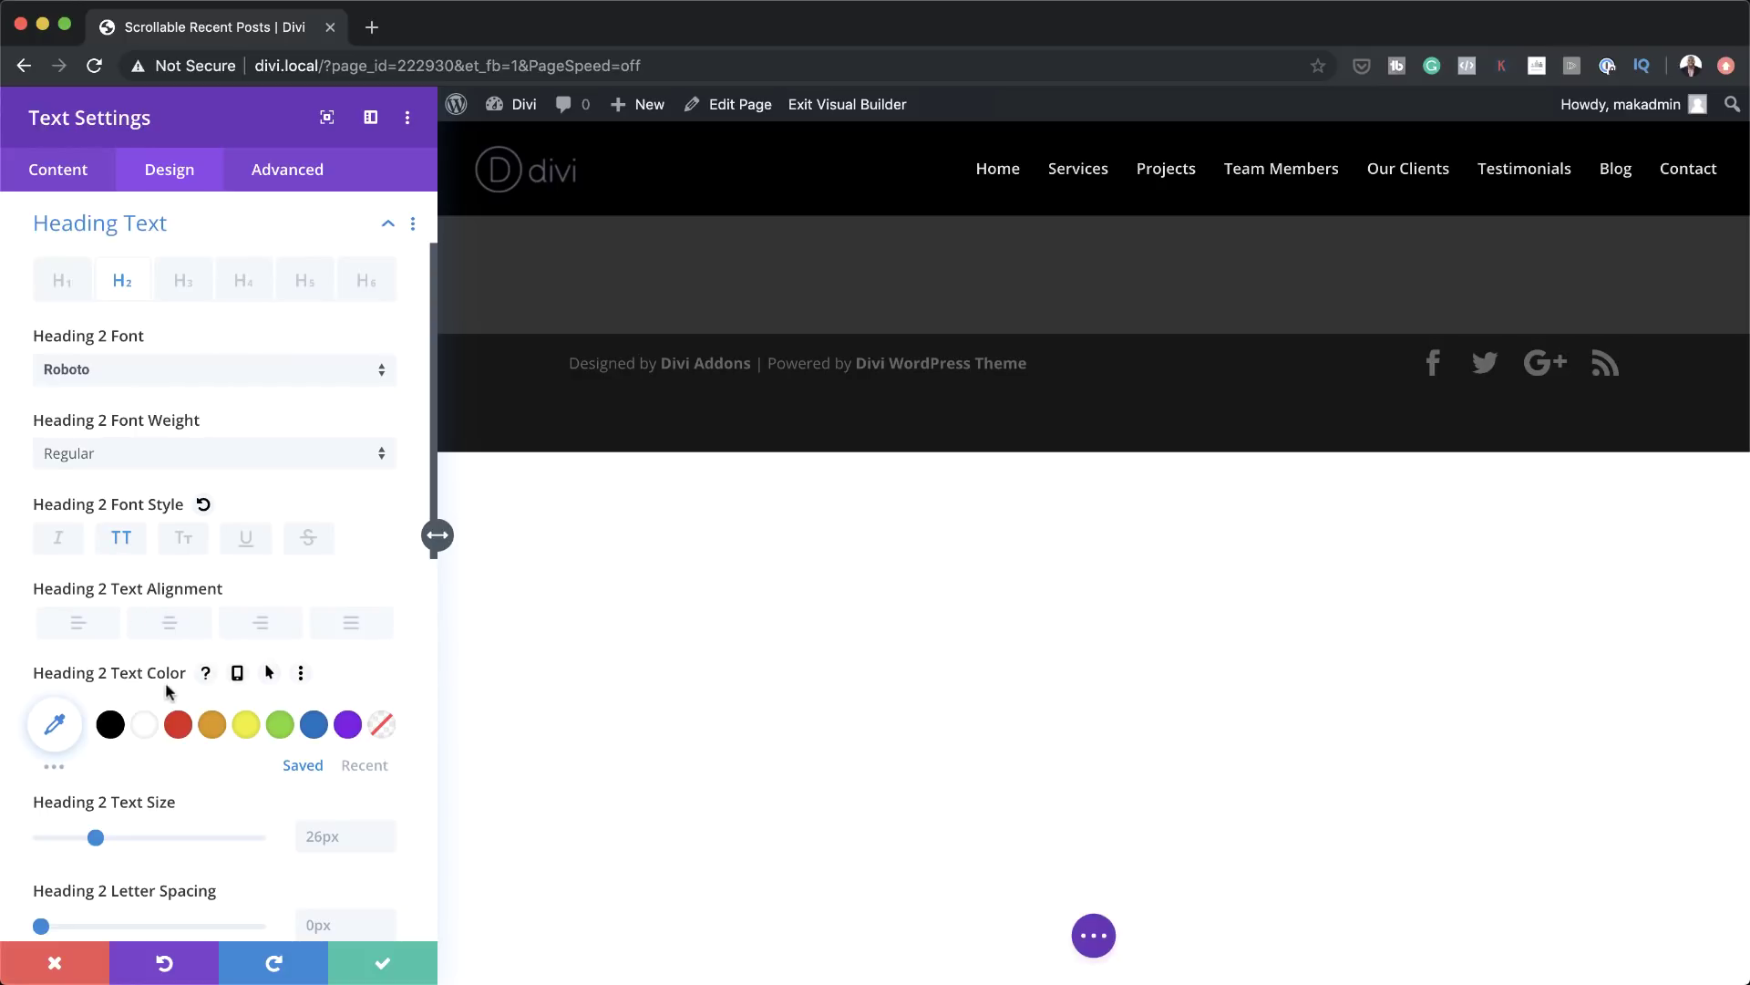
left_click(143, 725)
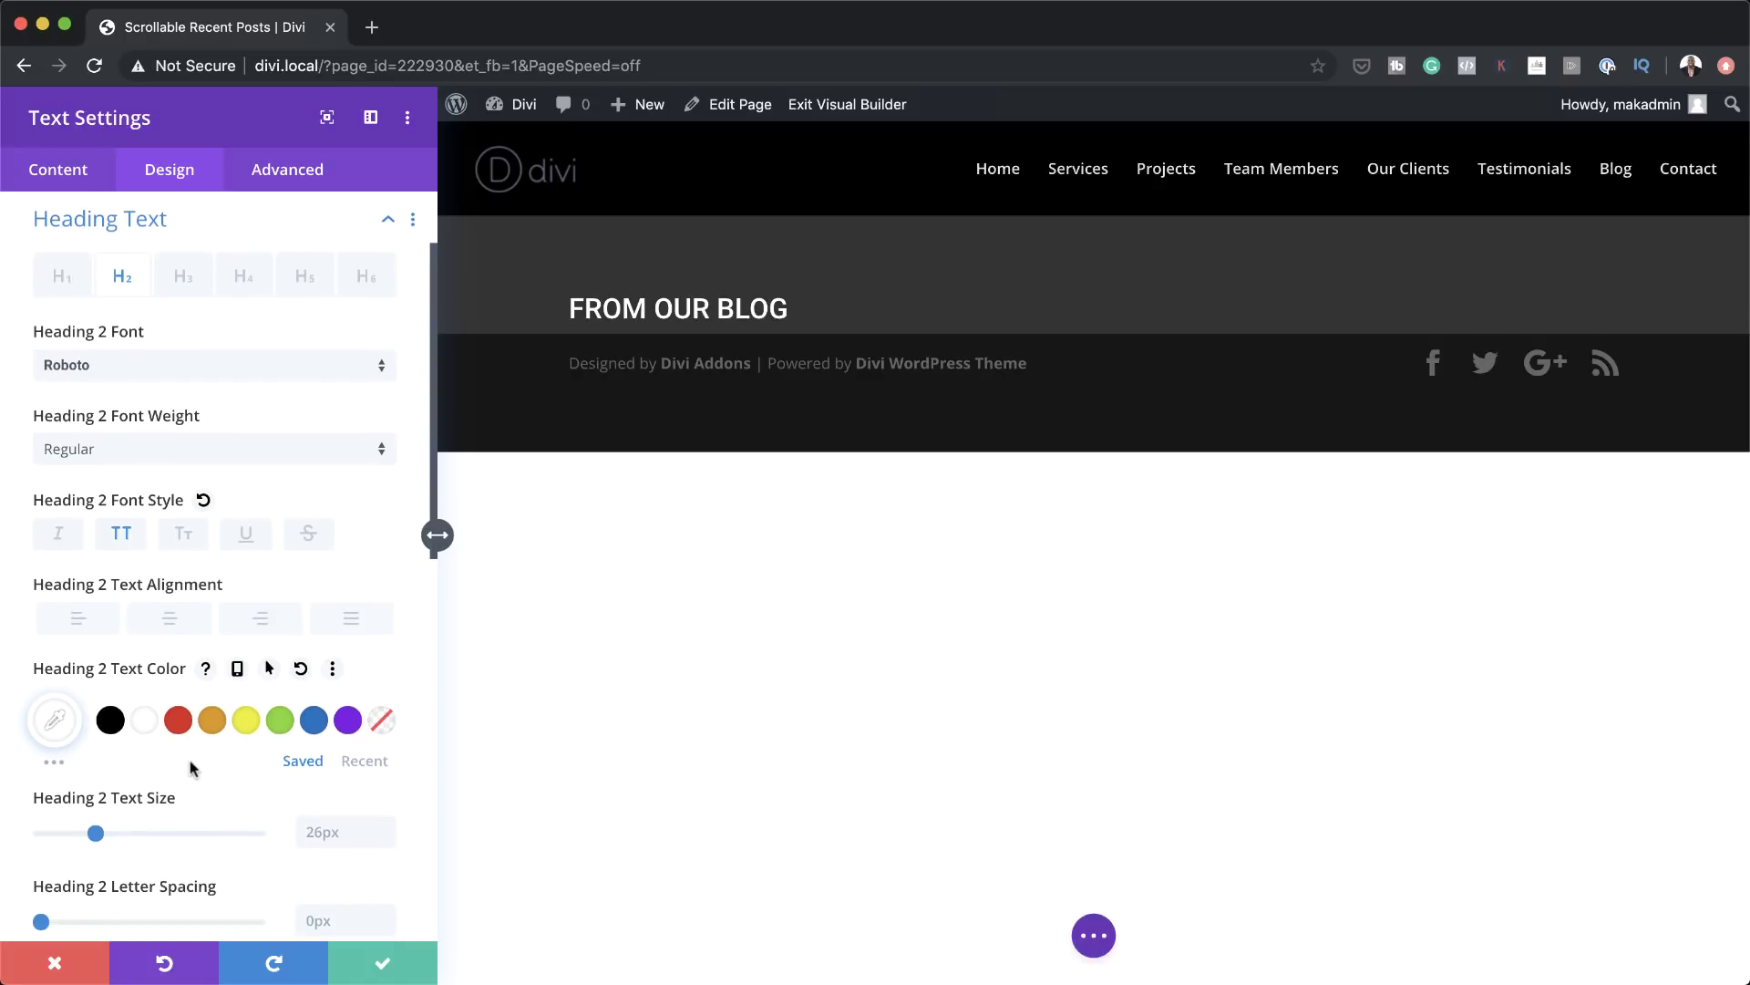
Set the Heading 2 text size to 40px and its letter spacing to 2px, and save the text settings
scroll(187, 766, "down", 3)
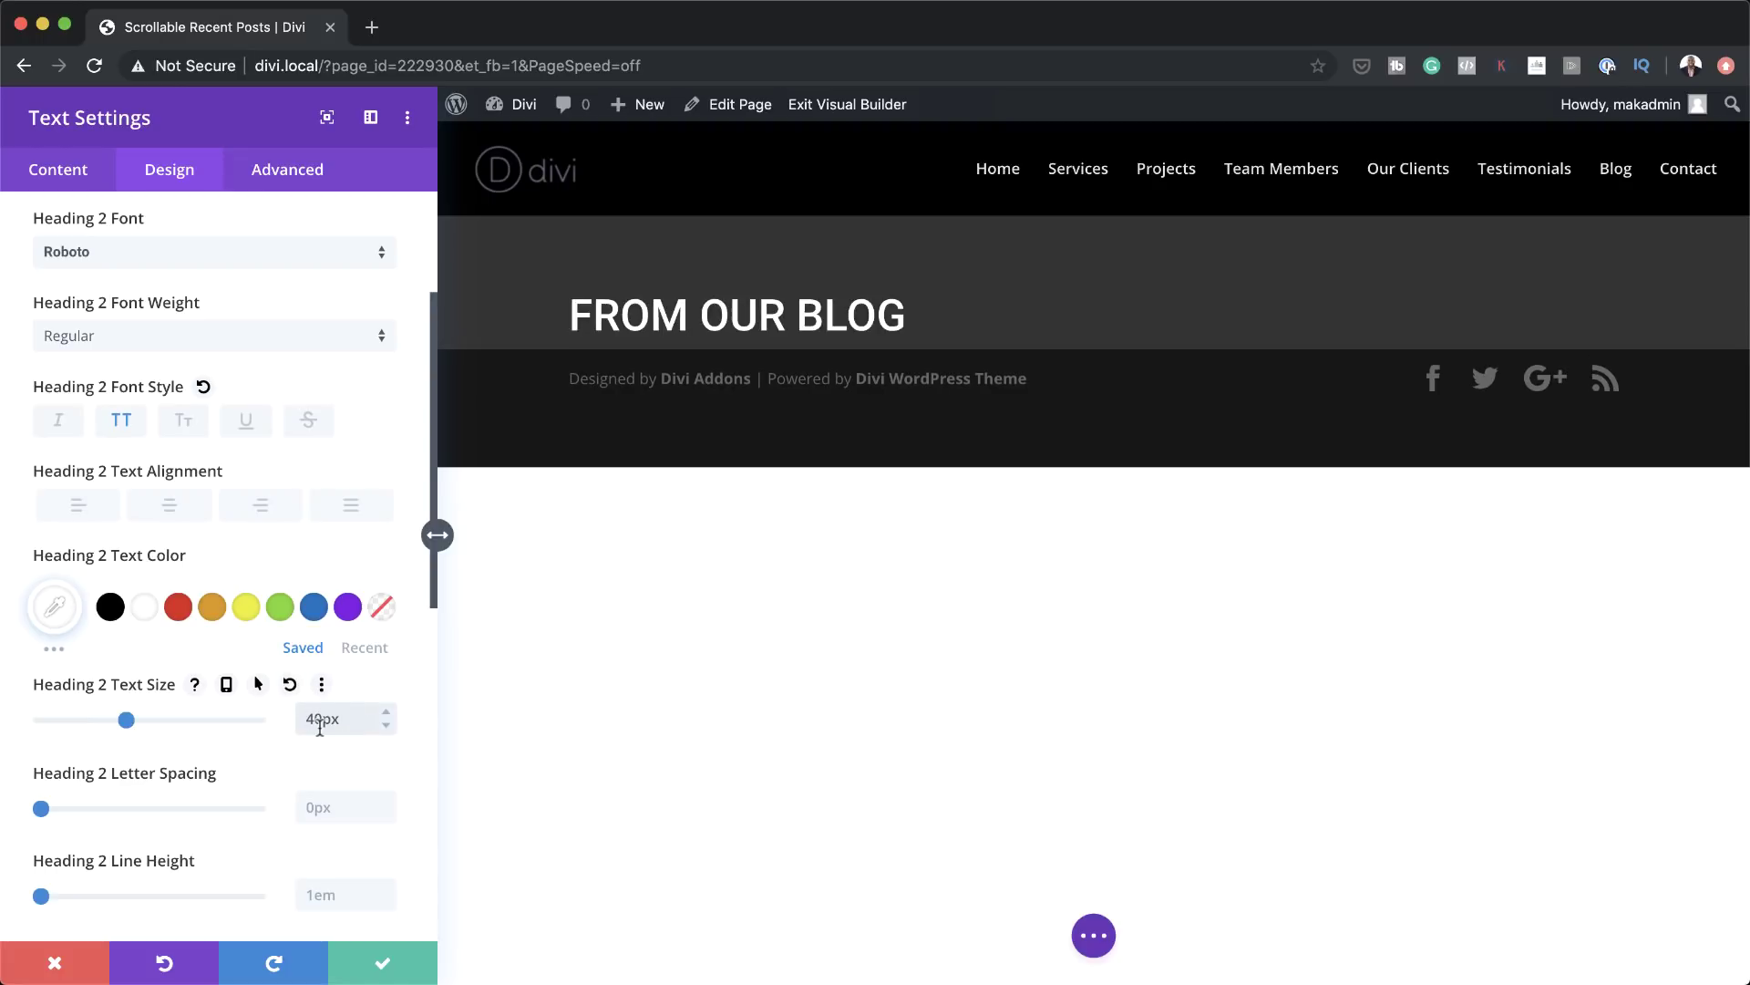
scroll(279, 796, "down", 1)
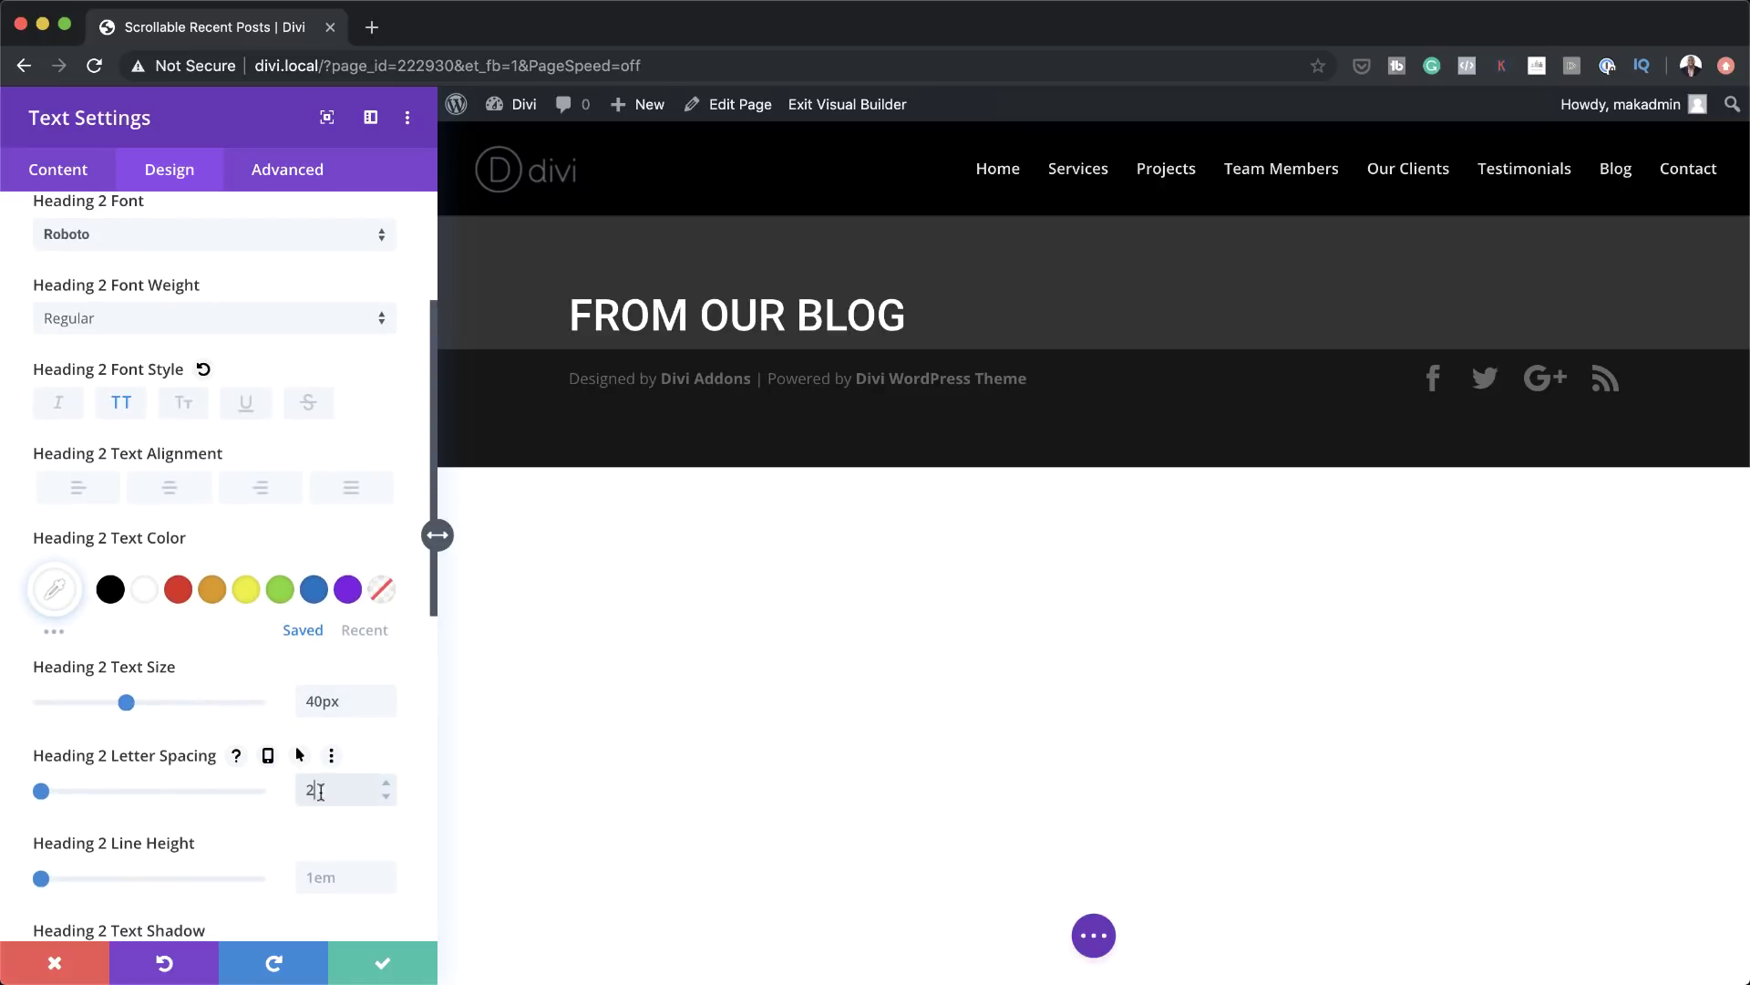
left_click(383, 963)
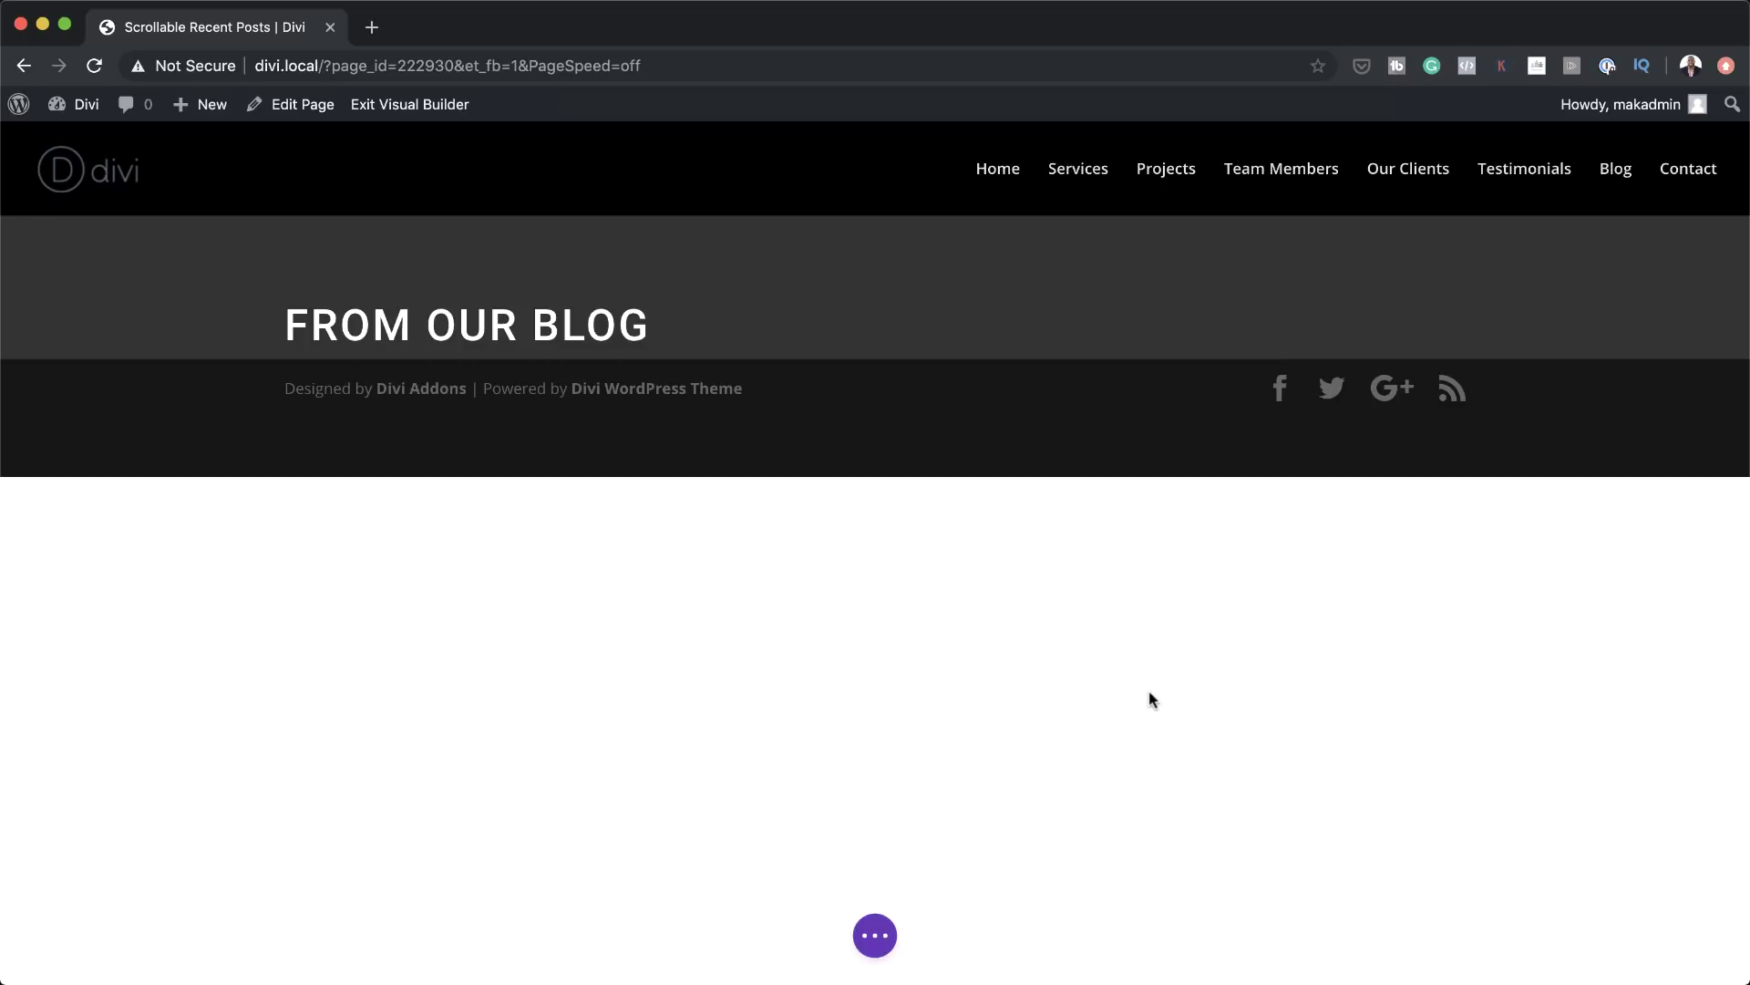
Add a specialty section below the heading section with a wide content area and narrow right sidebar, containing an empty single-column row
mouse_move(863, 305)
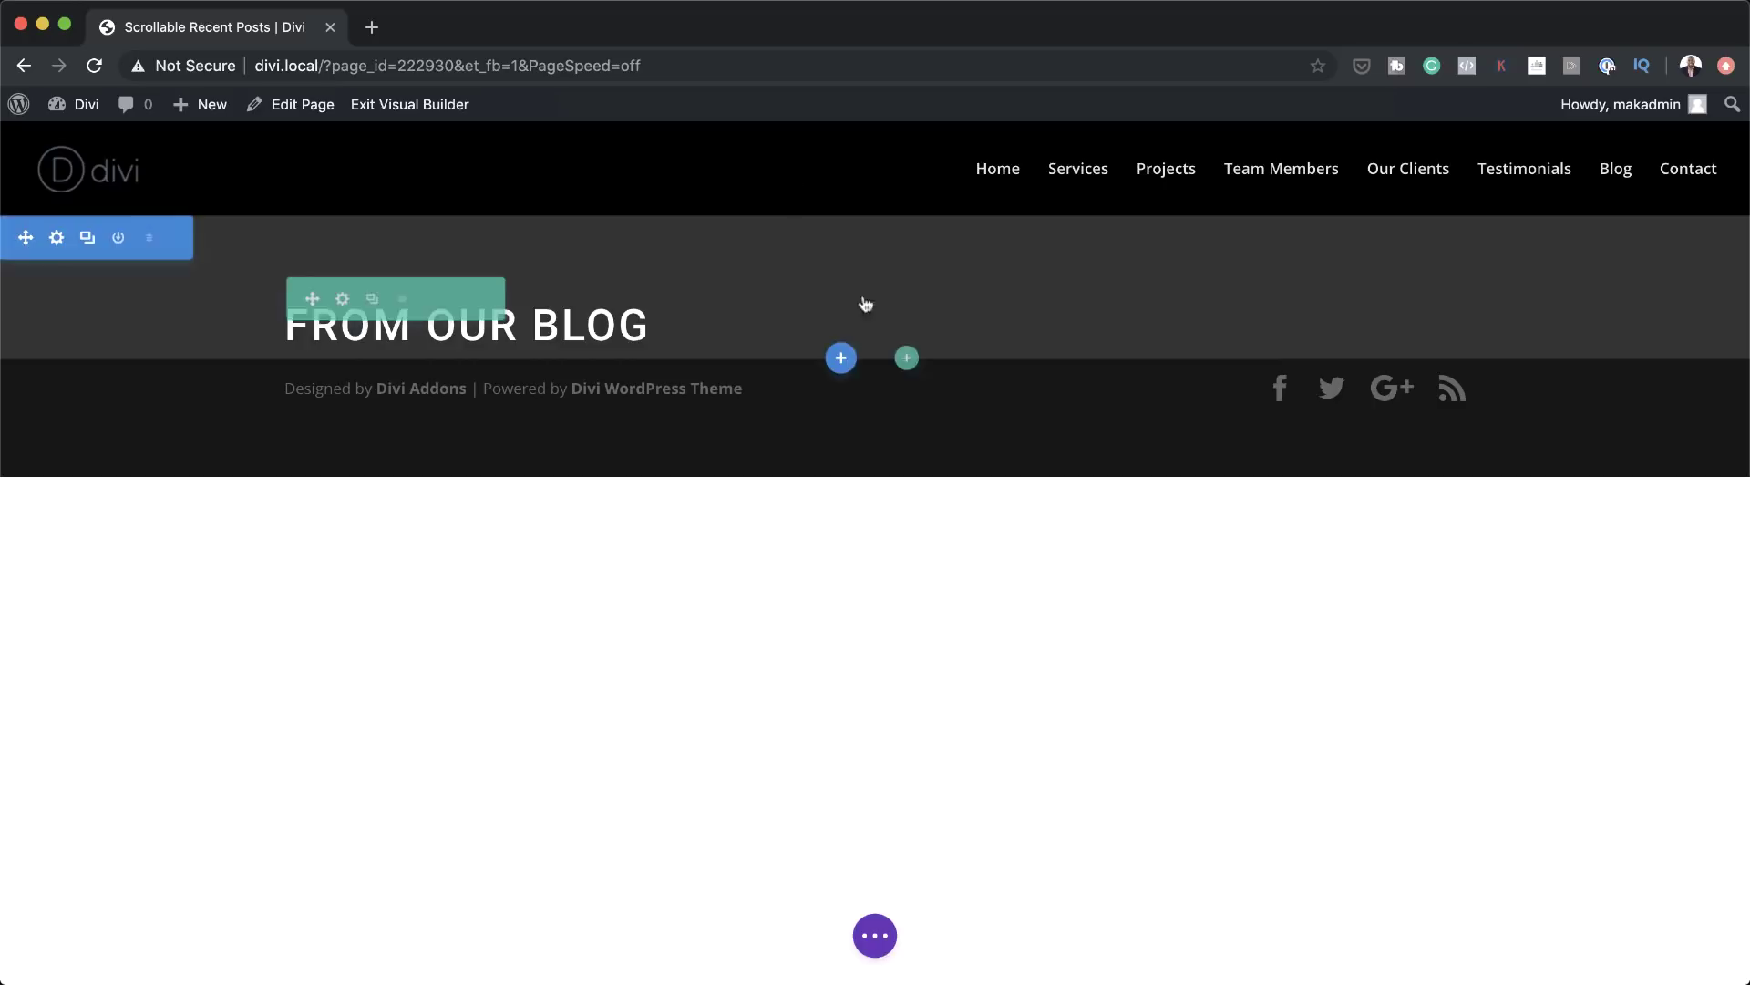
left_click(841, 361)
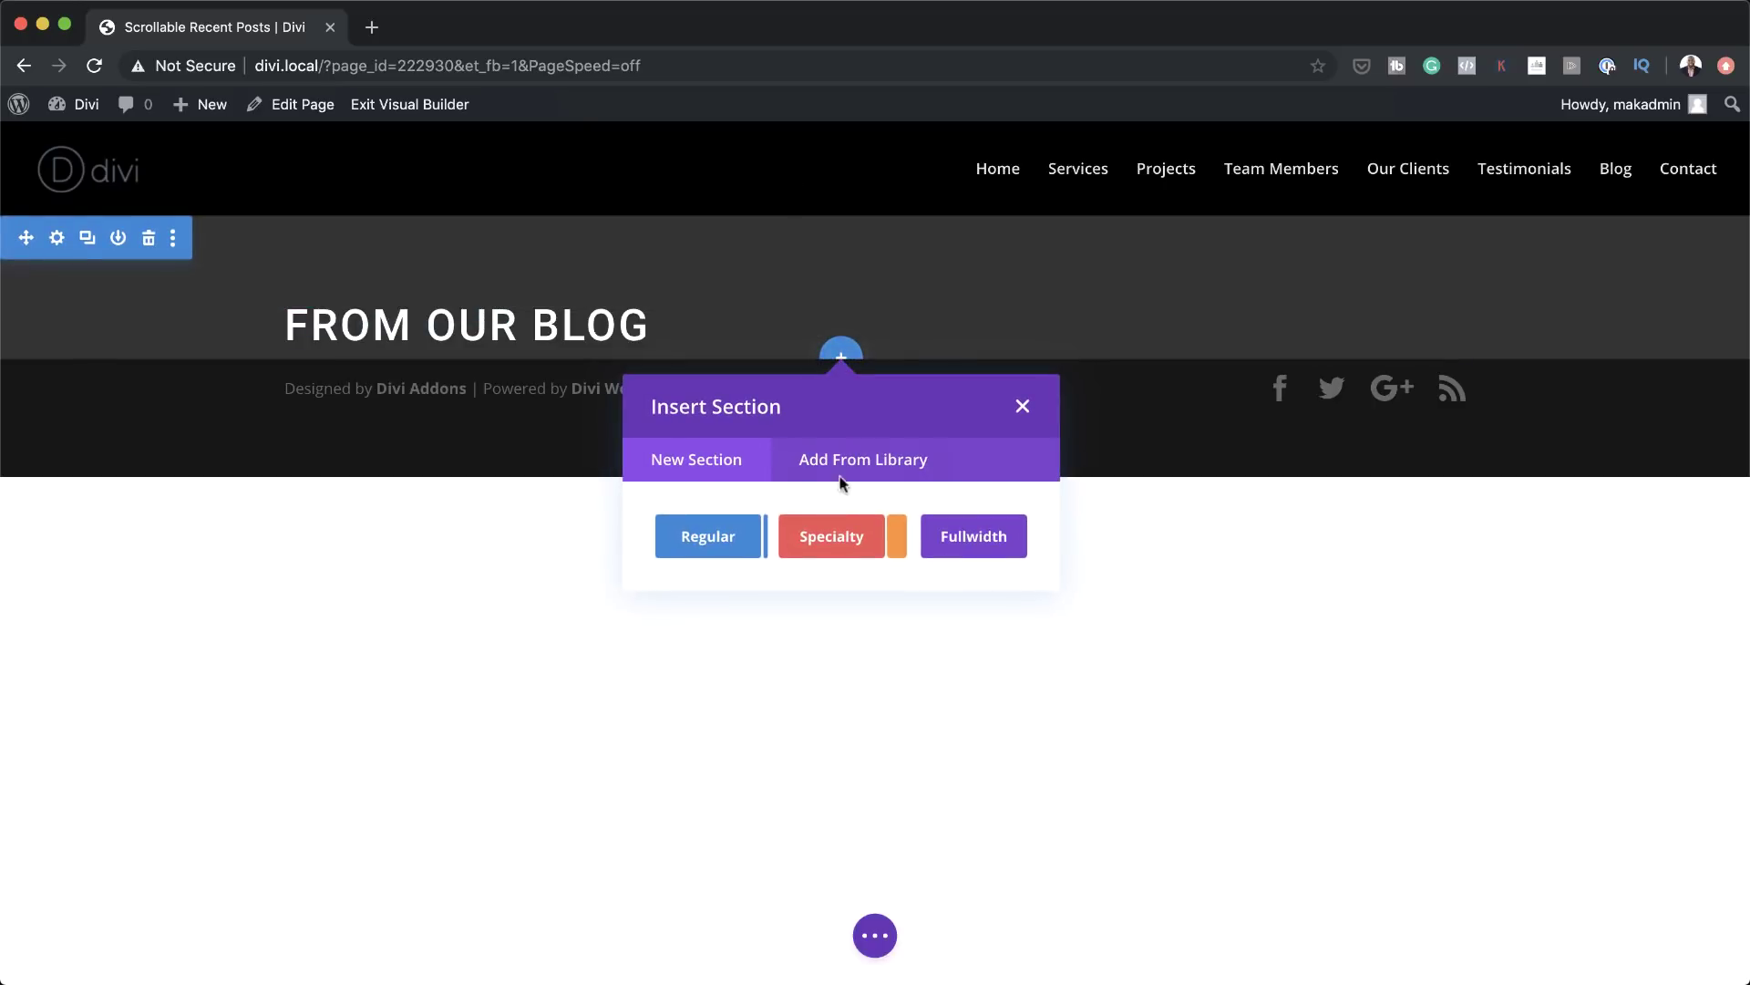
left_click(832, 537)
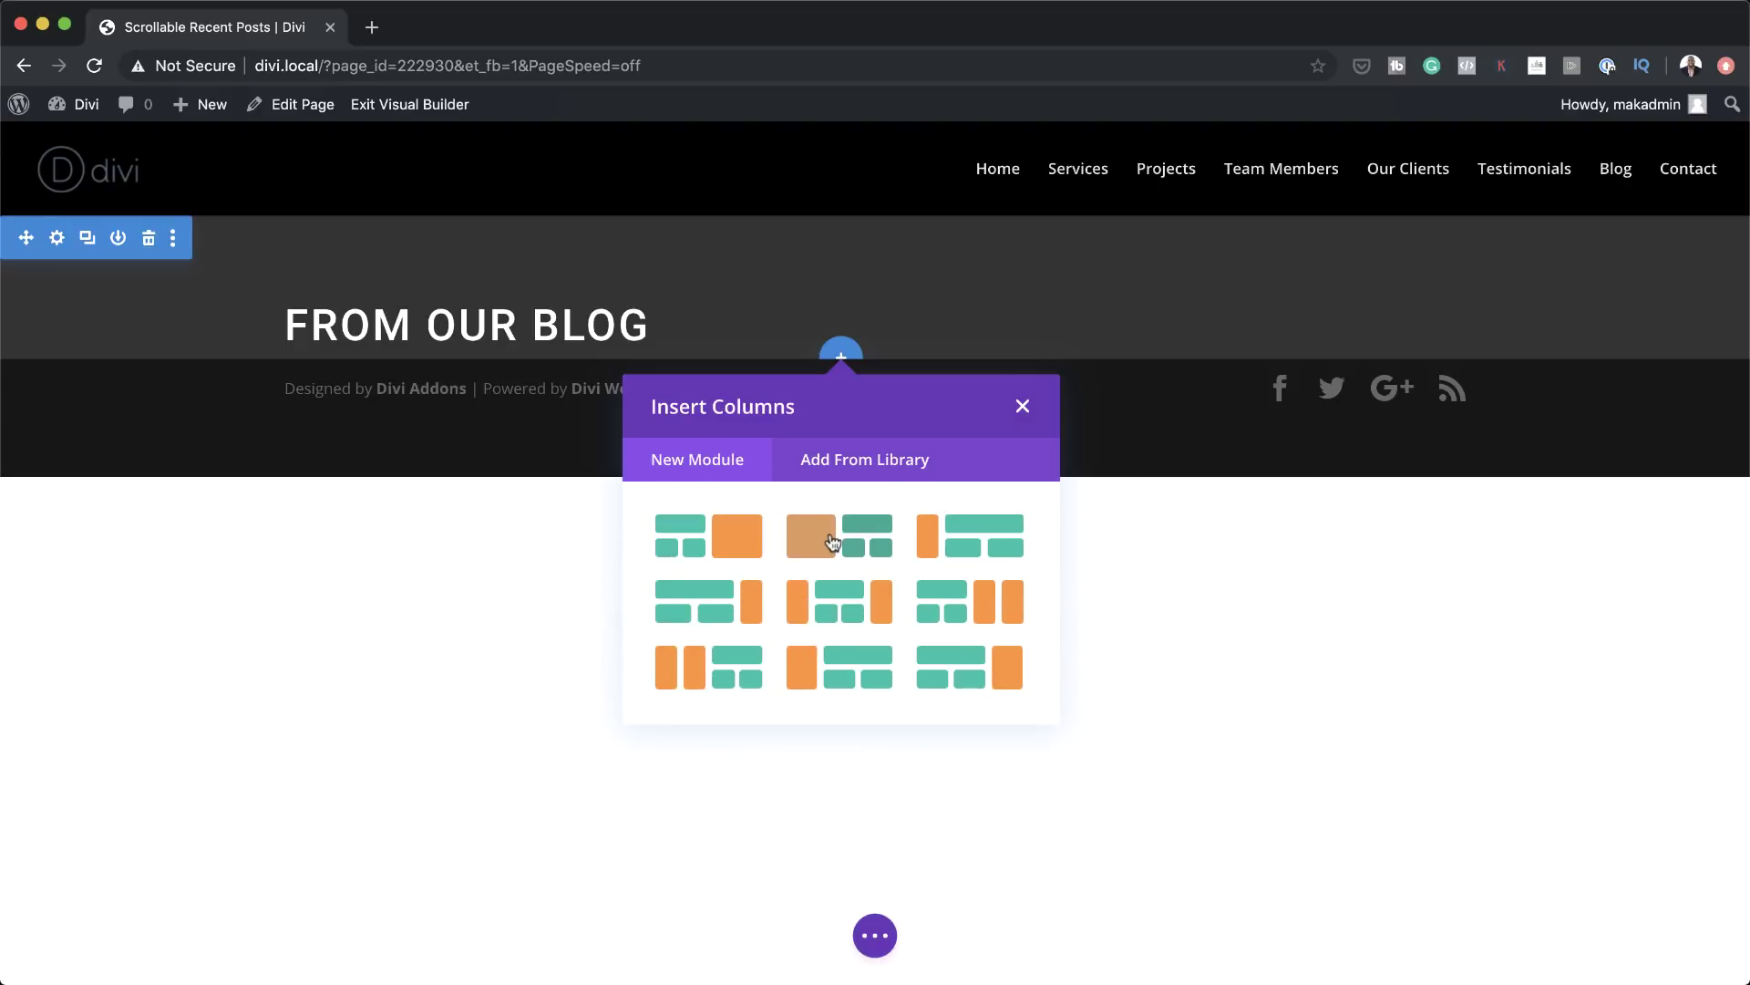
left_click(710, 609)
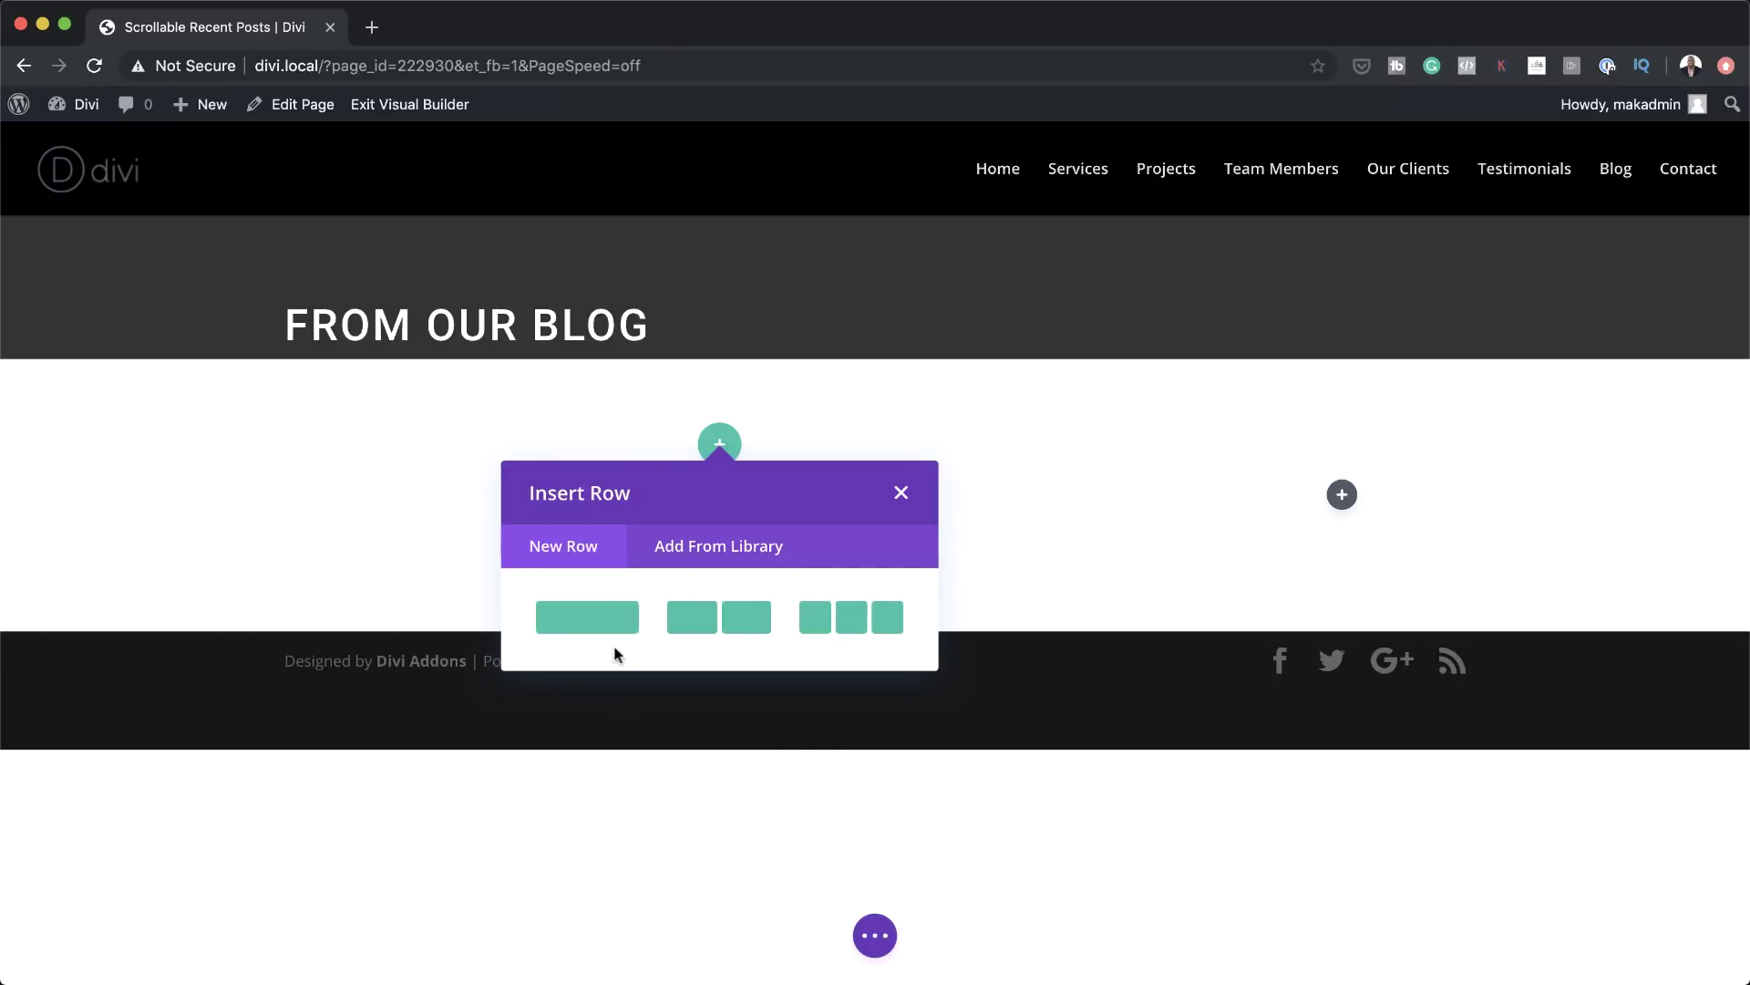
left_click(588, 626)
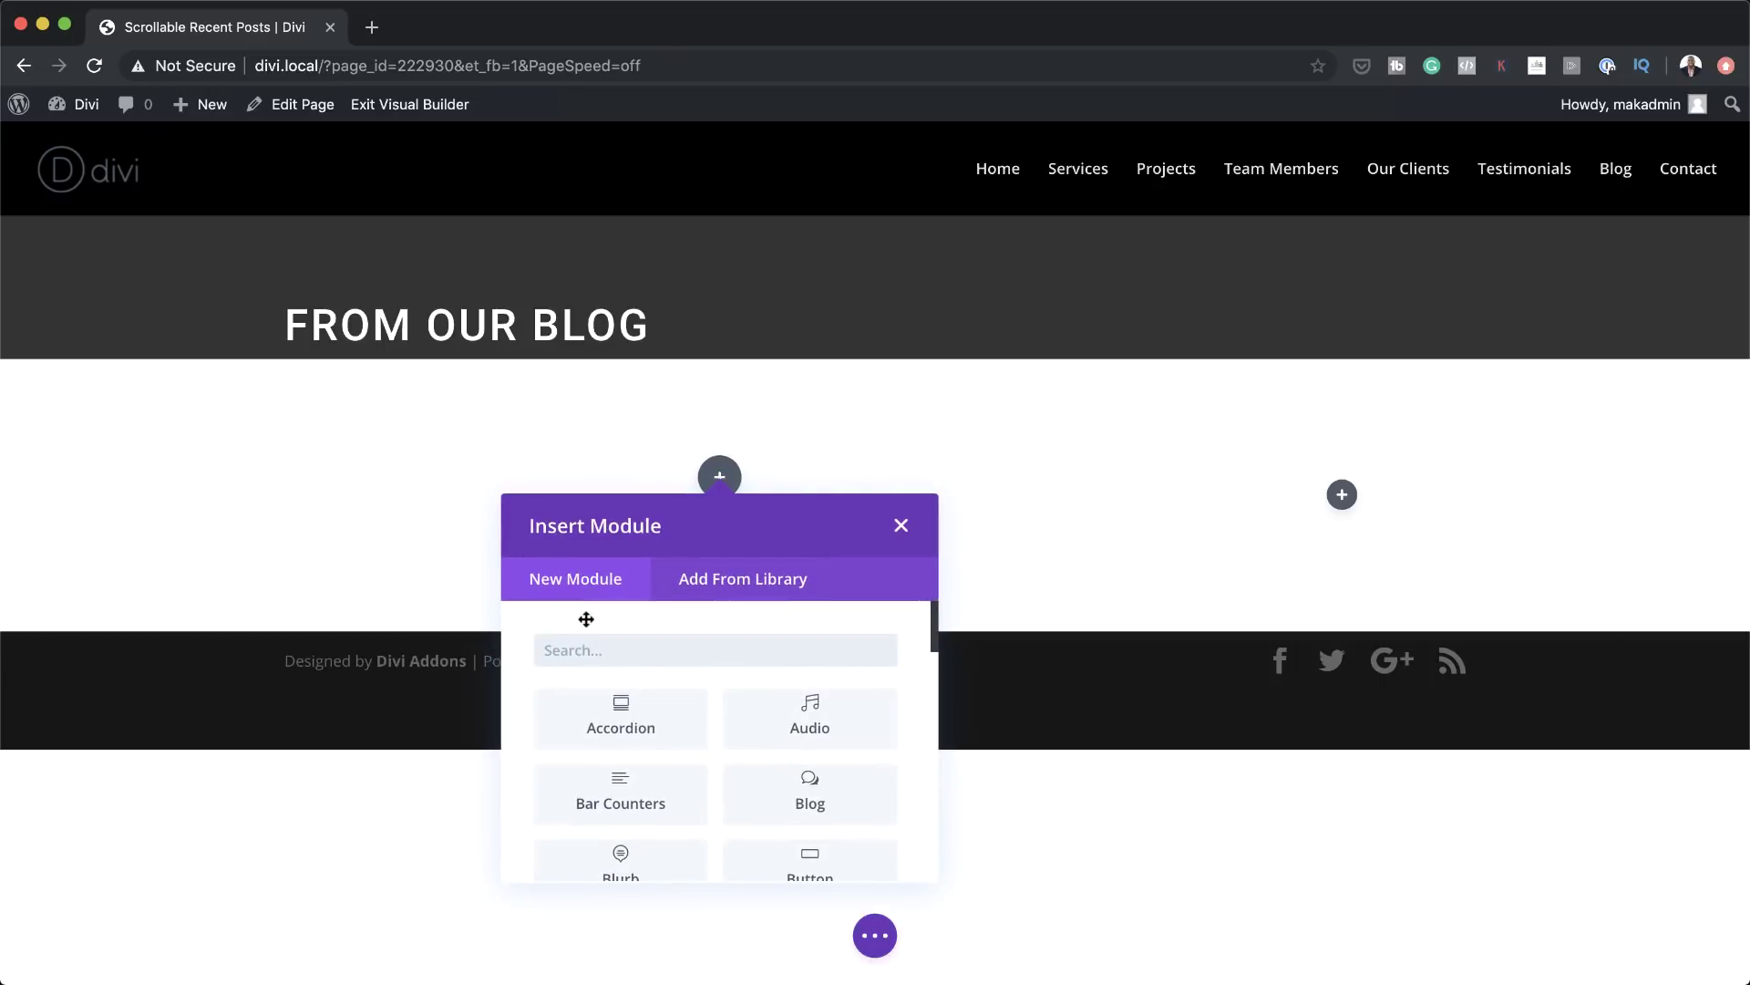
left_click(901, 526)
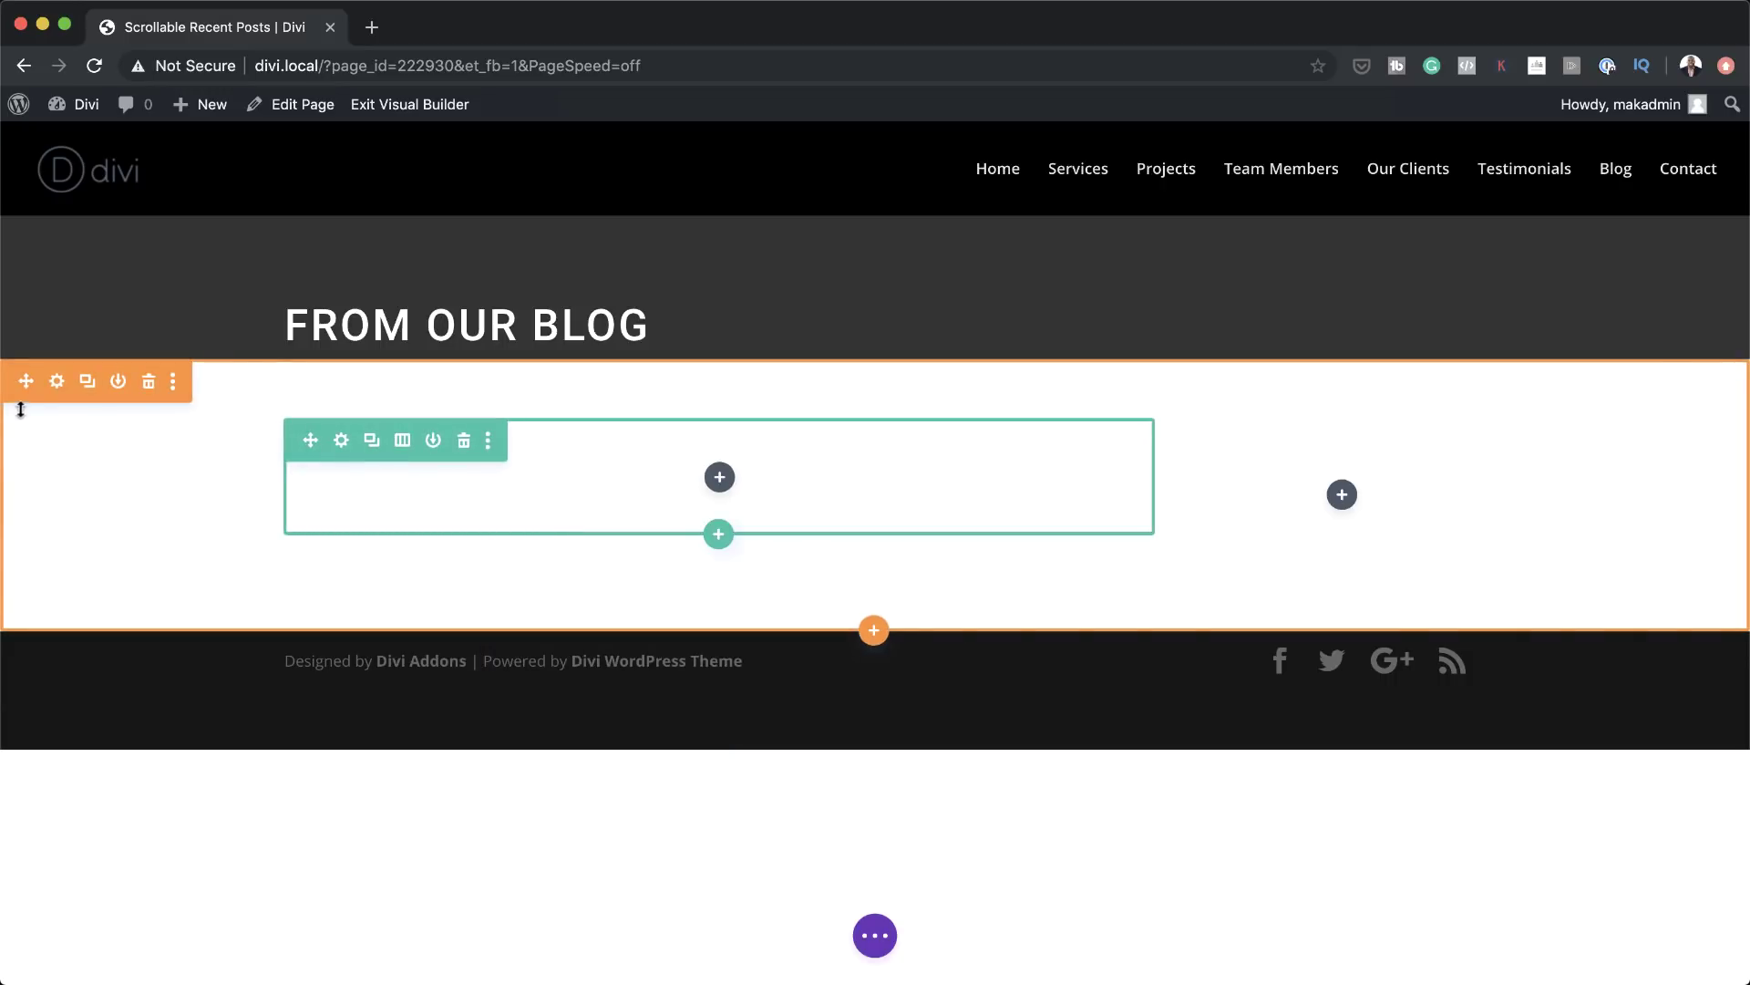
Give the specialty section the recently used dark gray background color
mouse_move(42, 405)
left_click(57, 381)
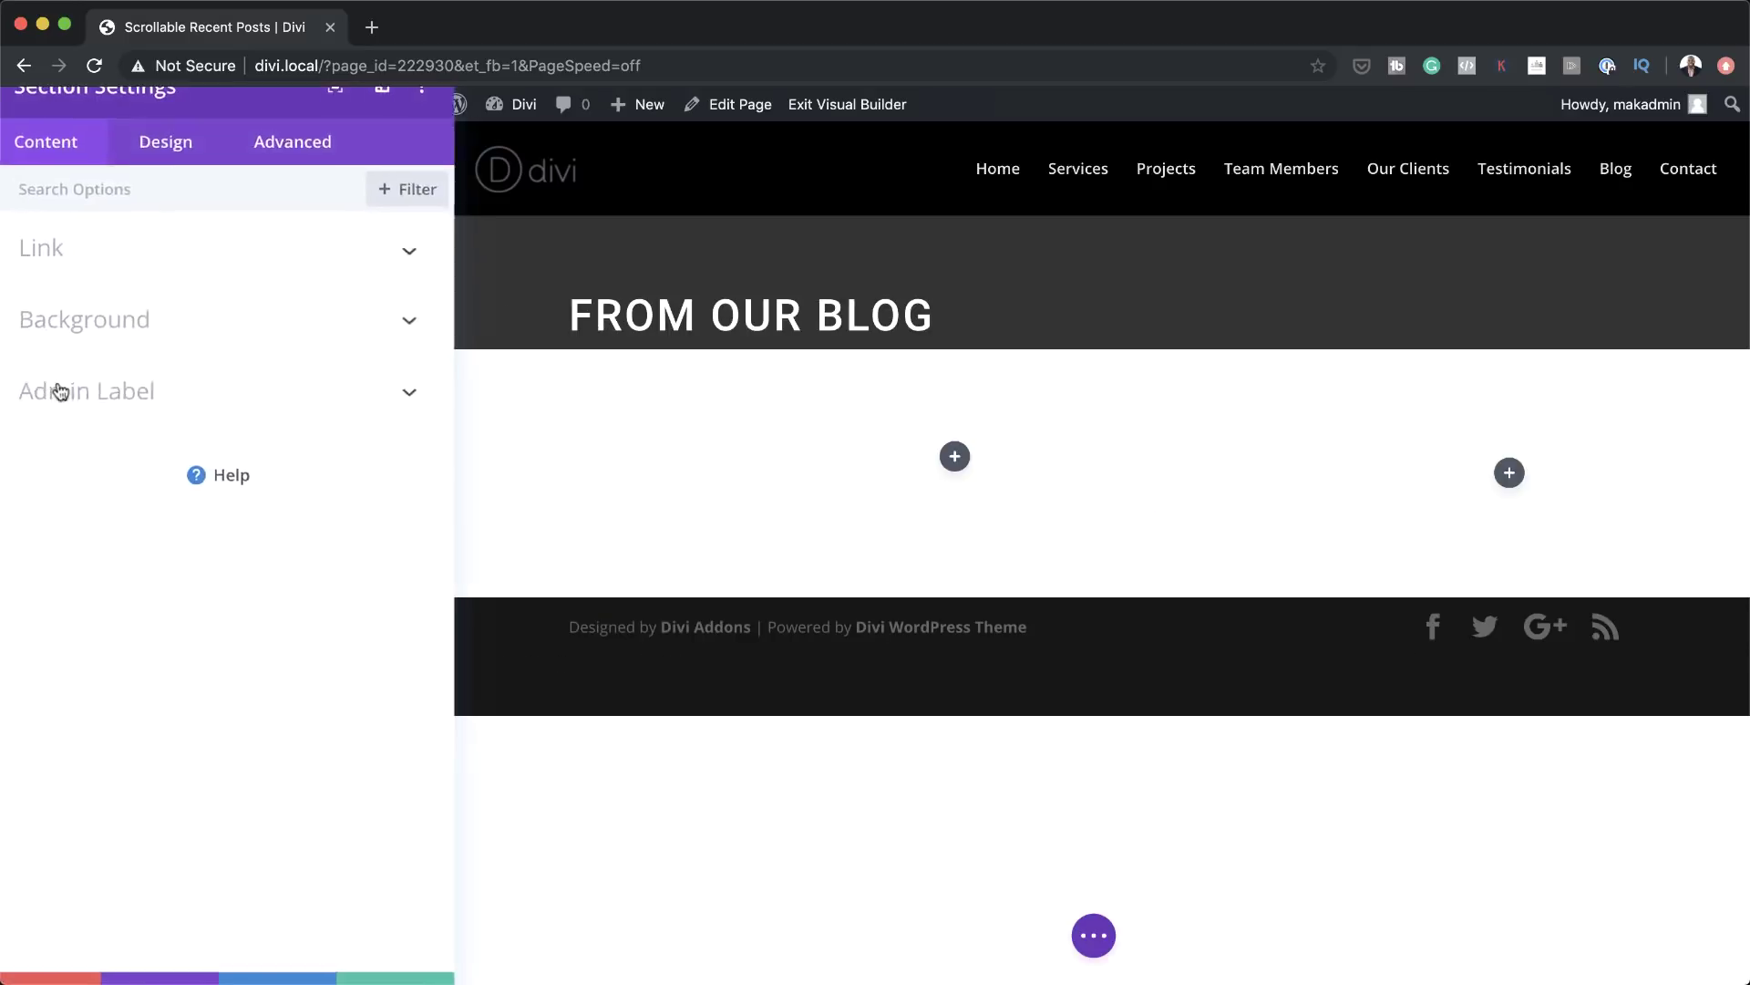
left_click(97, 346)
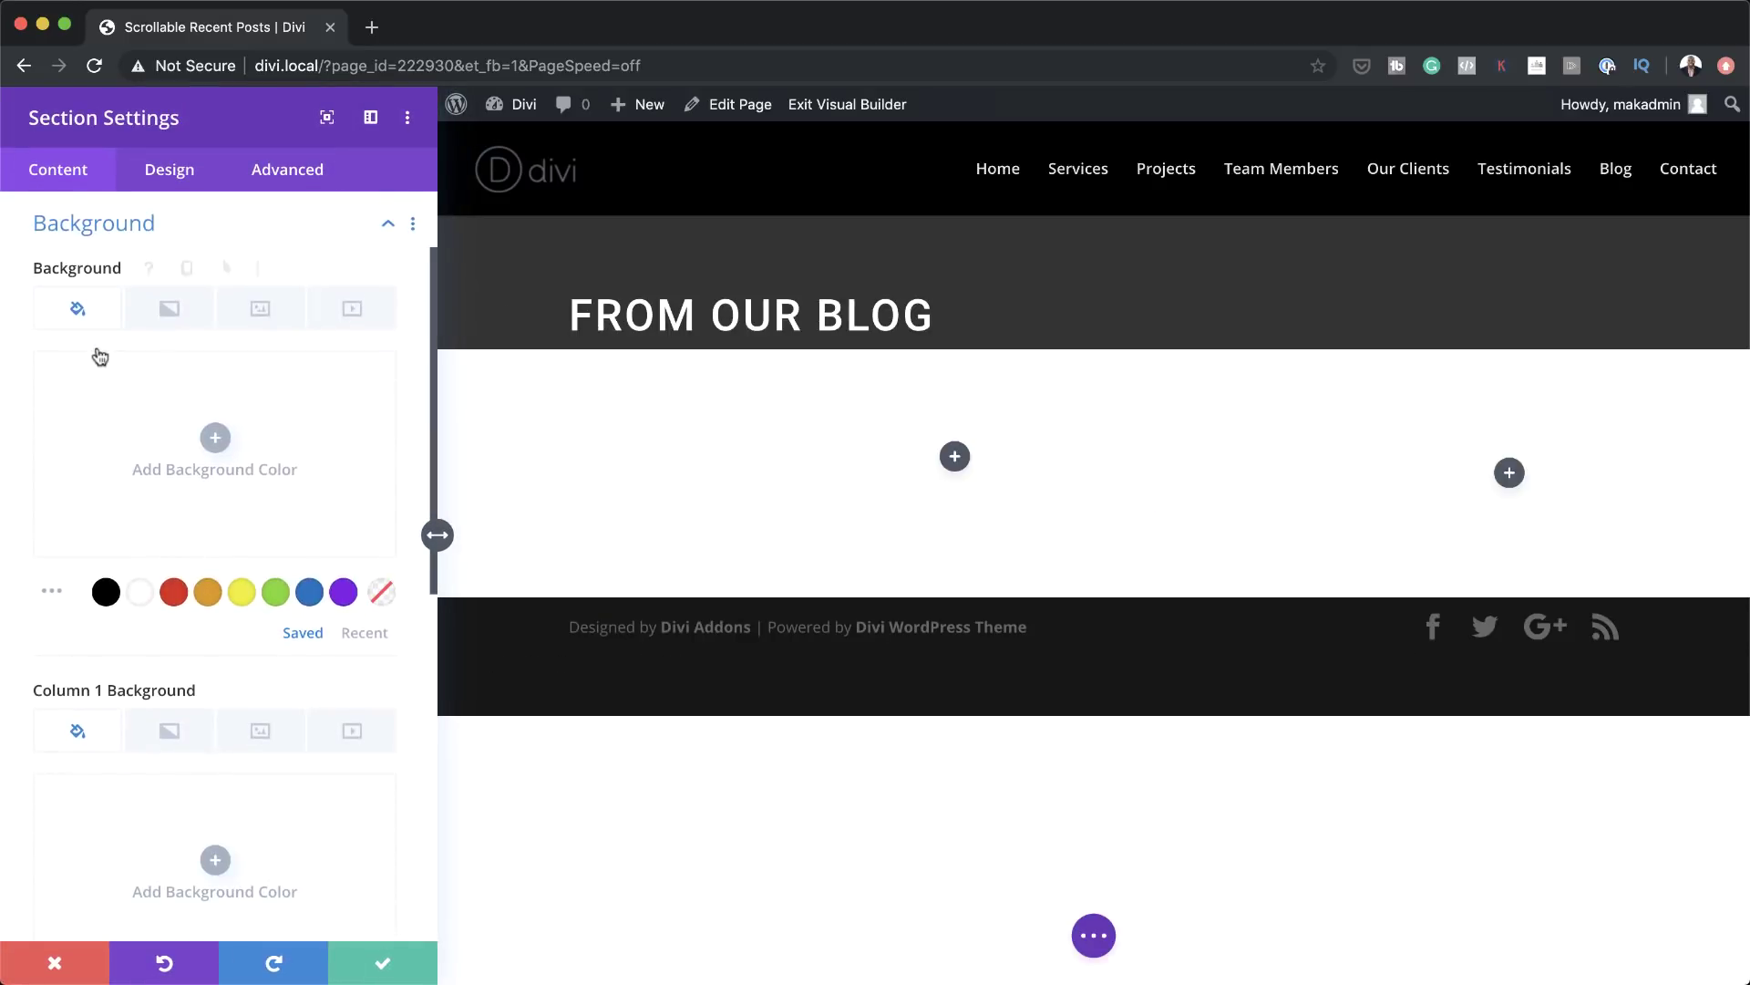
left_click(370, 630)
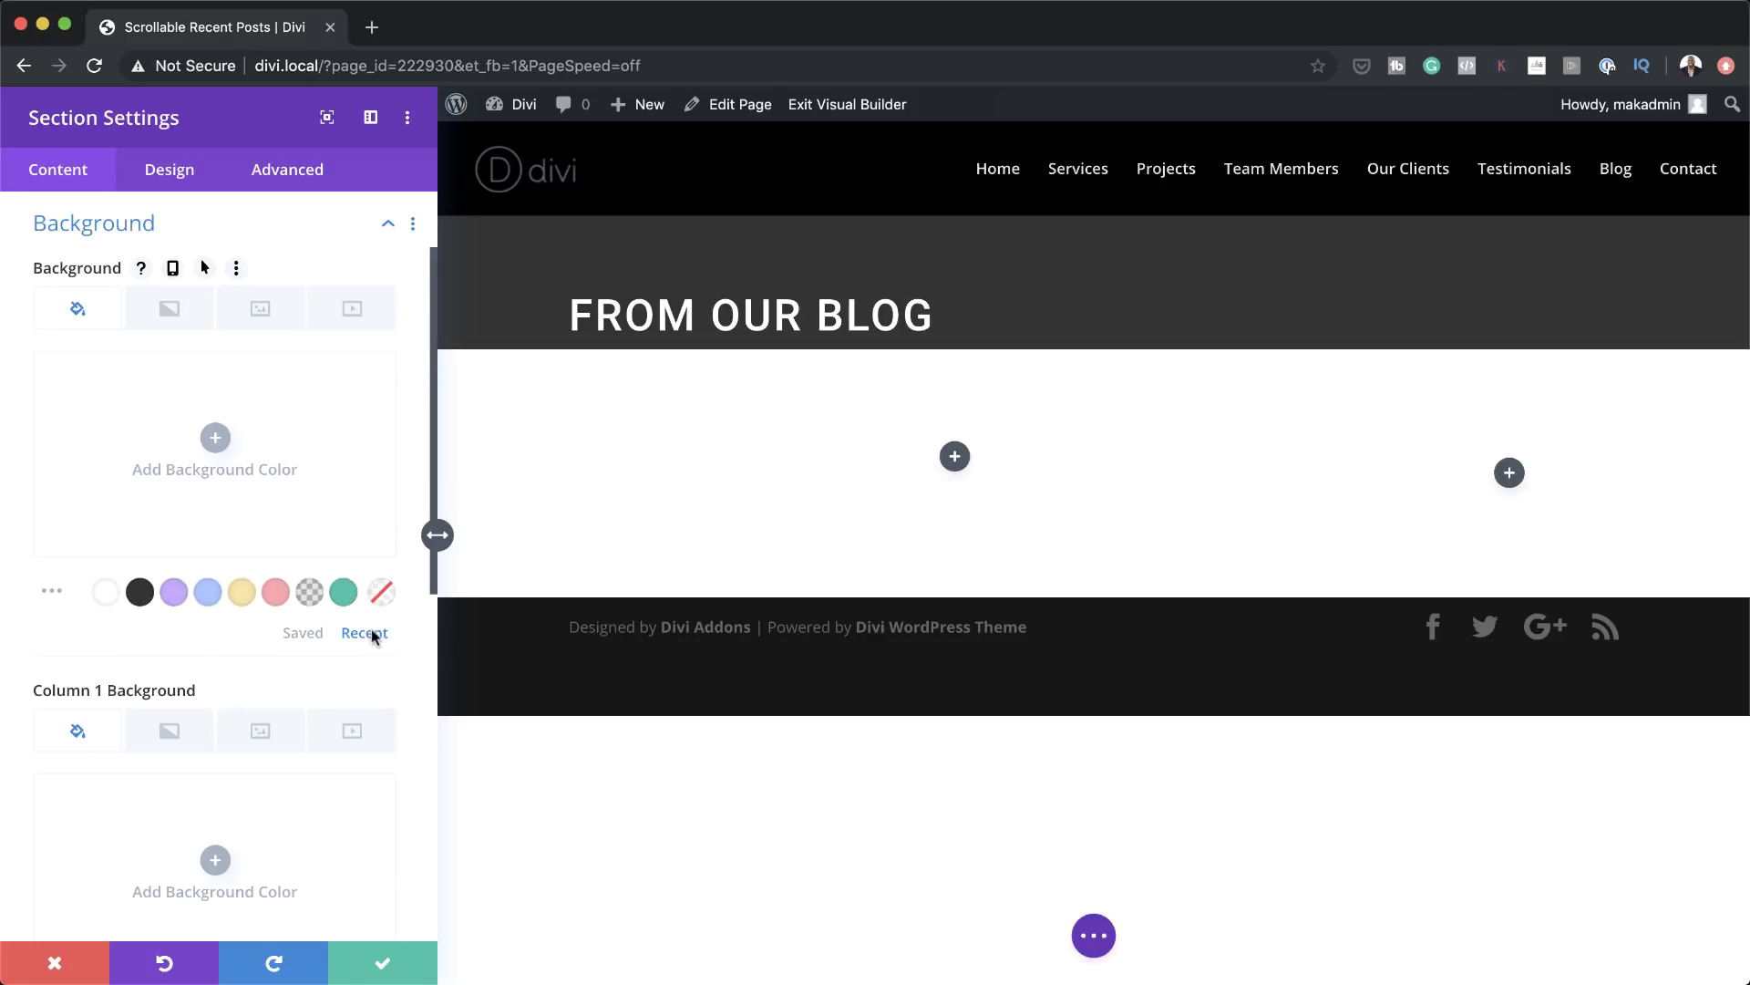
left_click(140, 594)
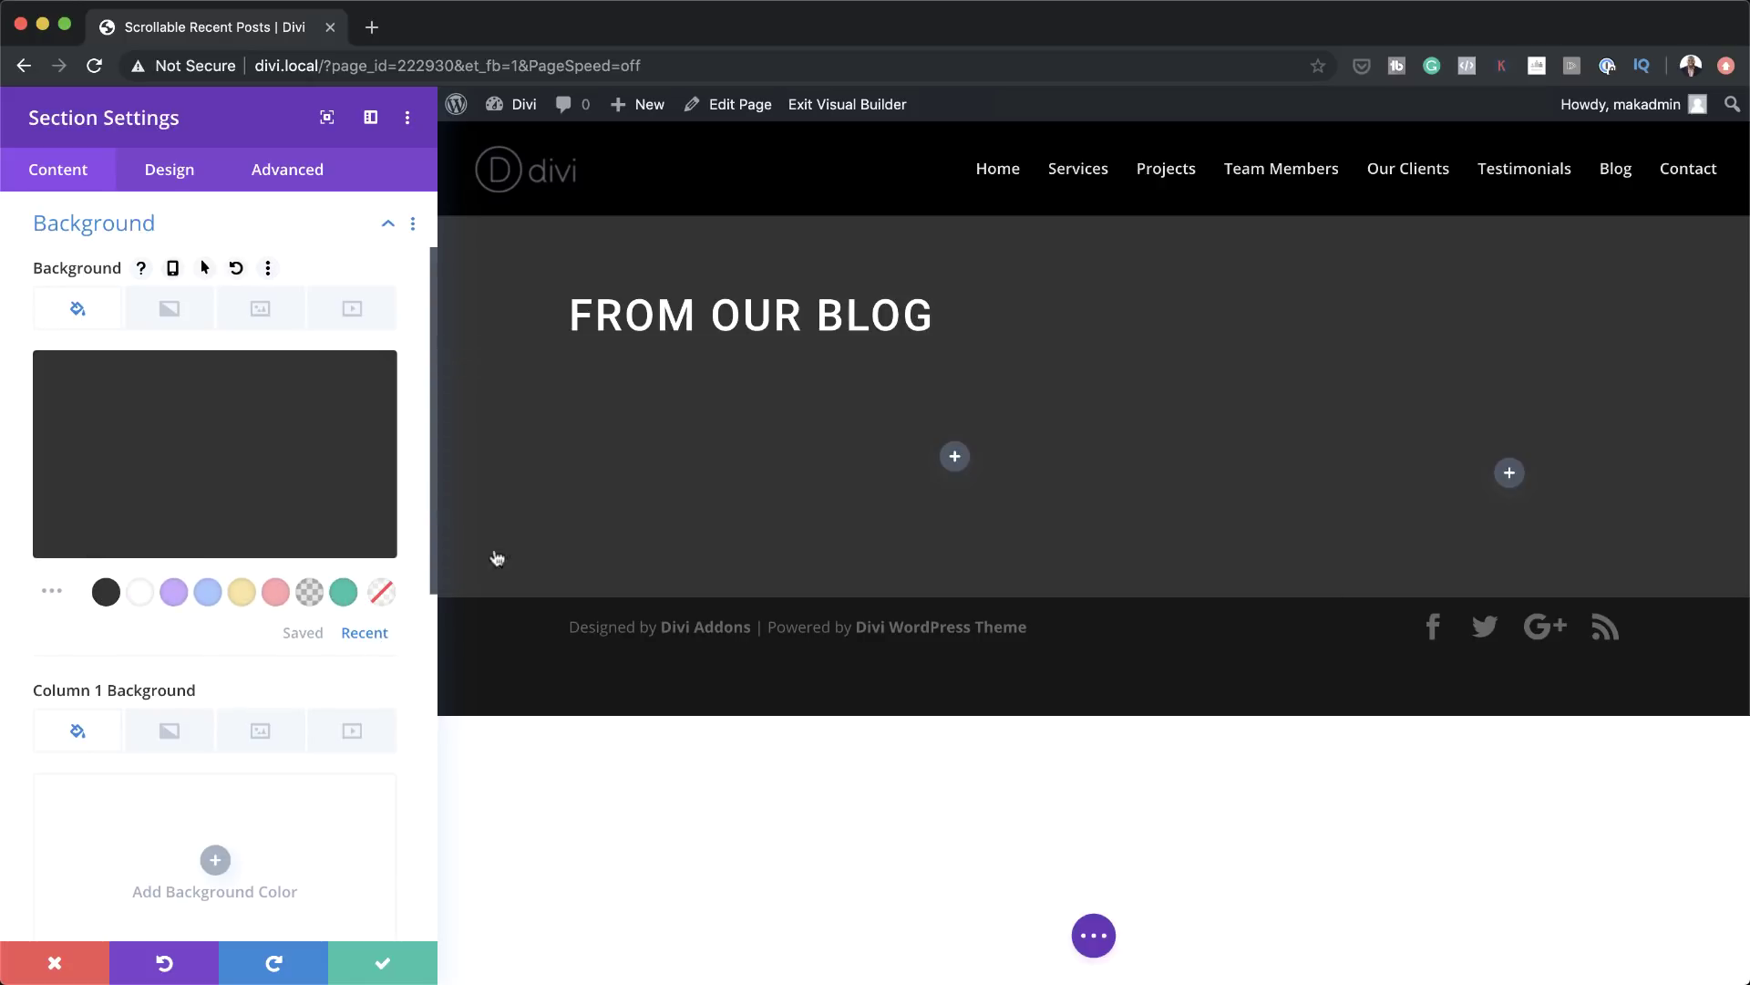
Set the specialty section's bottom padding to 0px and Column 2's linked top and bottom padding to 0px
left_click(171, 174)
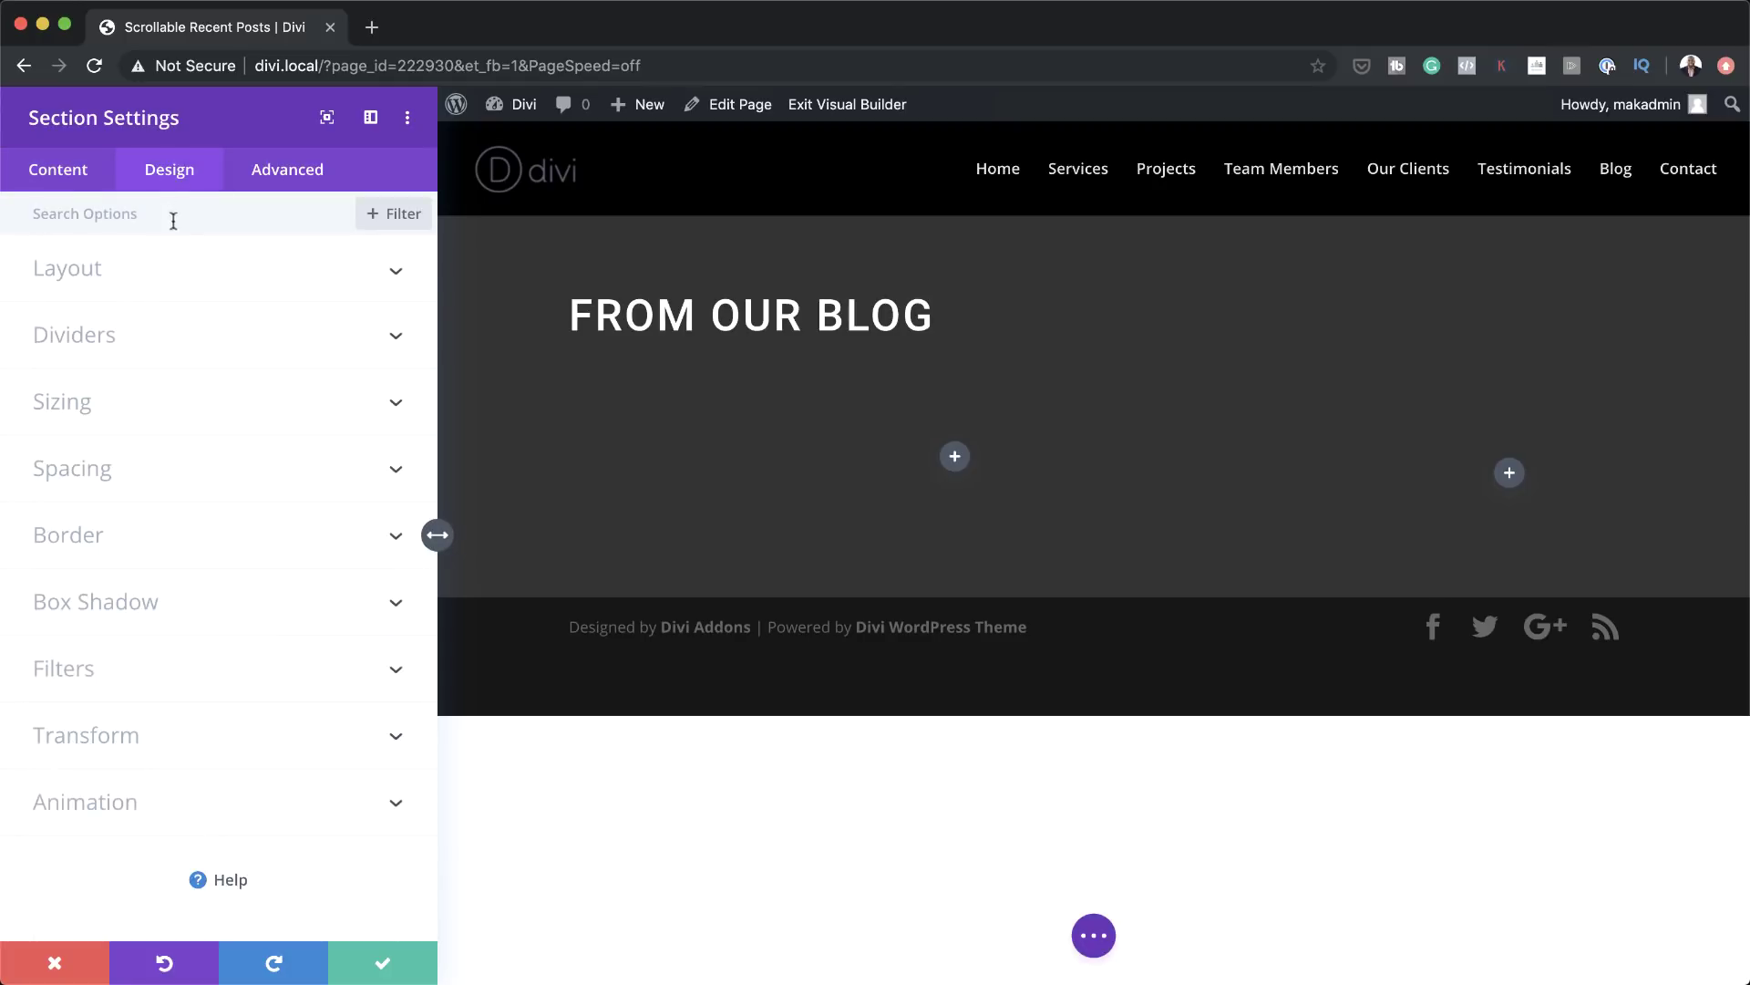
left_click(92, 469)
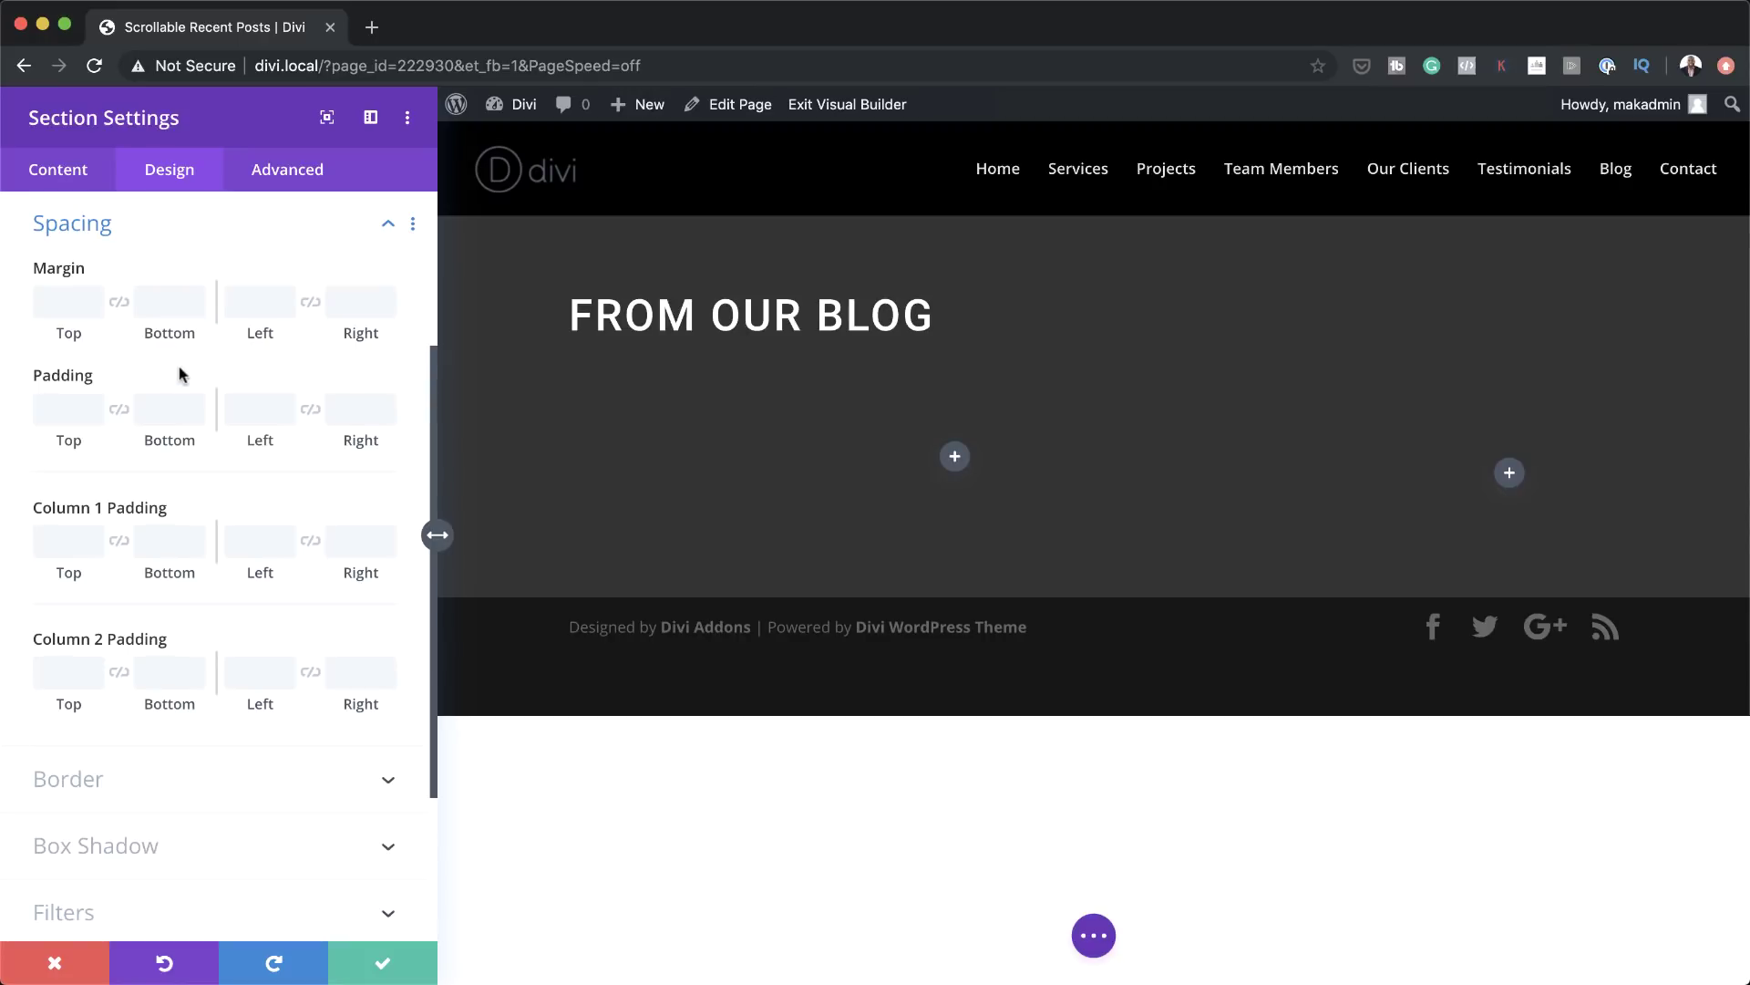
left_click(158, 413)
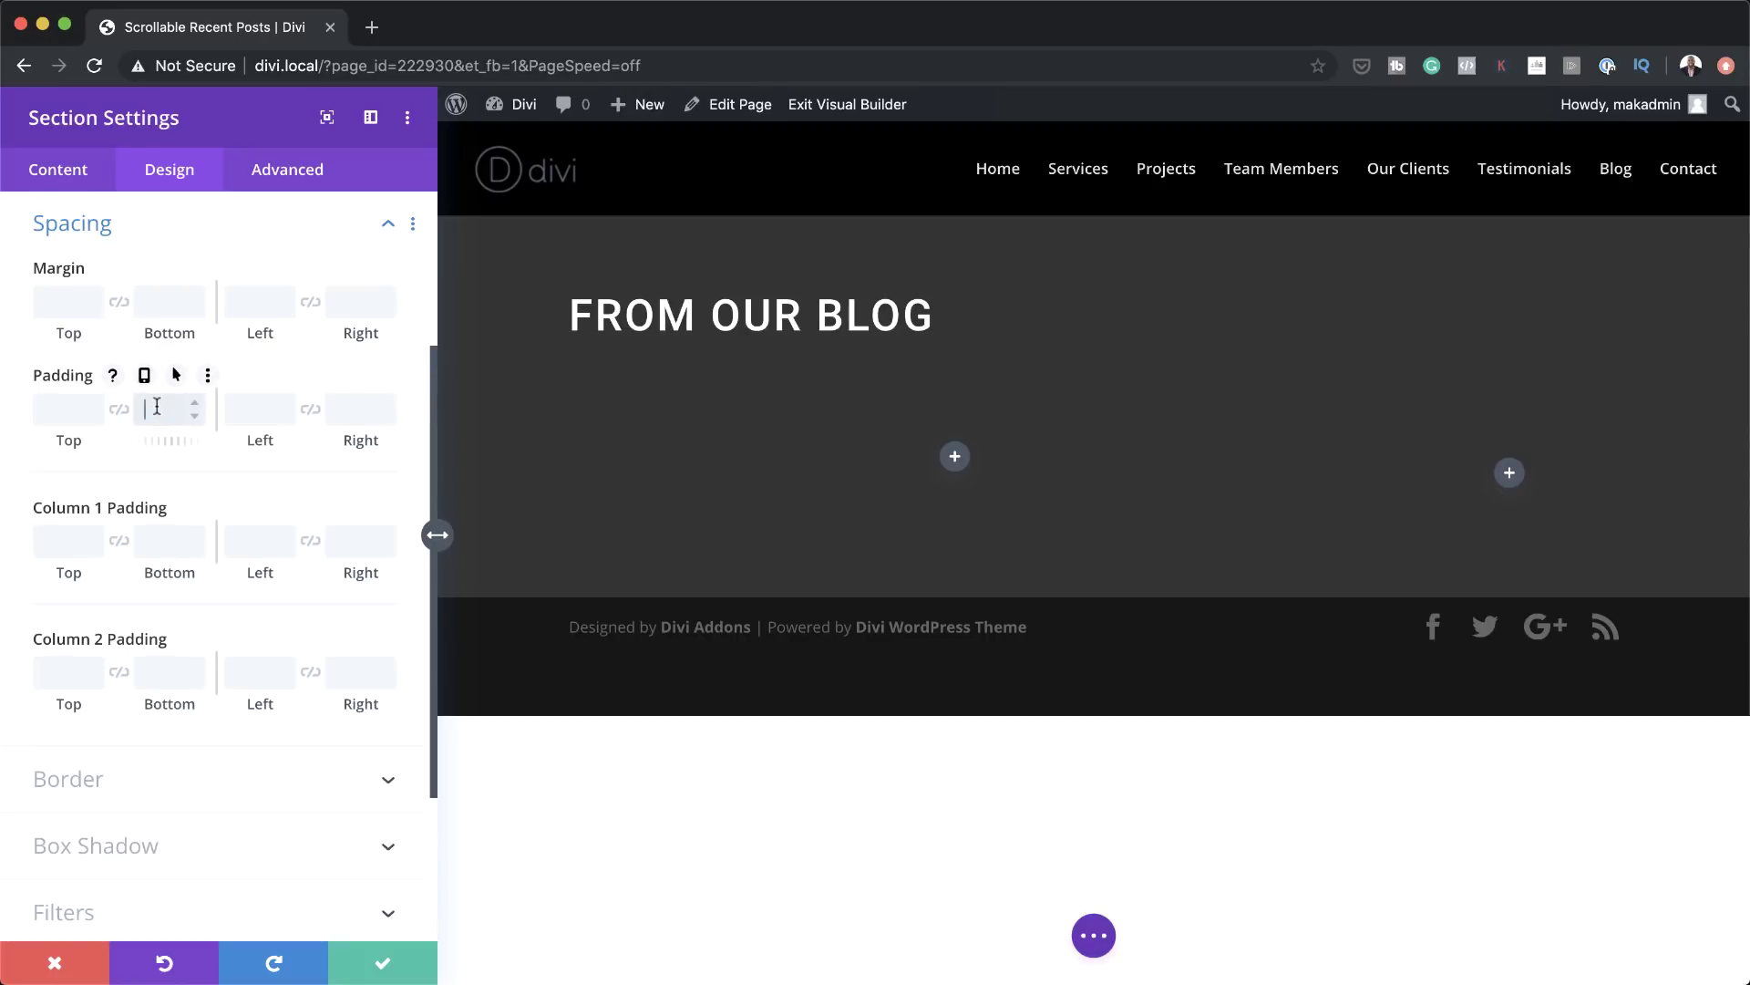
type("0px")
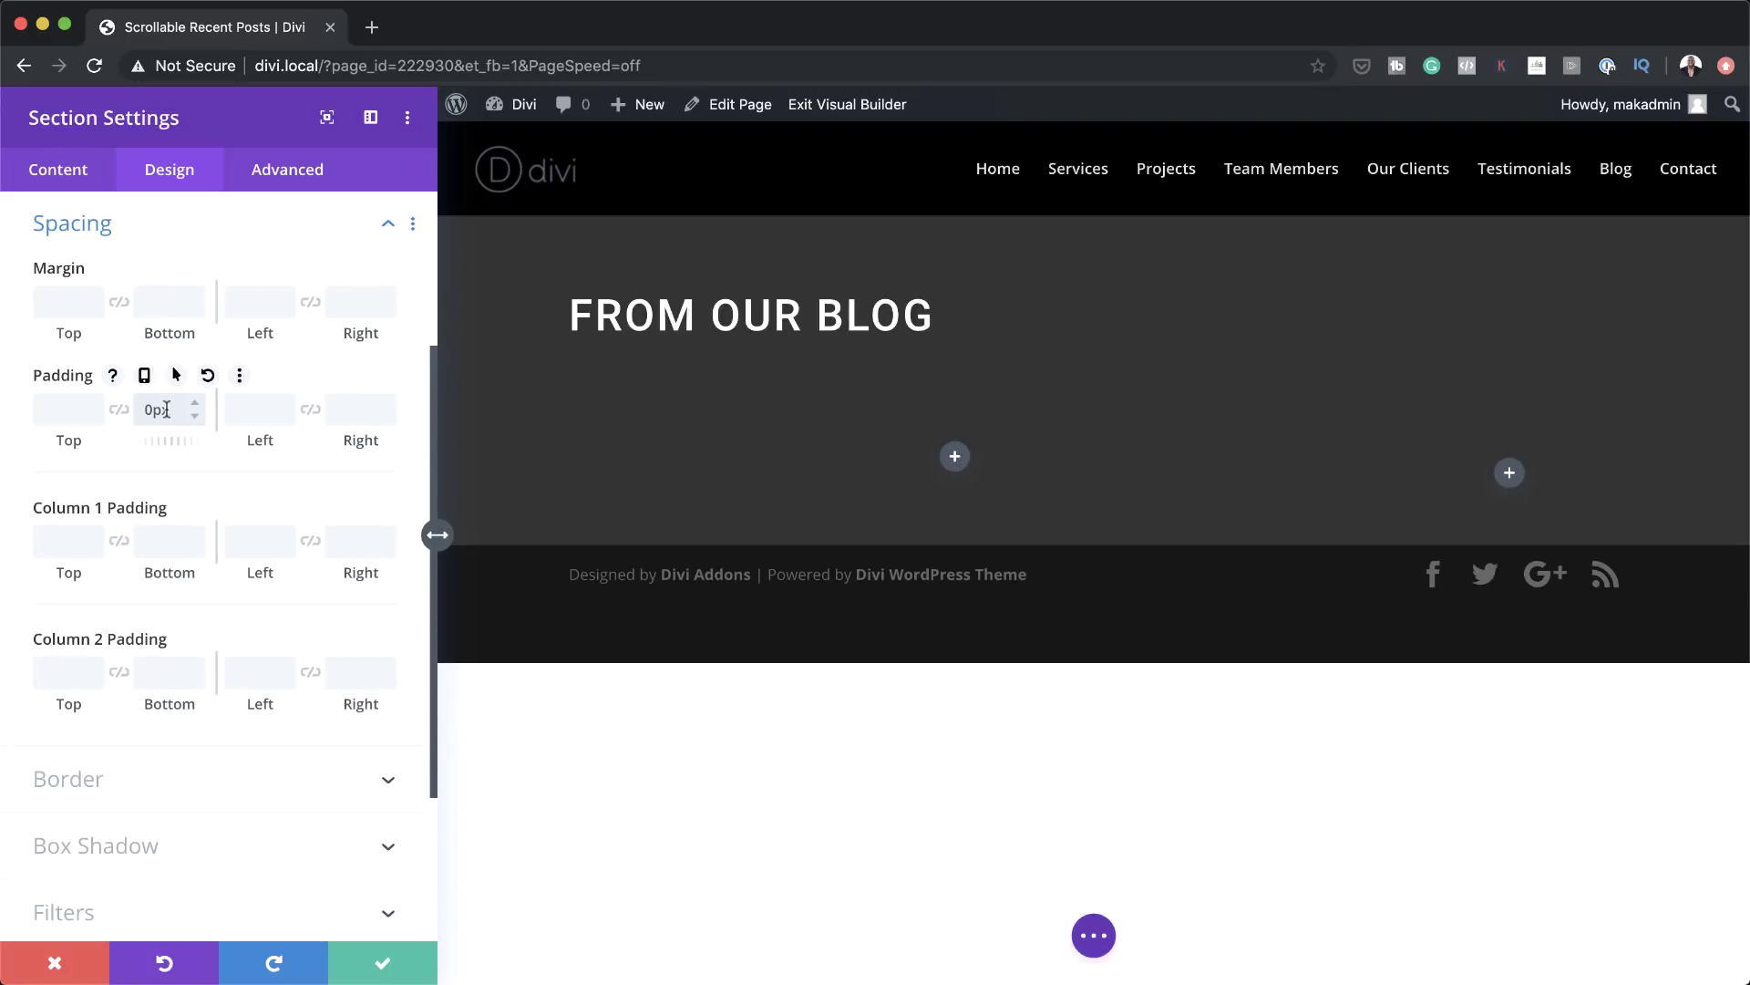
left_click(54, 676)
type("0px")
left_click(119, 672)
Enable a custom gutter width of 2 for the specialty section and save the section settings
scroll(253, 456, "up", 3)
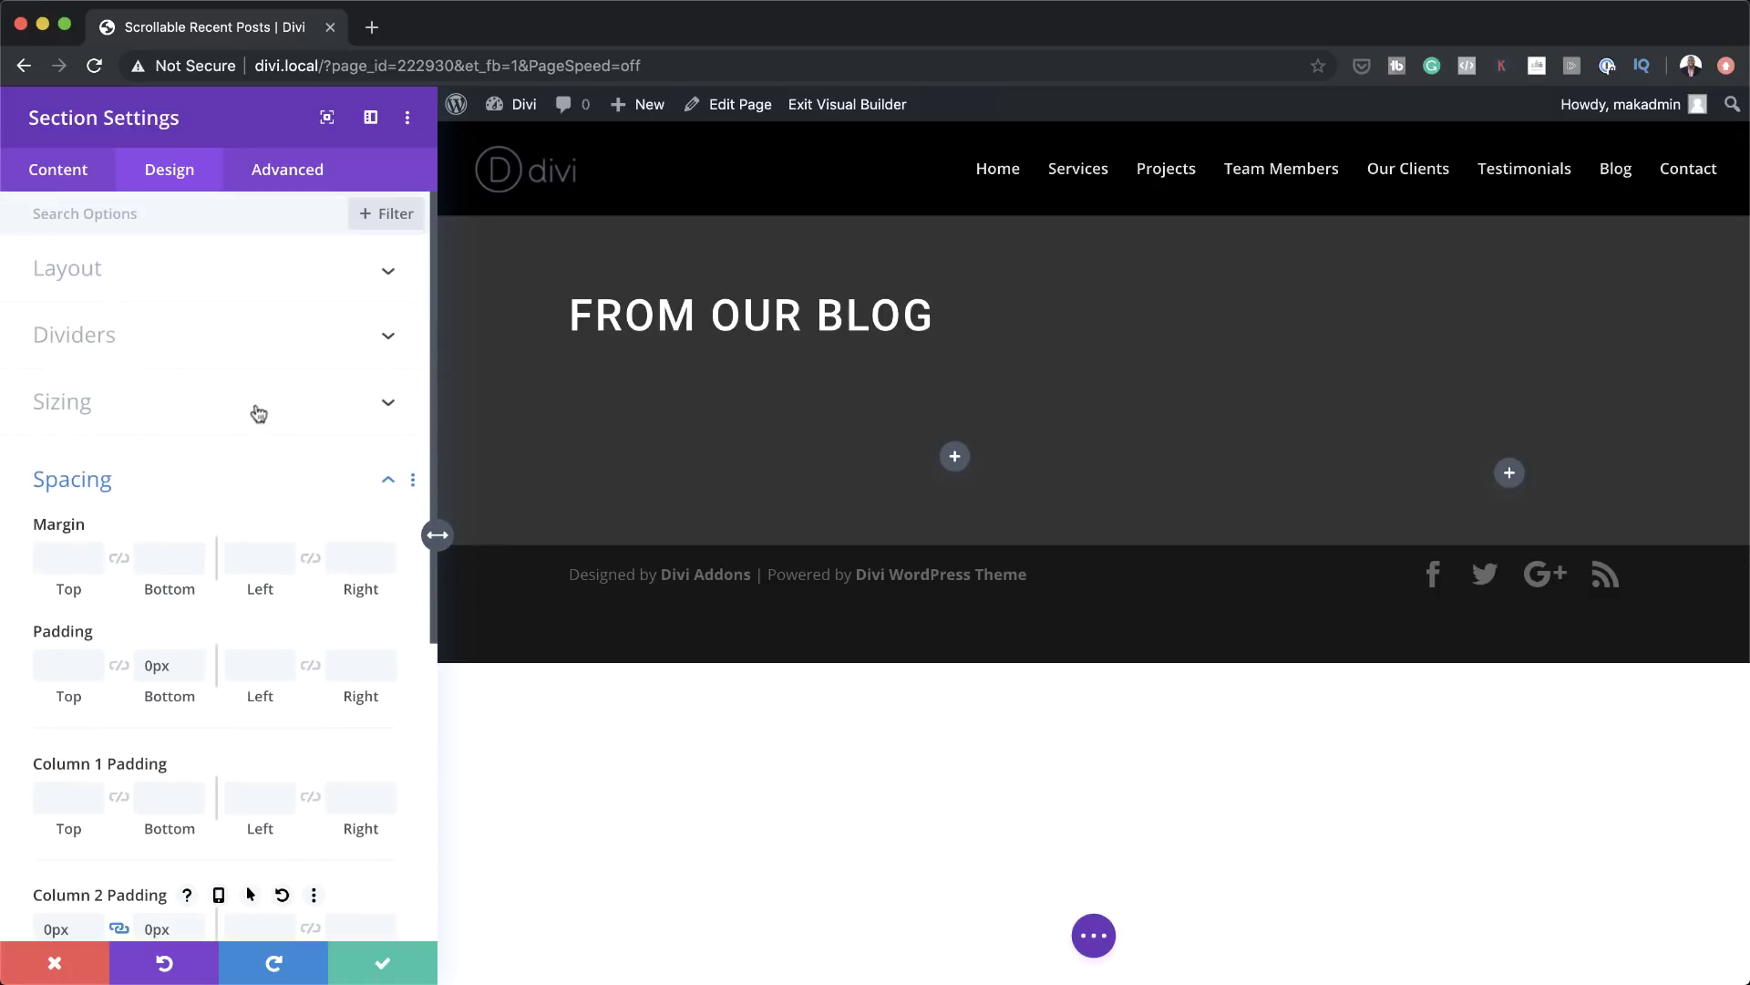
left_click(101, 273)
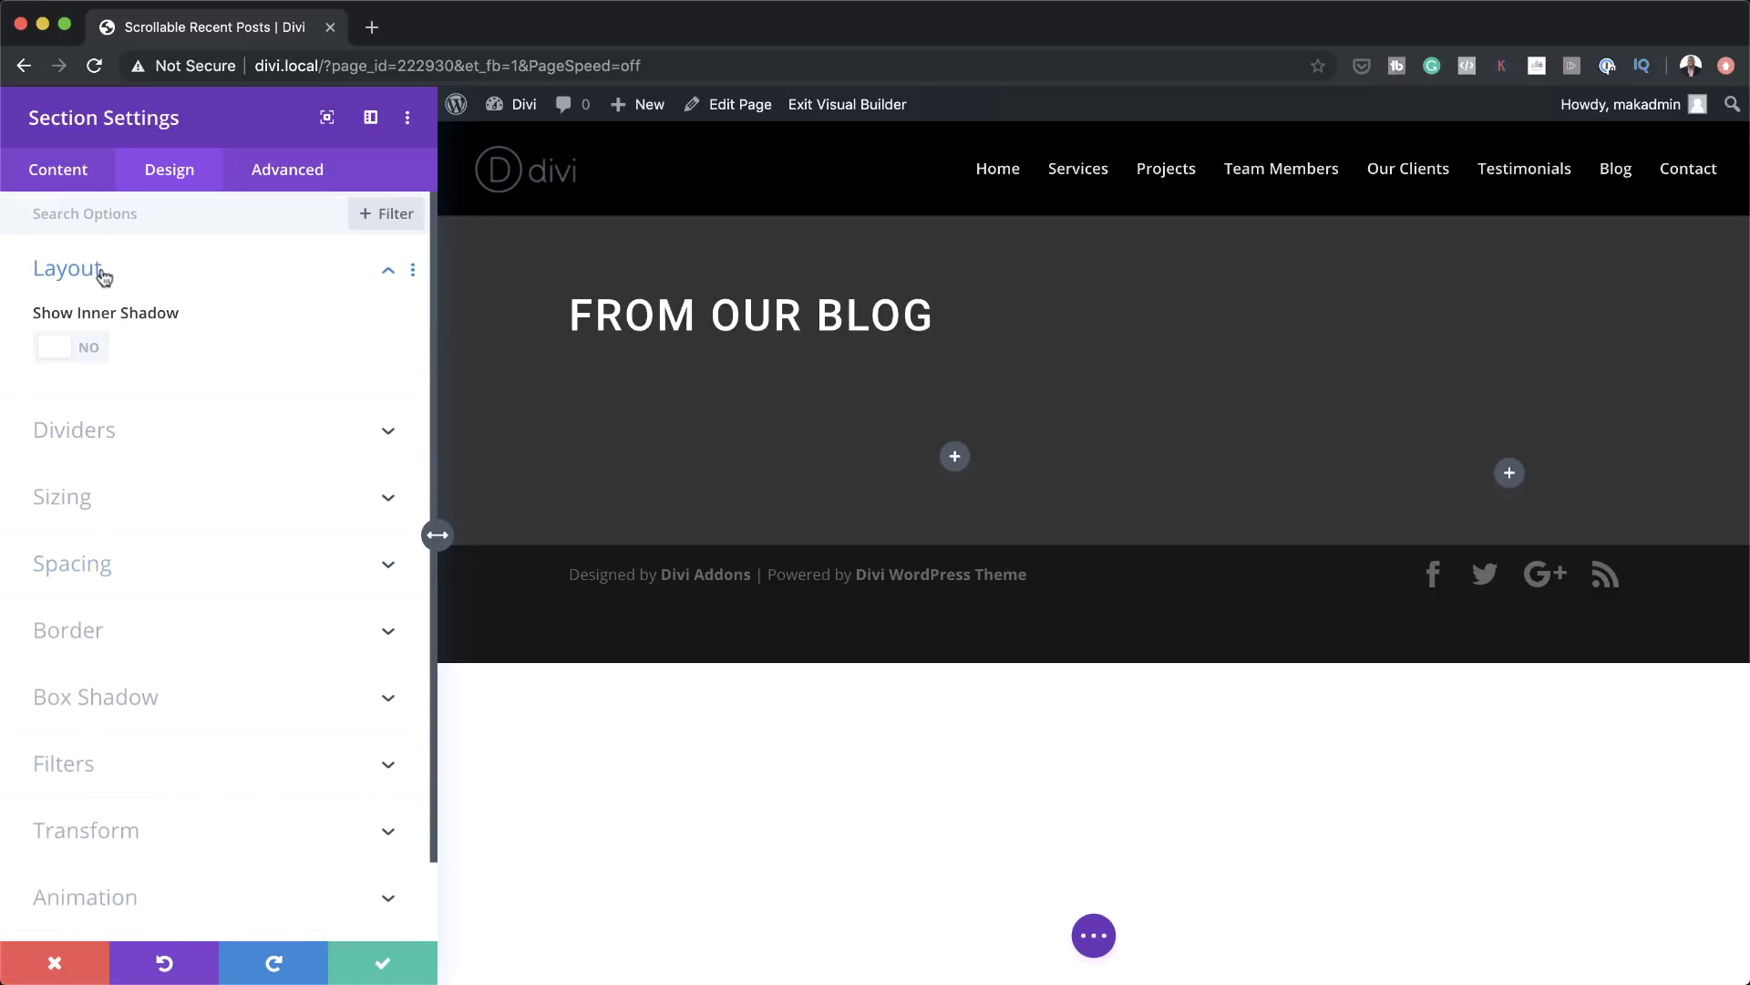
left_click(106, 487)
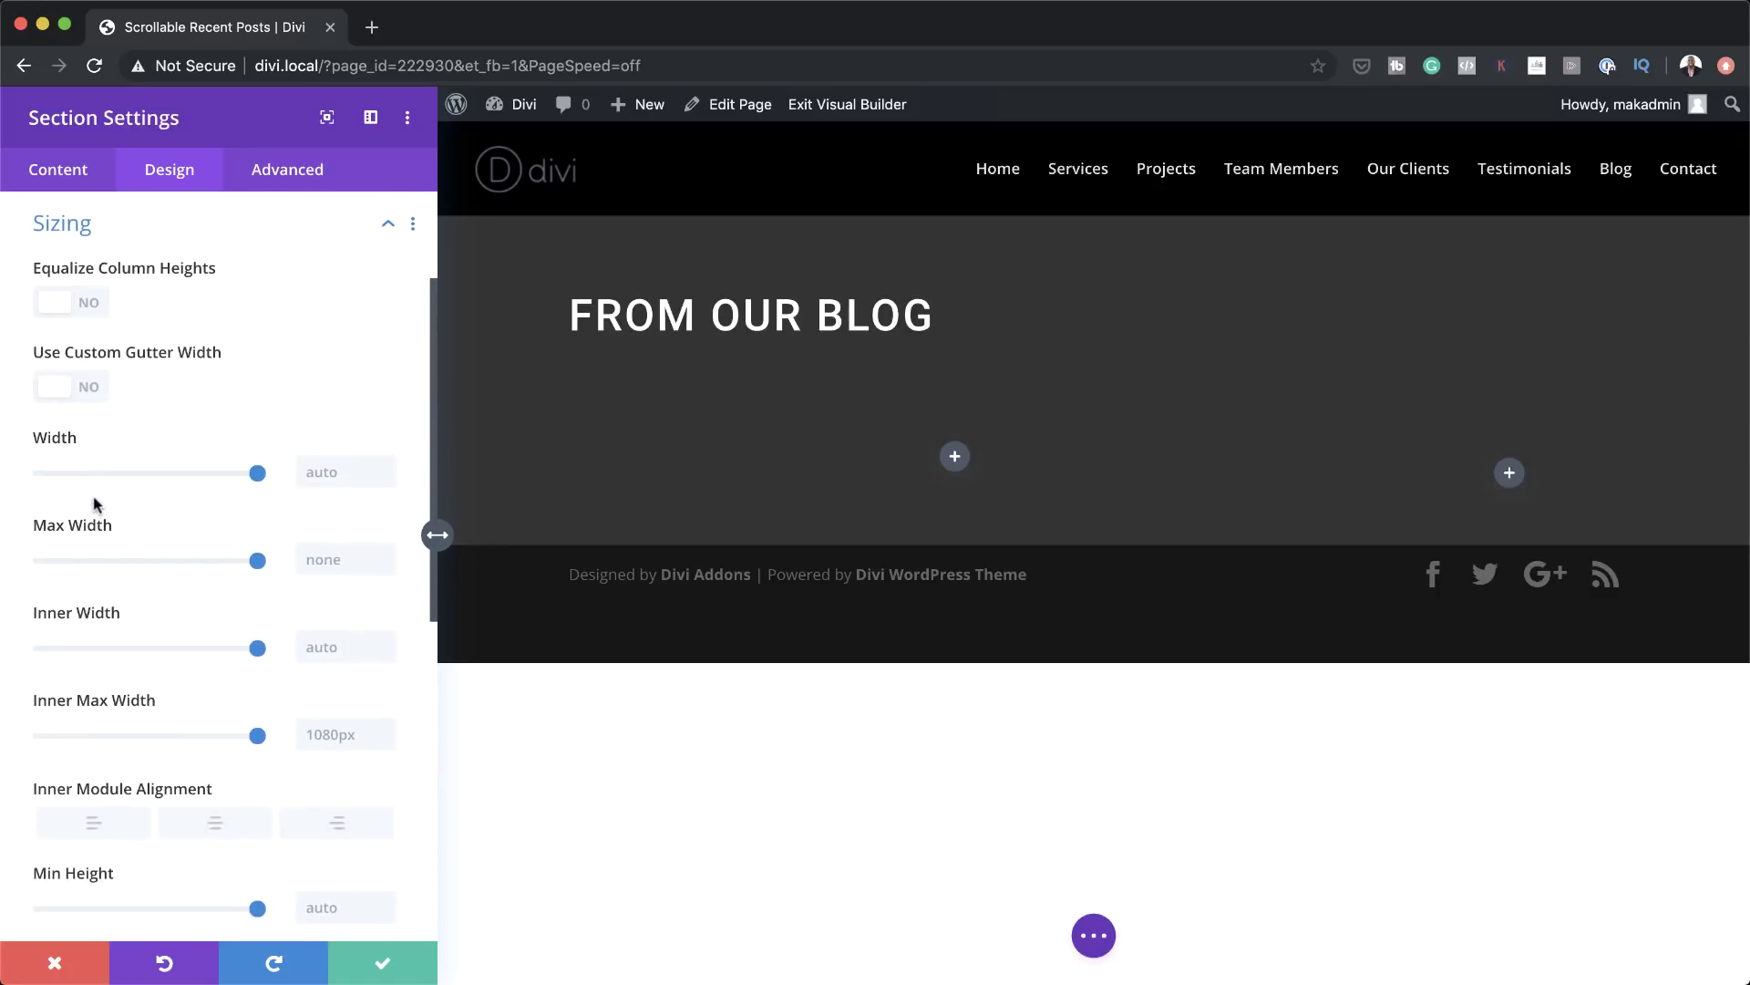
left_click(95, 394)
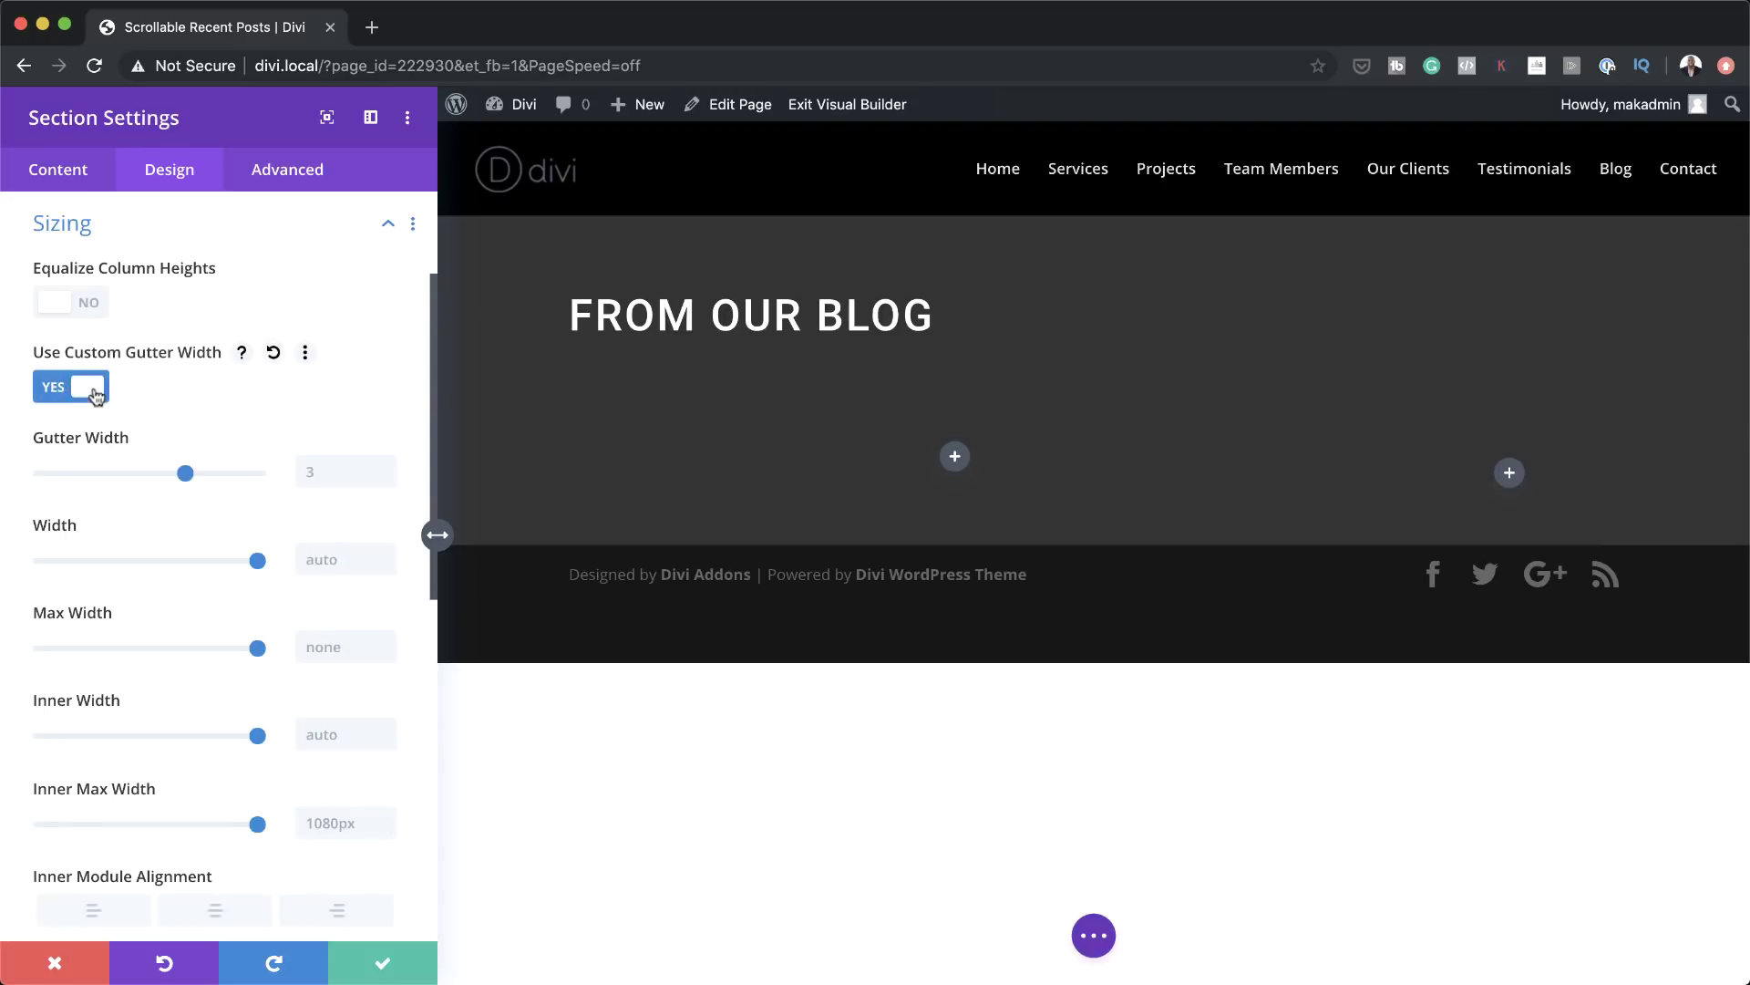
left_click(319, 472)
type("2")
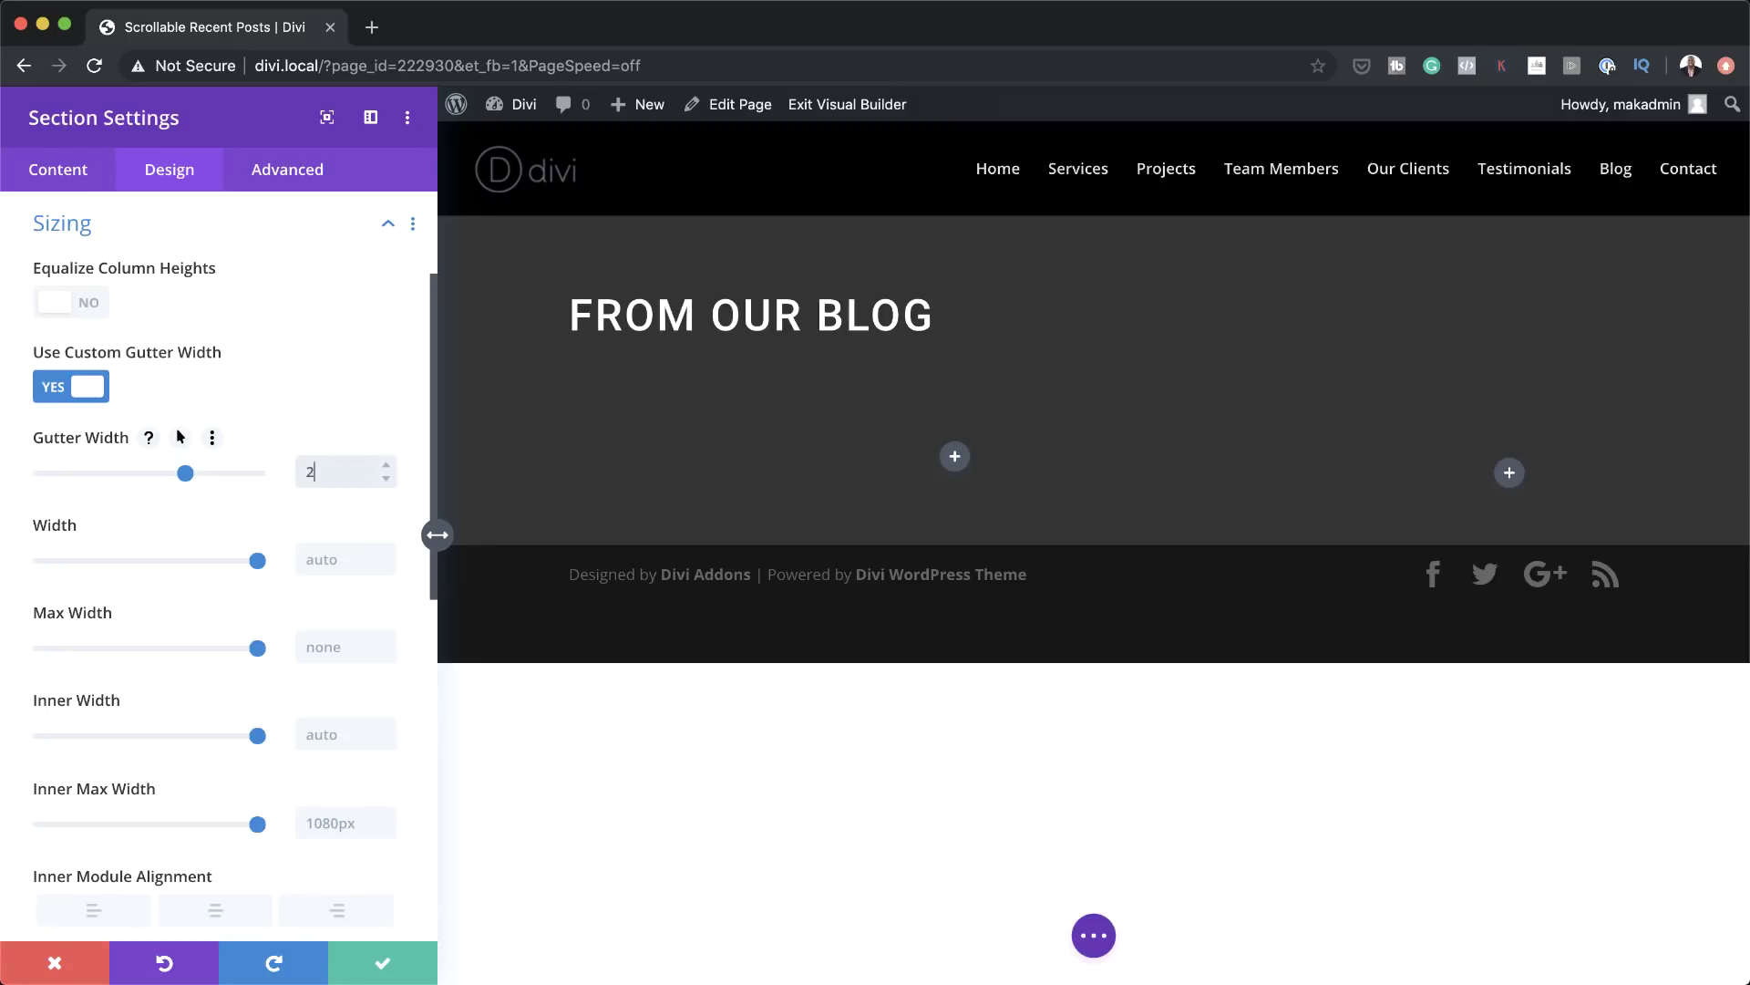
left_click(385, 964)
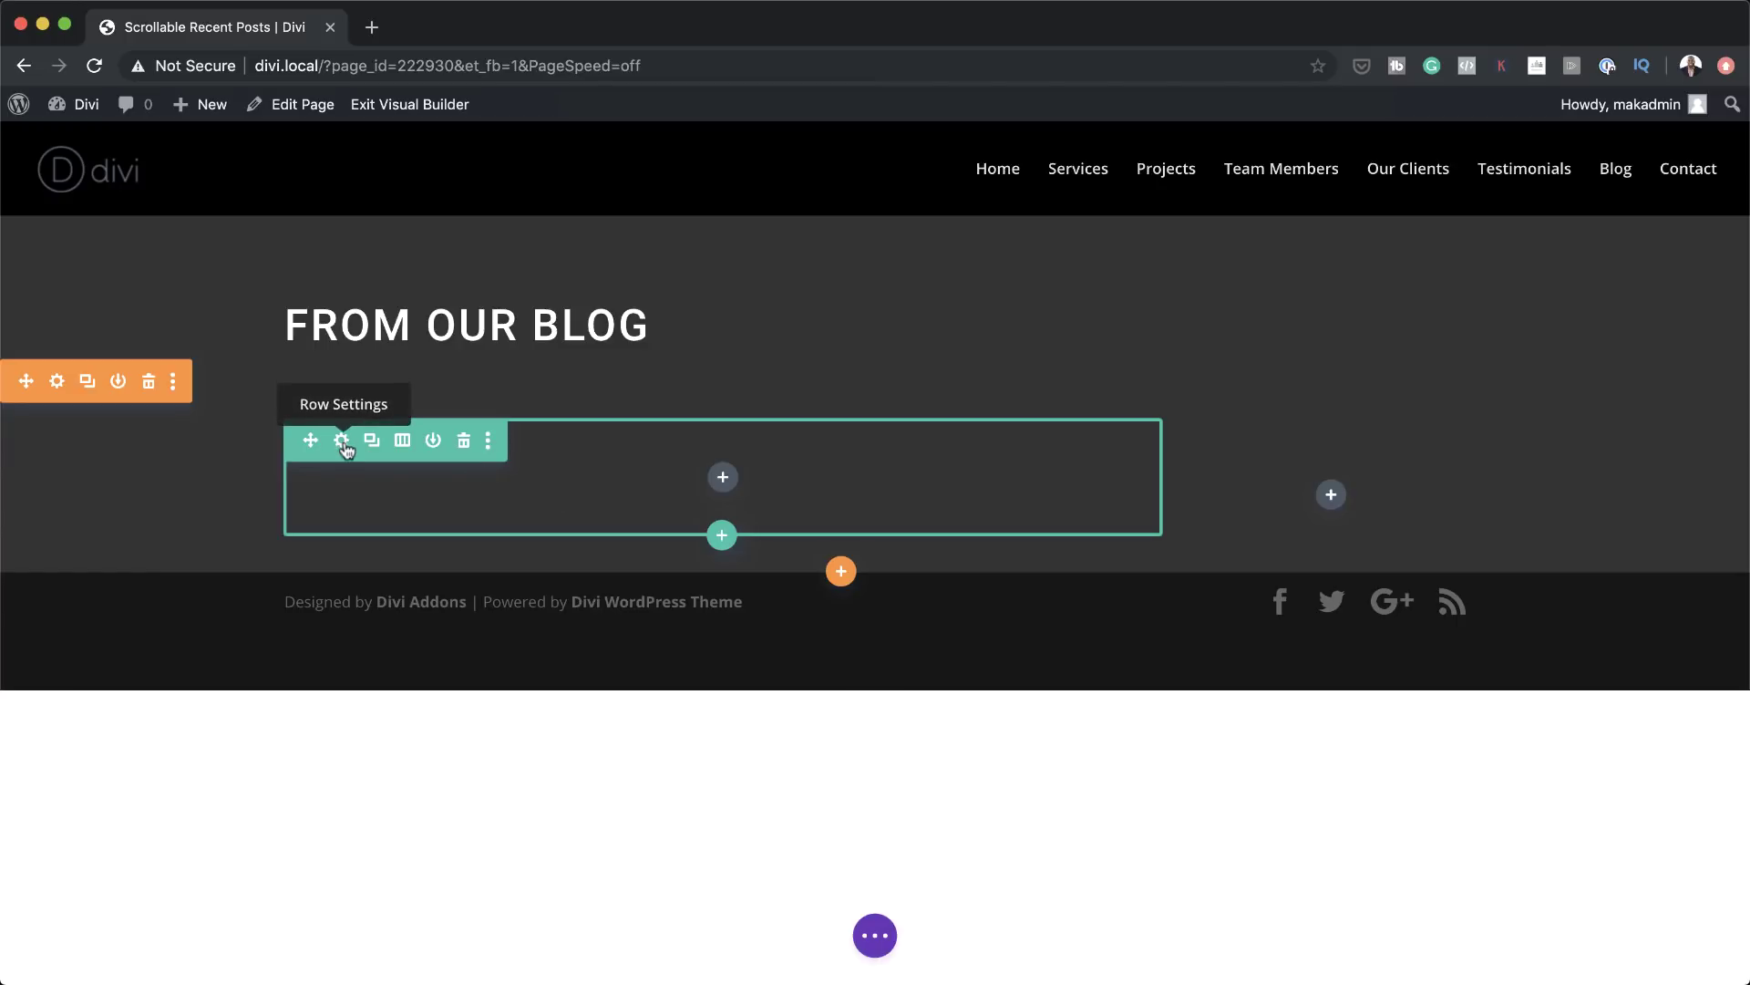
Set the height of the row in the specialty section's wide column to 640px
left_click(342, 441)
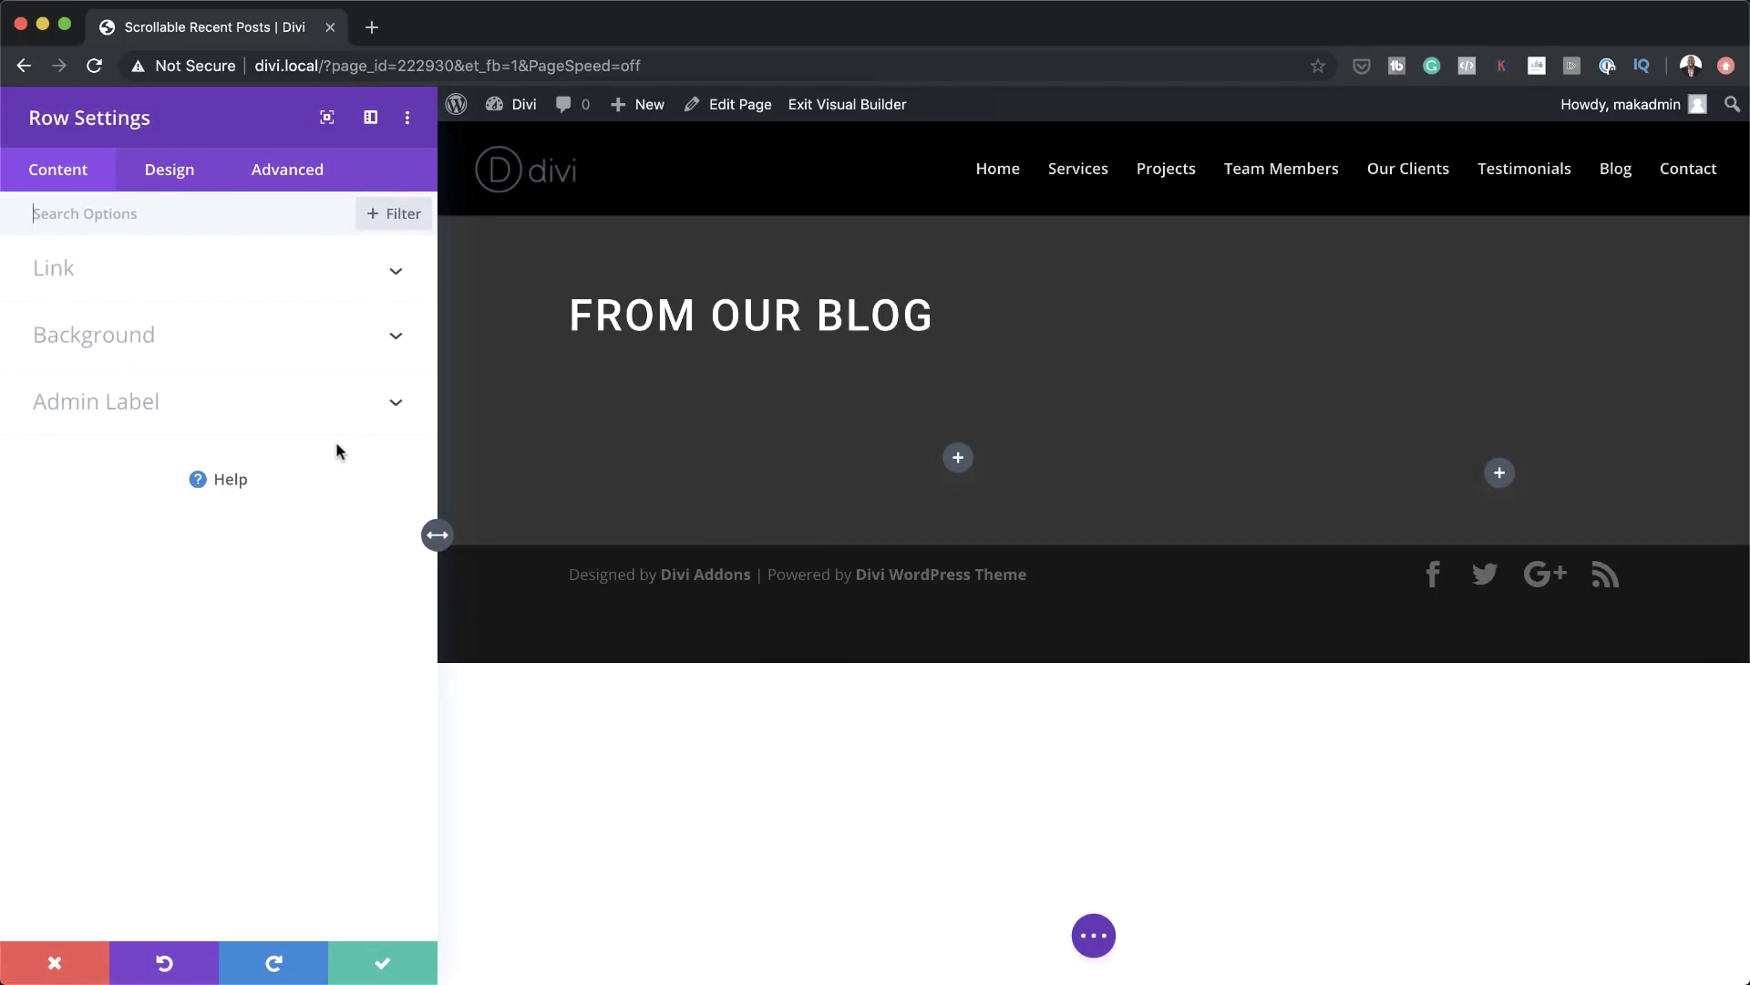
left_click(171, 170)
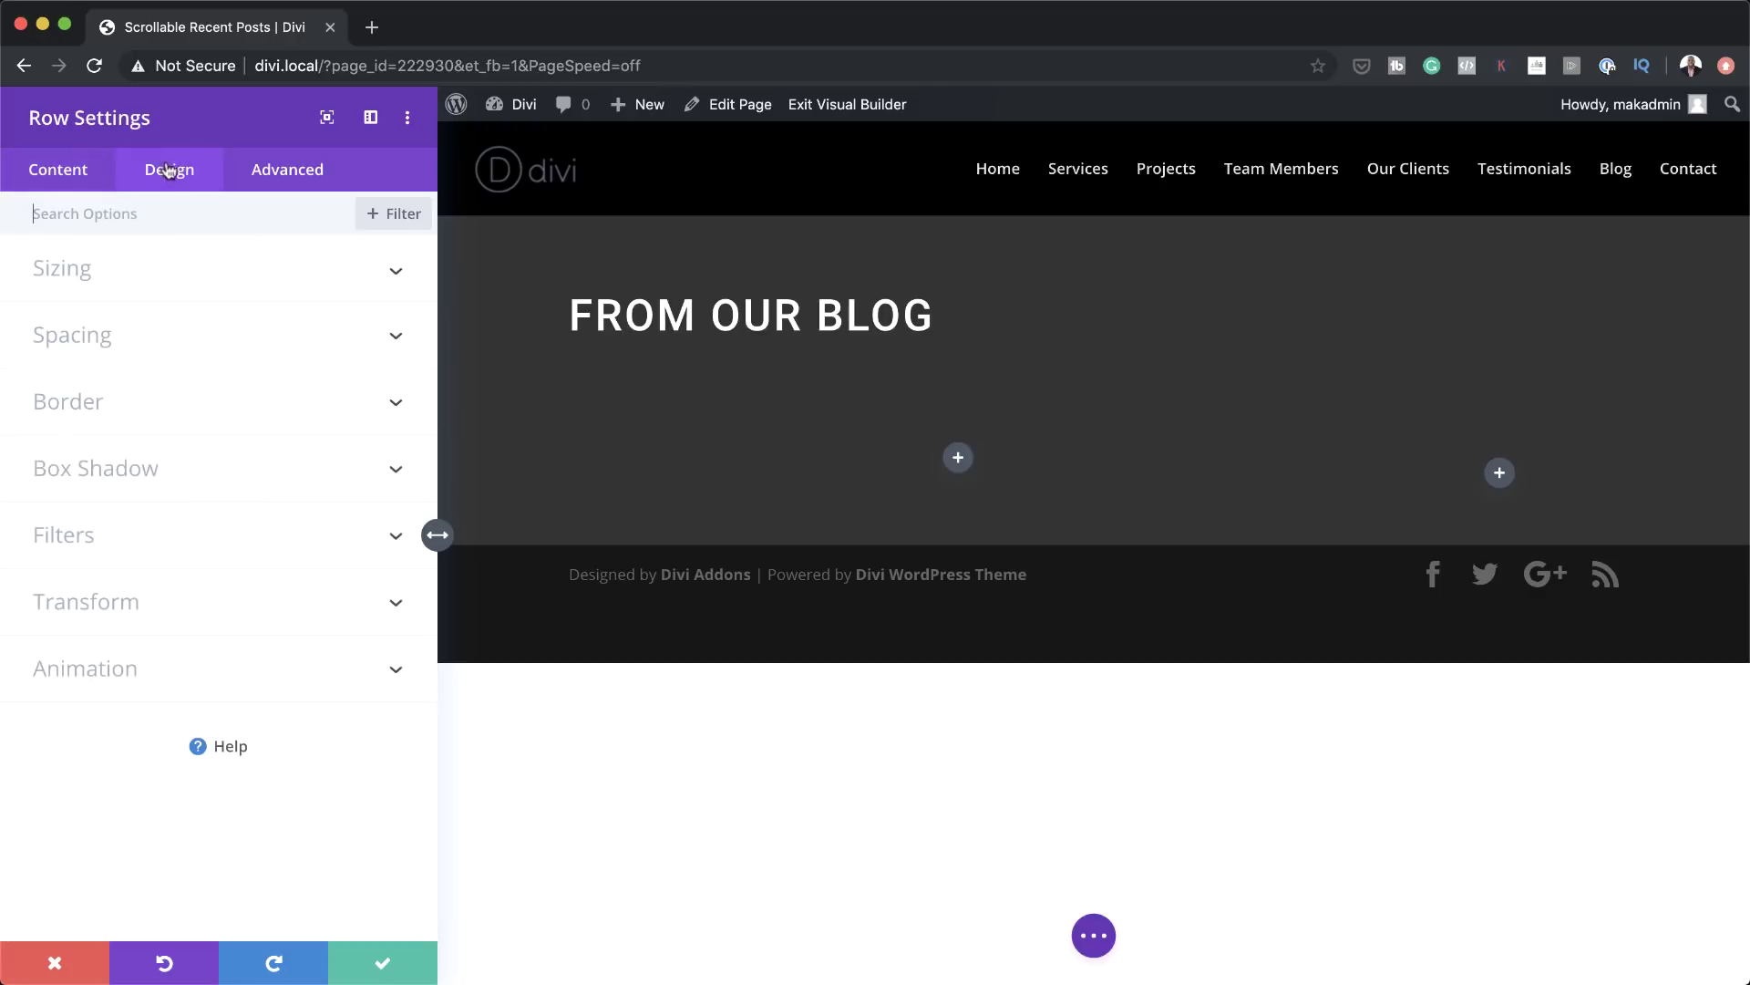
left_click(102, 279)
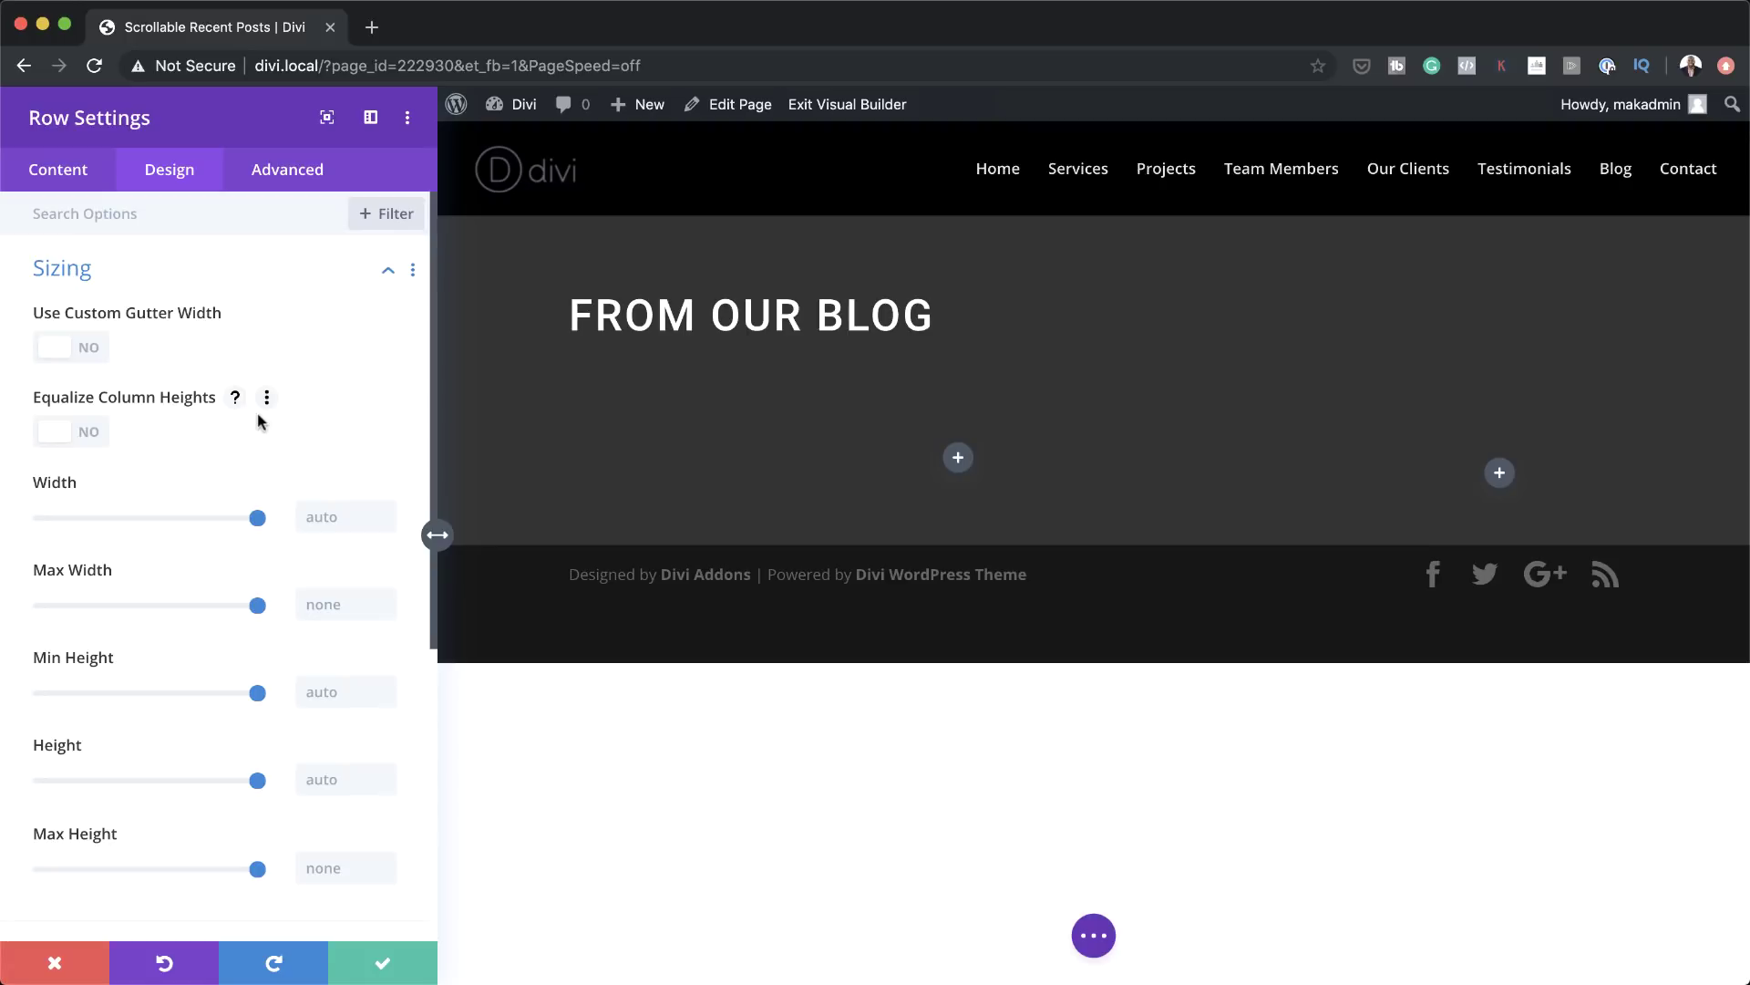
left_click(337, 780)
type("6")
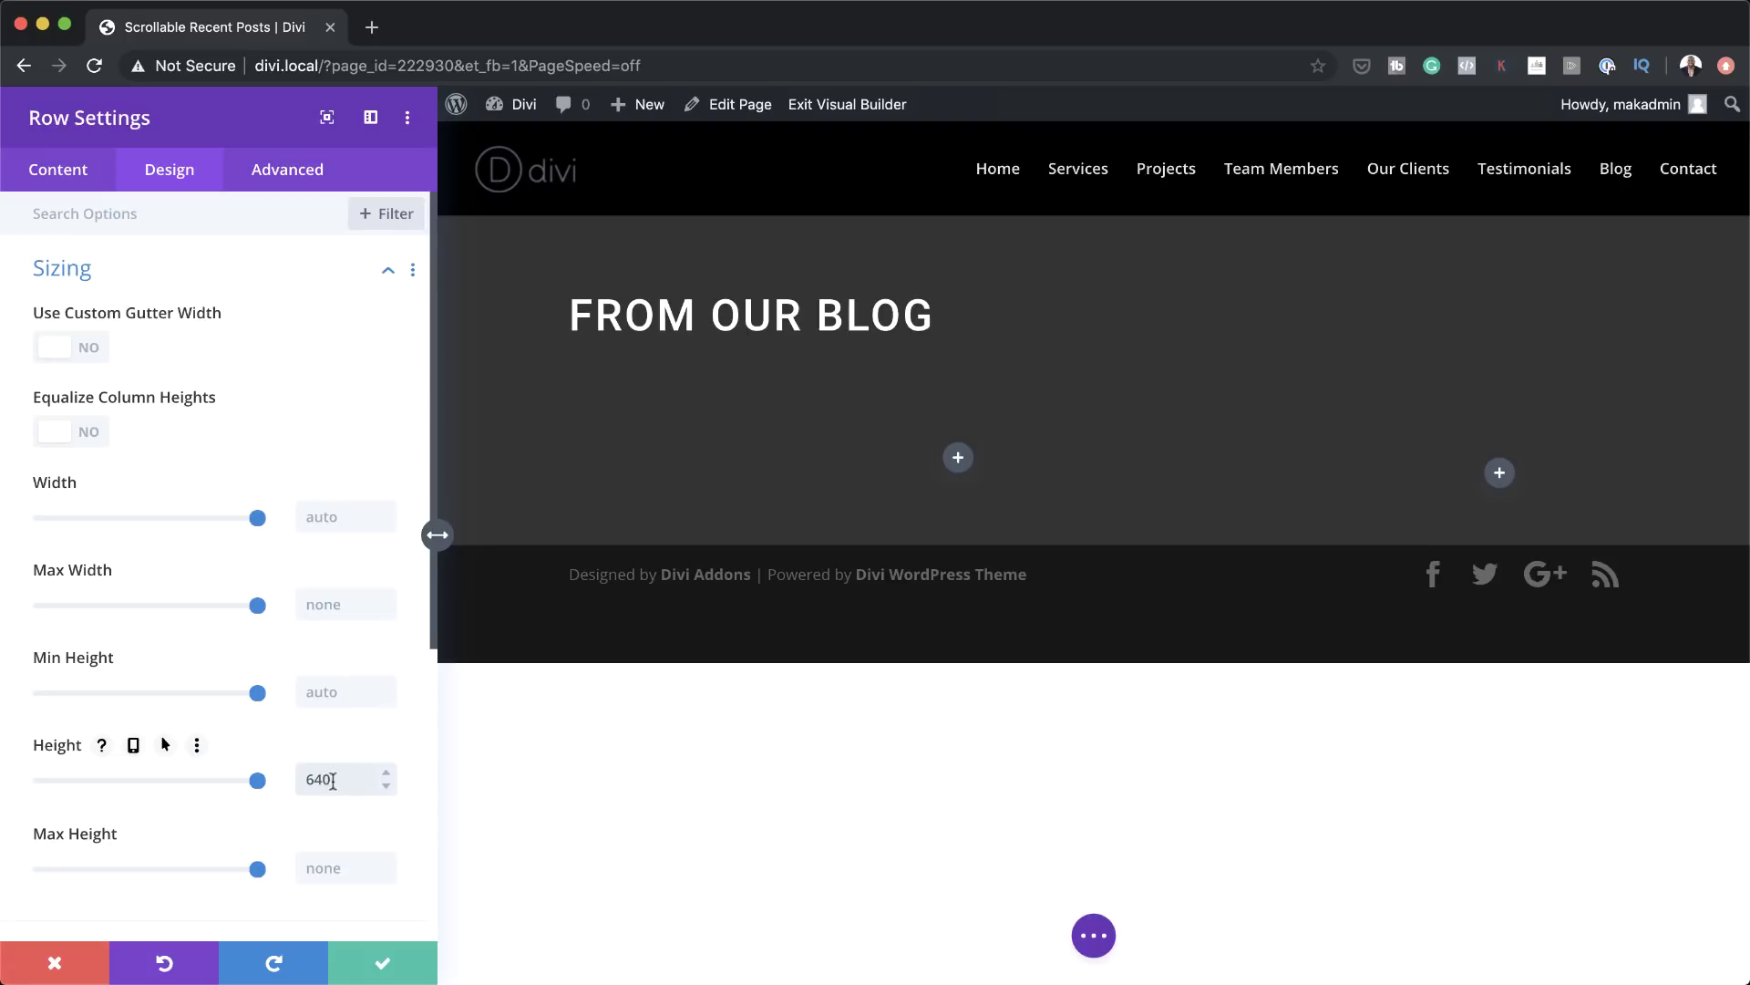
type("40")
left_click(290, 764)
Give the row an 8px border width on all sides
scroll(285, 764, "down", 1)
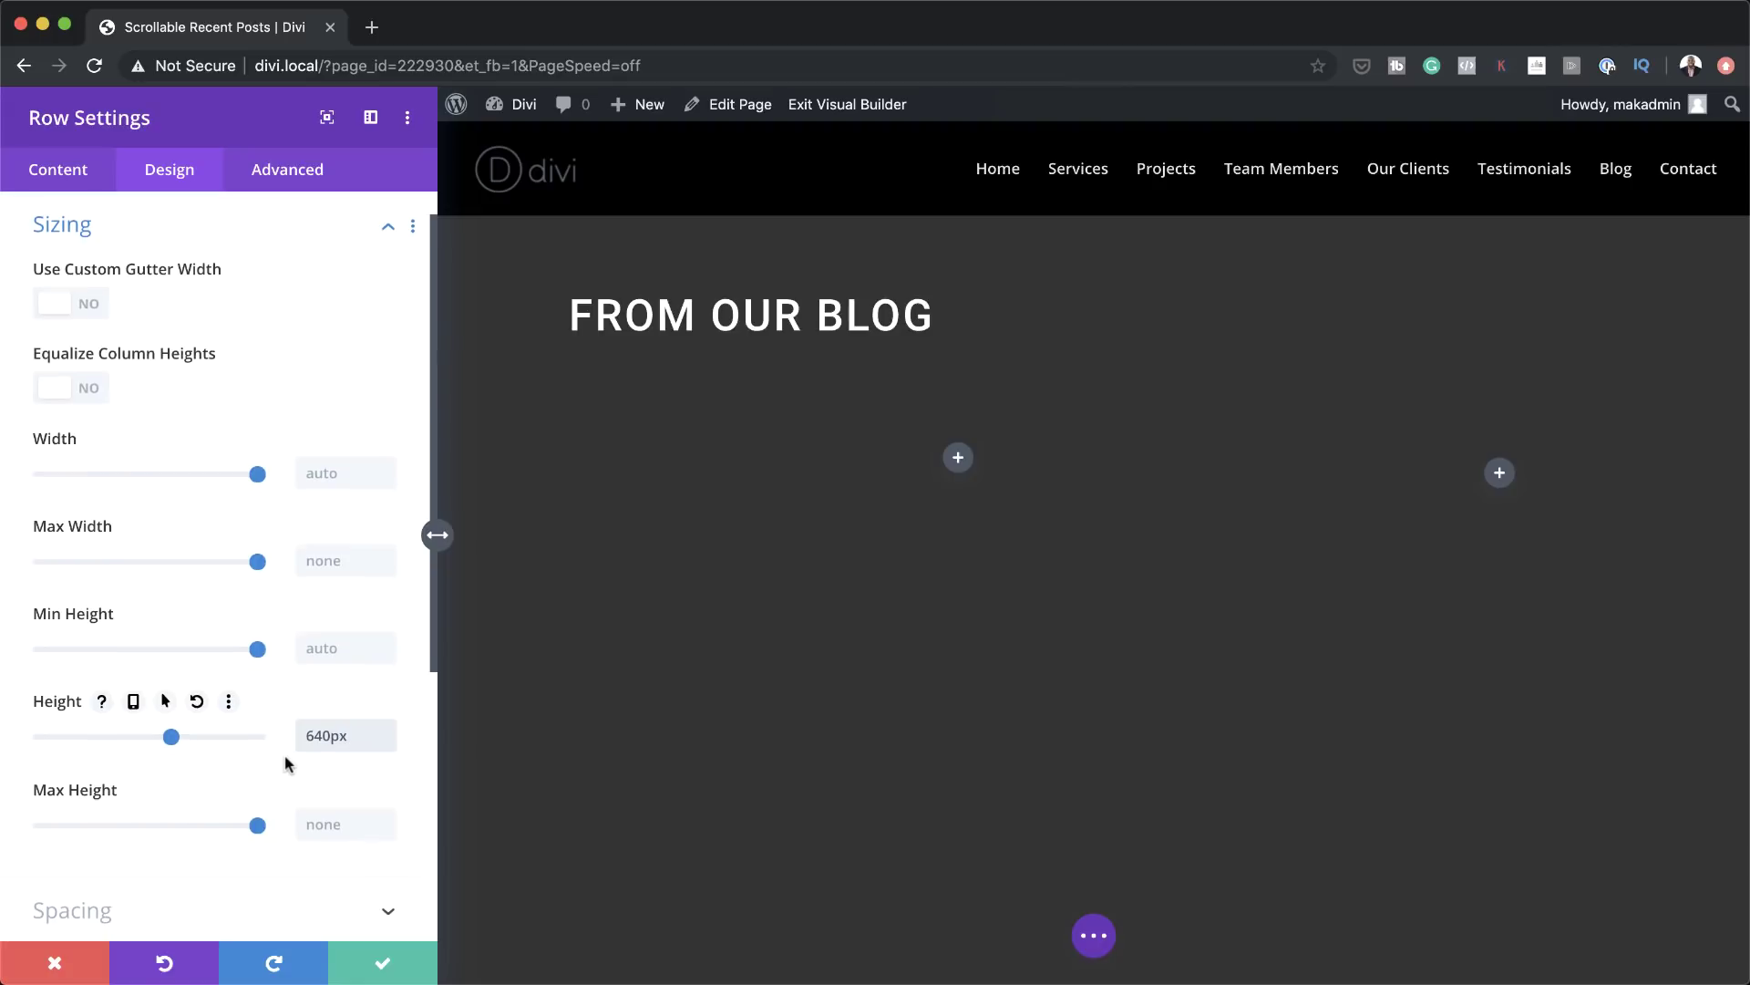
scroll(286, 764, "down", 10)
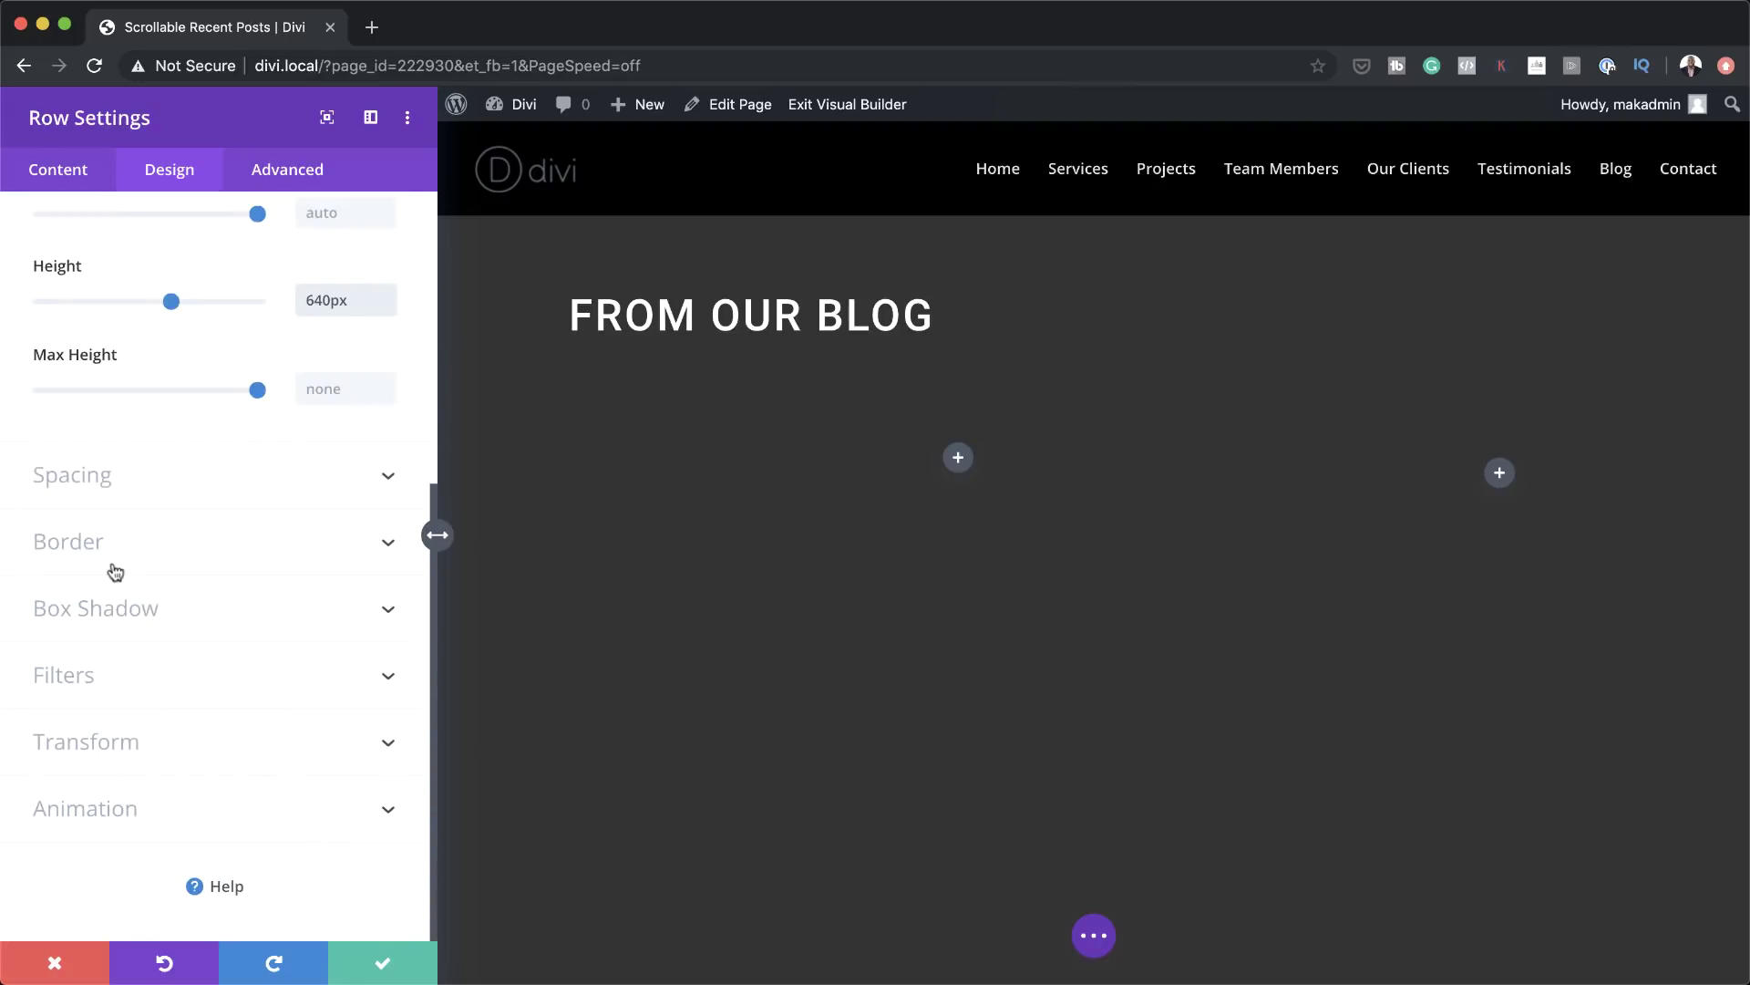
left_click(93, 543)
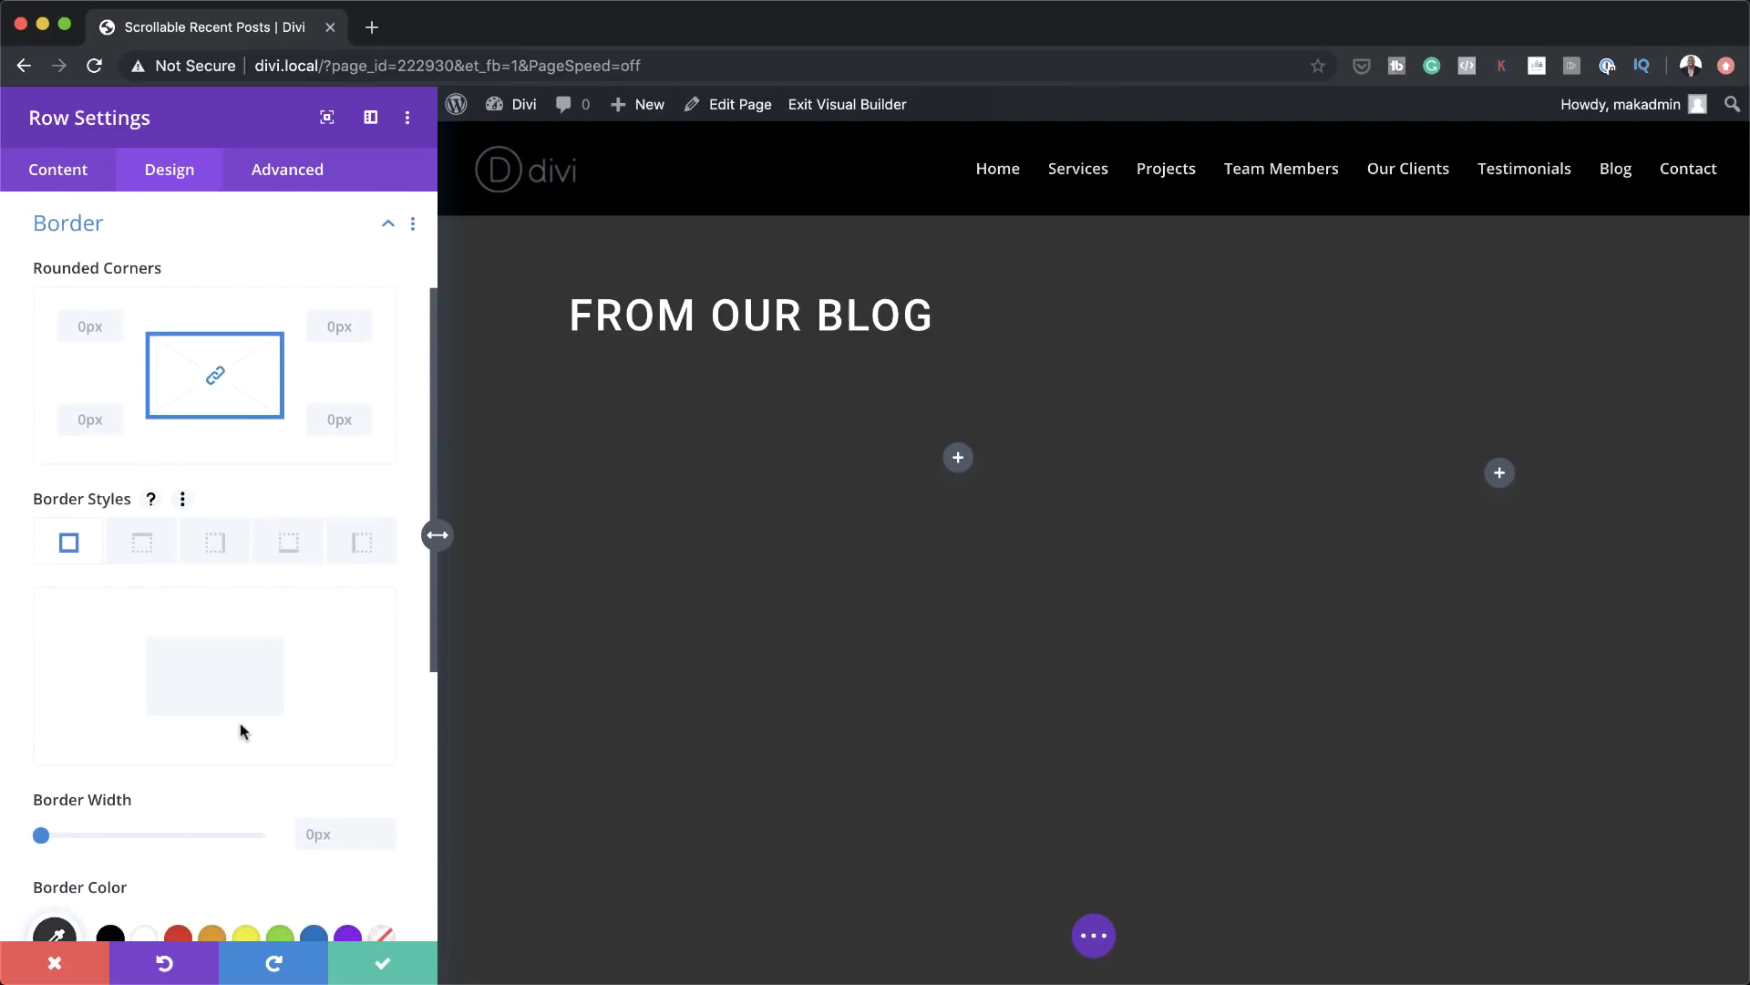
scroll(243, 730, "down", 1)
left_click(329, 766)
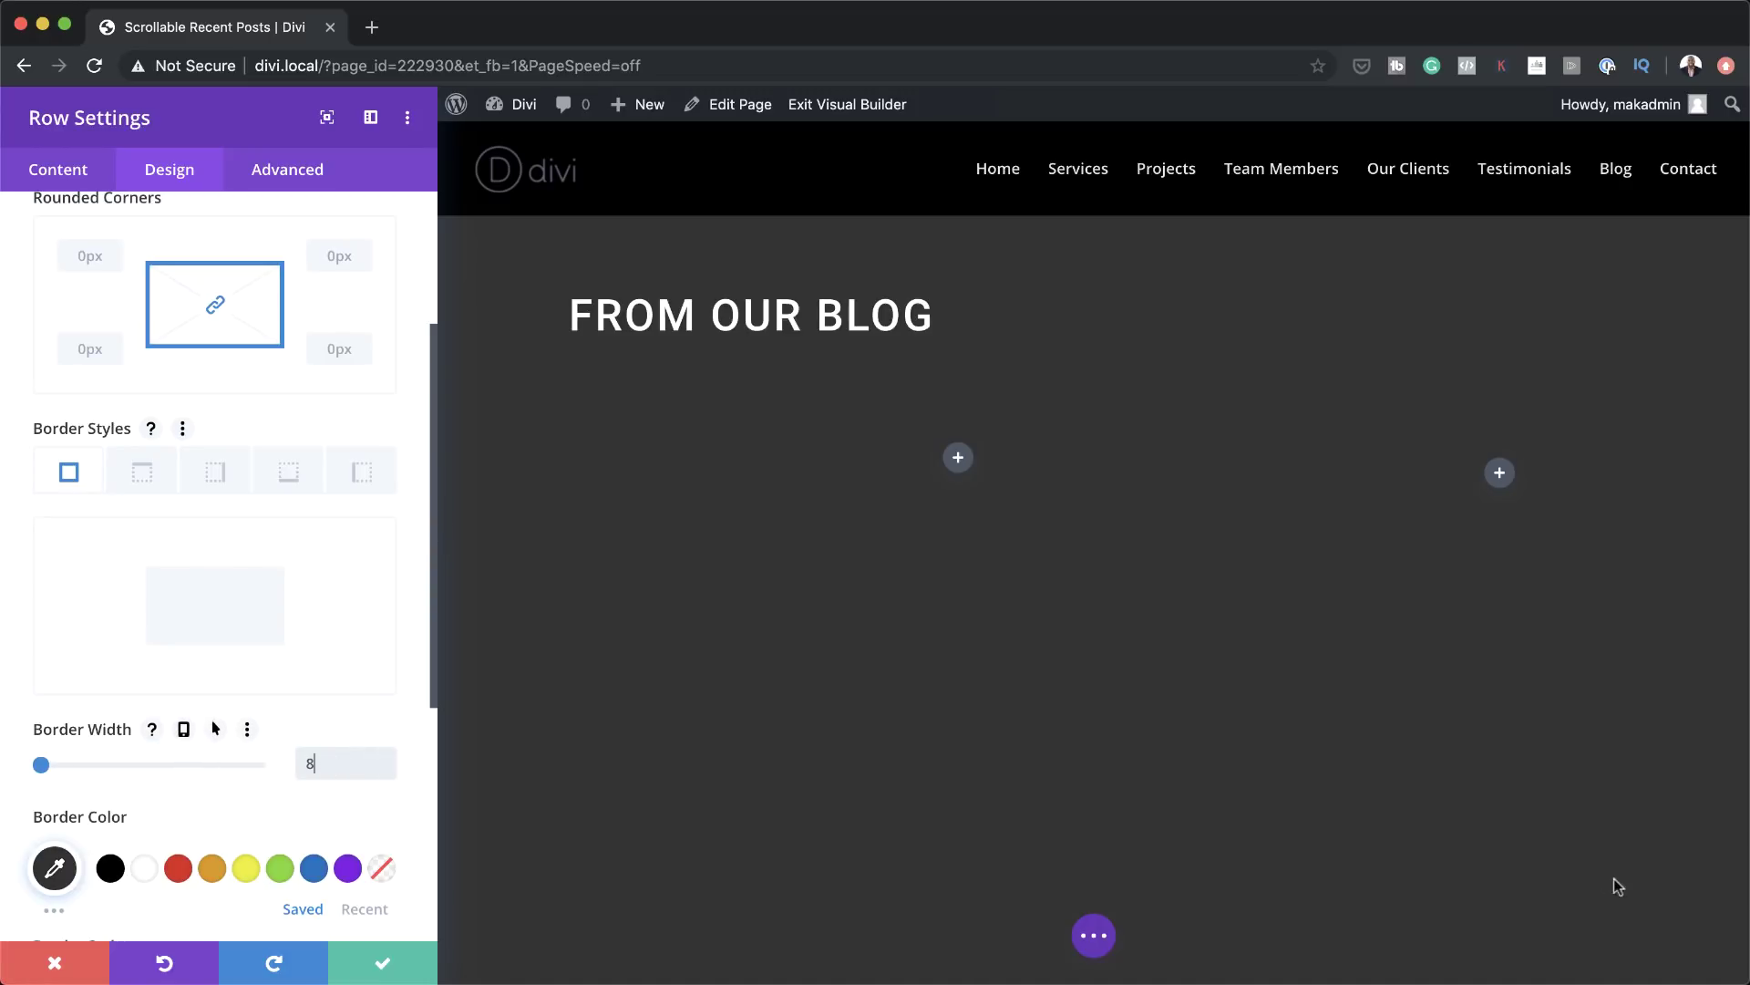
type("8")
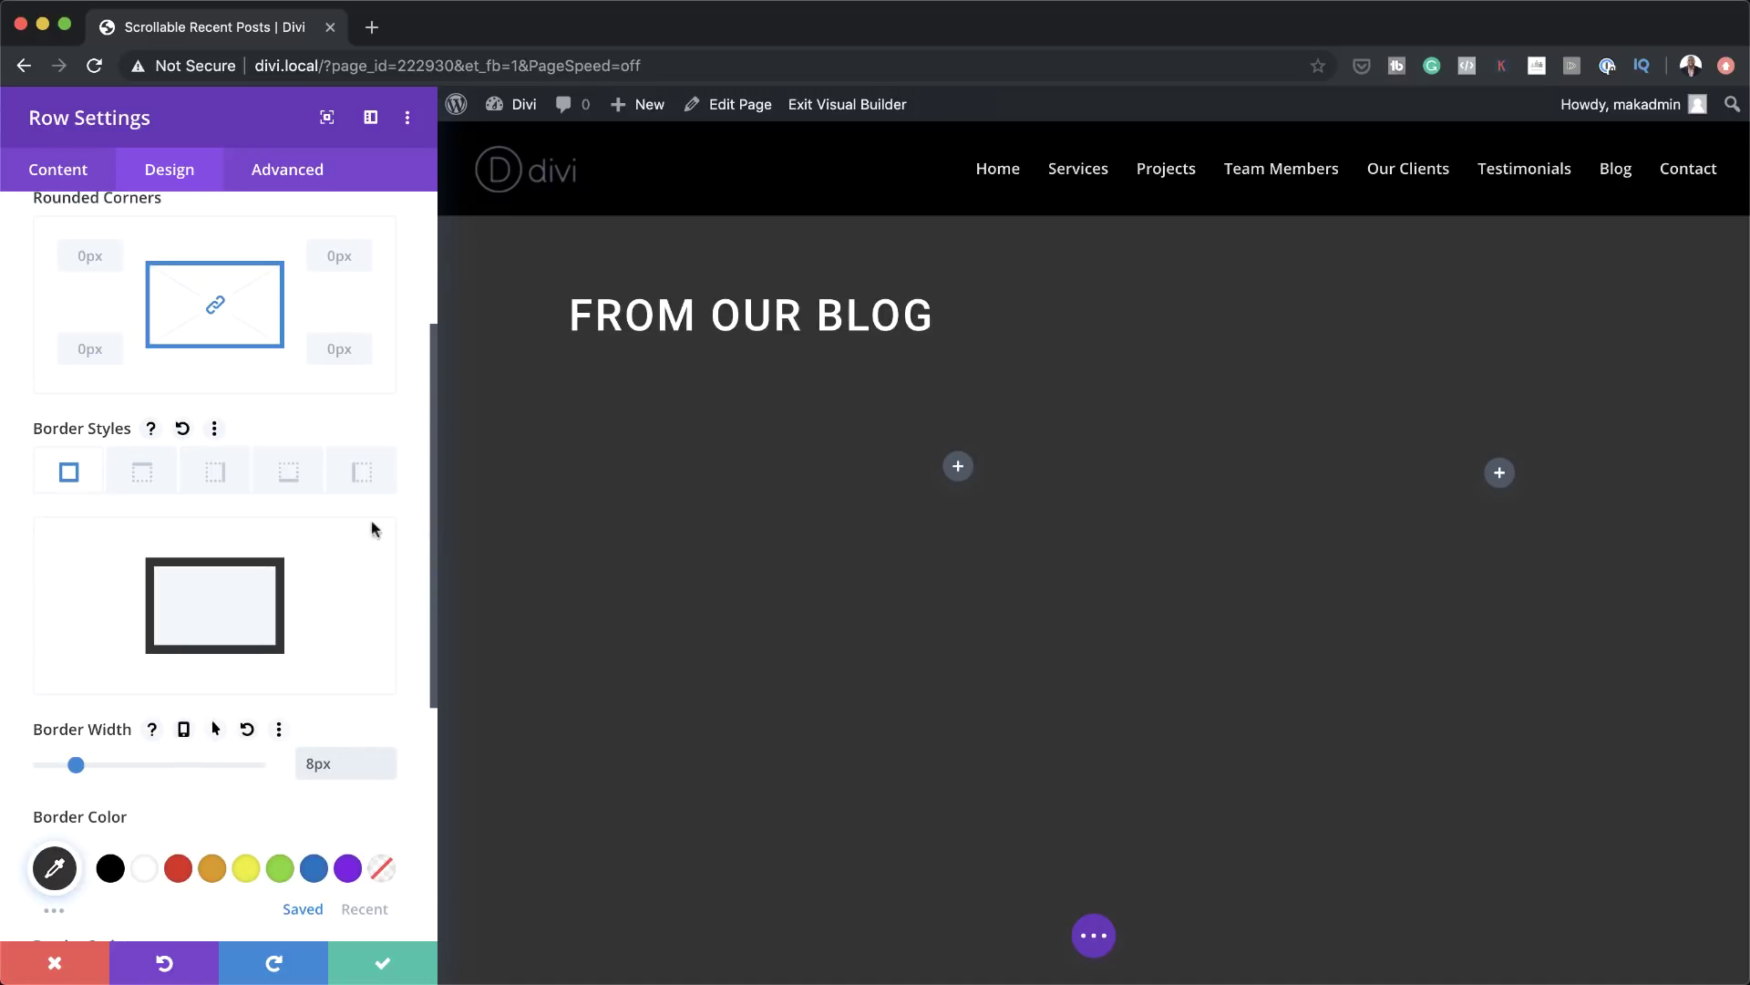
Set the row's top border color to #444444
left_click(143, 480)
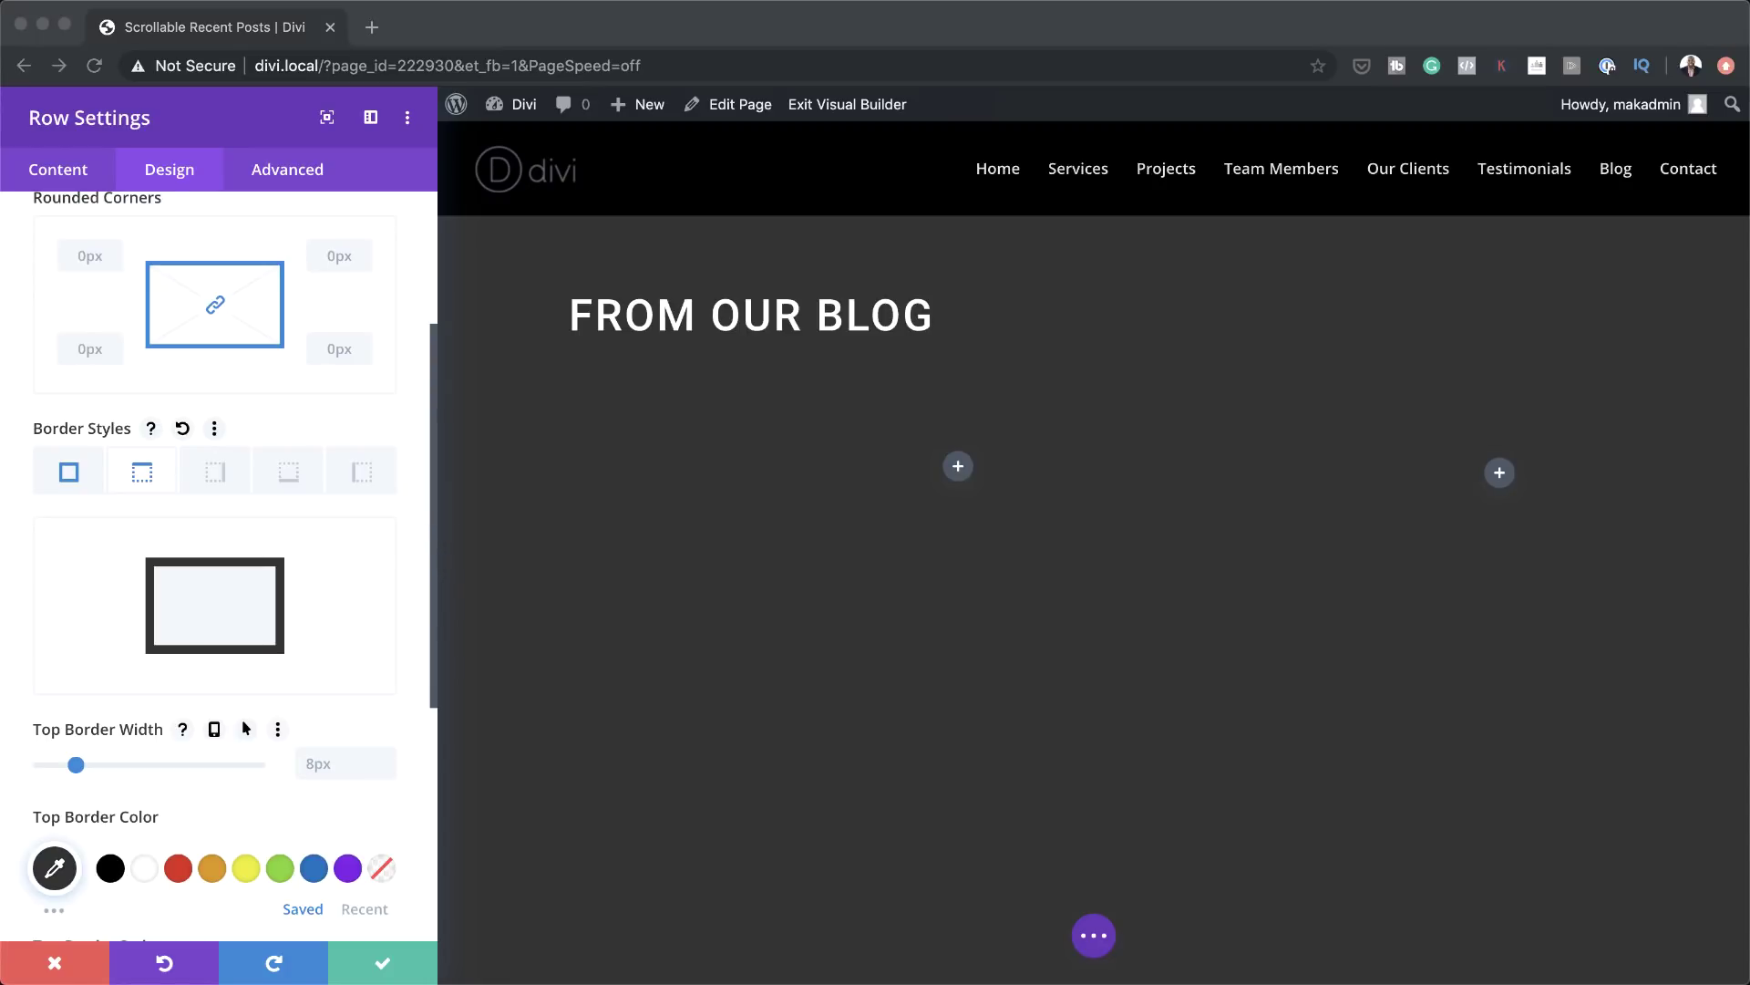
scroll(355, 889, "down", 5)
left_click(55, 609)
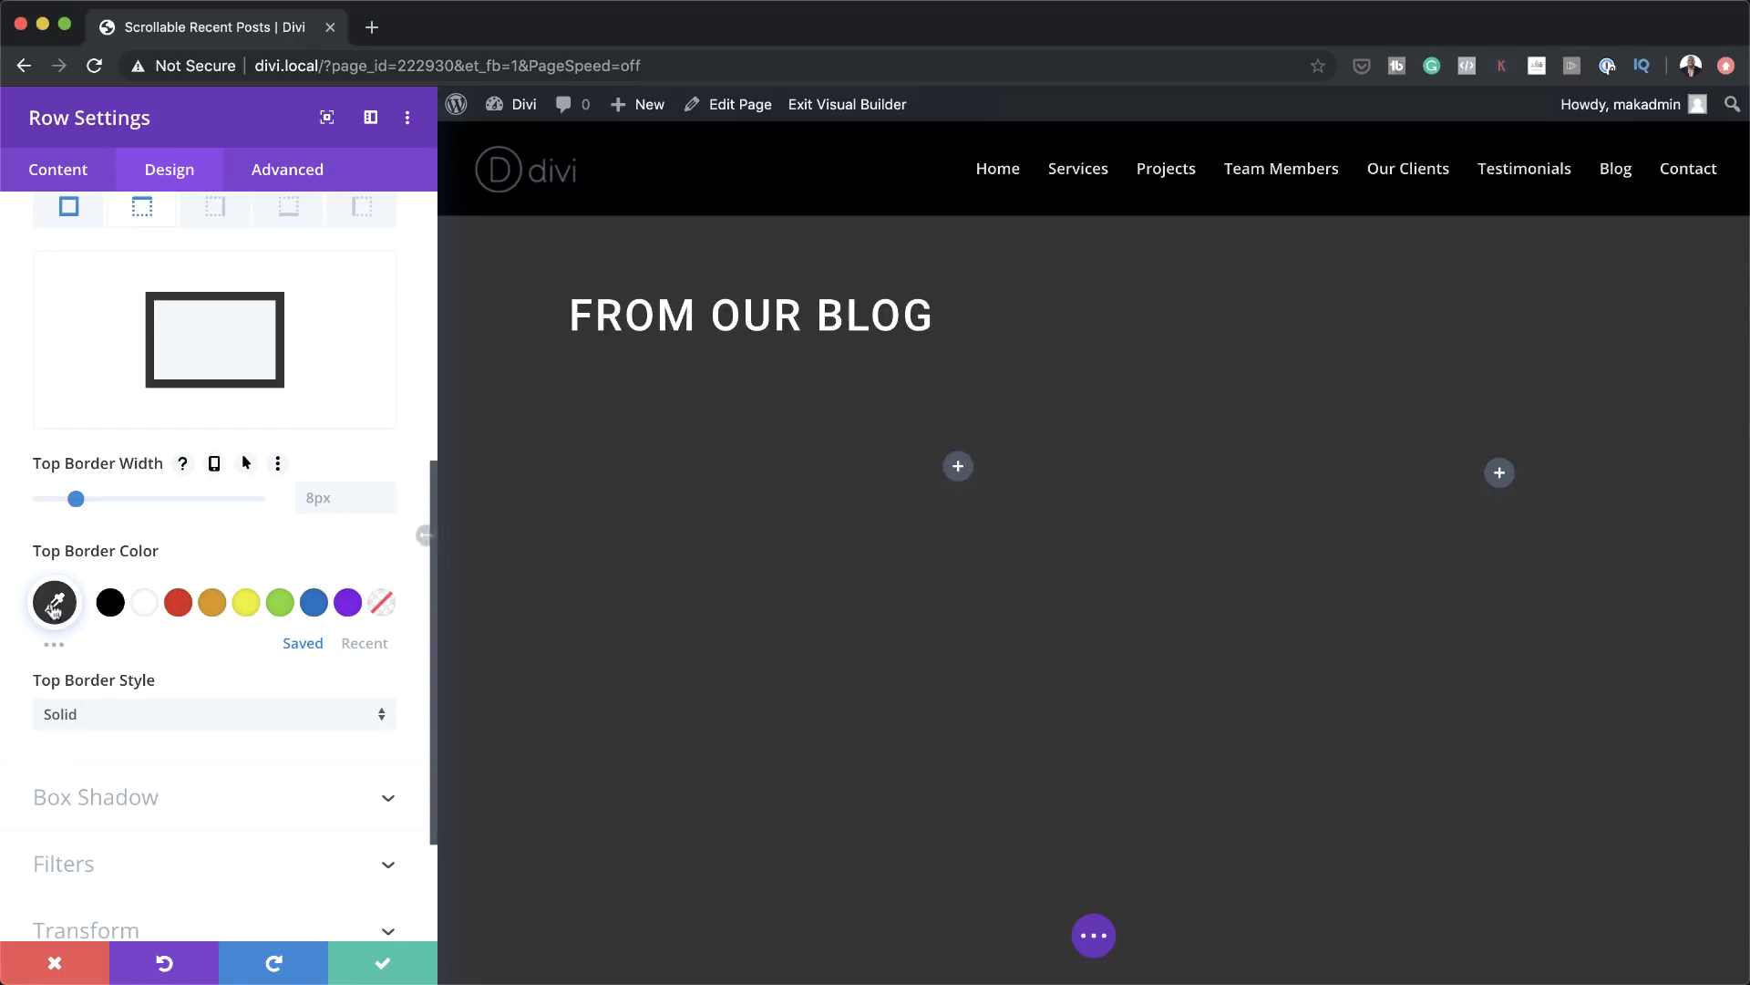
left_click(54, 609)
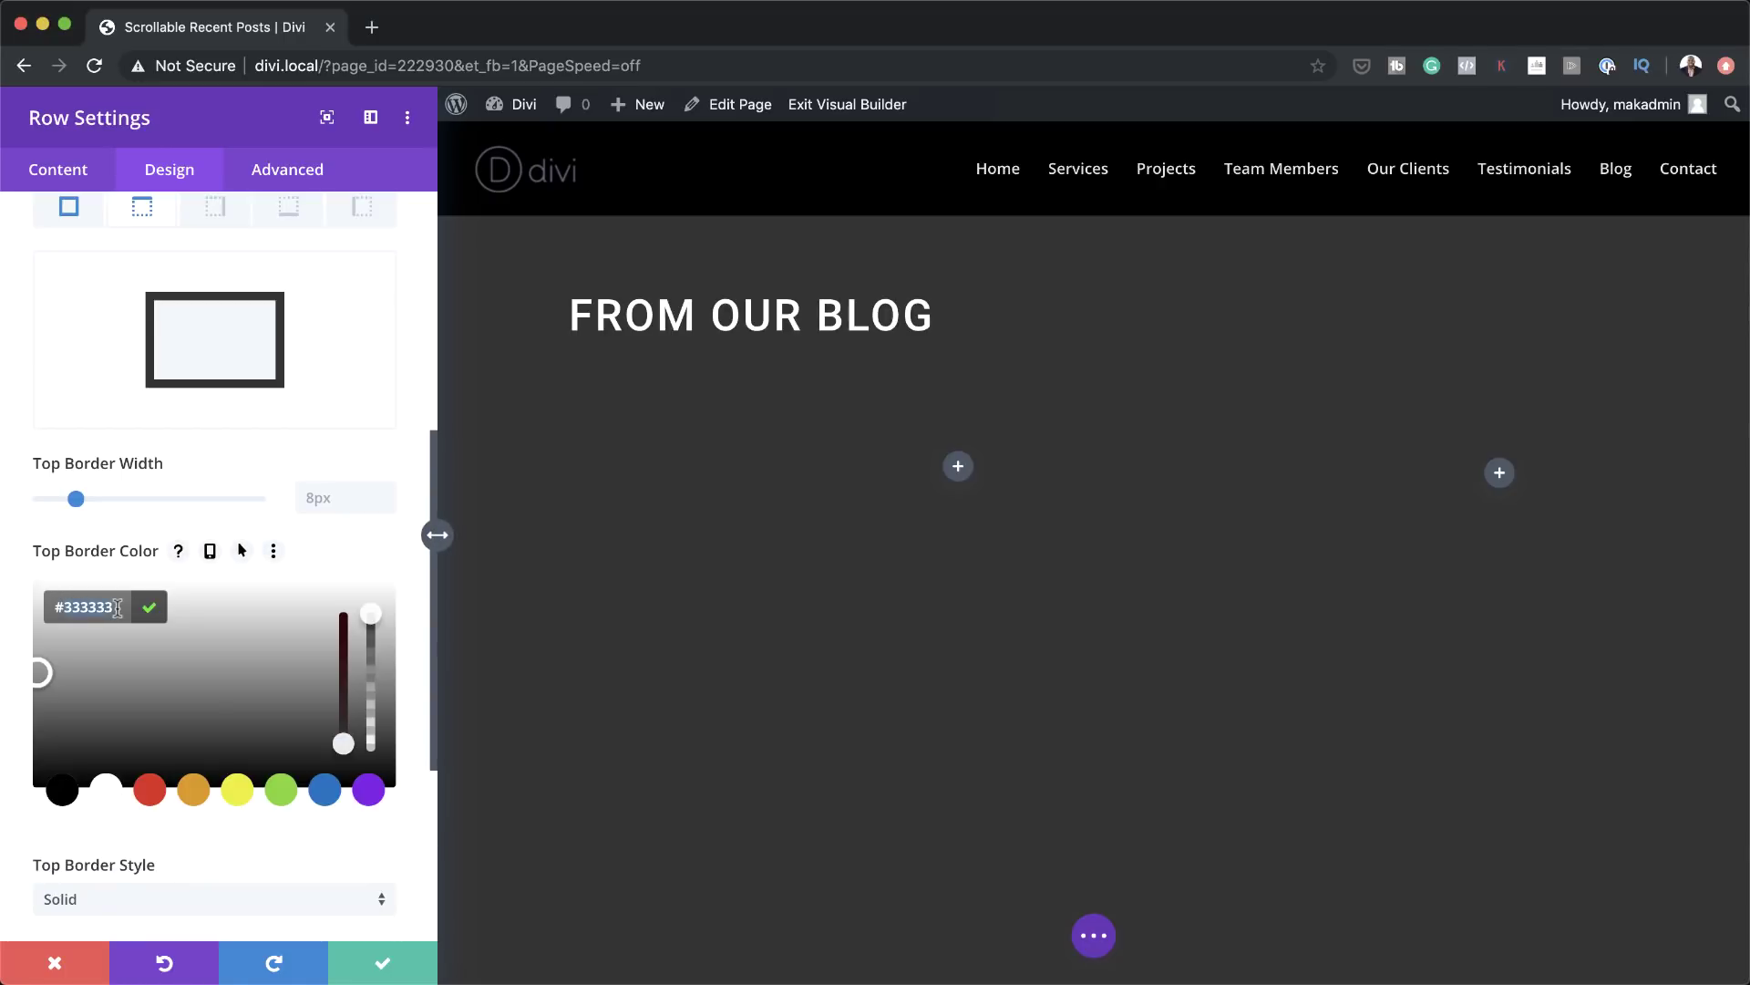
type("#444444")
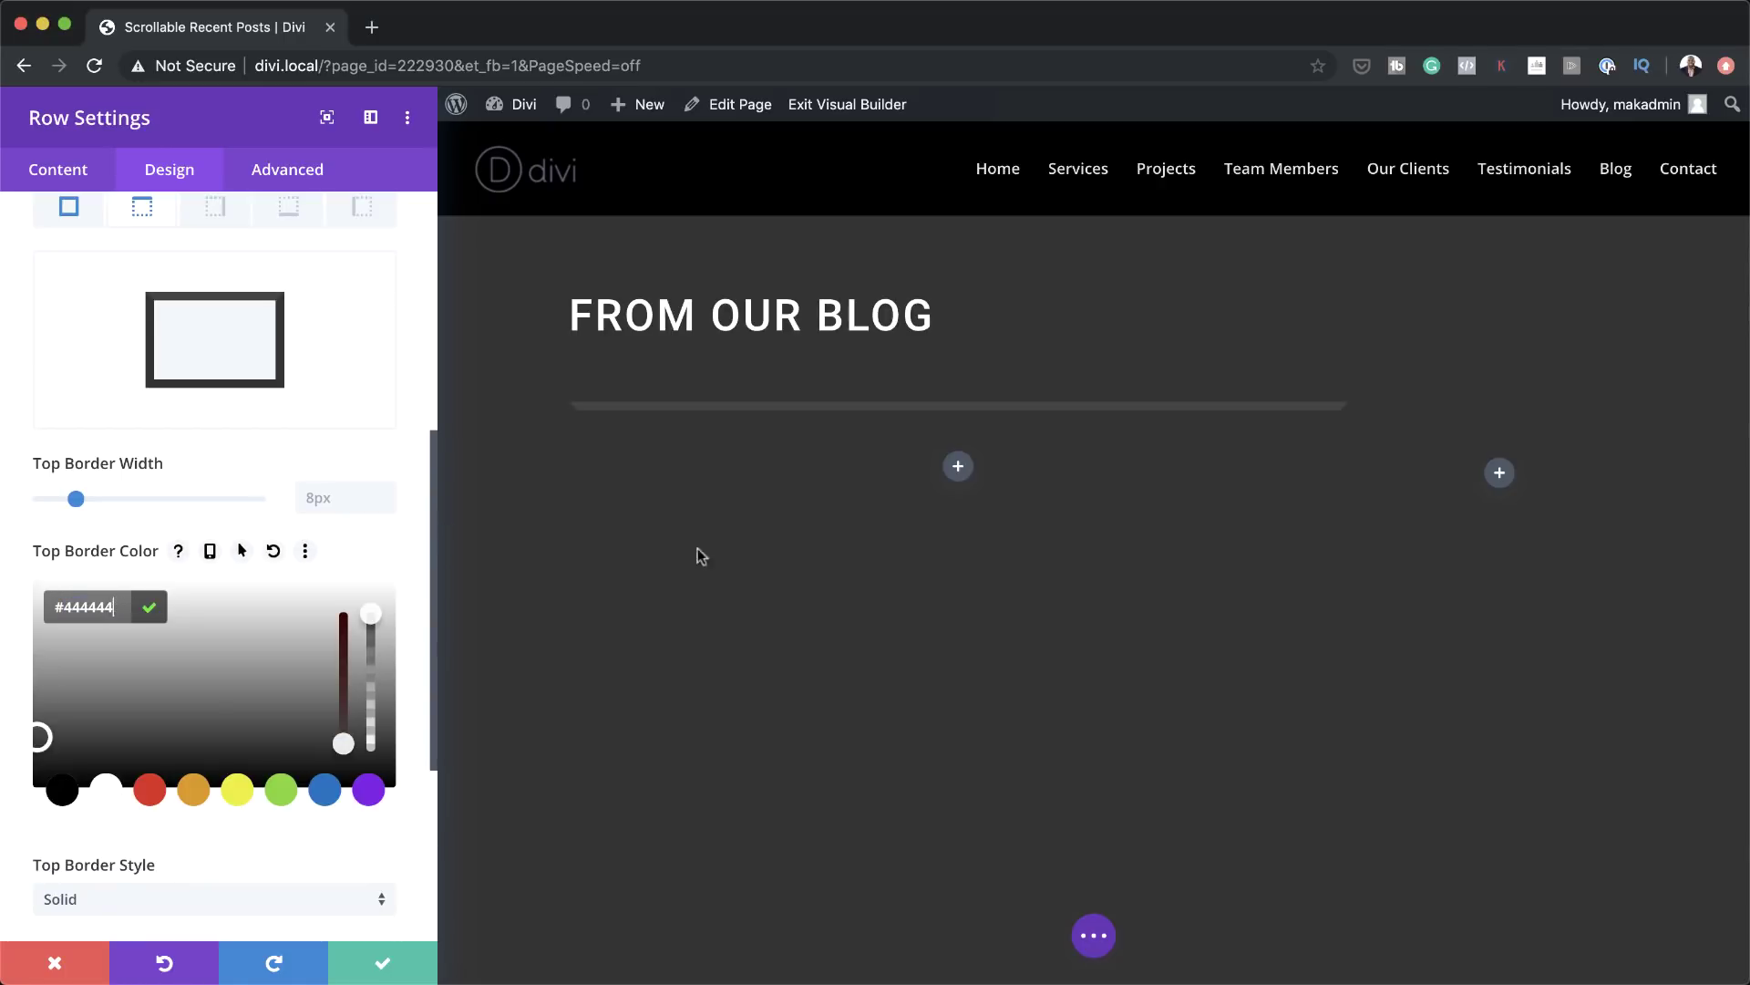
Set the row's bottom border to a width of 8px and the color #444444
scroll(383, 383, "up", 5)
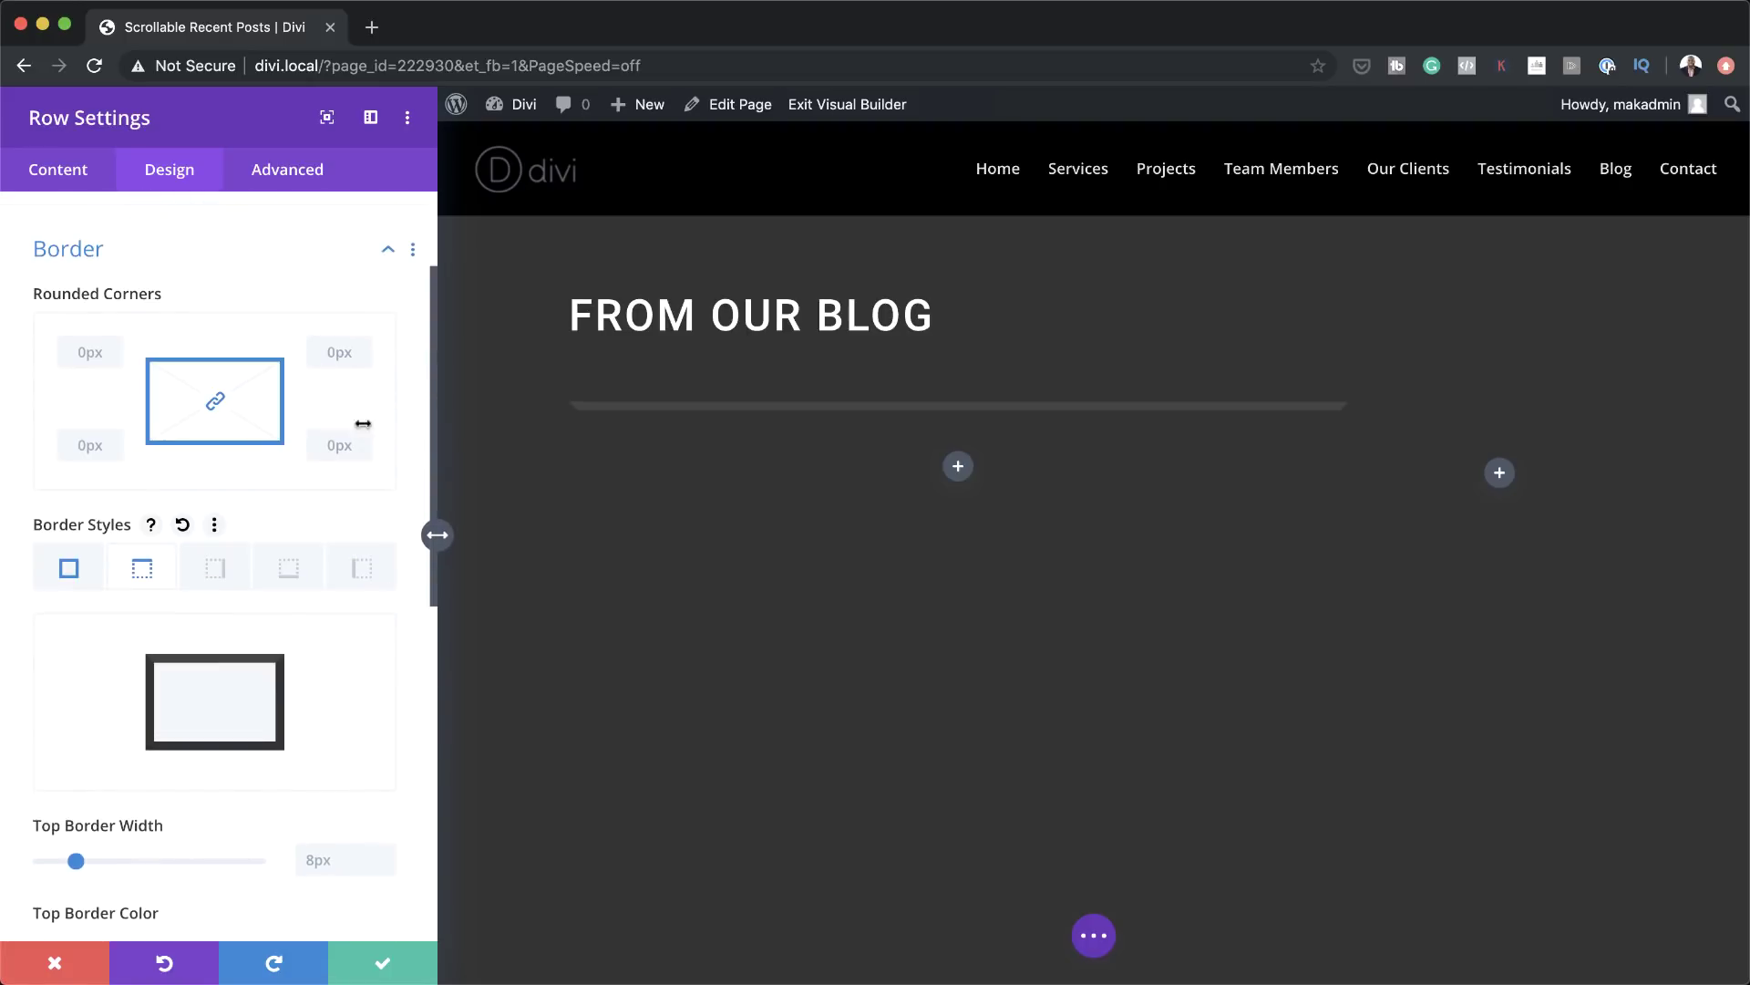
left_click(288, 567)
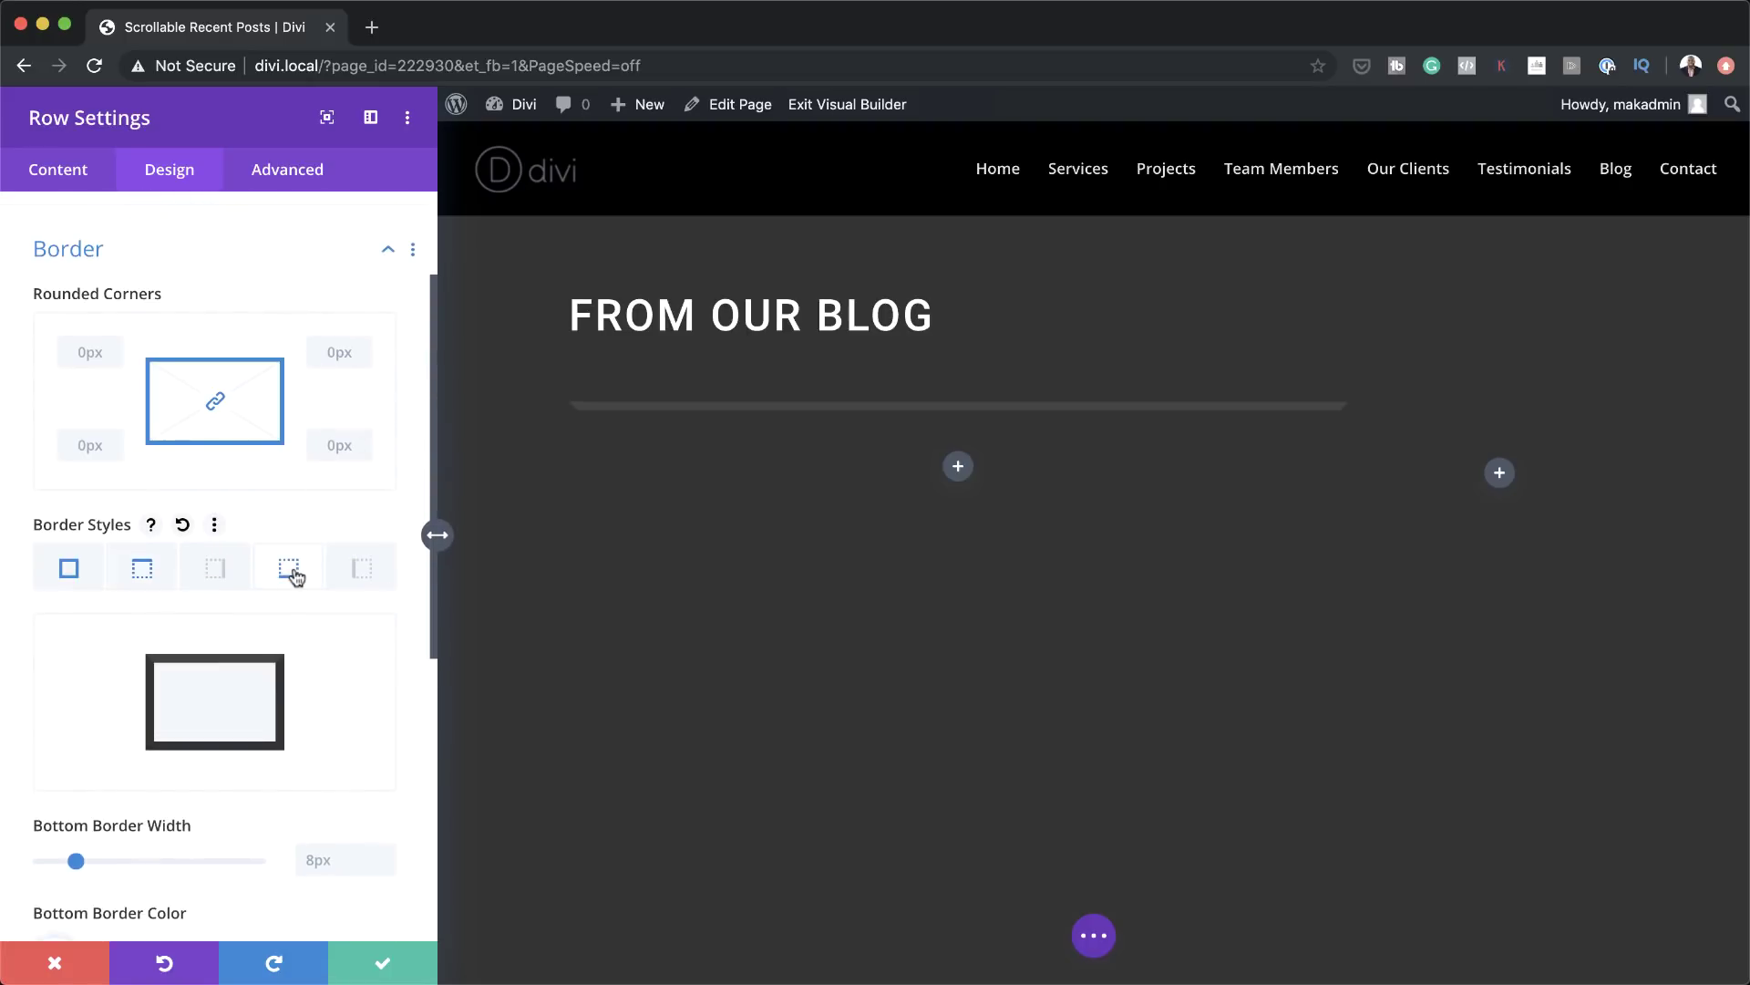
scroll(335, 660, "down", 2)
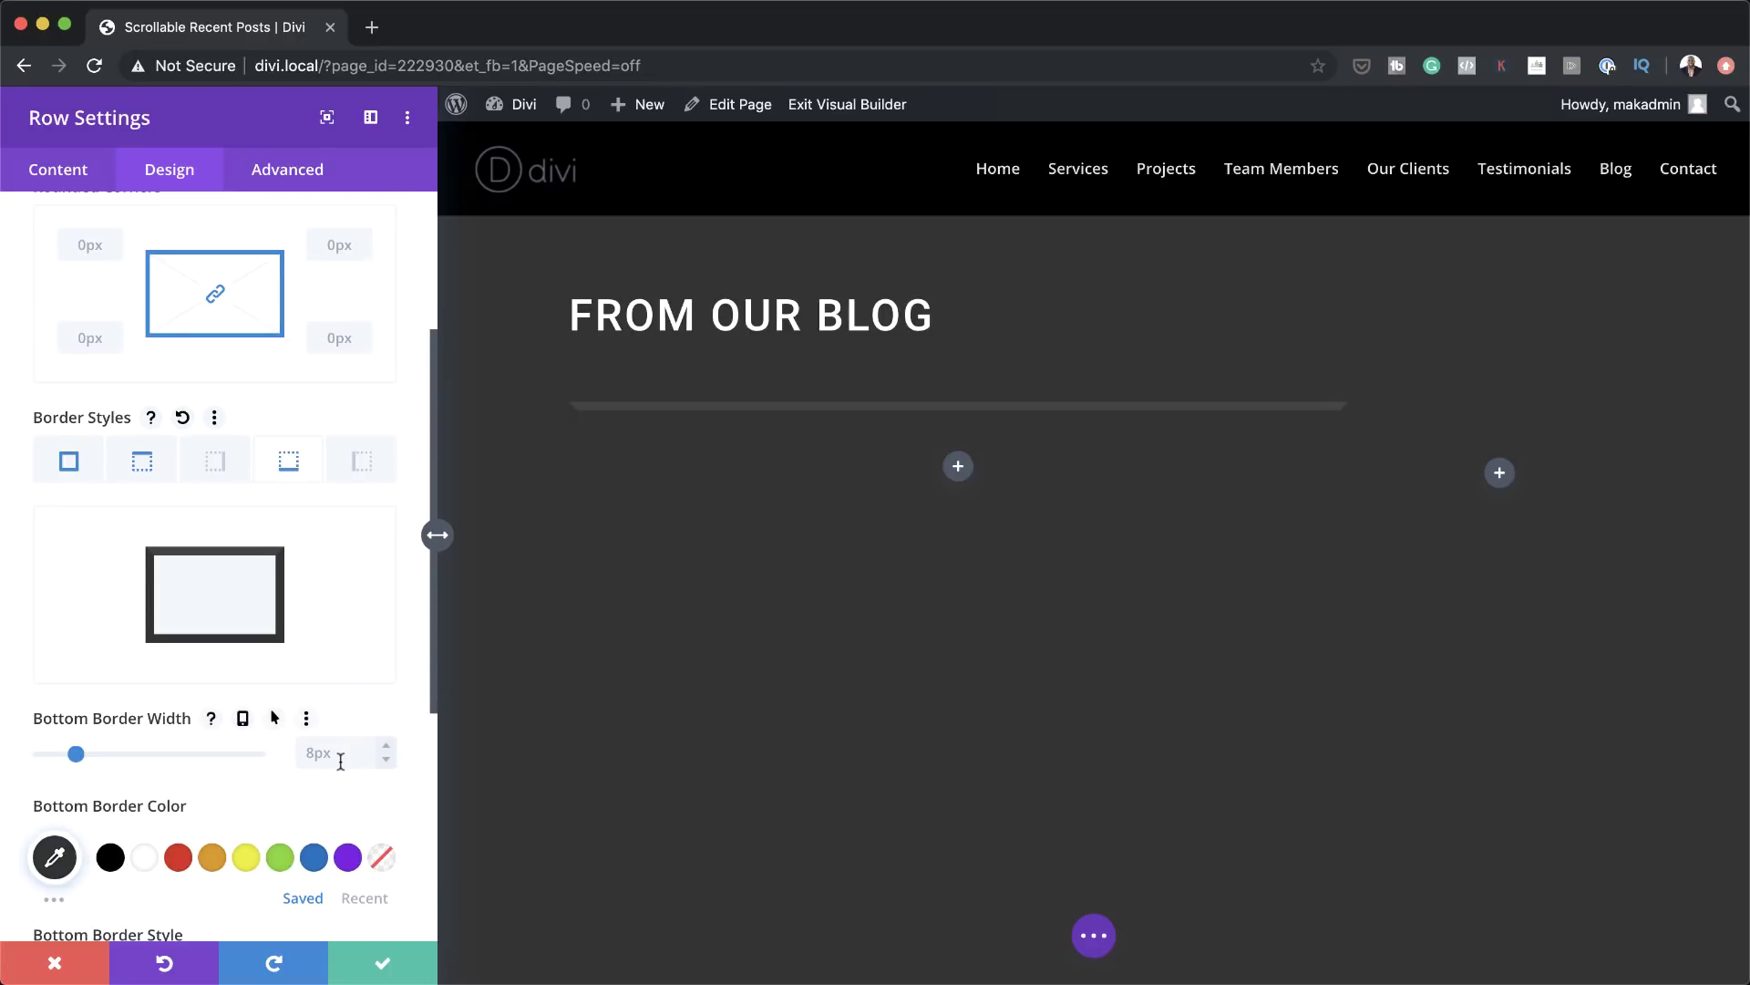
scroll(339, 755, "down", 1)
left_click(327, 684)
type("8")
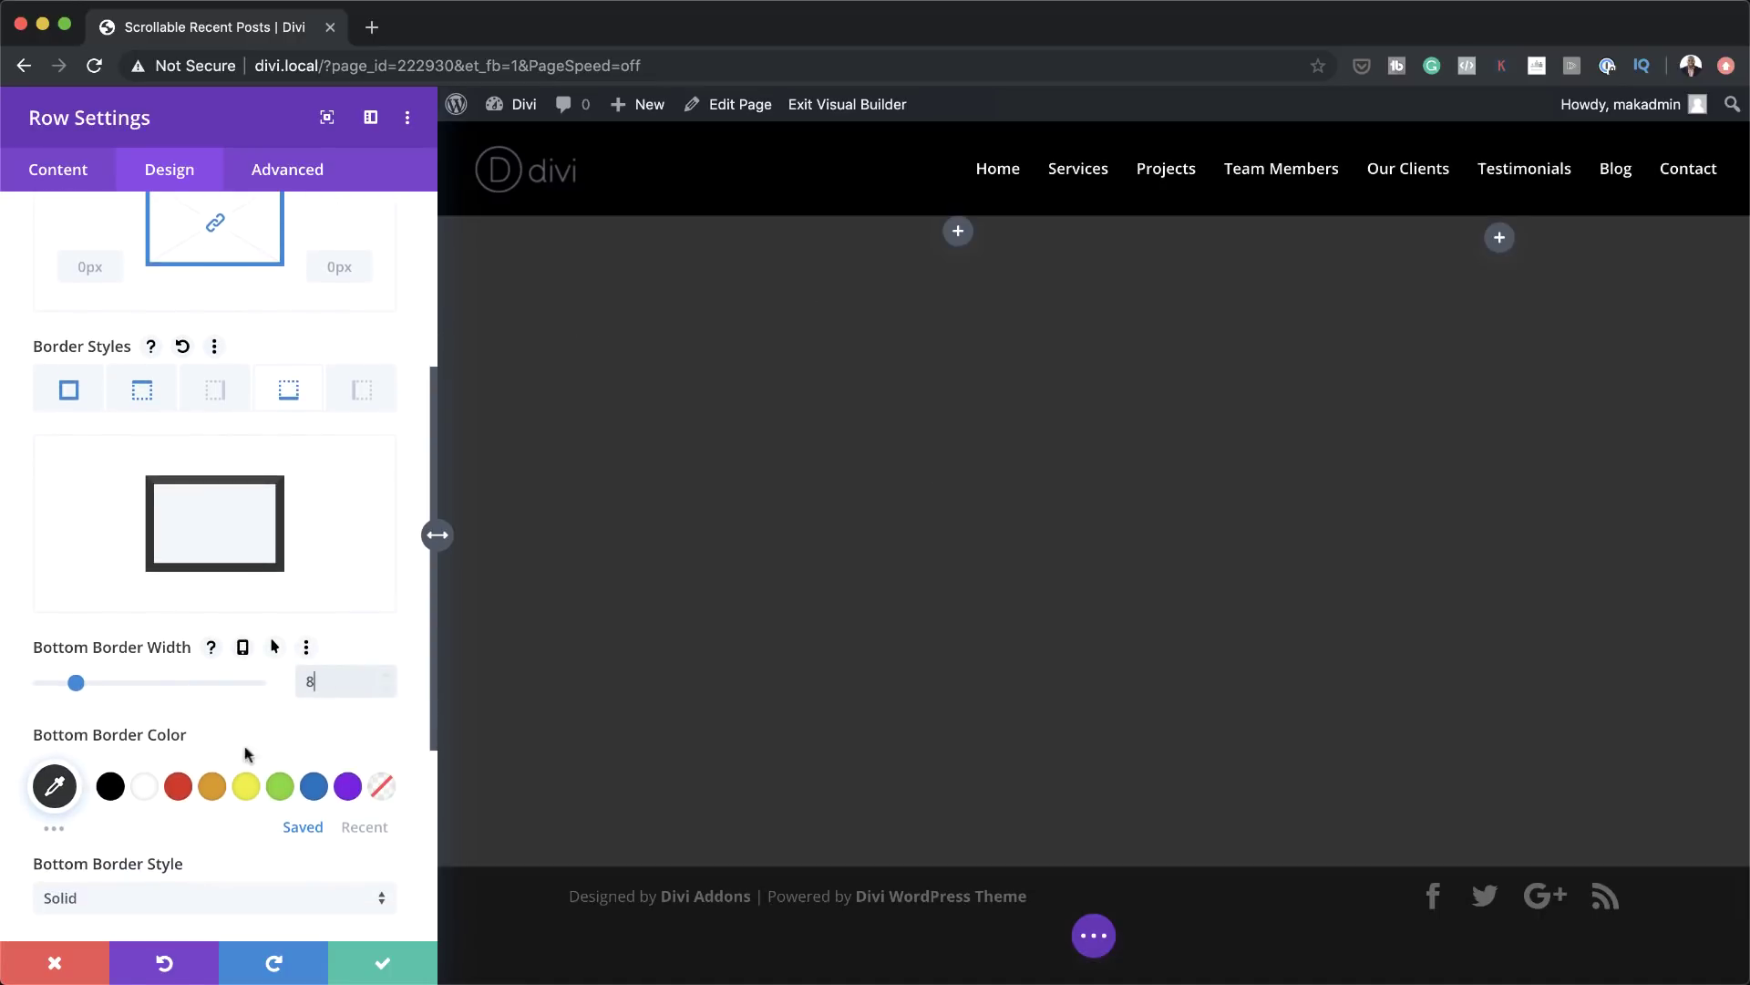
left_click(67, 786)
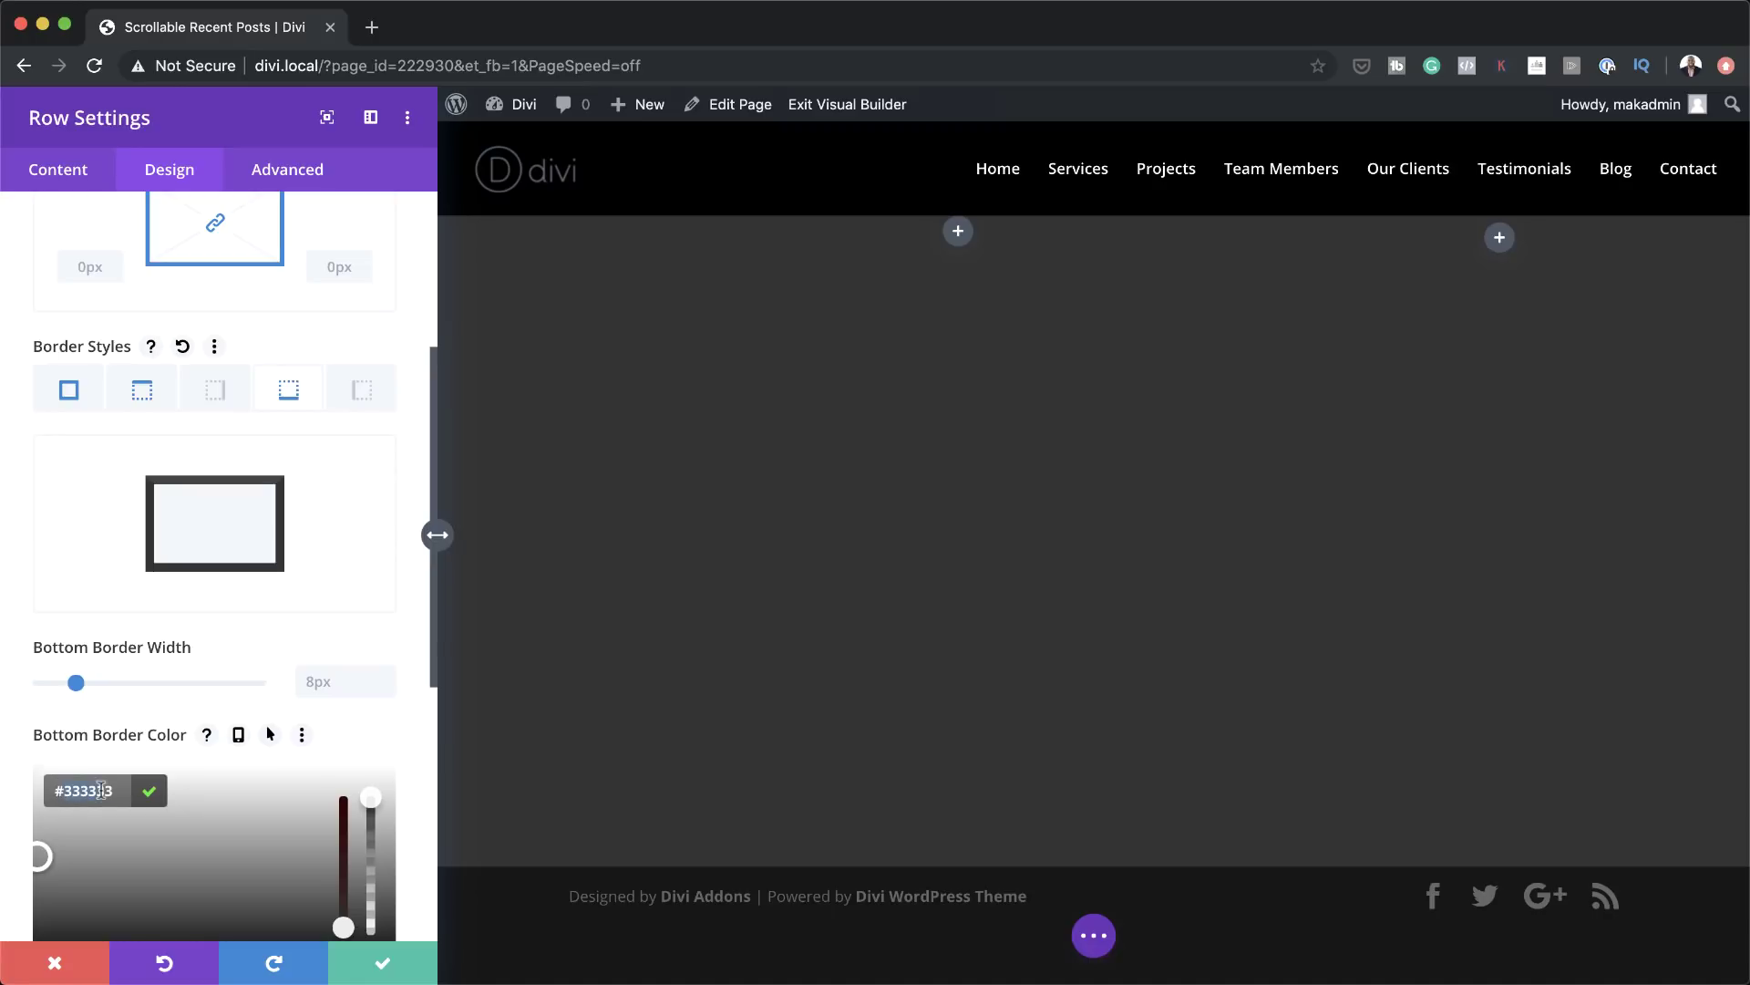
type("444444")
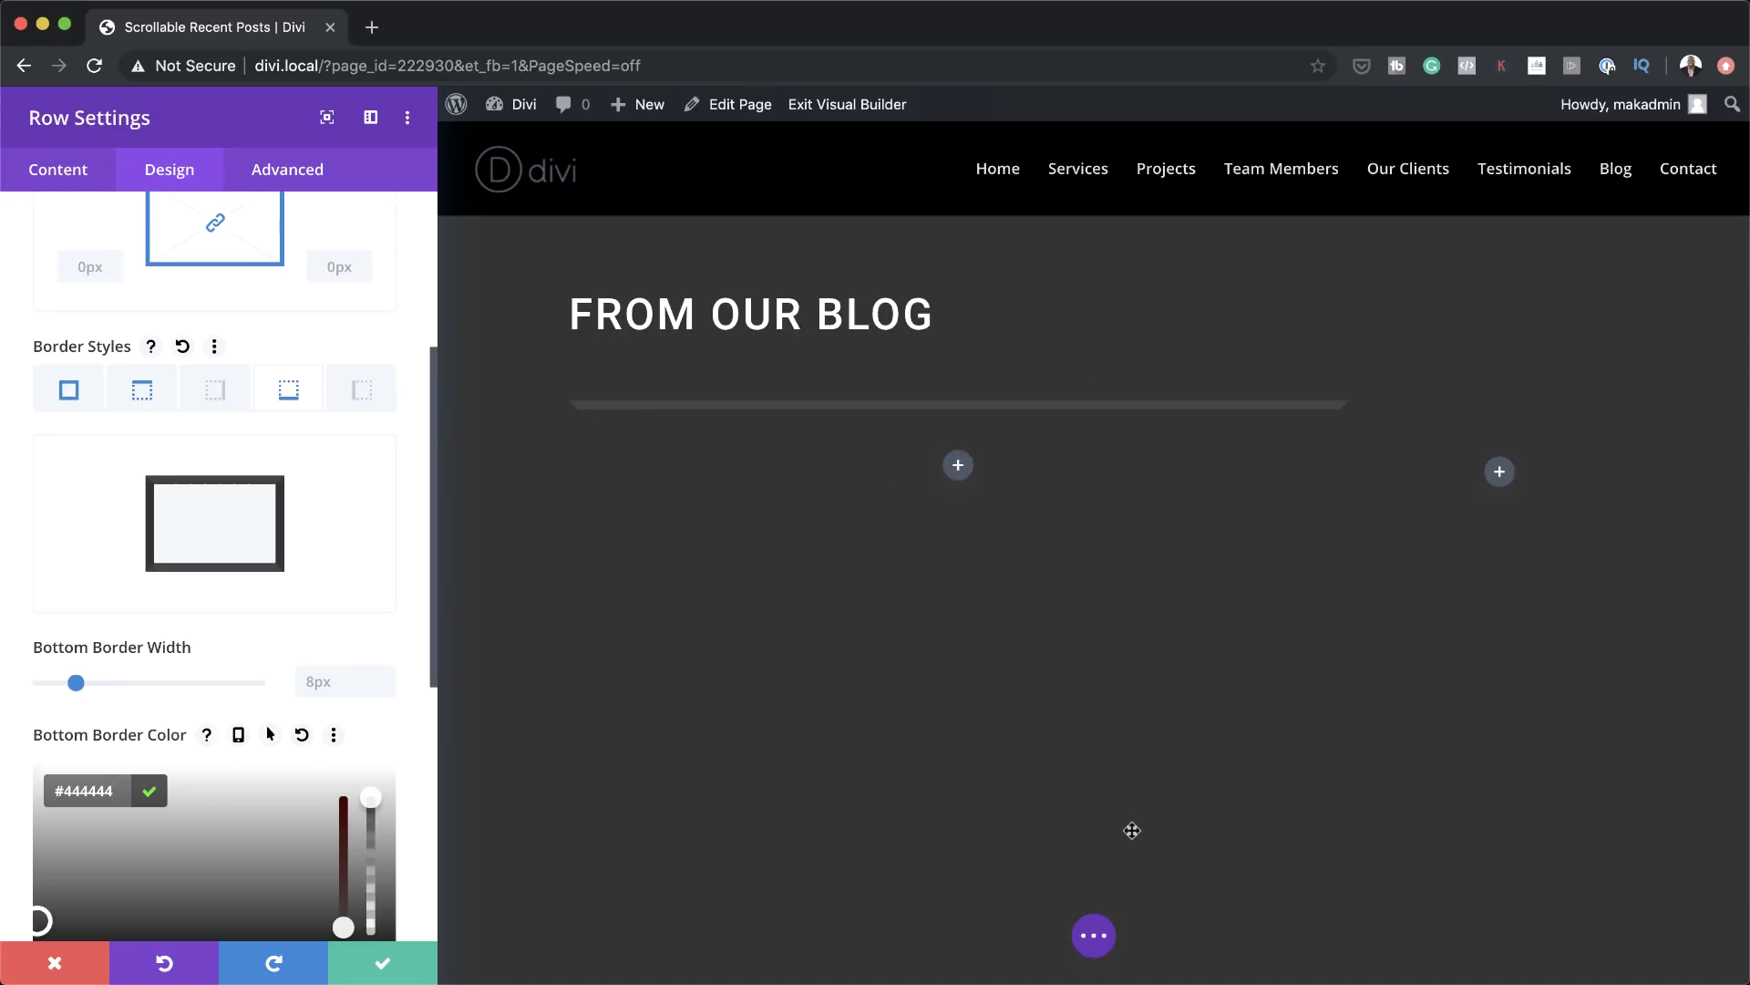
Insert a Blog module in the bordered row and set its post count to 2
scroll(1429, 895, "down", 2)
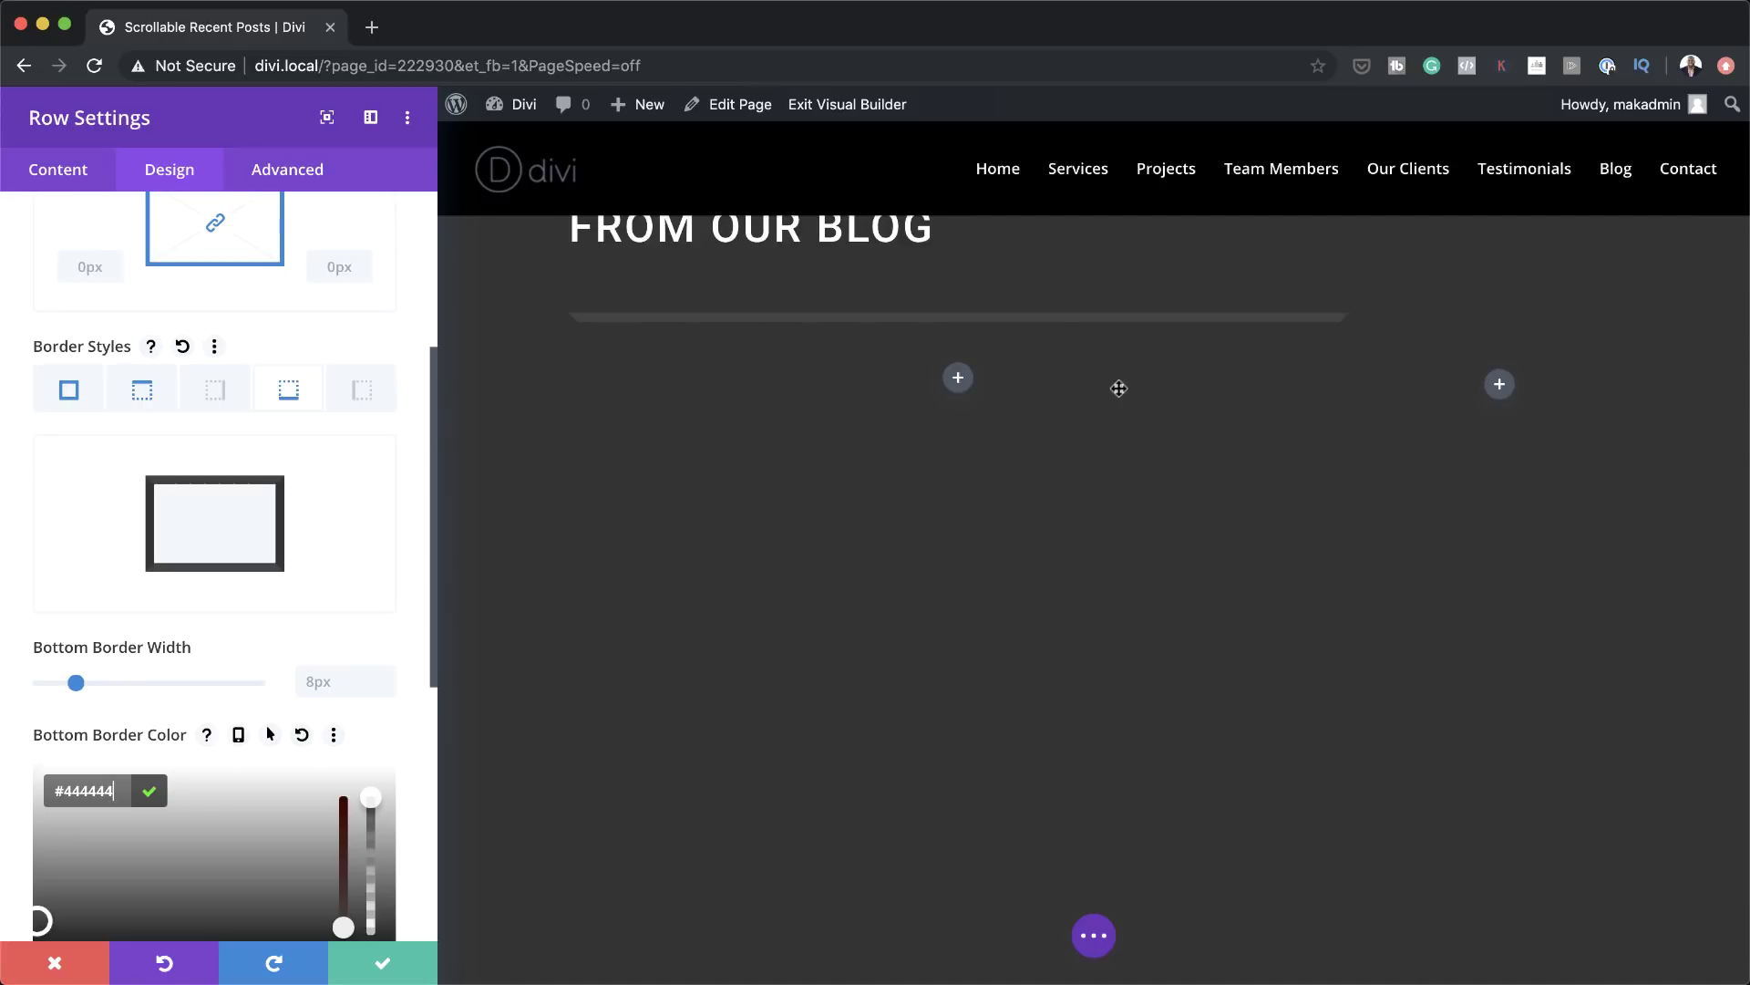
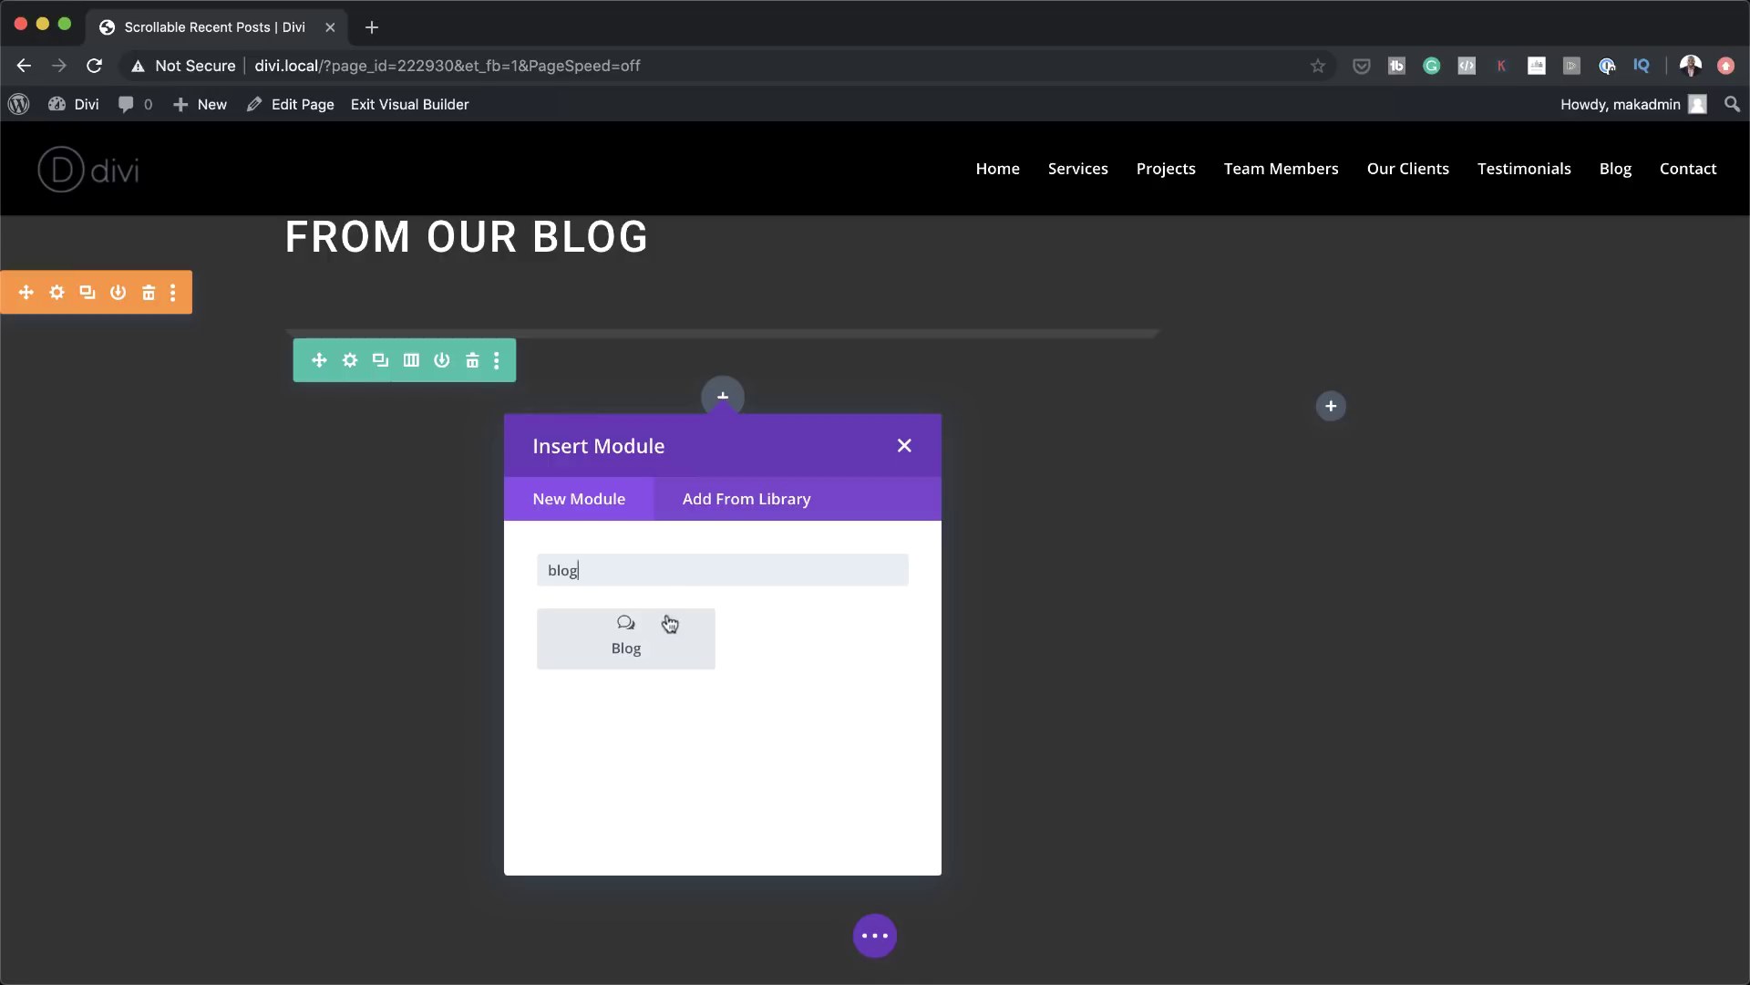
left_click(627, 646)
left_click(101, 347)
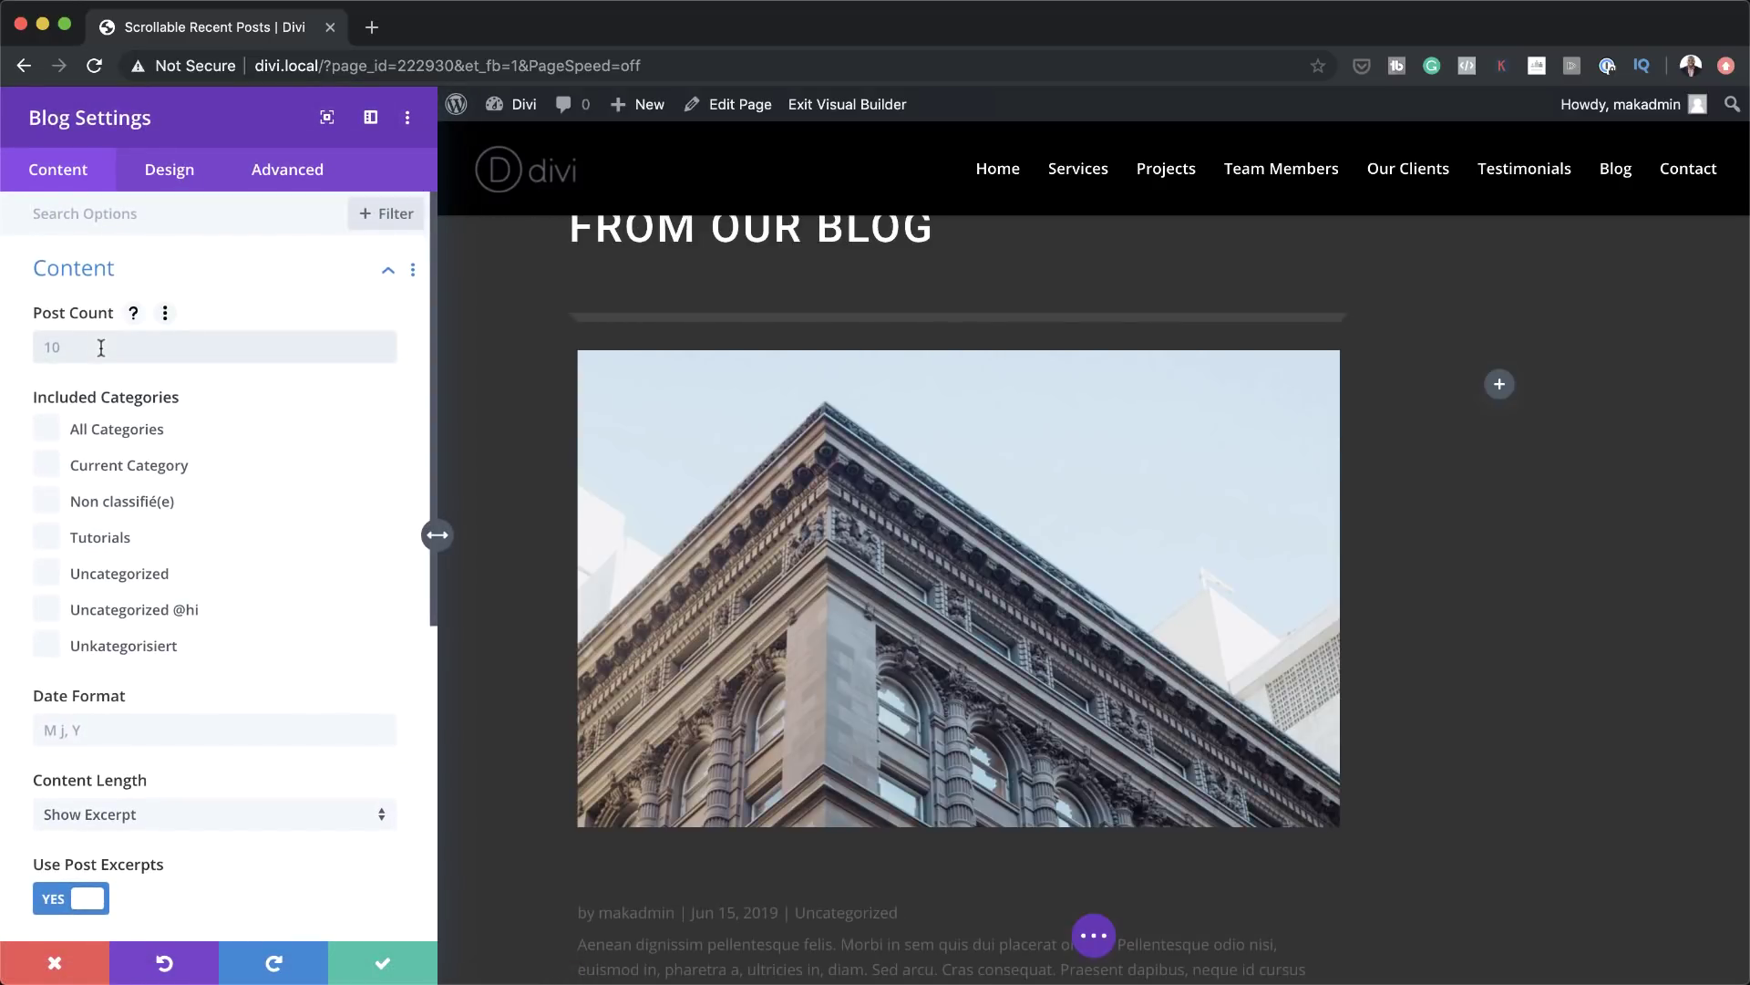
type("2")
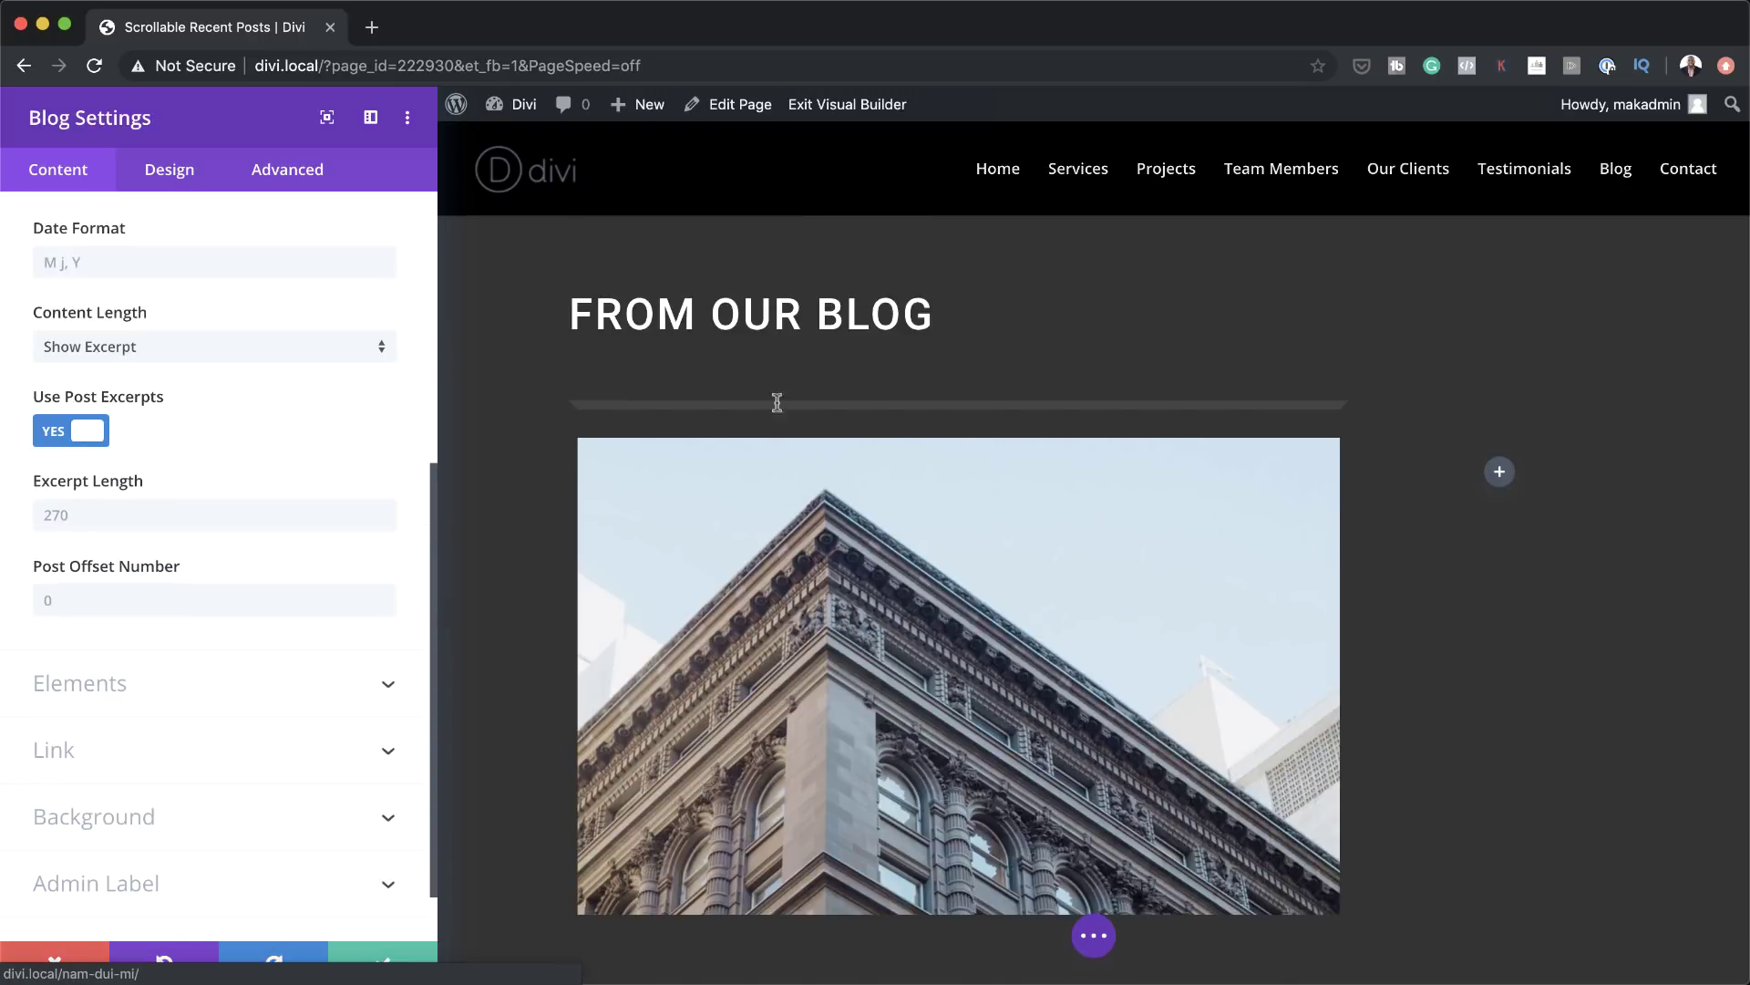
Change the Blog module's layout to Grid
left_click(181, 186)
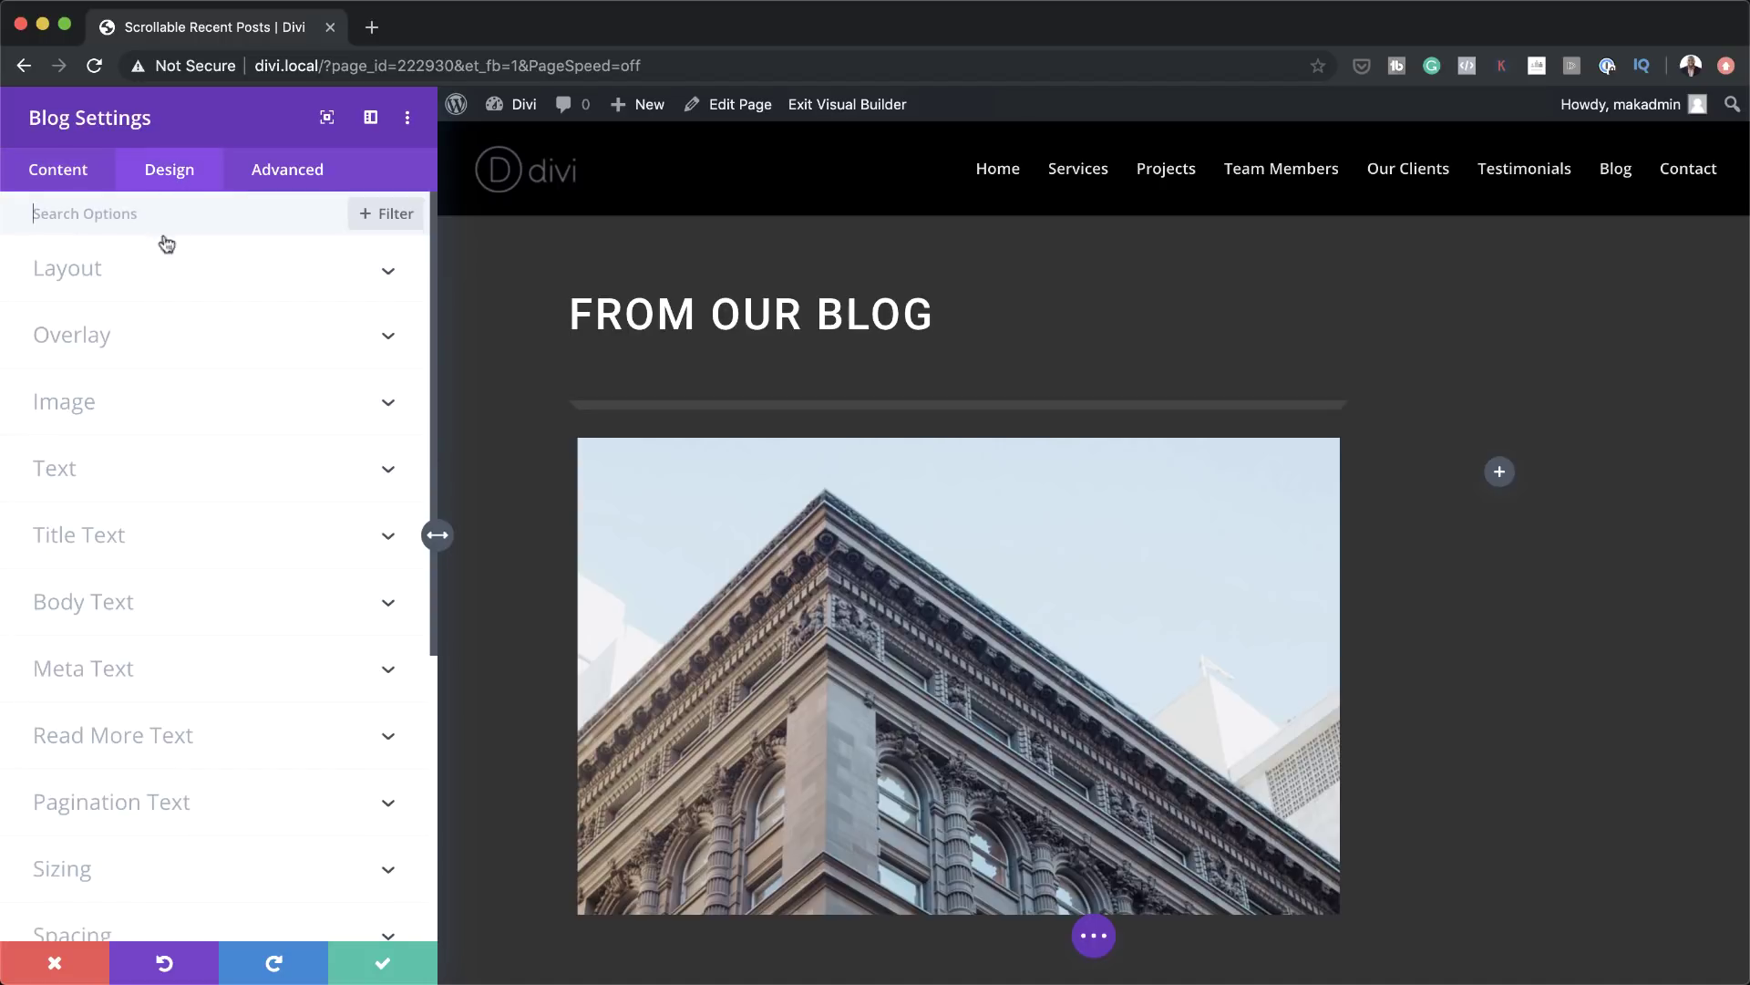
left_click(104, 274)
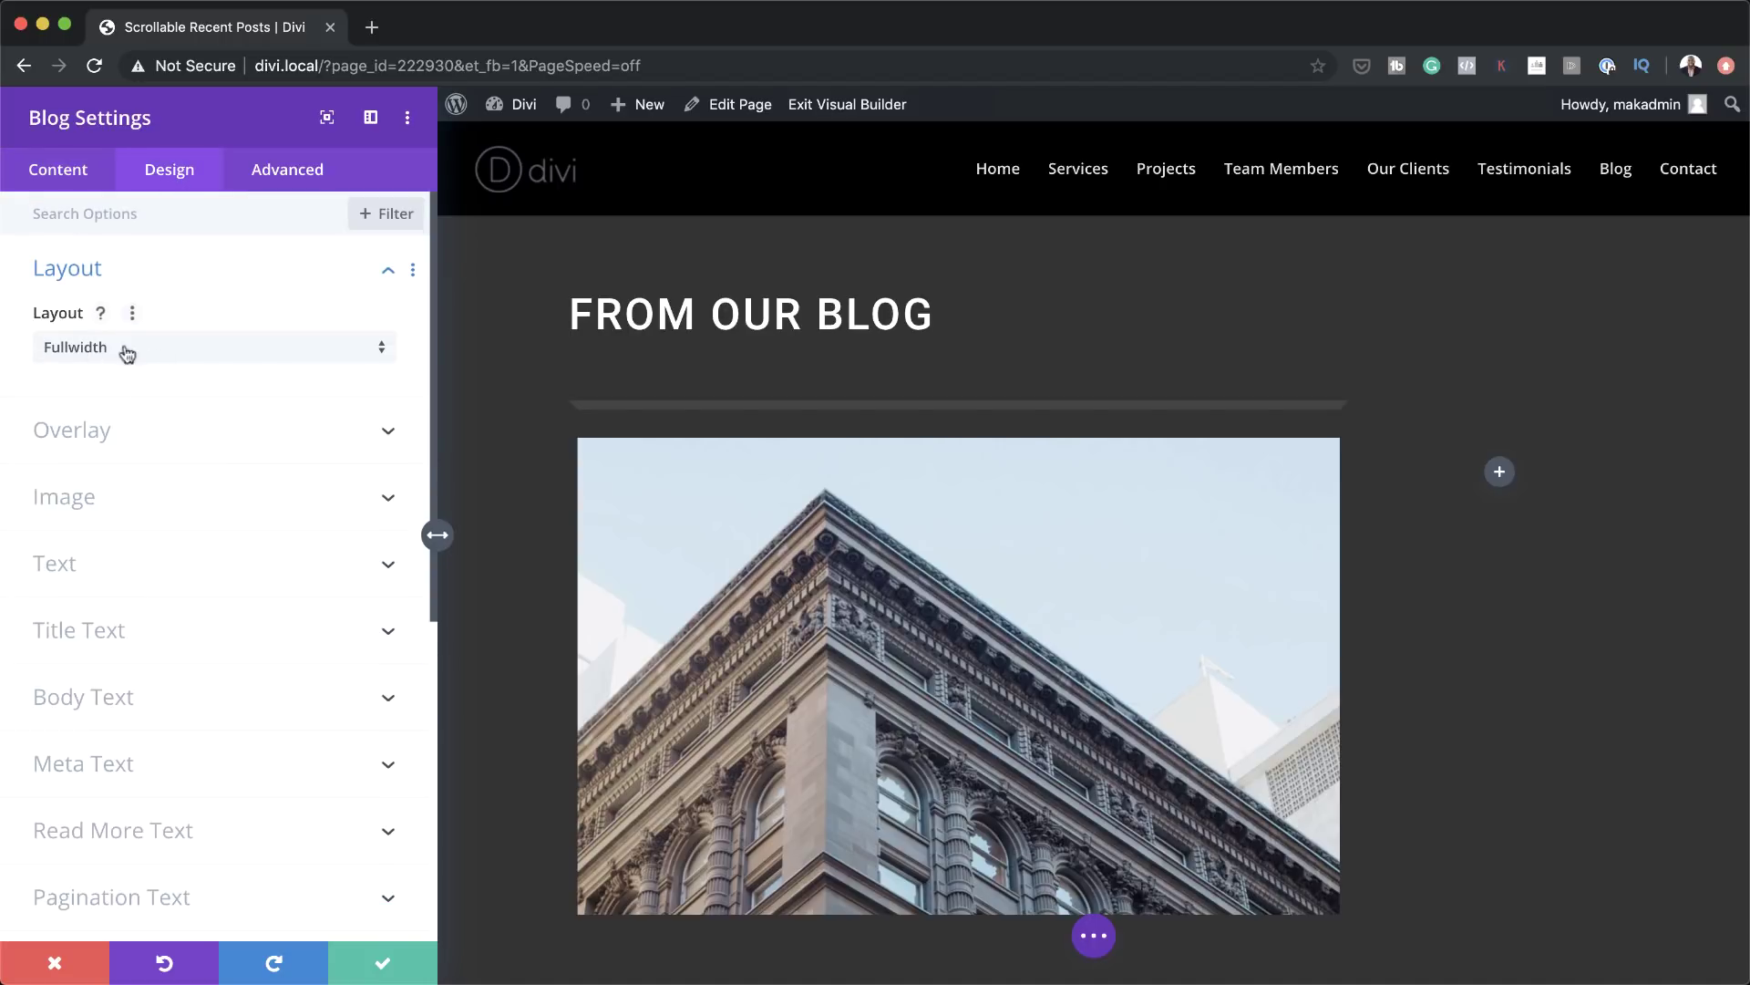
left_click(204, 355)
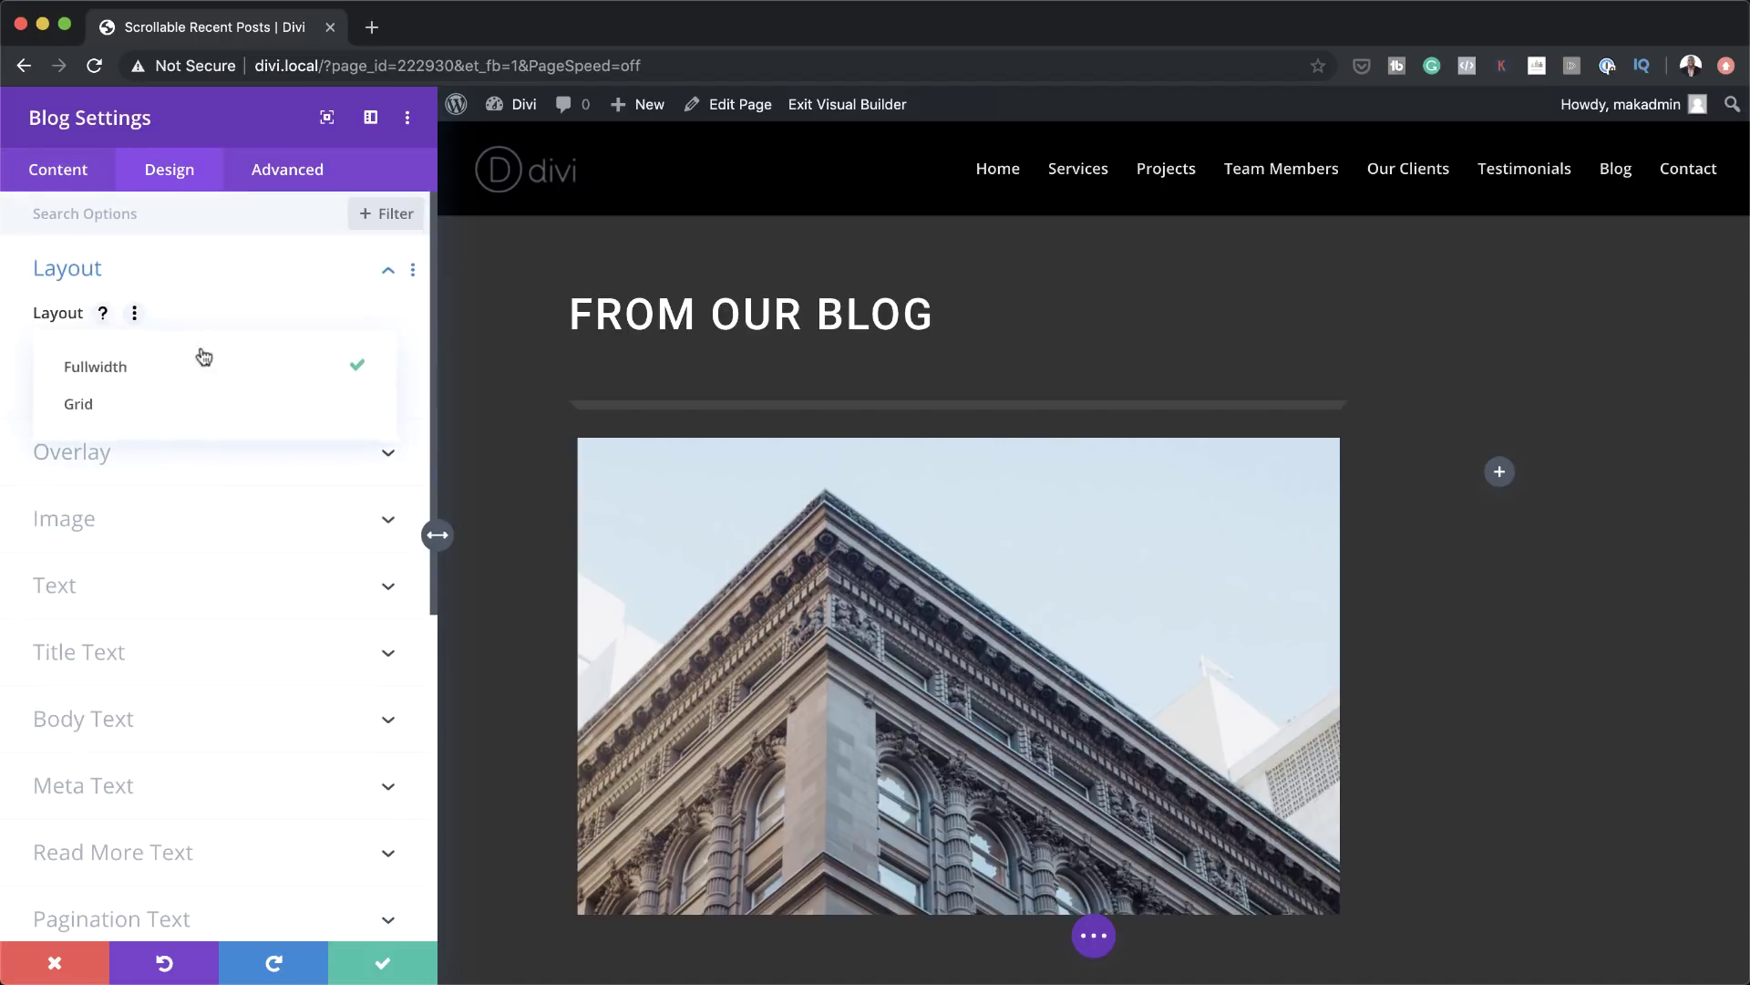
left_click(167, 406)
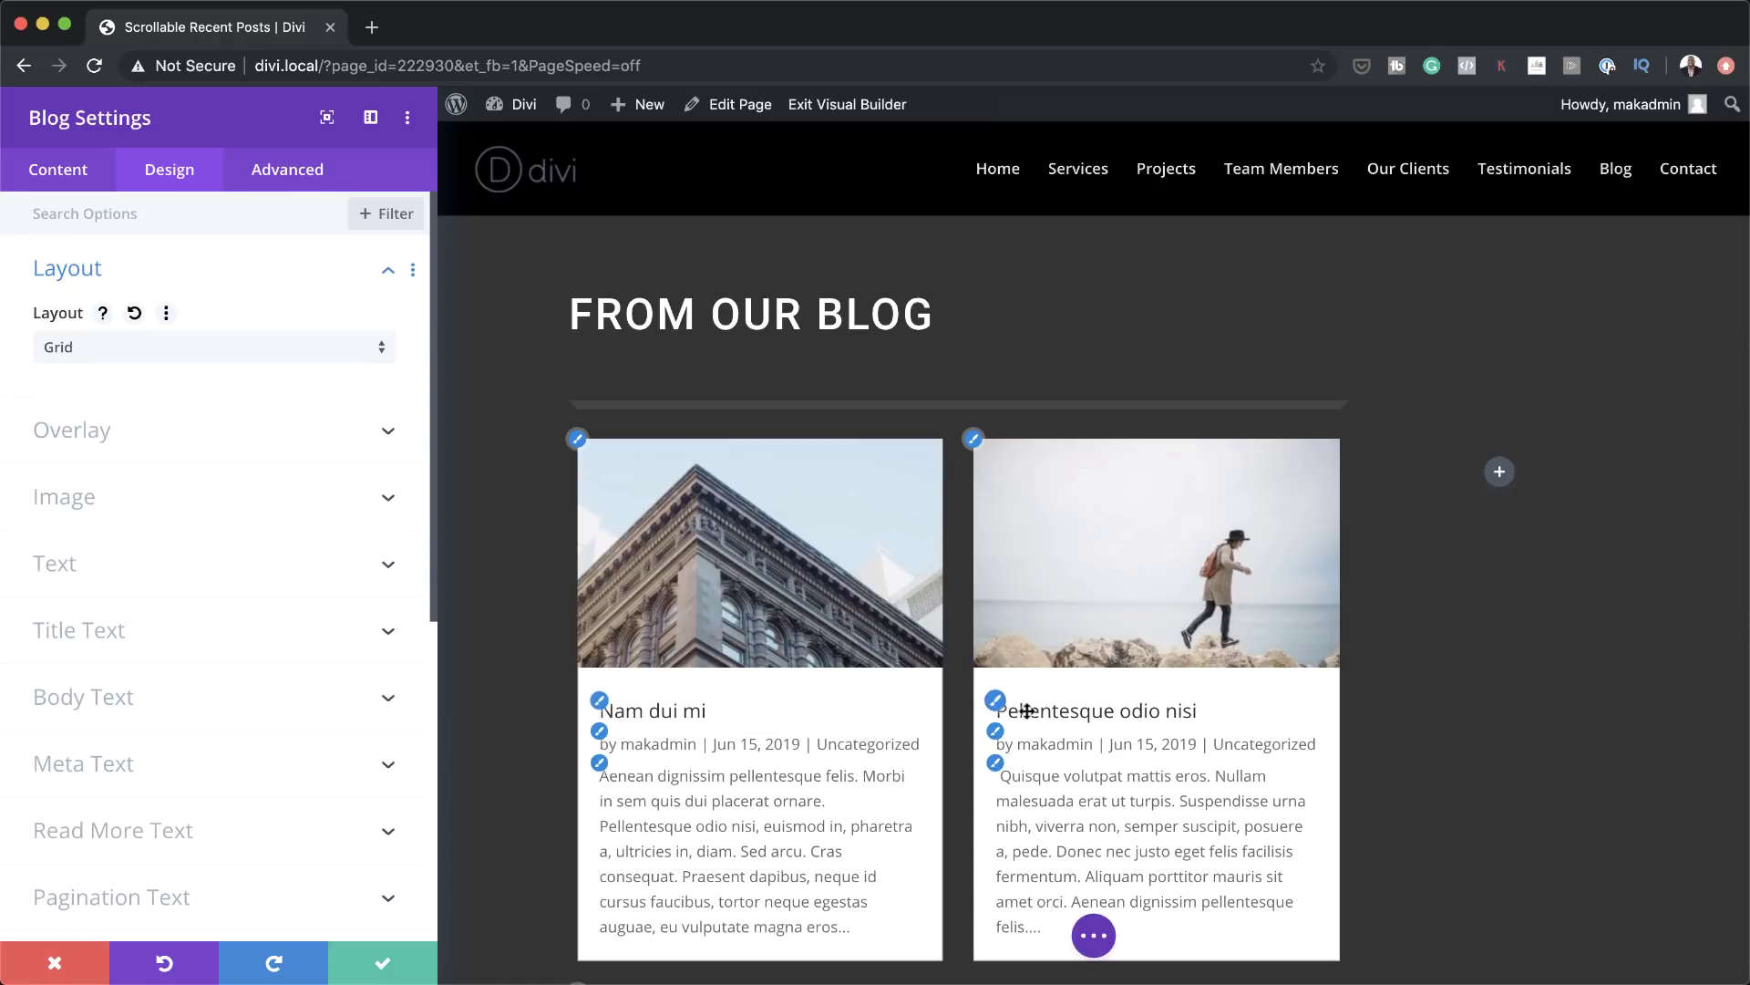
Set the font of the blog post titles to Roboto
left_click(604, 710)
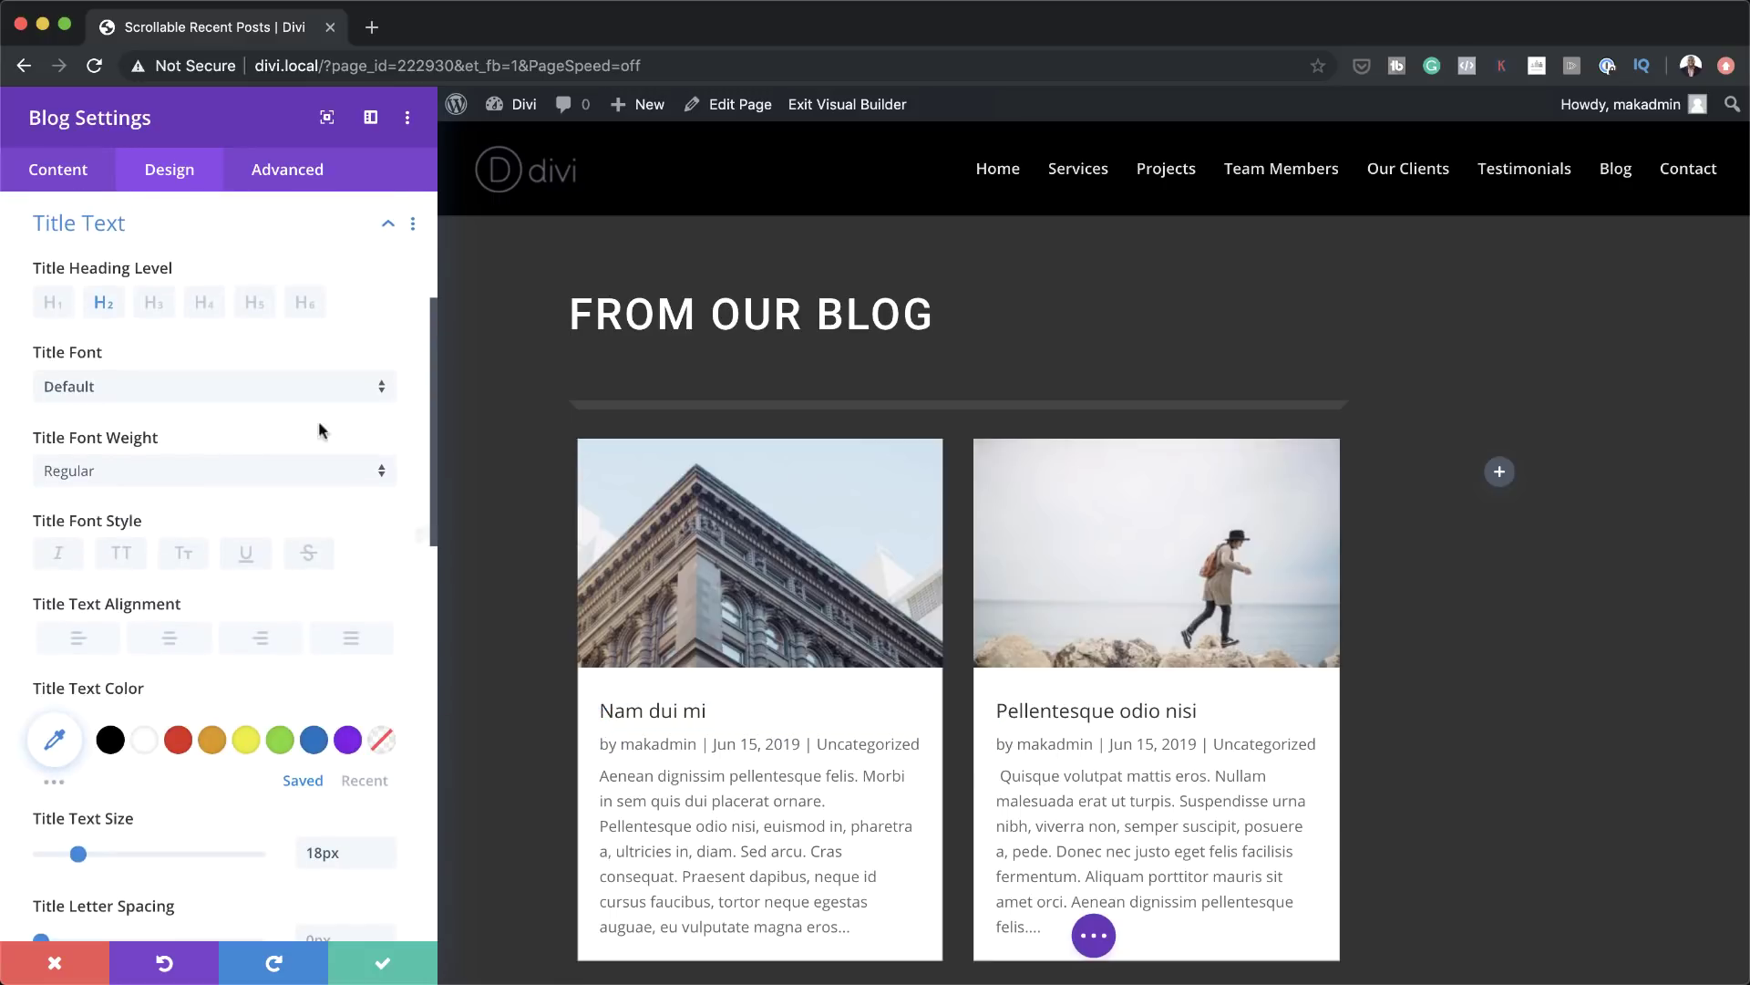
left_click(118, 394)
left_click(154, 302)
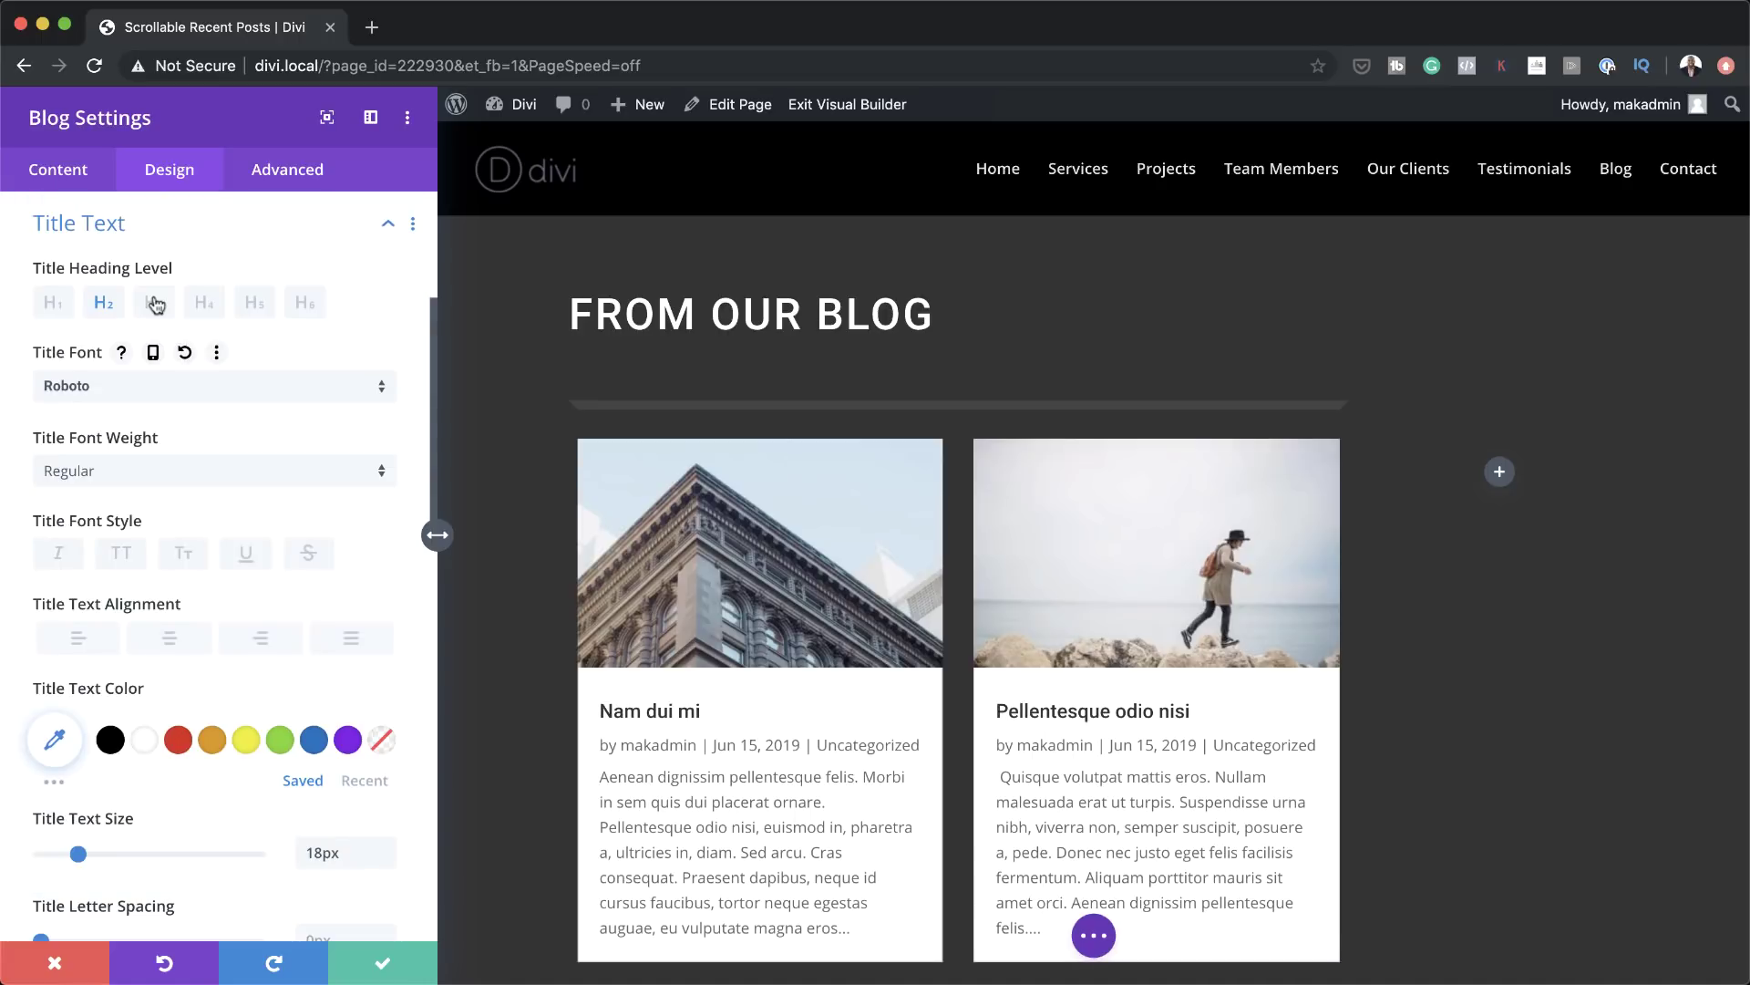
Style the blog posts' meta text with the Roboto font, Light weight and uppercase style
scroll(681, 743, "down", 3)
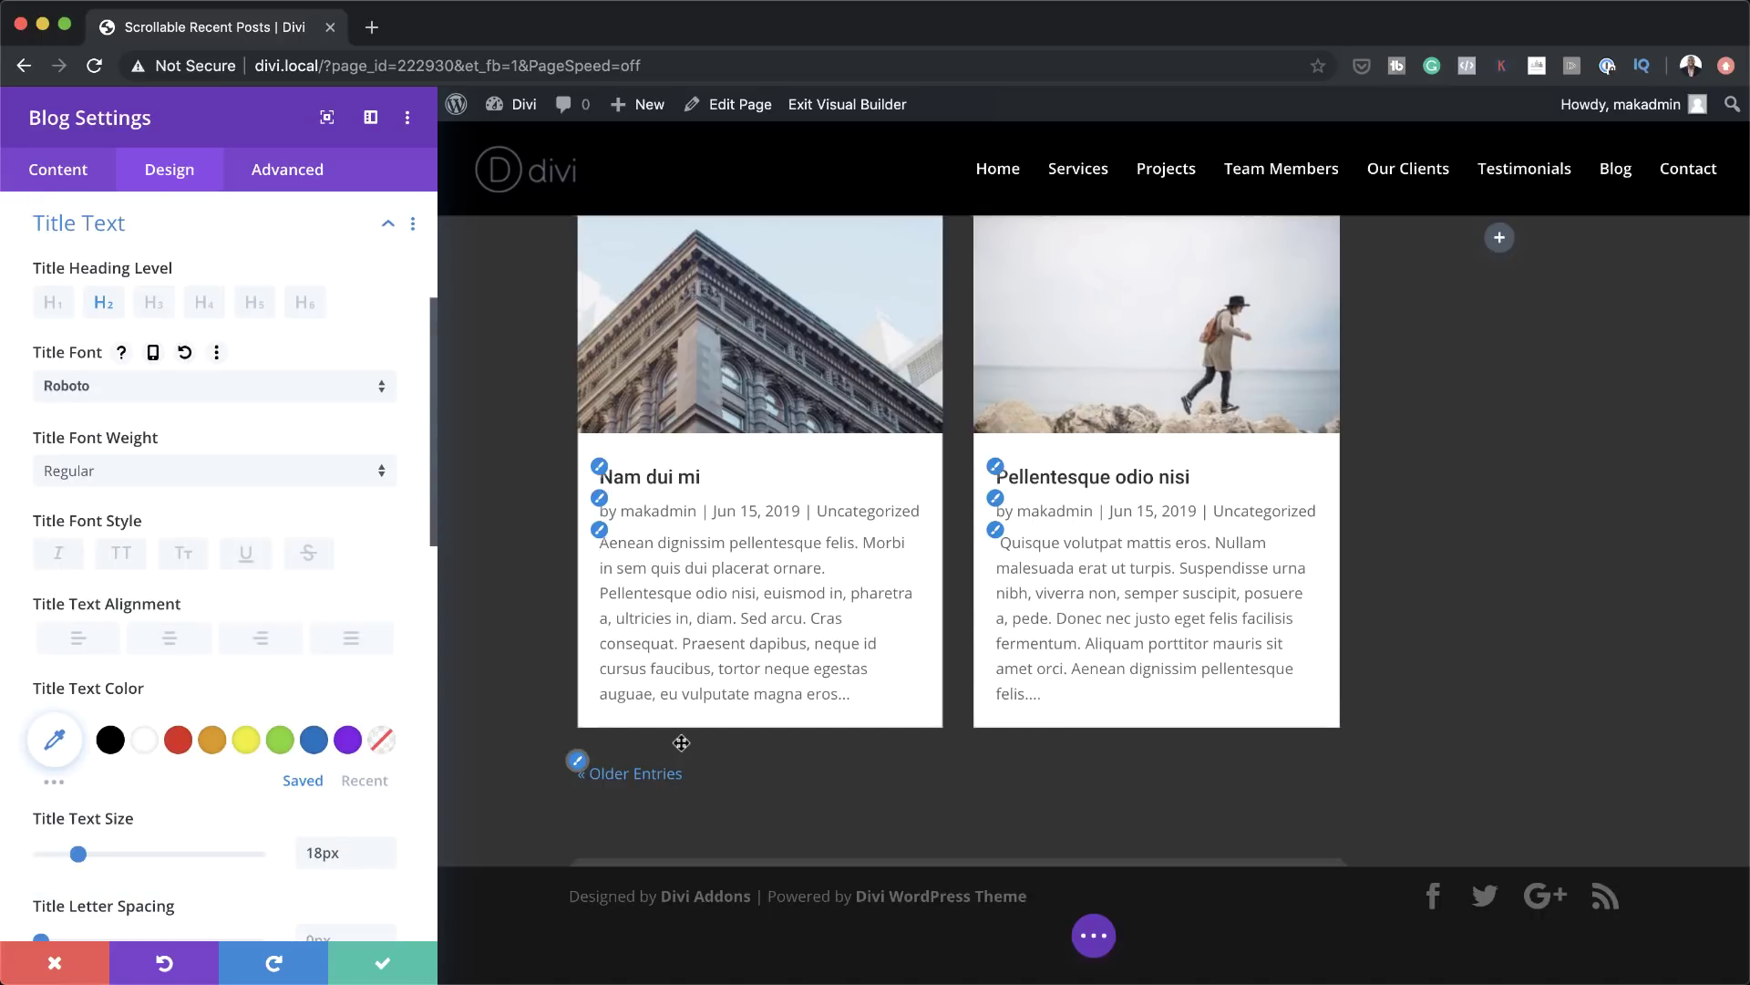
left_click(598, 514)
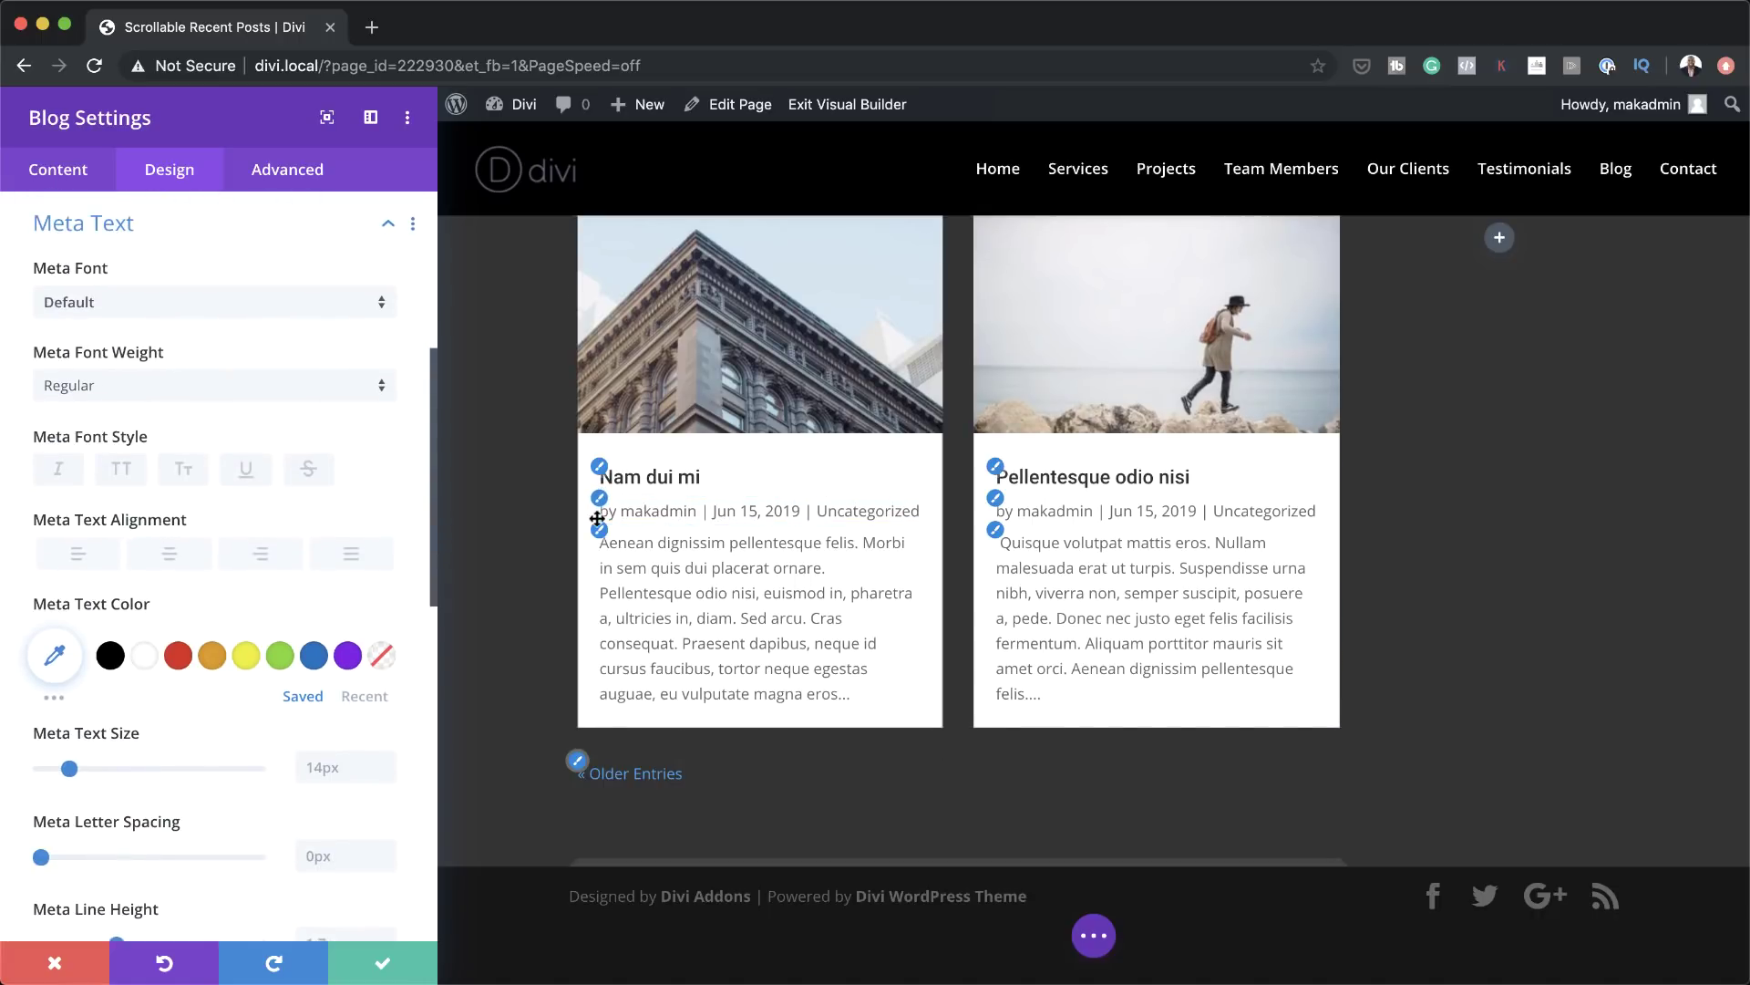
left_click(114, 304)
left_click(116, 308)
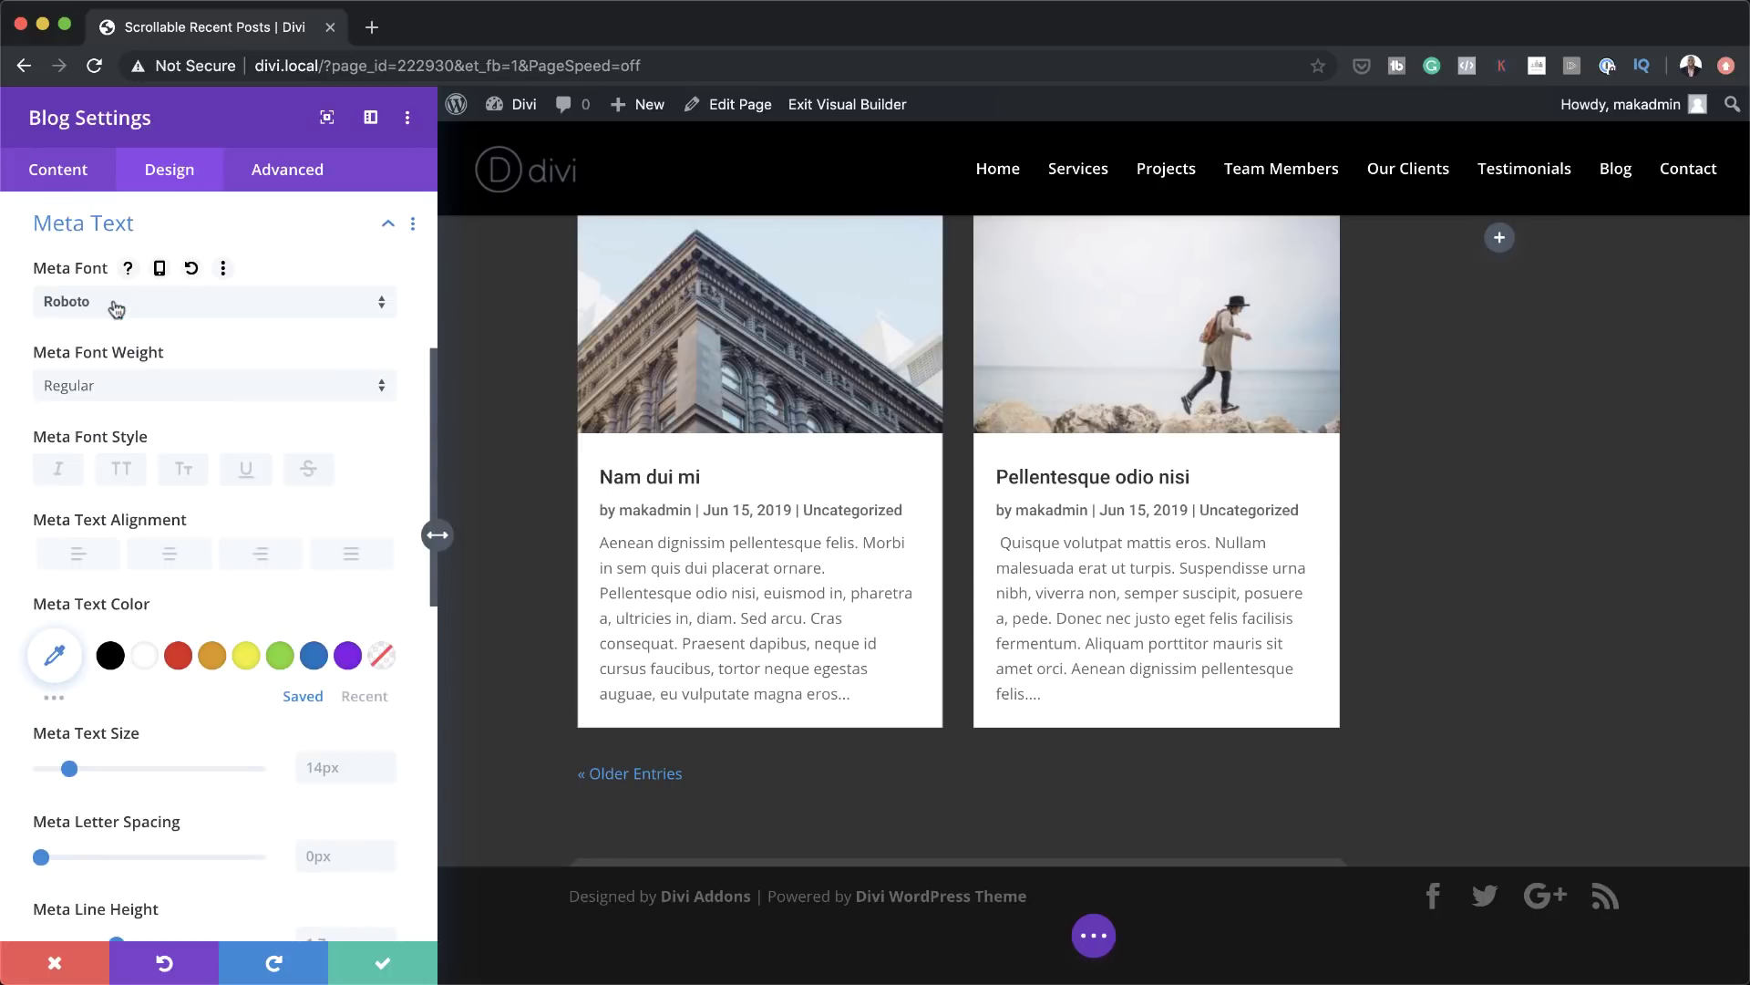
left_click(122, 399)
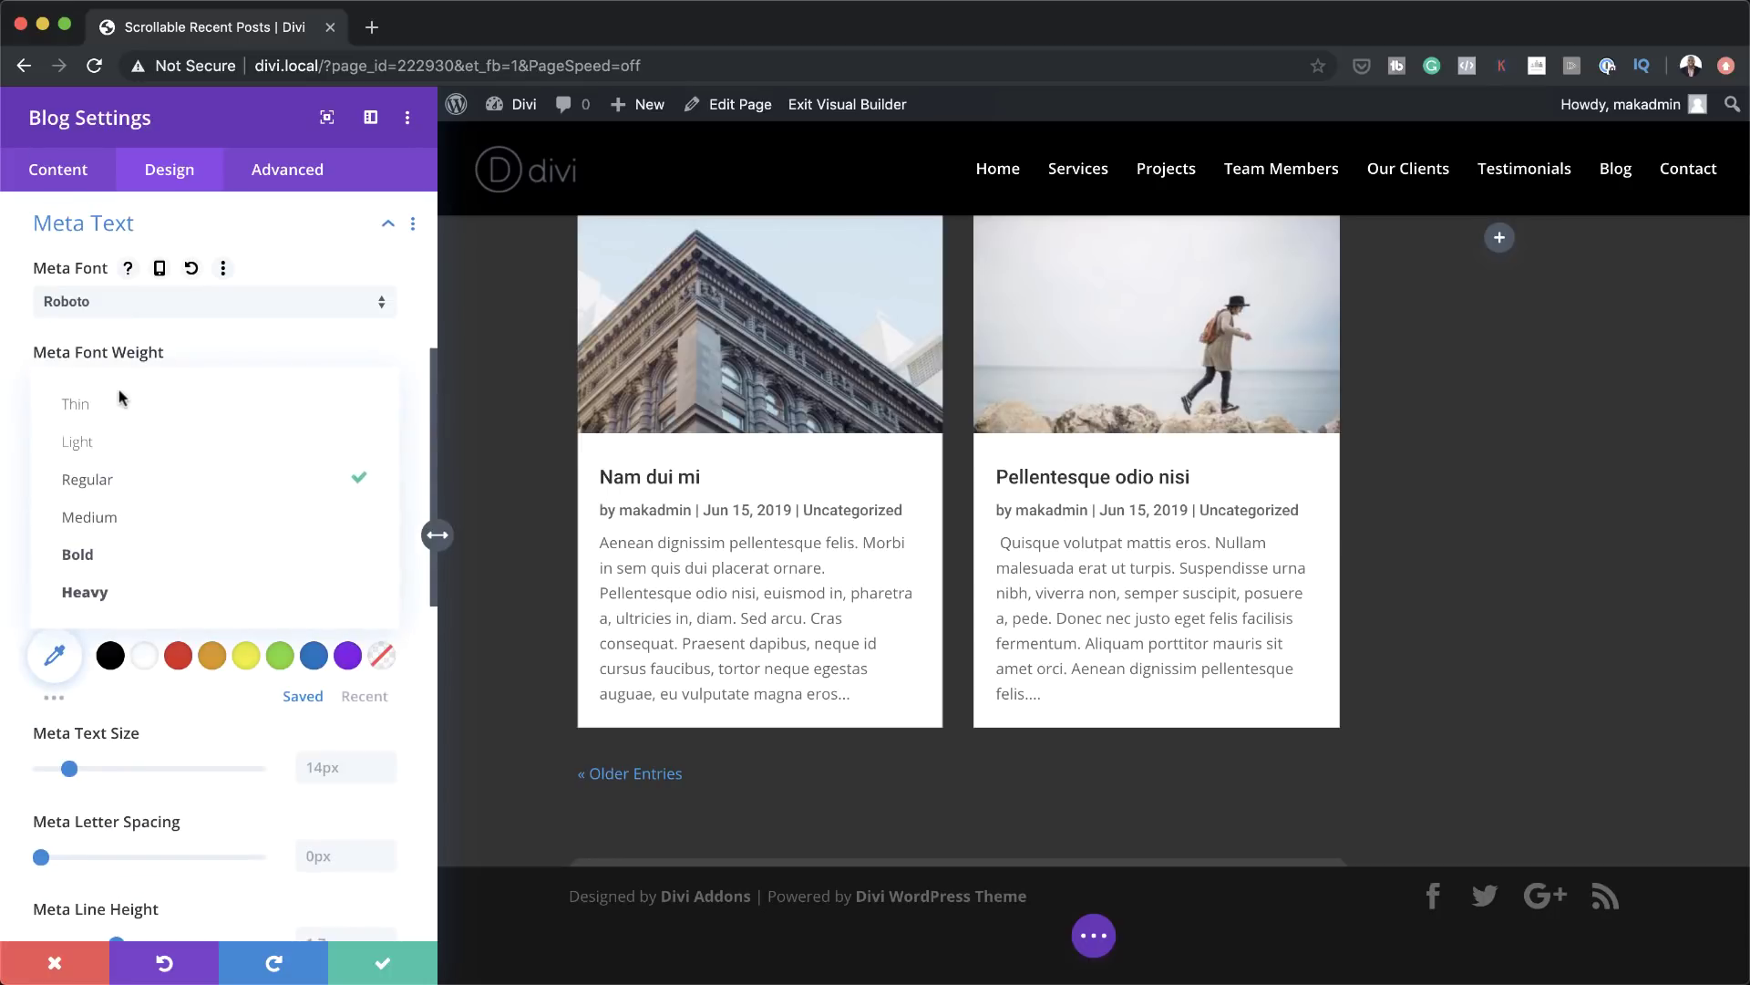
left_click(154, 445)
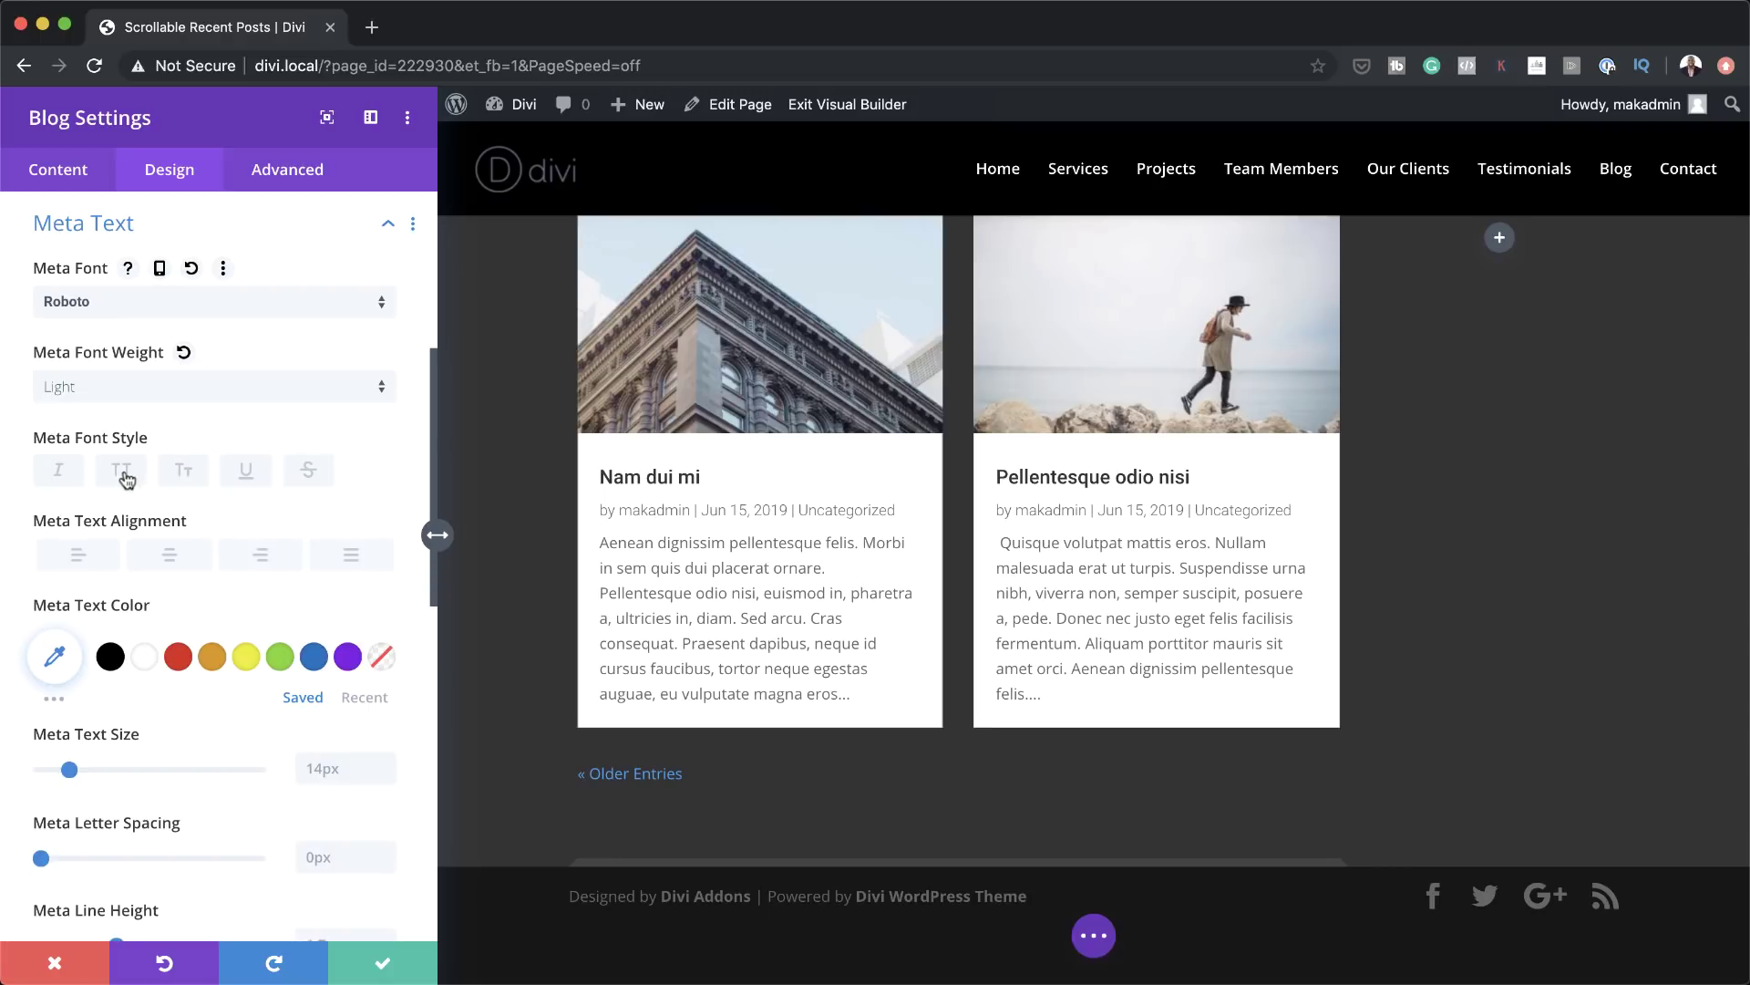
left_click(122, 472)
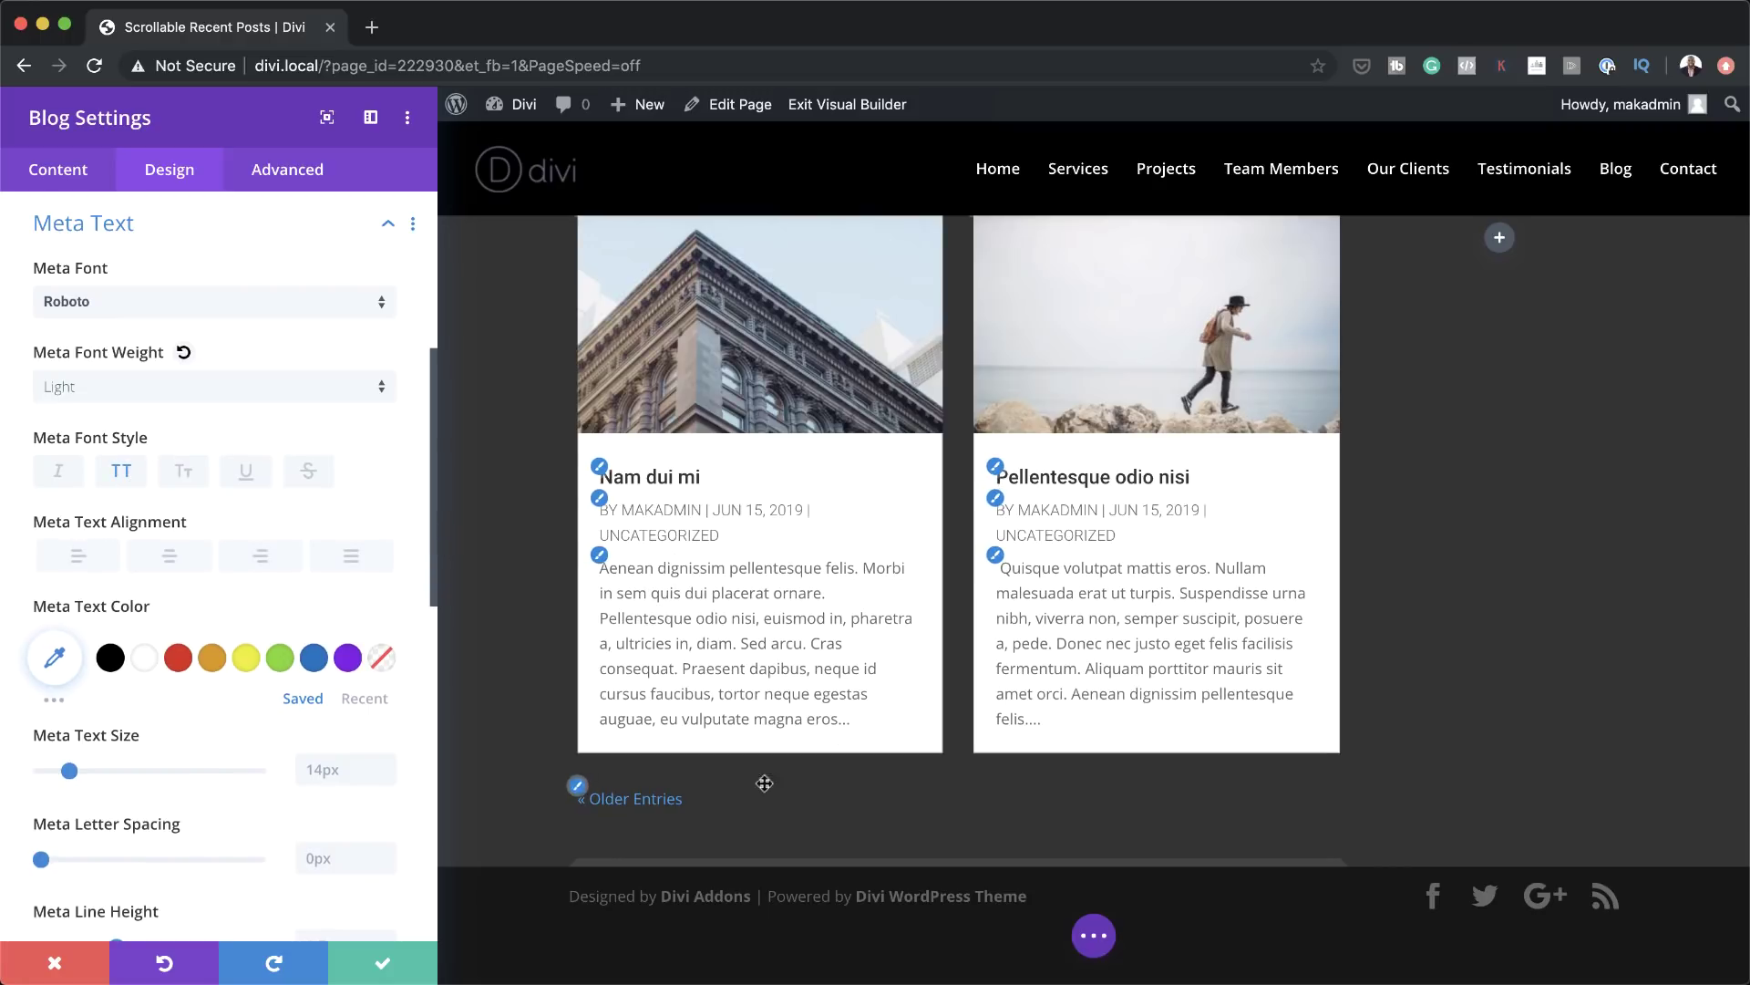
Style the Blog module's pagination text in white with the Roboto font and uppercase style
left_click(578, 789)
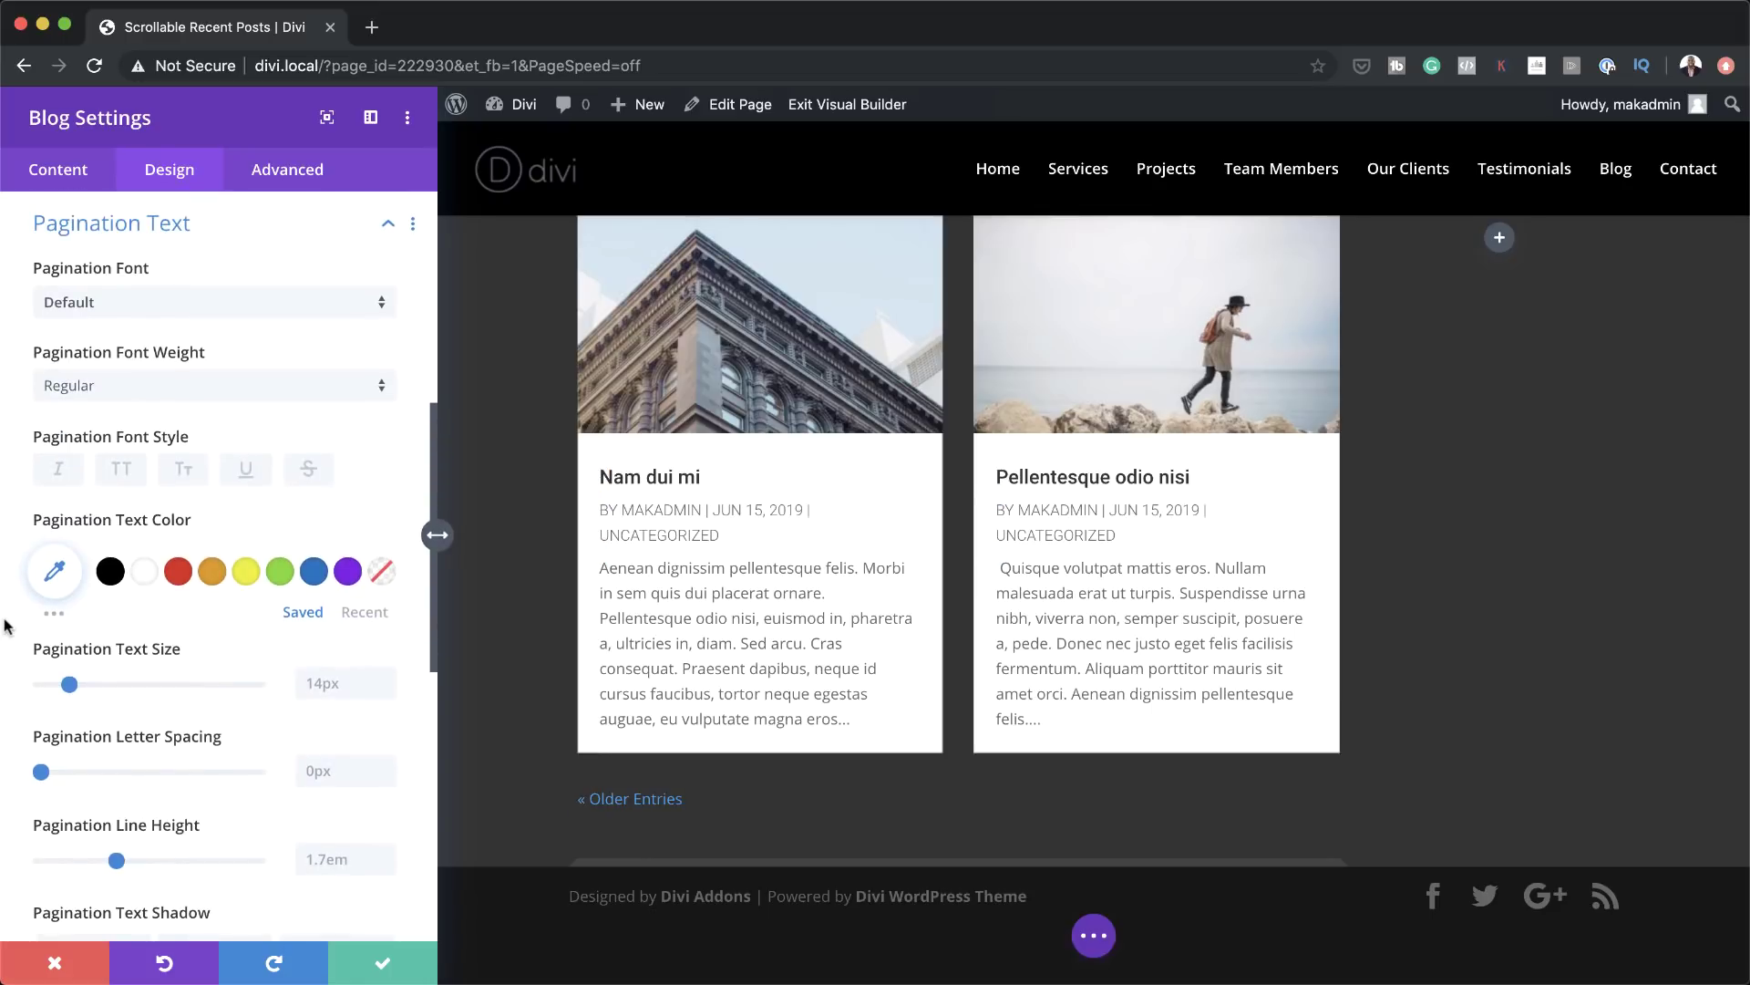
left_click(146, 582)
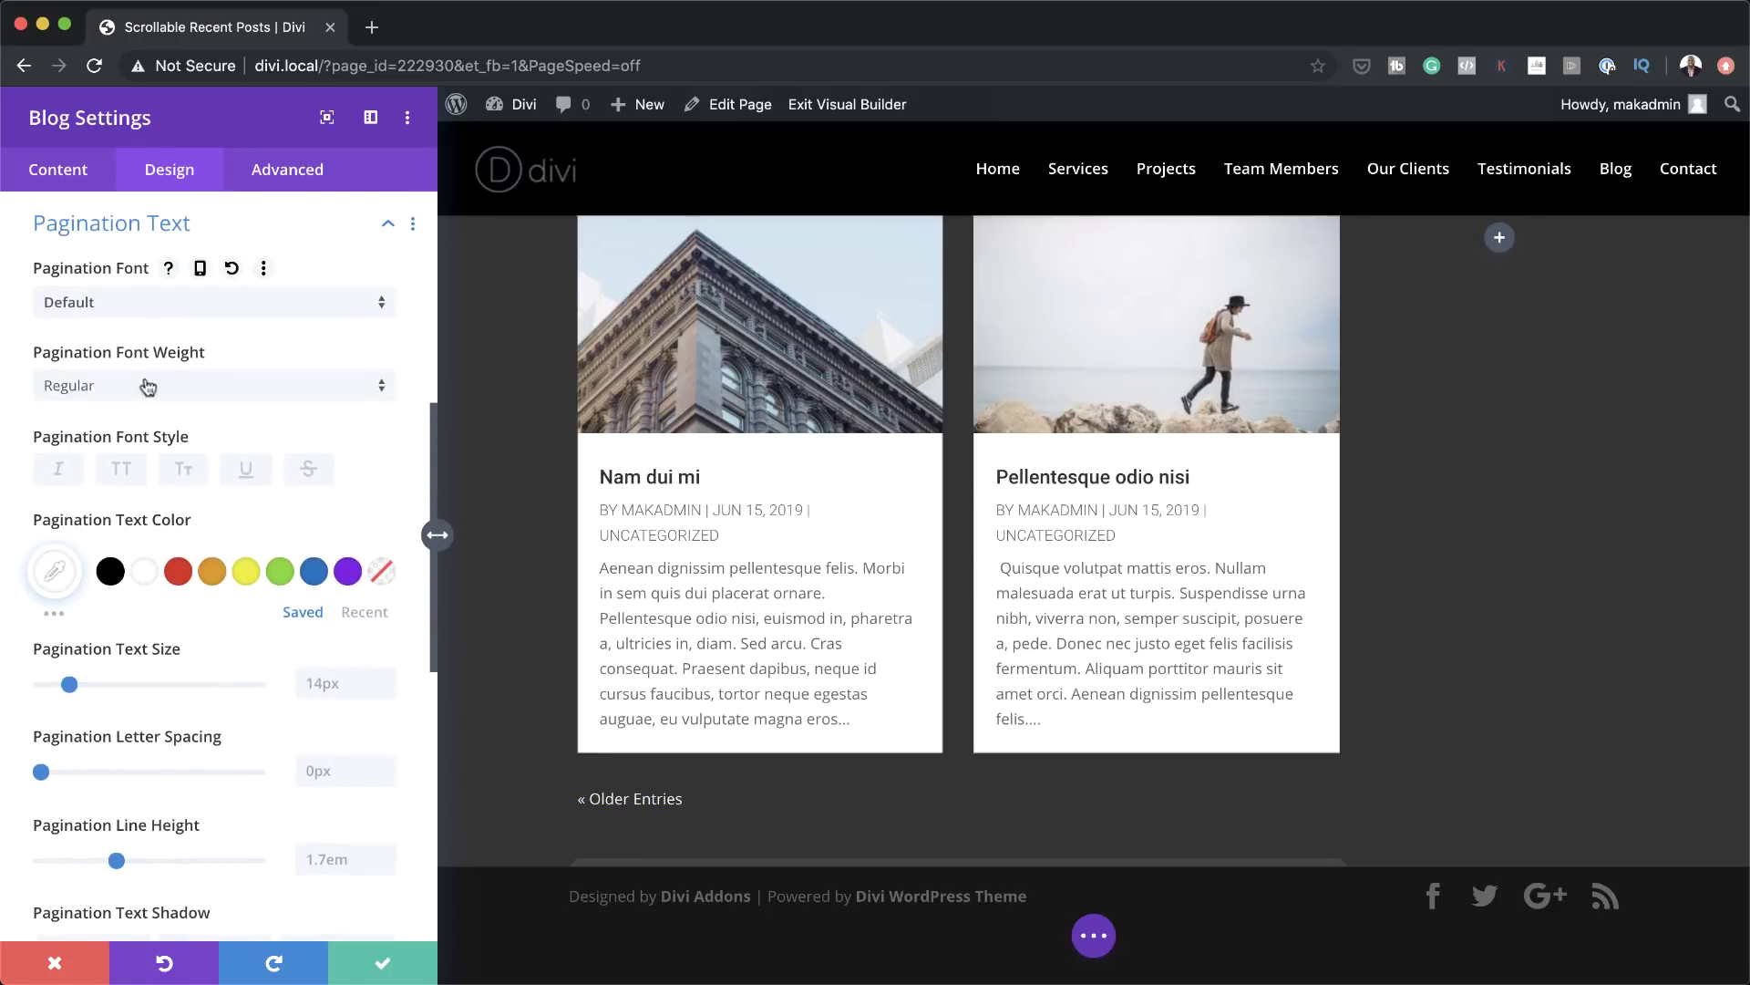
left_click(117, 303)
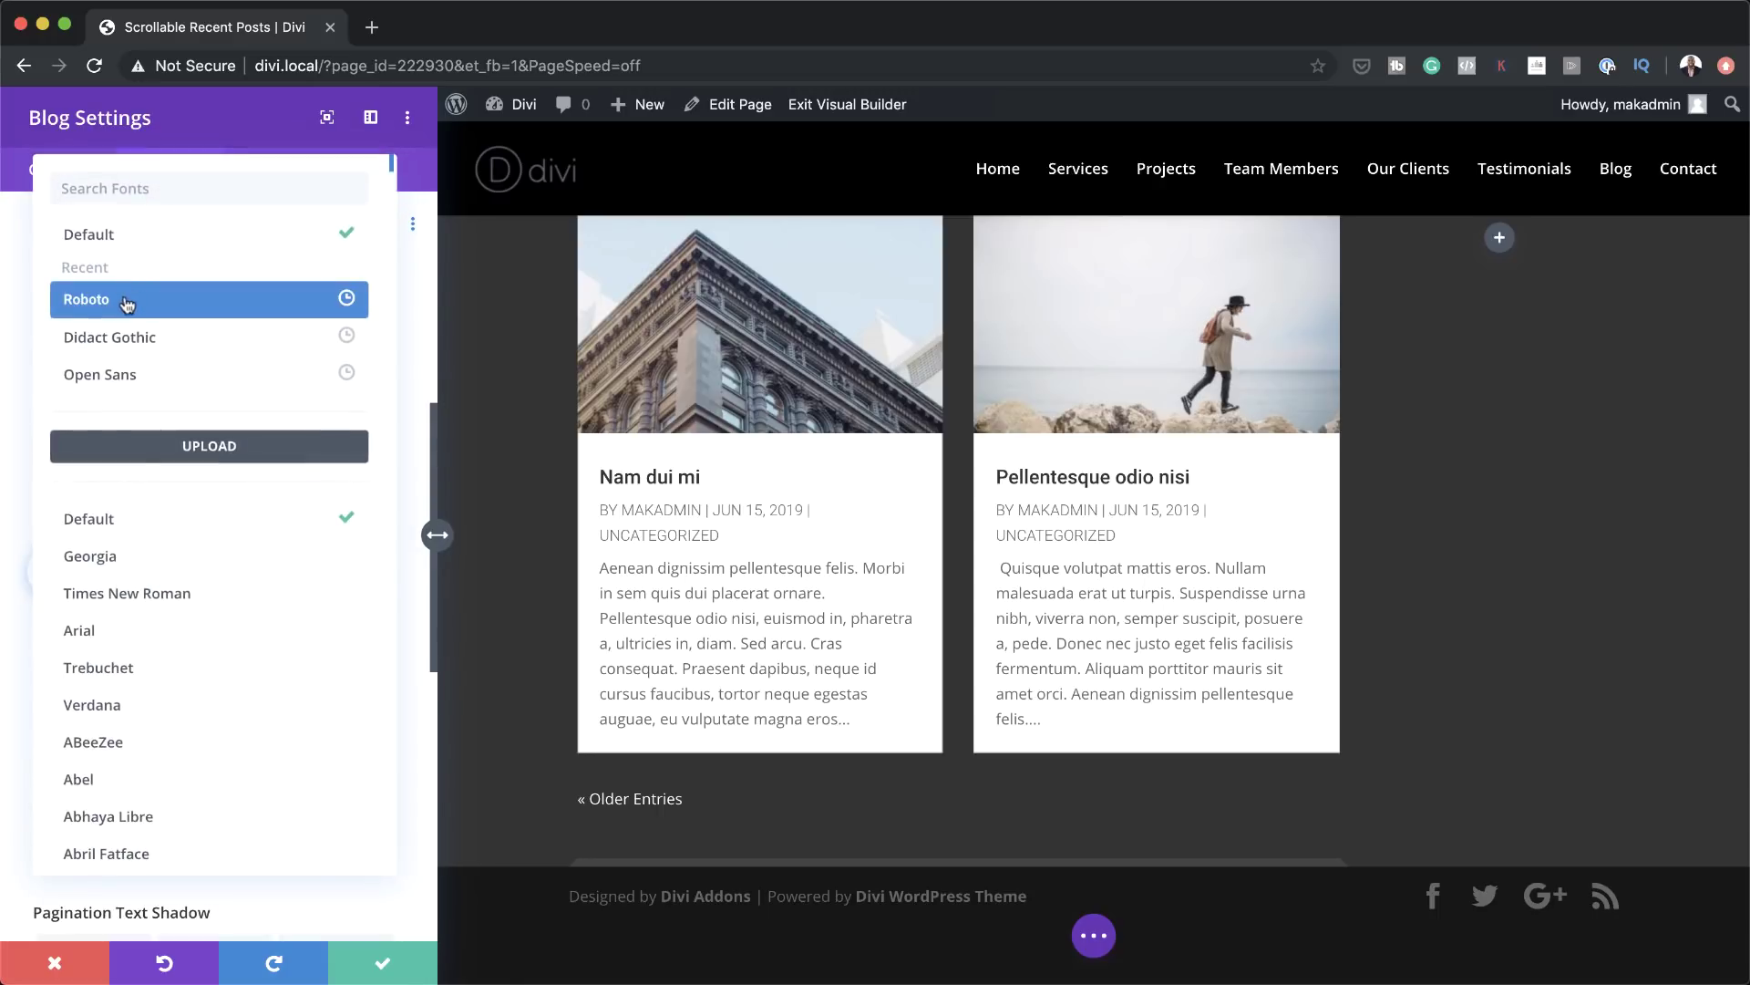
left_click(132, 293)
left_click(124, 476)
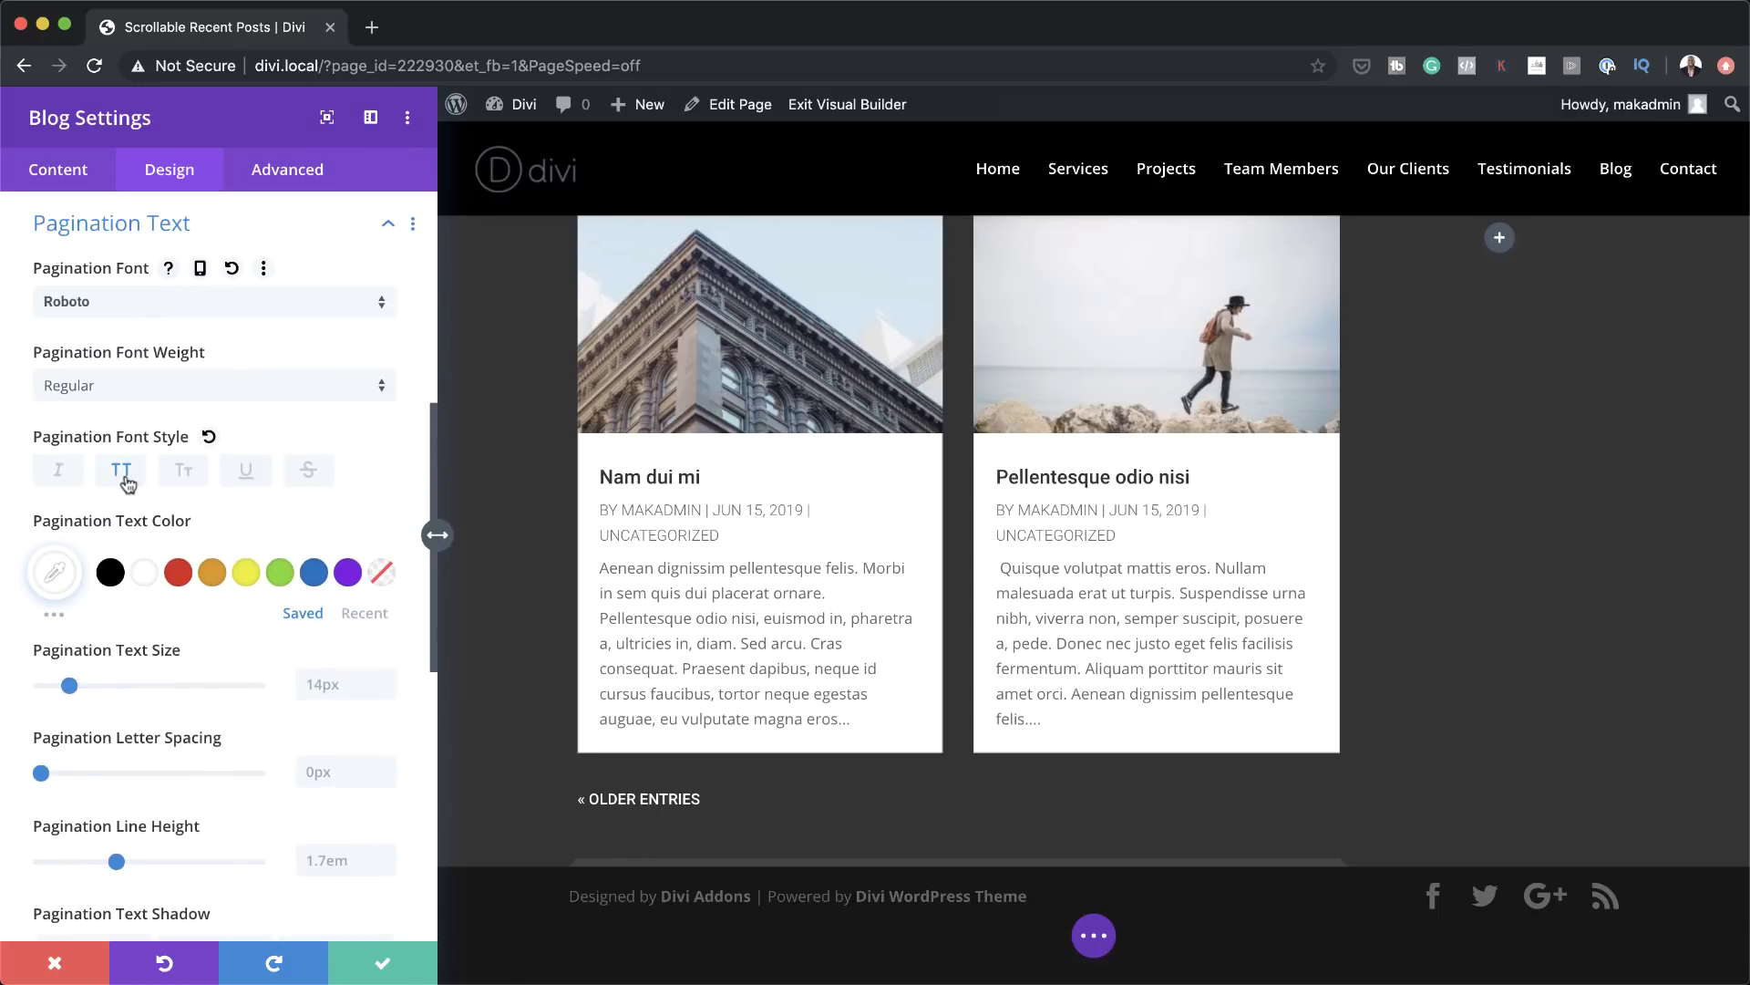
Set the pagination text size to 18px and its letter spacing to 2px, and save the Blog module settings
left_click(321, 691)
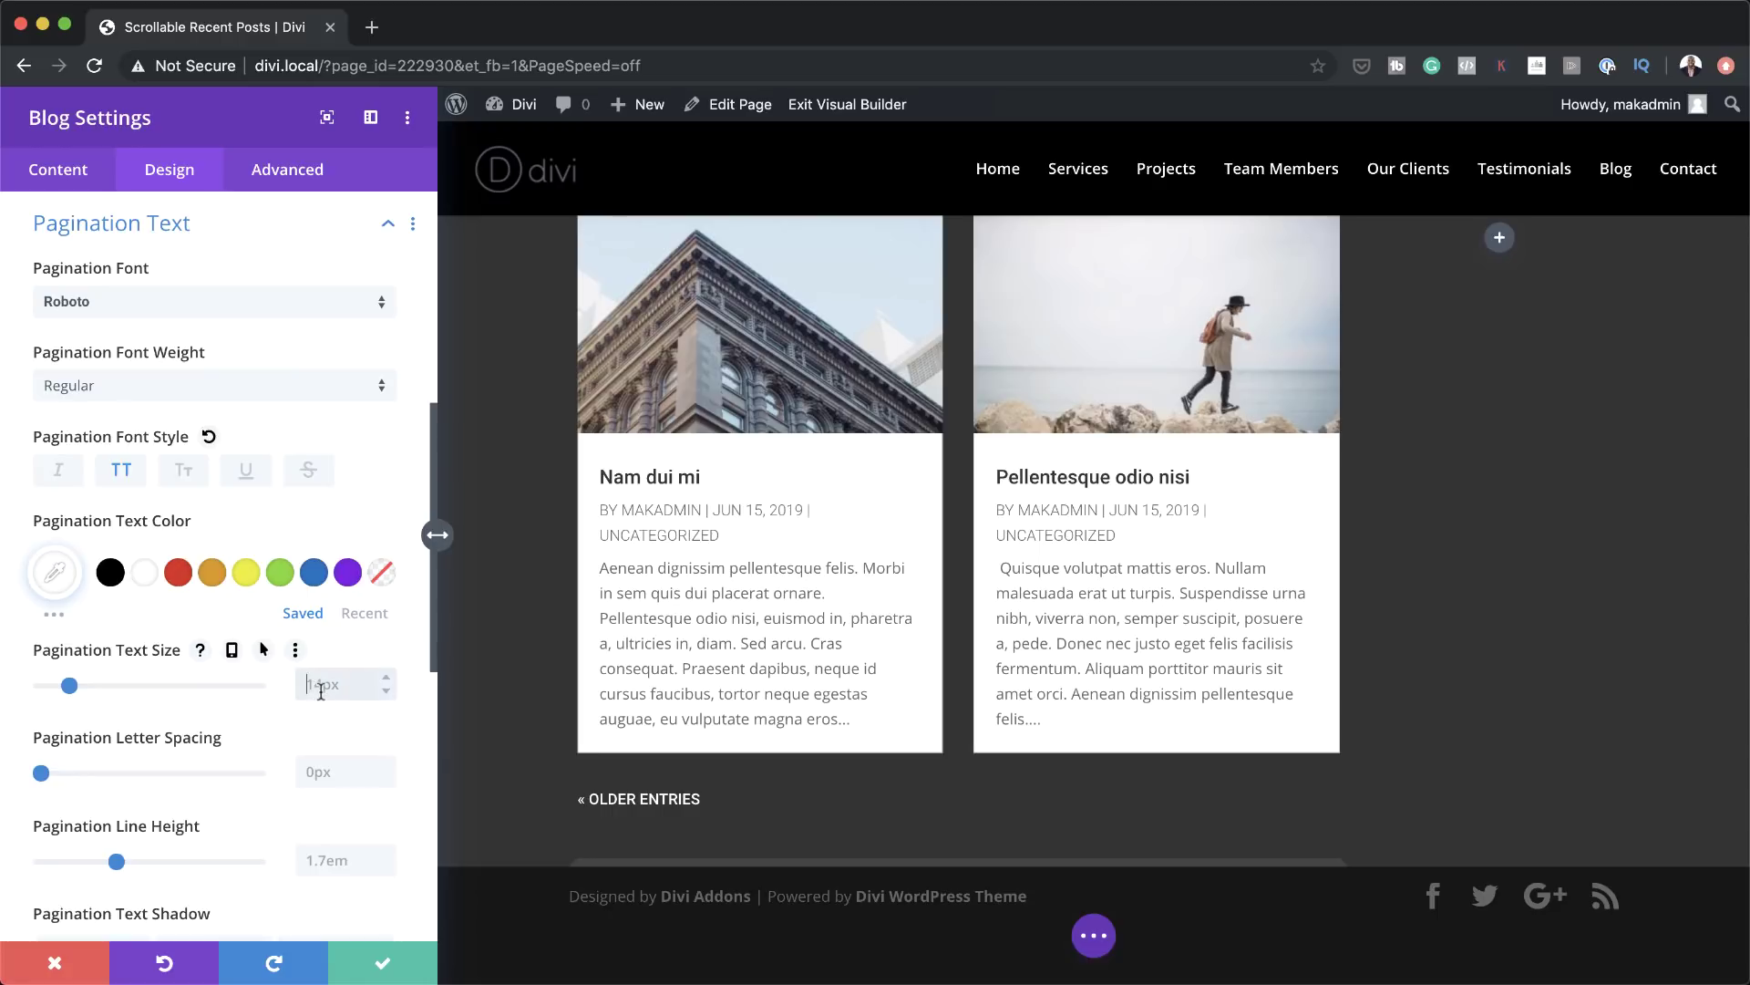
type("18px")
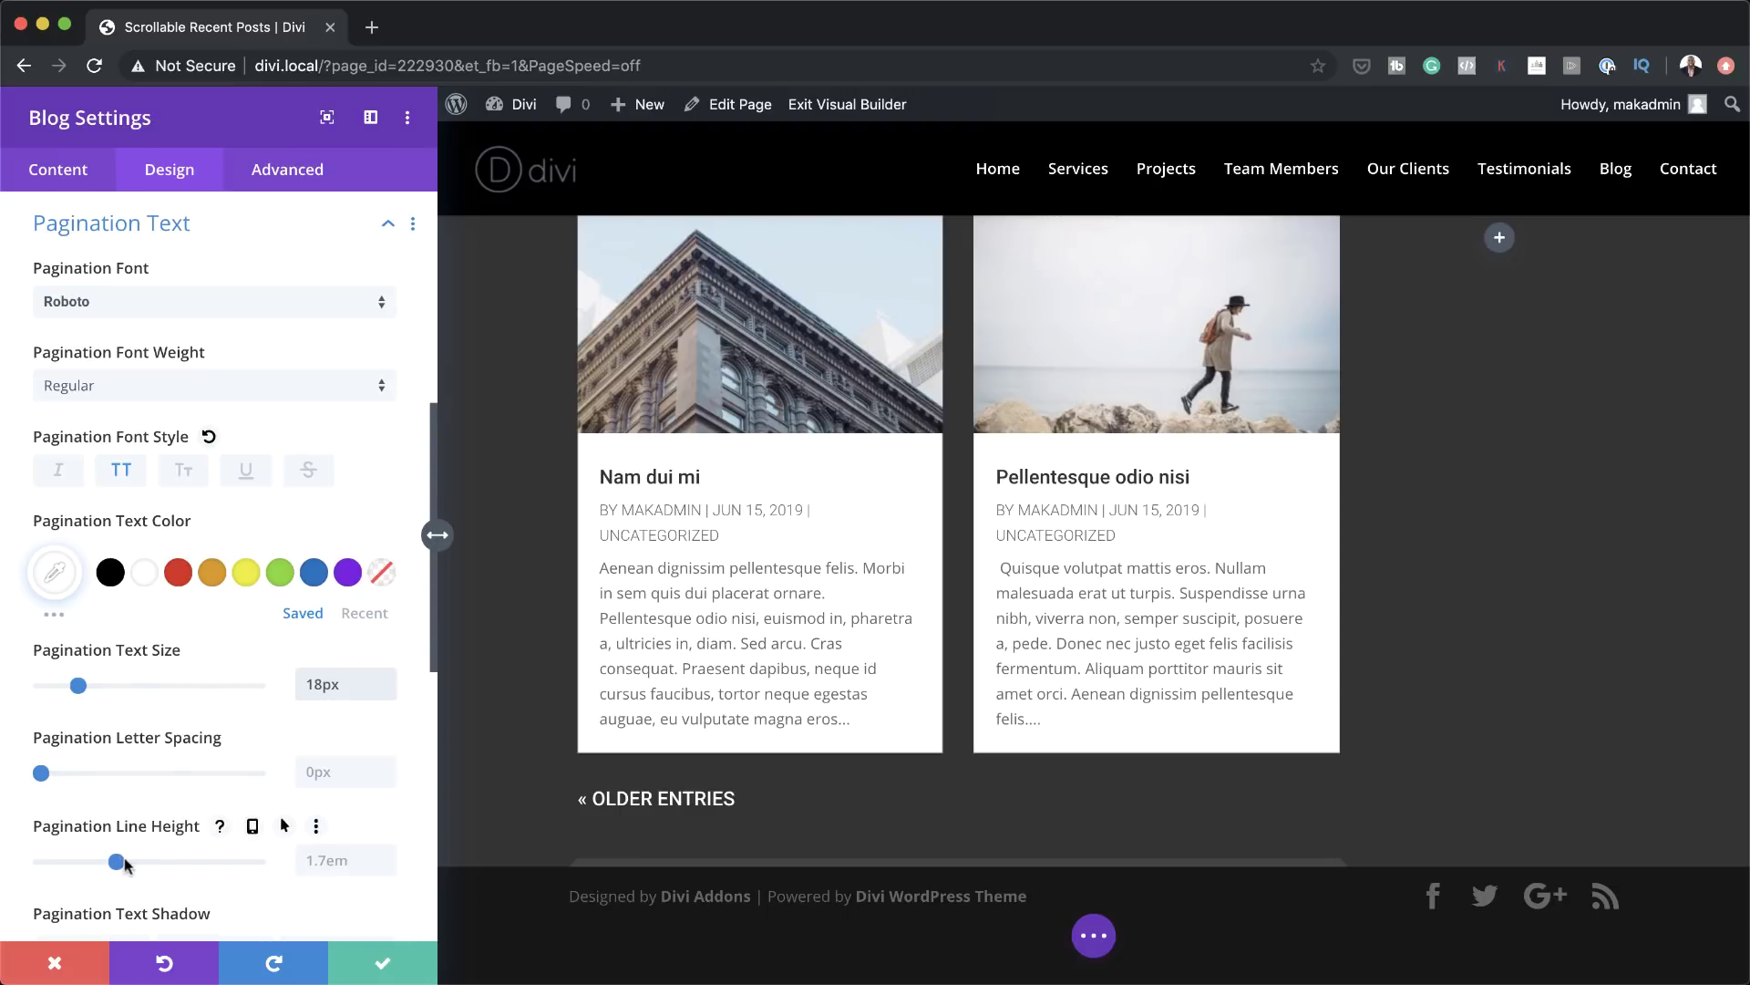
left_click_drag(41, 774, 44, 776)
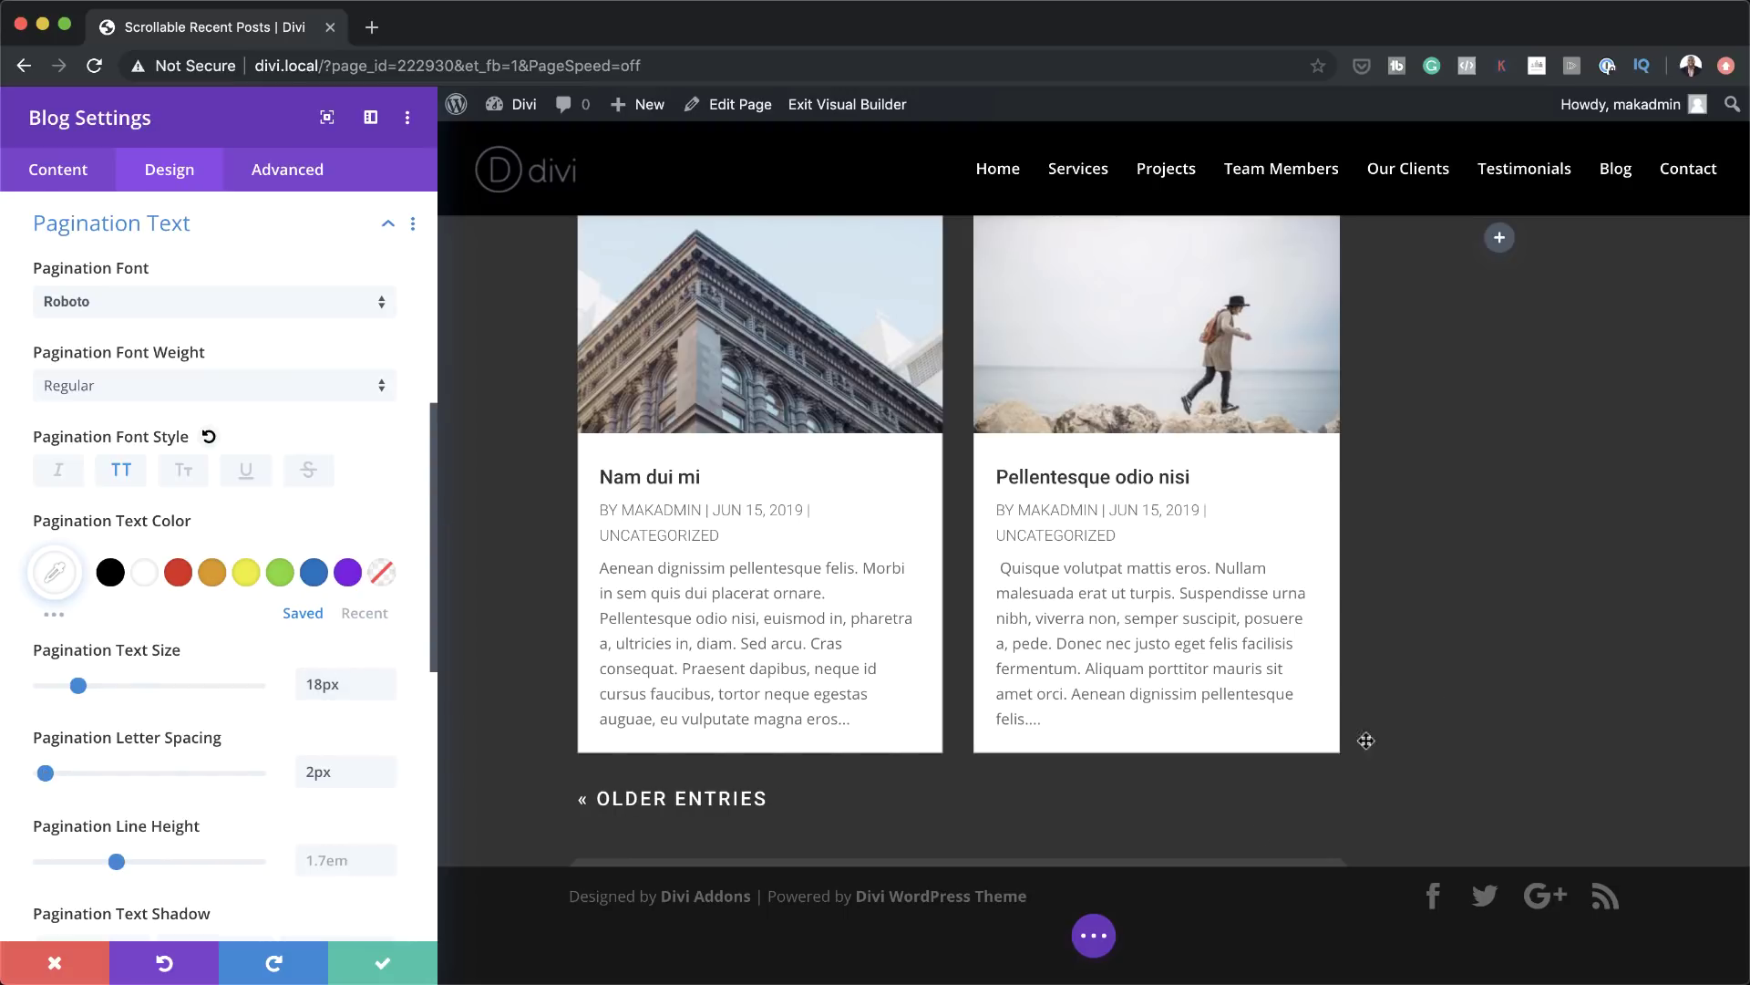
left_click(382, 962)
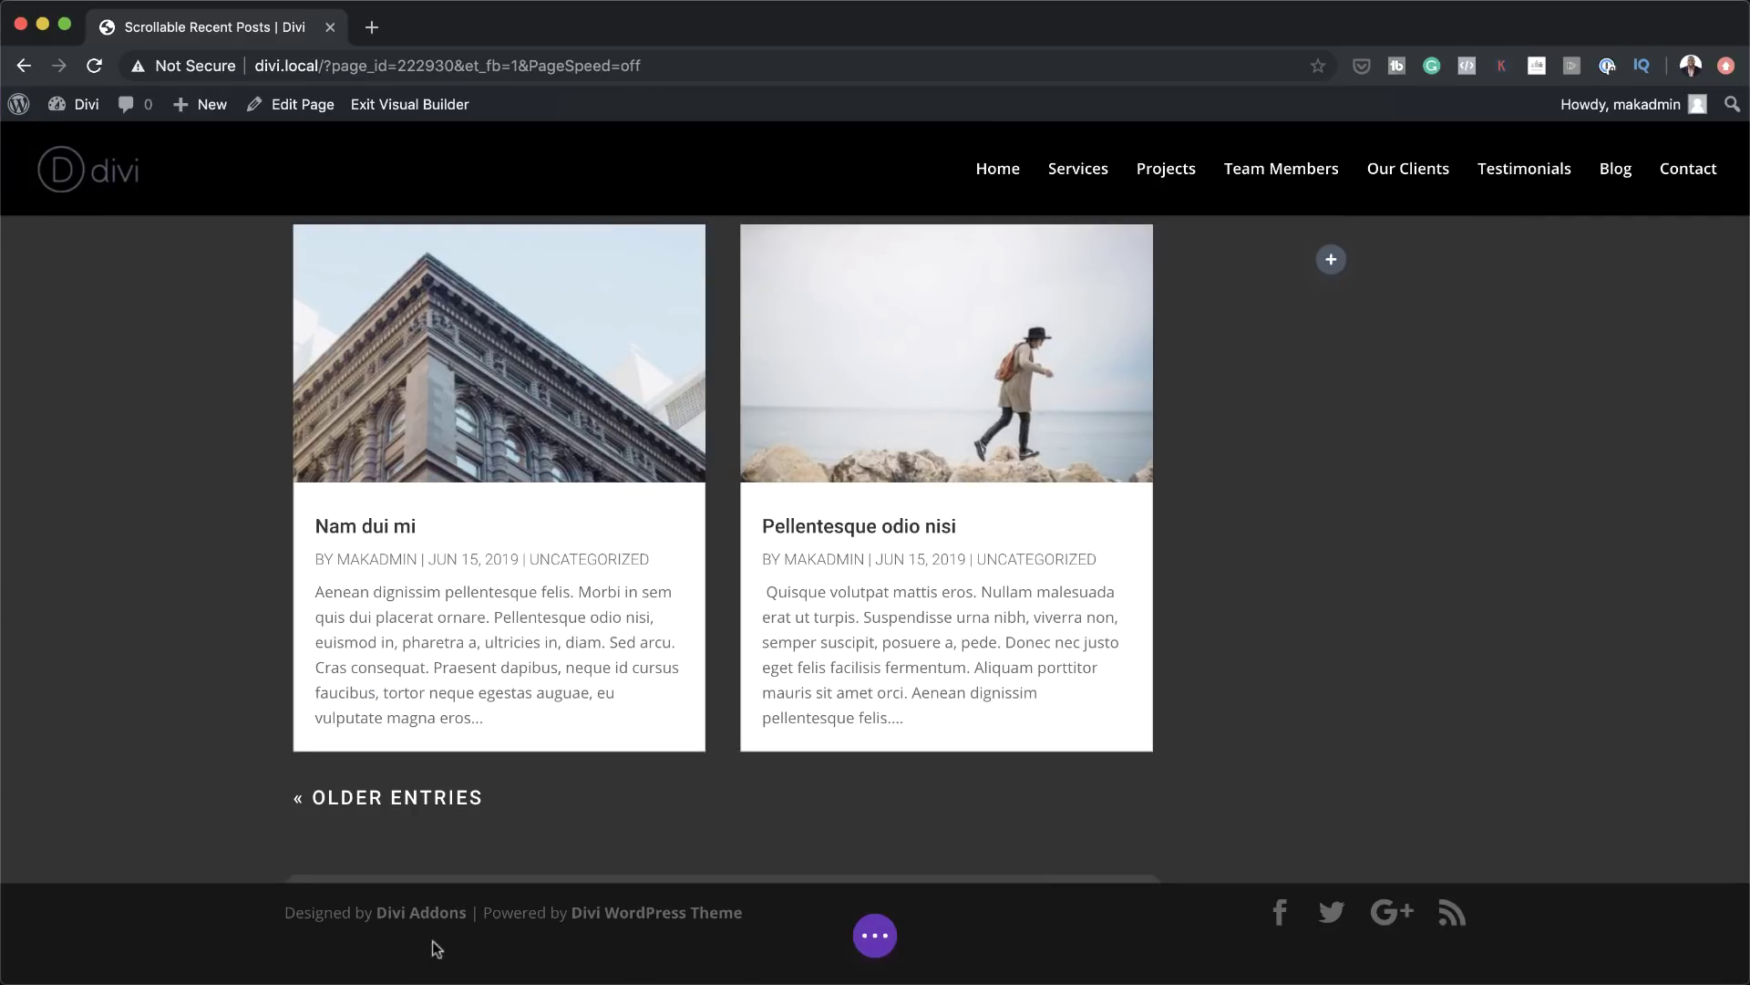
Insert a Sidebar module in the empty column beside the blog grid and set its widget area to Recent Posts
scroll(1604, 647, "up", 5)
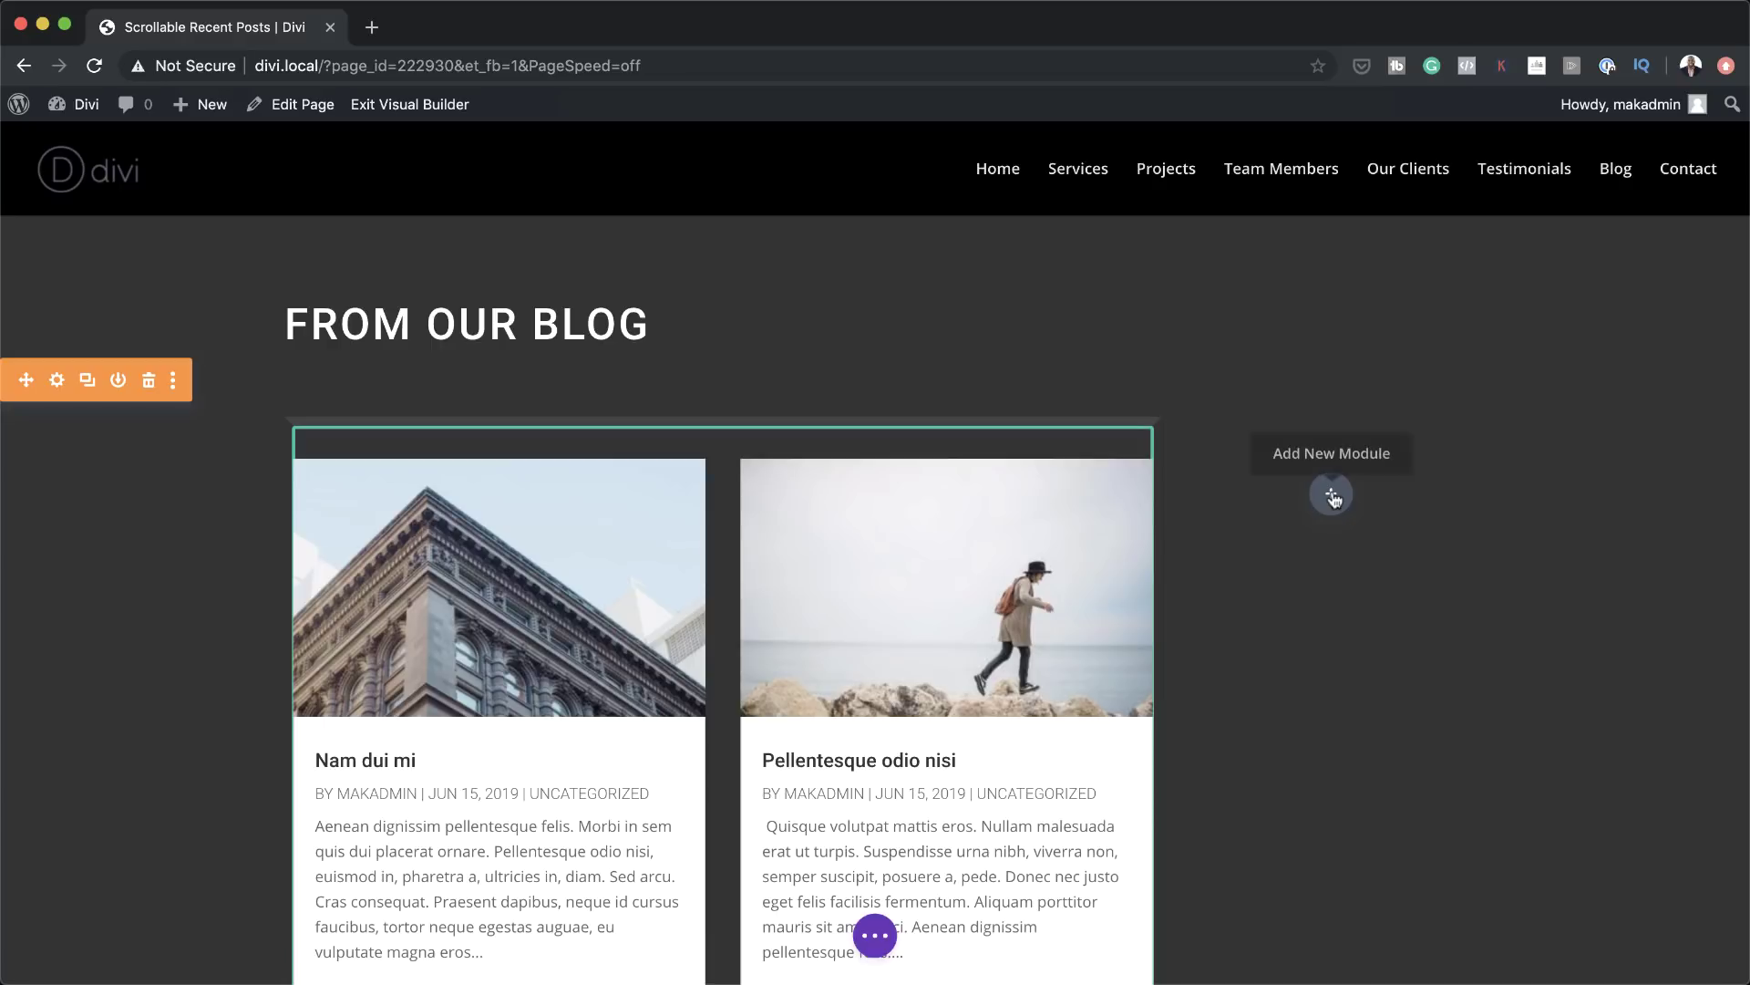
left_click(1331, 496)
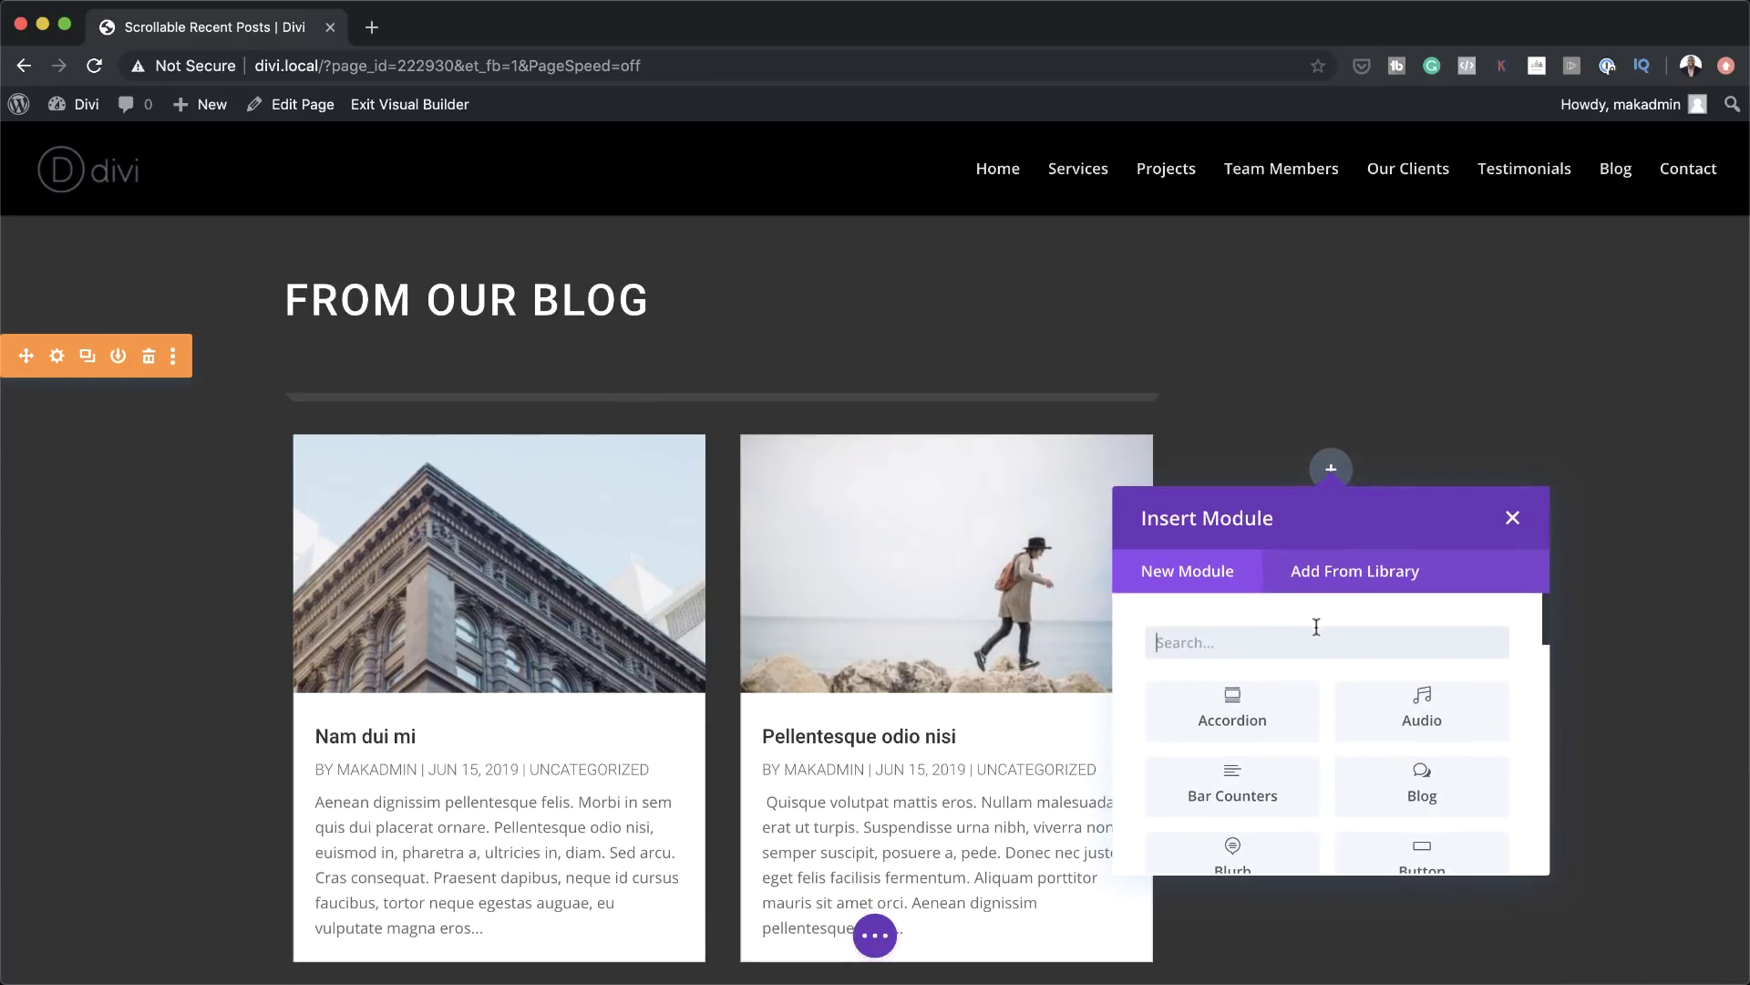
type("sea")
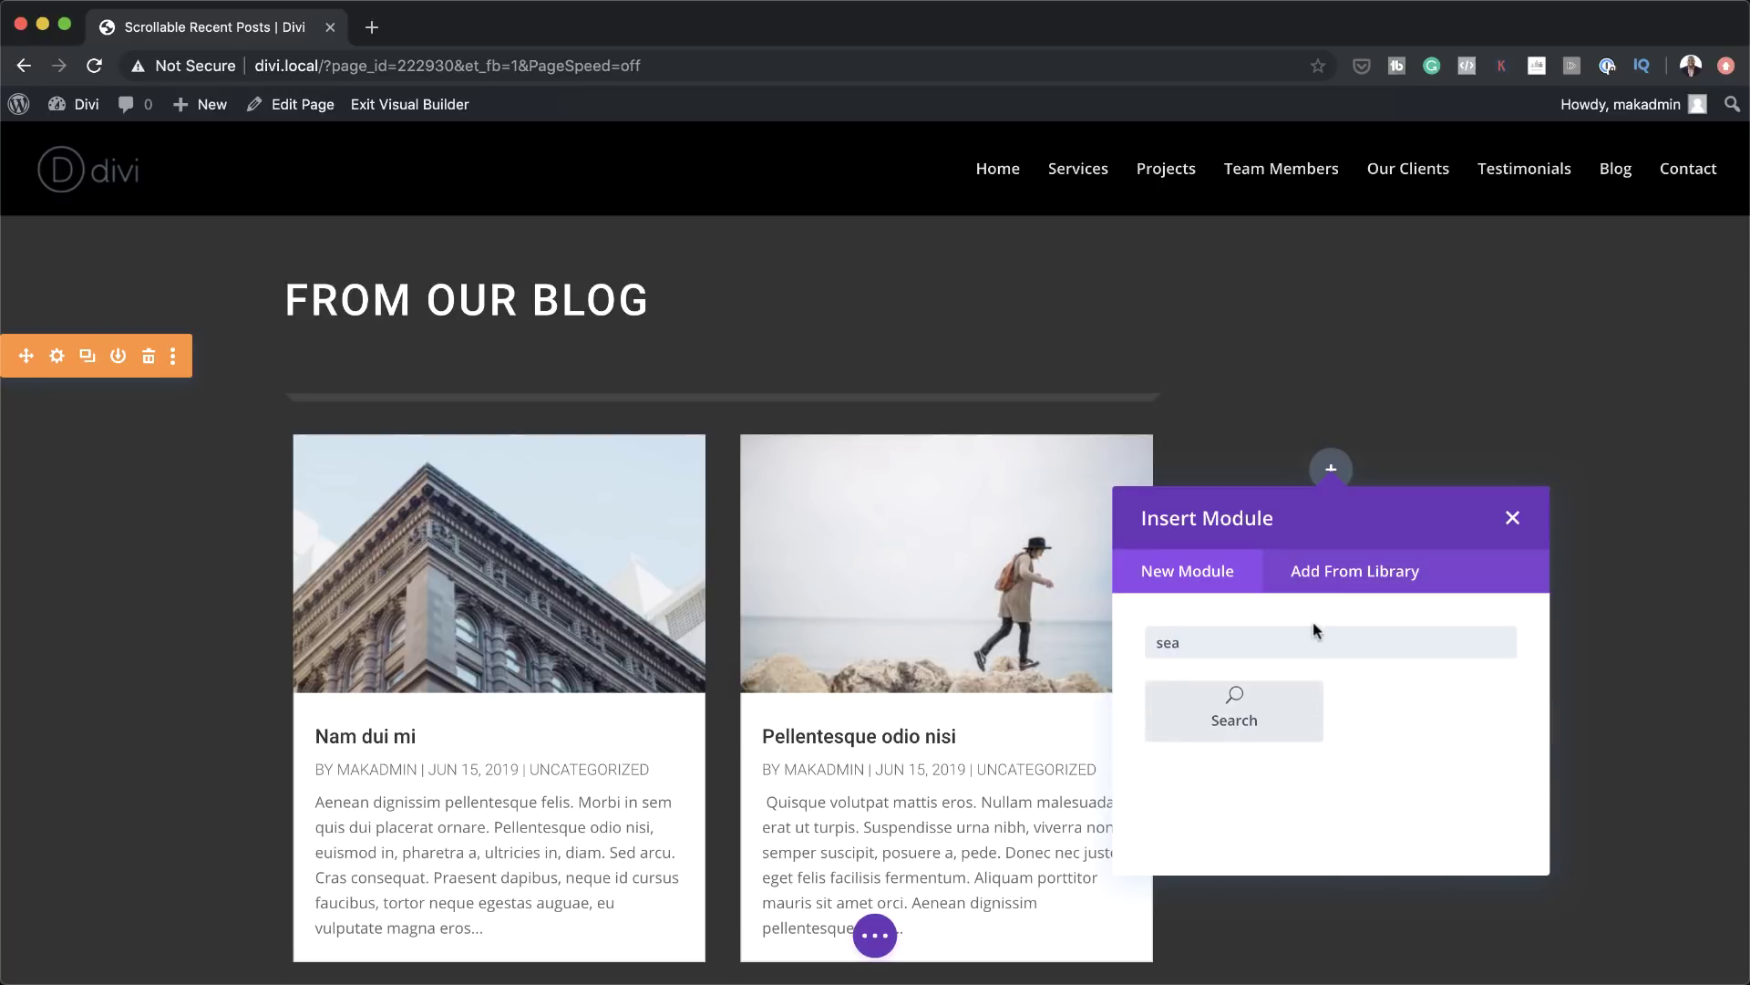
key("BackSpace")
key("BackSpace")
key("BackSpace")
type("si")
left_click(1287, 713)
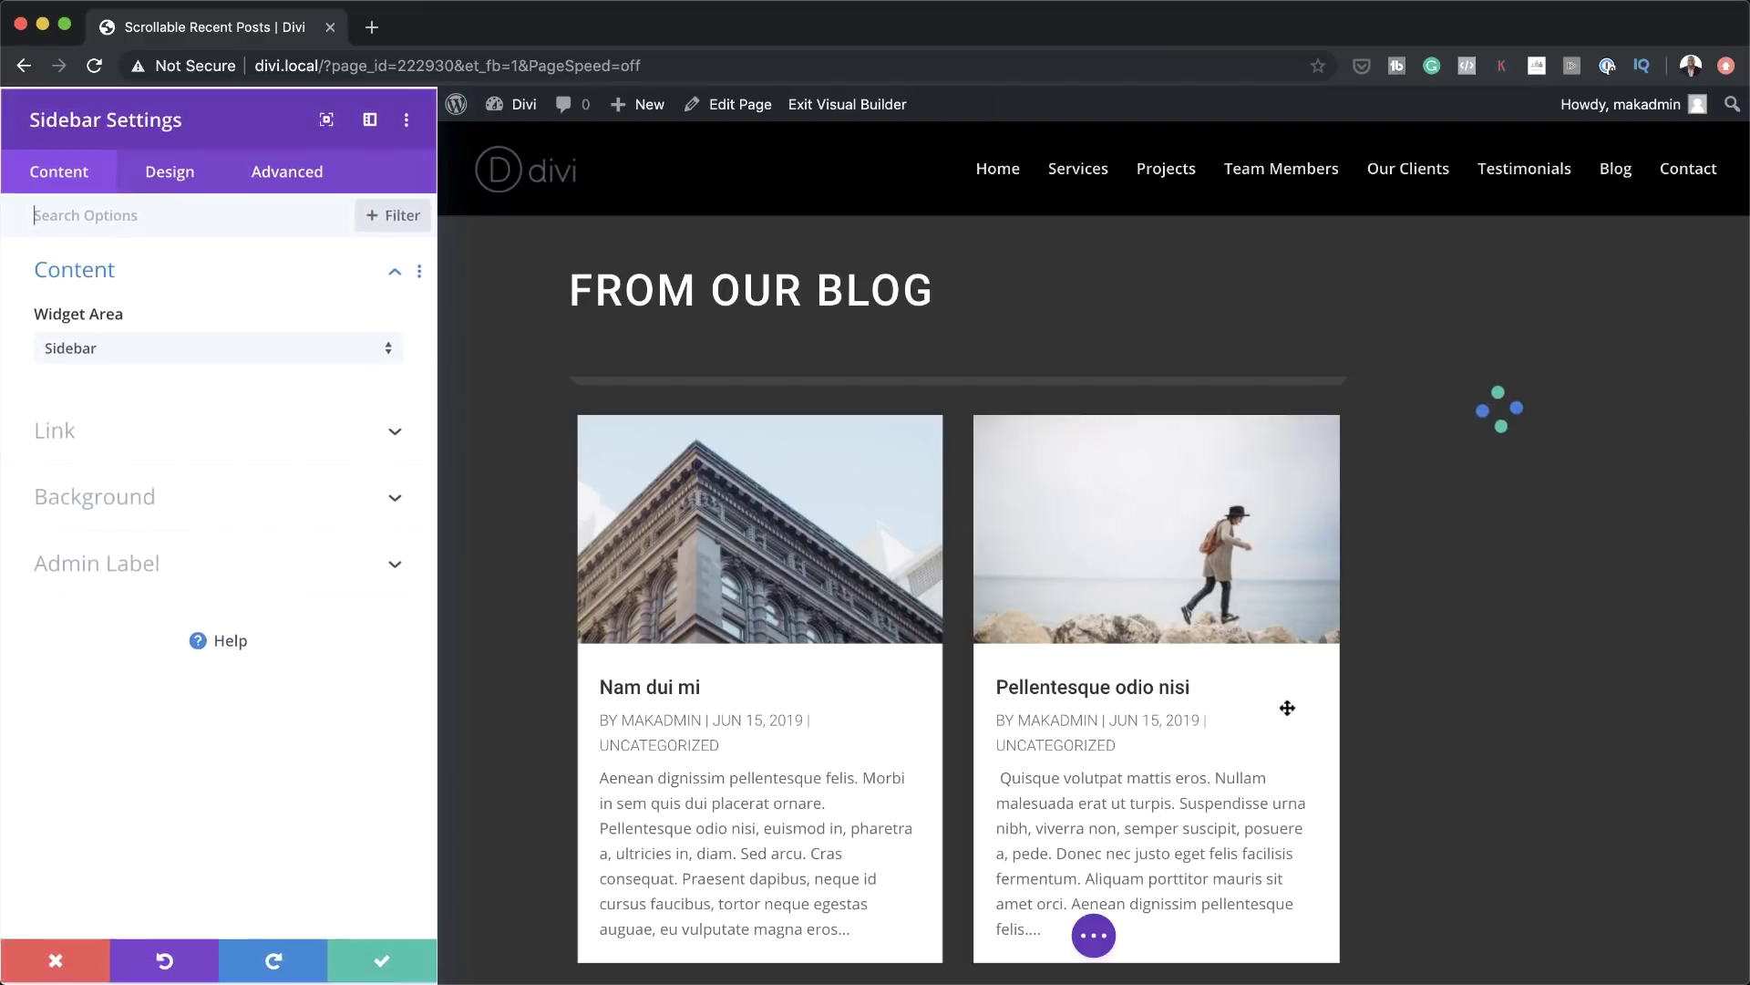
left_click(367, 348)
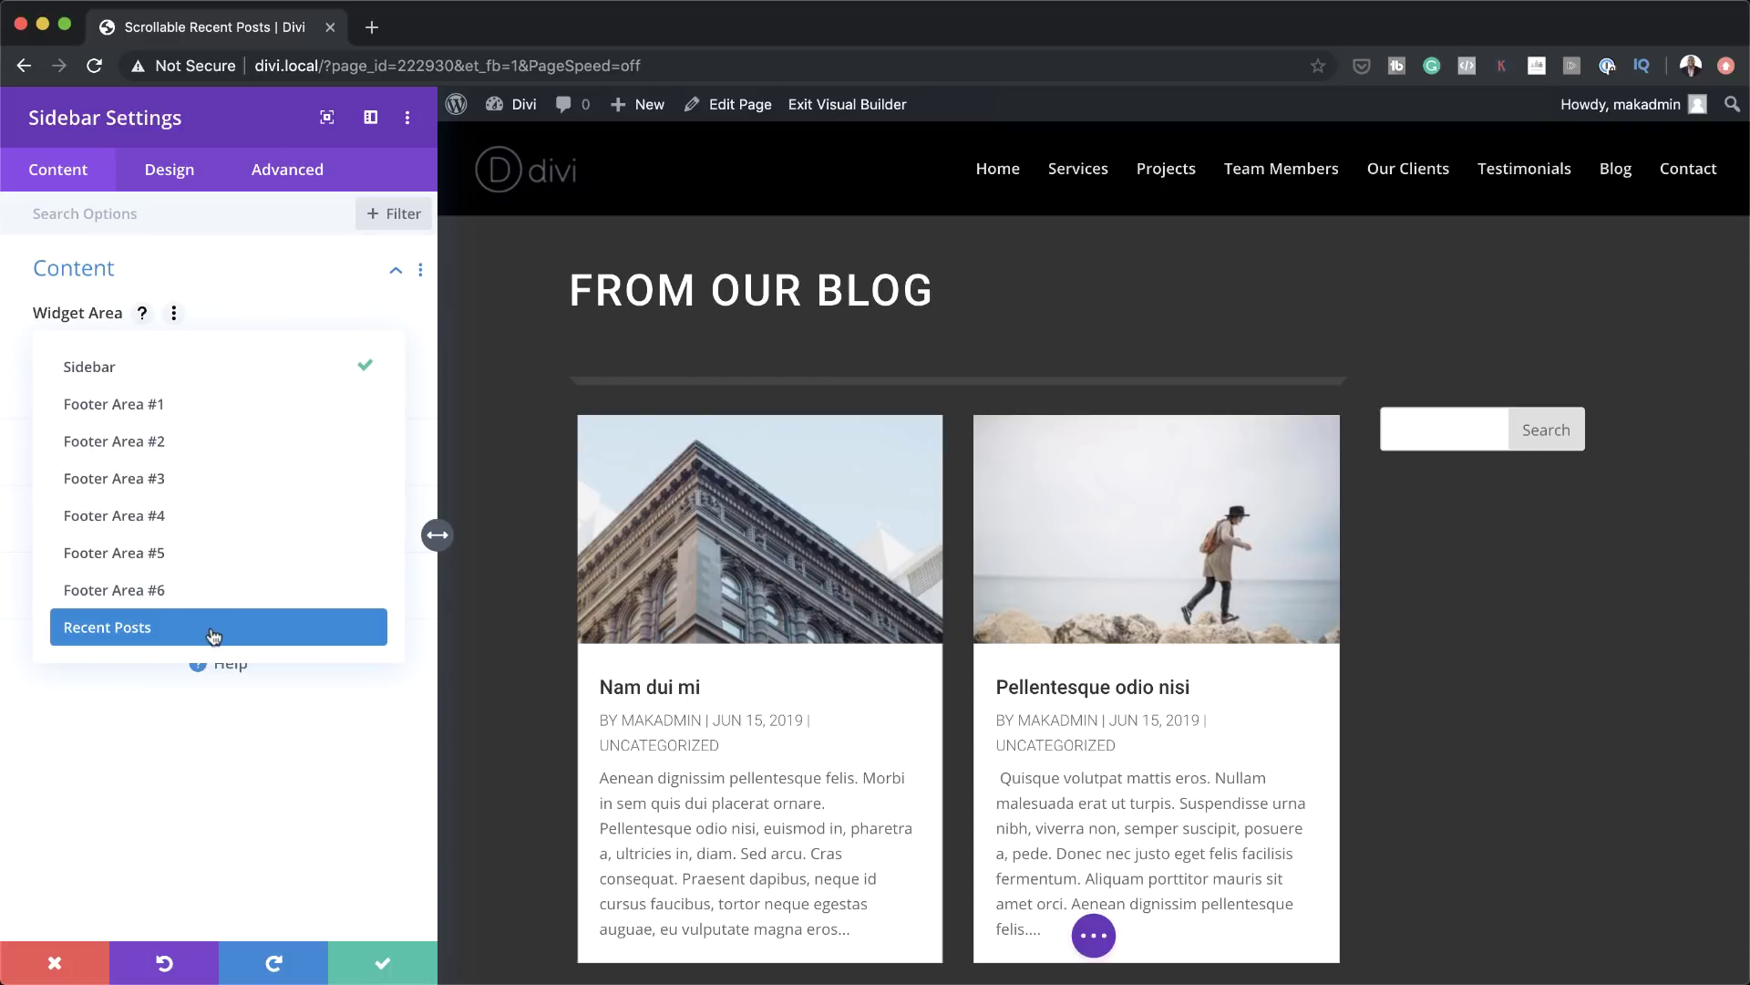
left_click(212, 636)
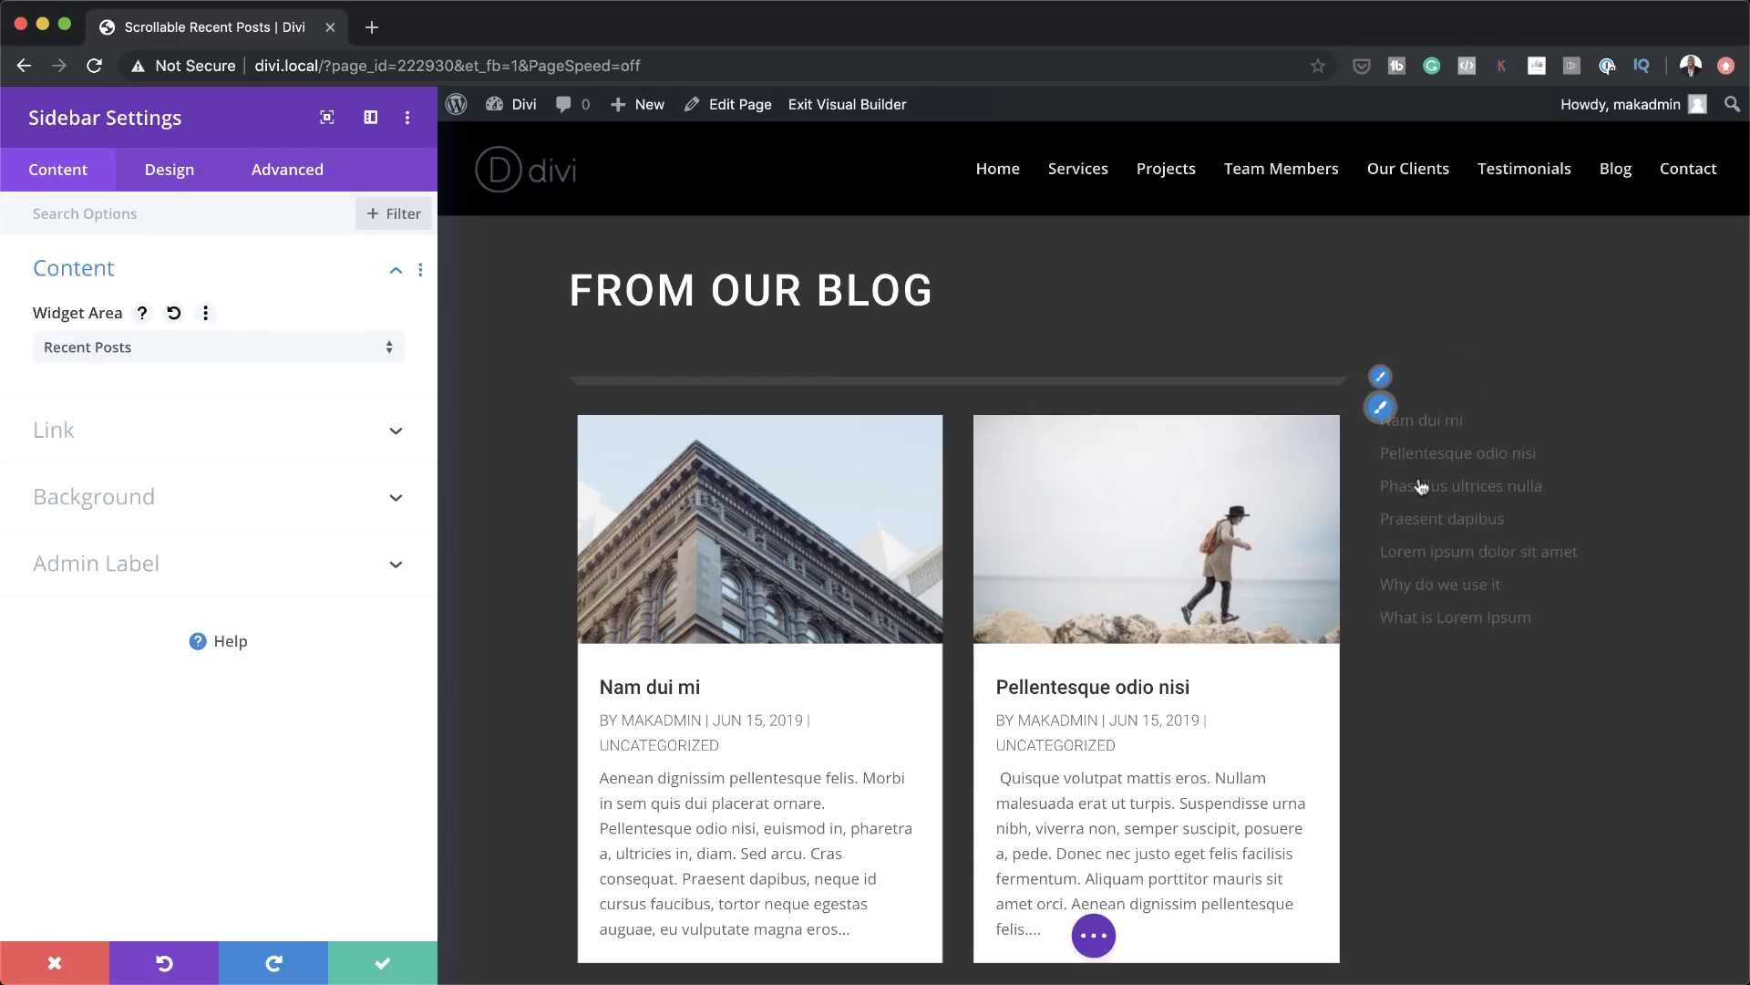
Style the sidebar's title text in white with the Roboto font and uppercase style
left_click(169, 169)
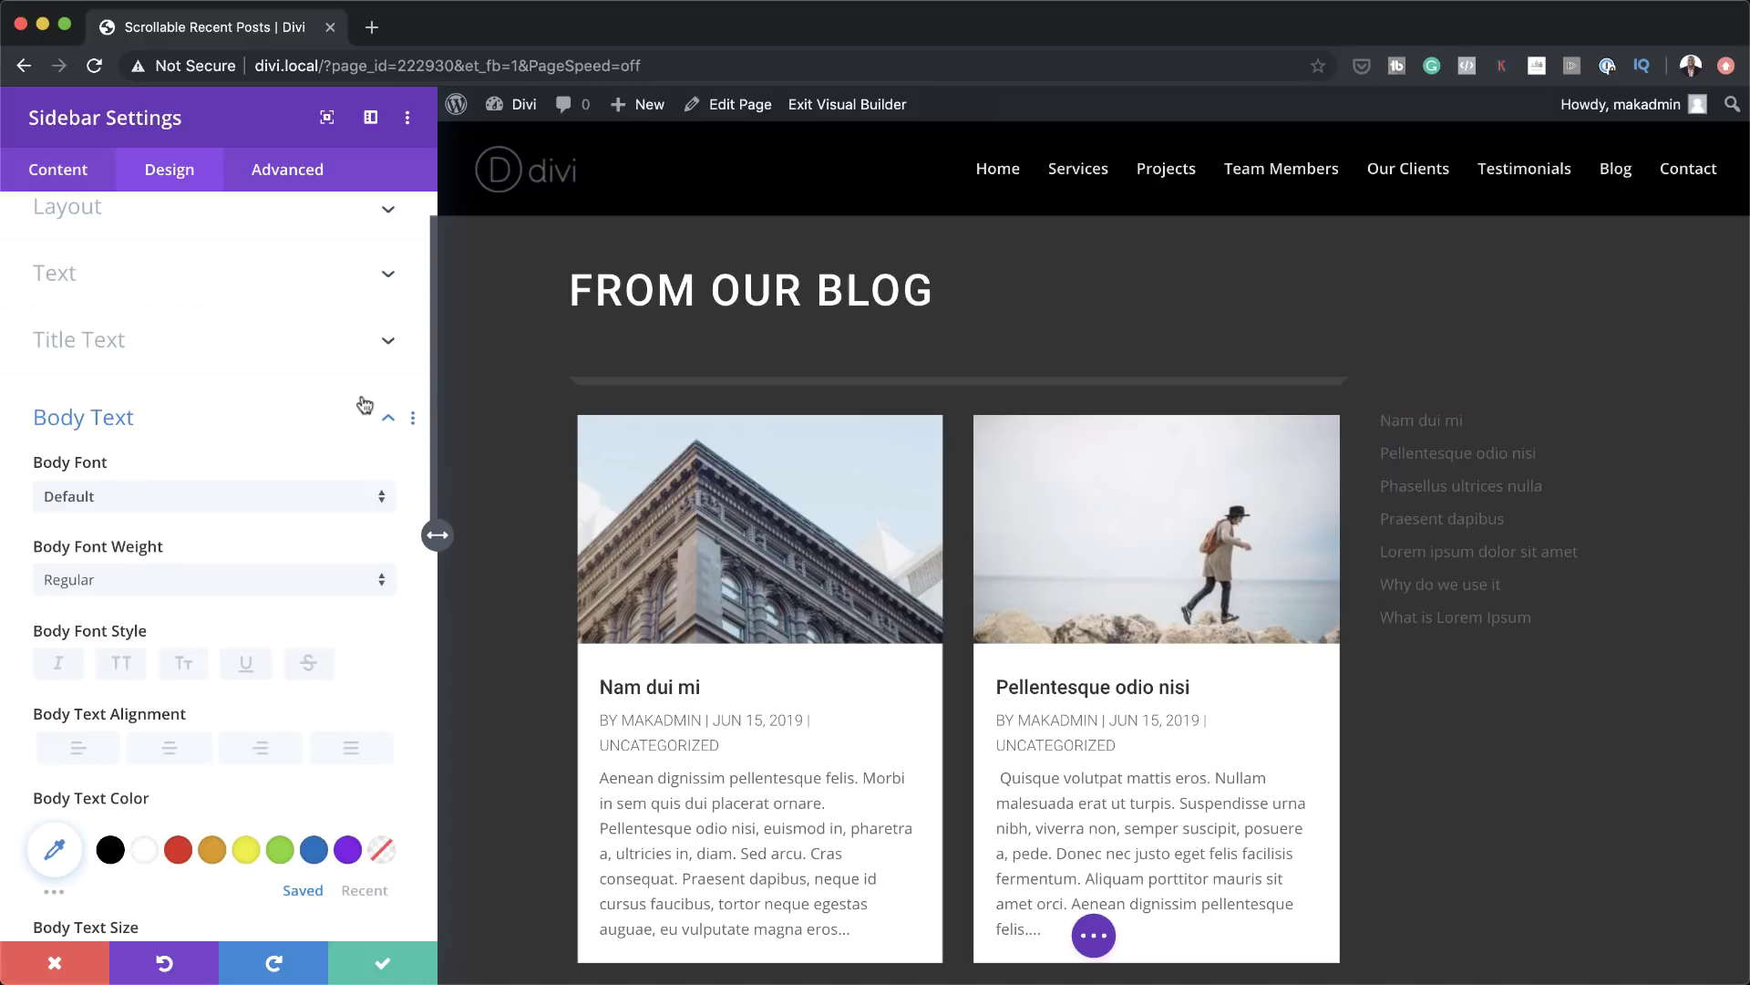
left_click(144, 341)
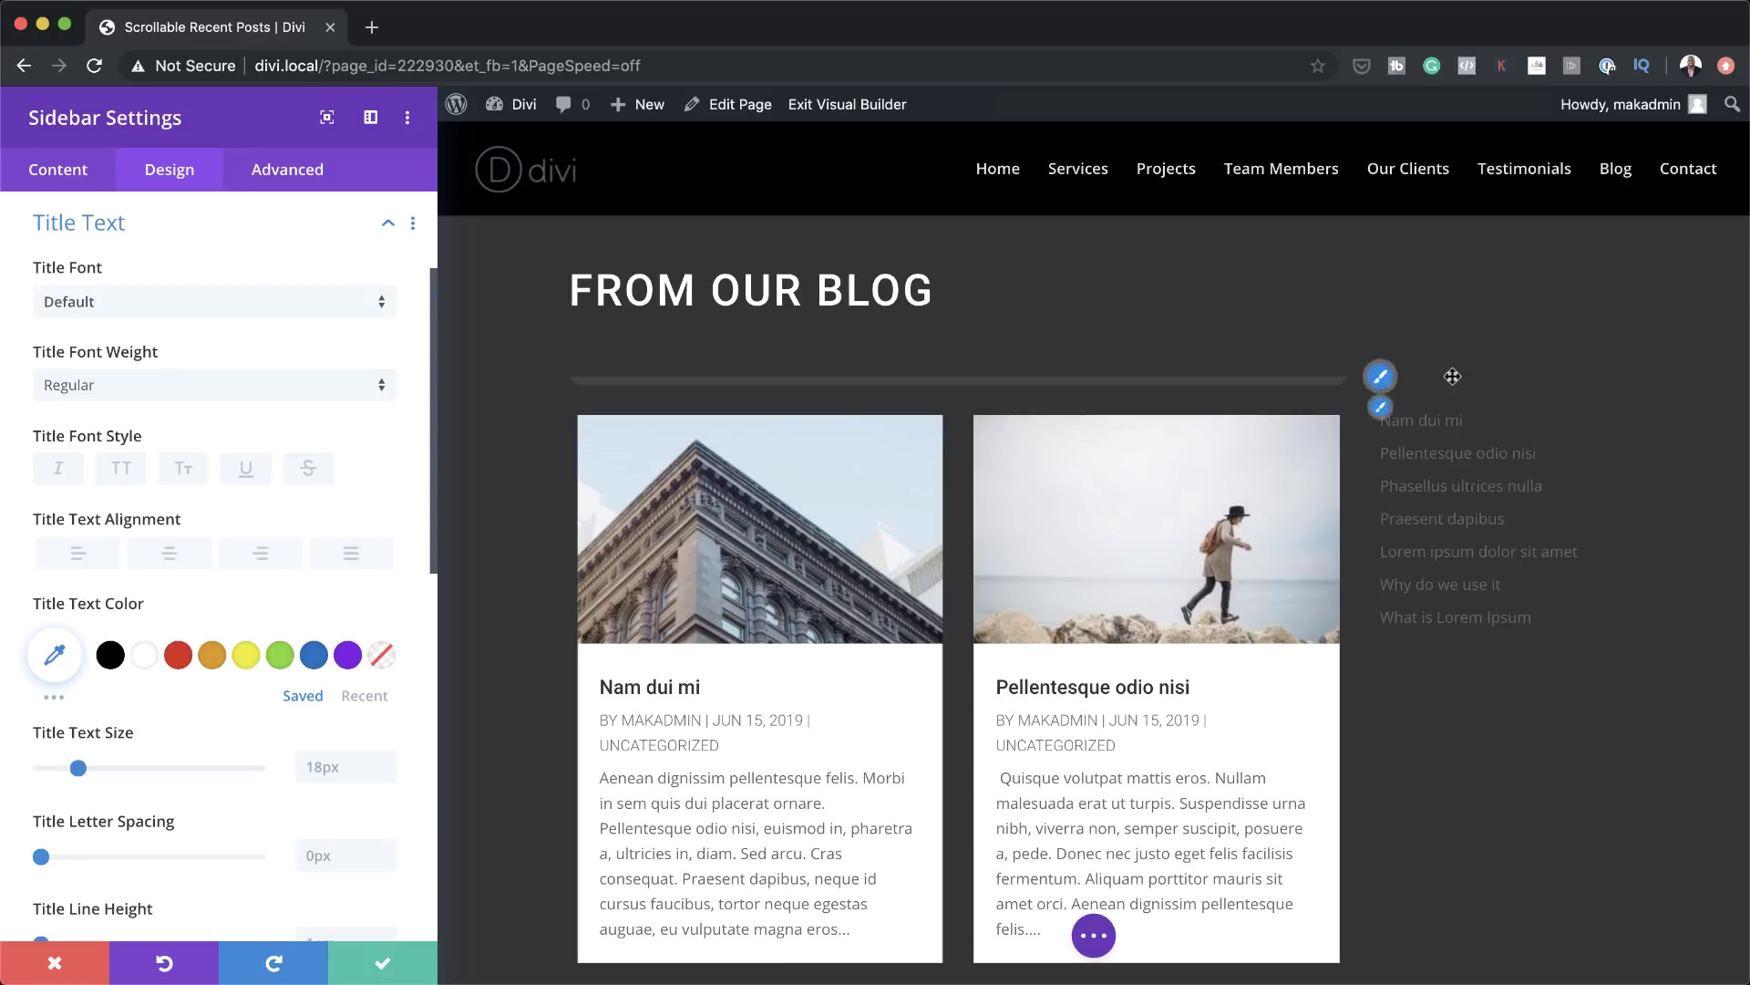
left_click(190, 304)
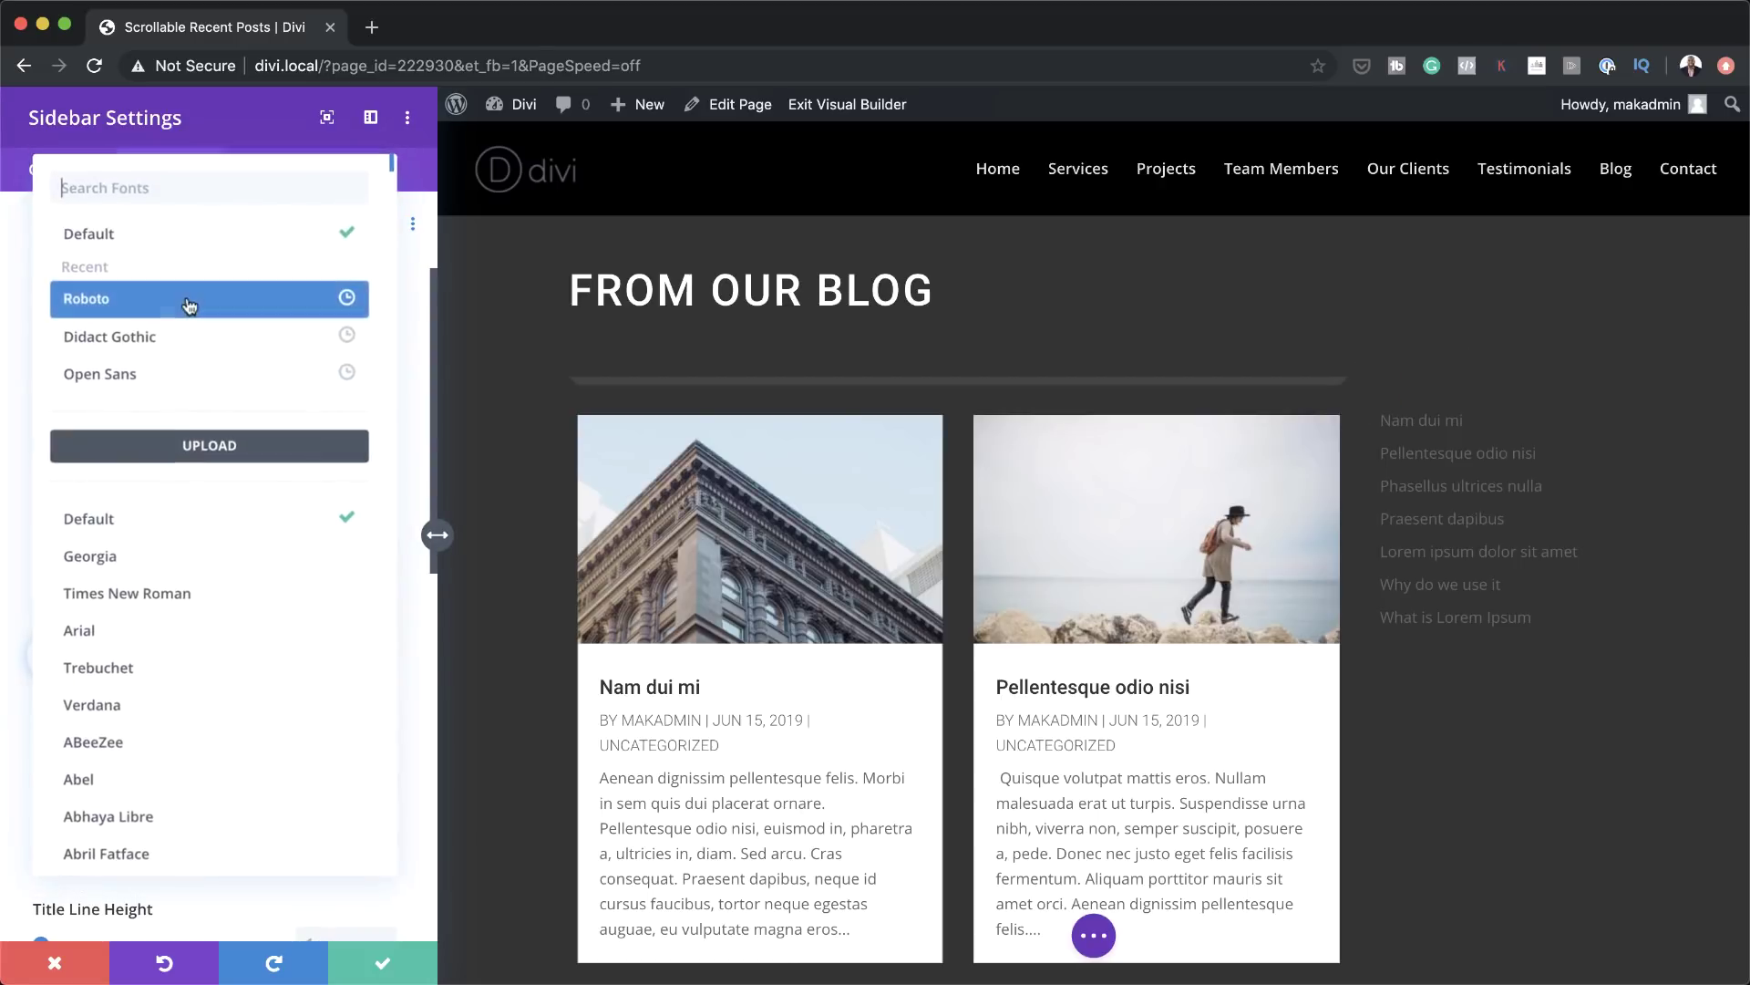
left_click(175, 296)
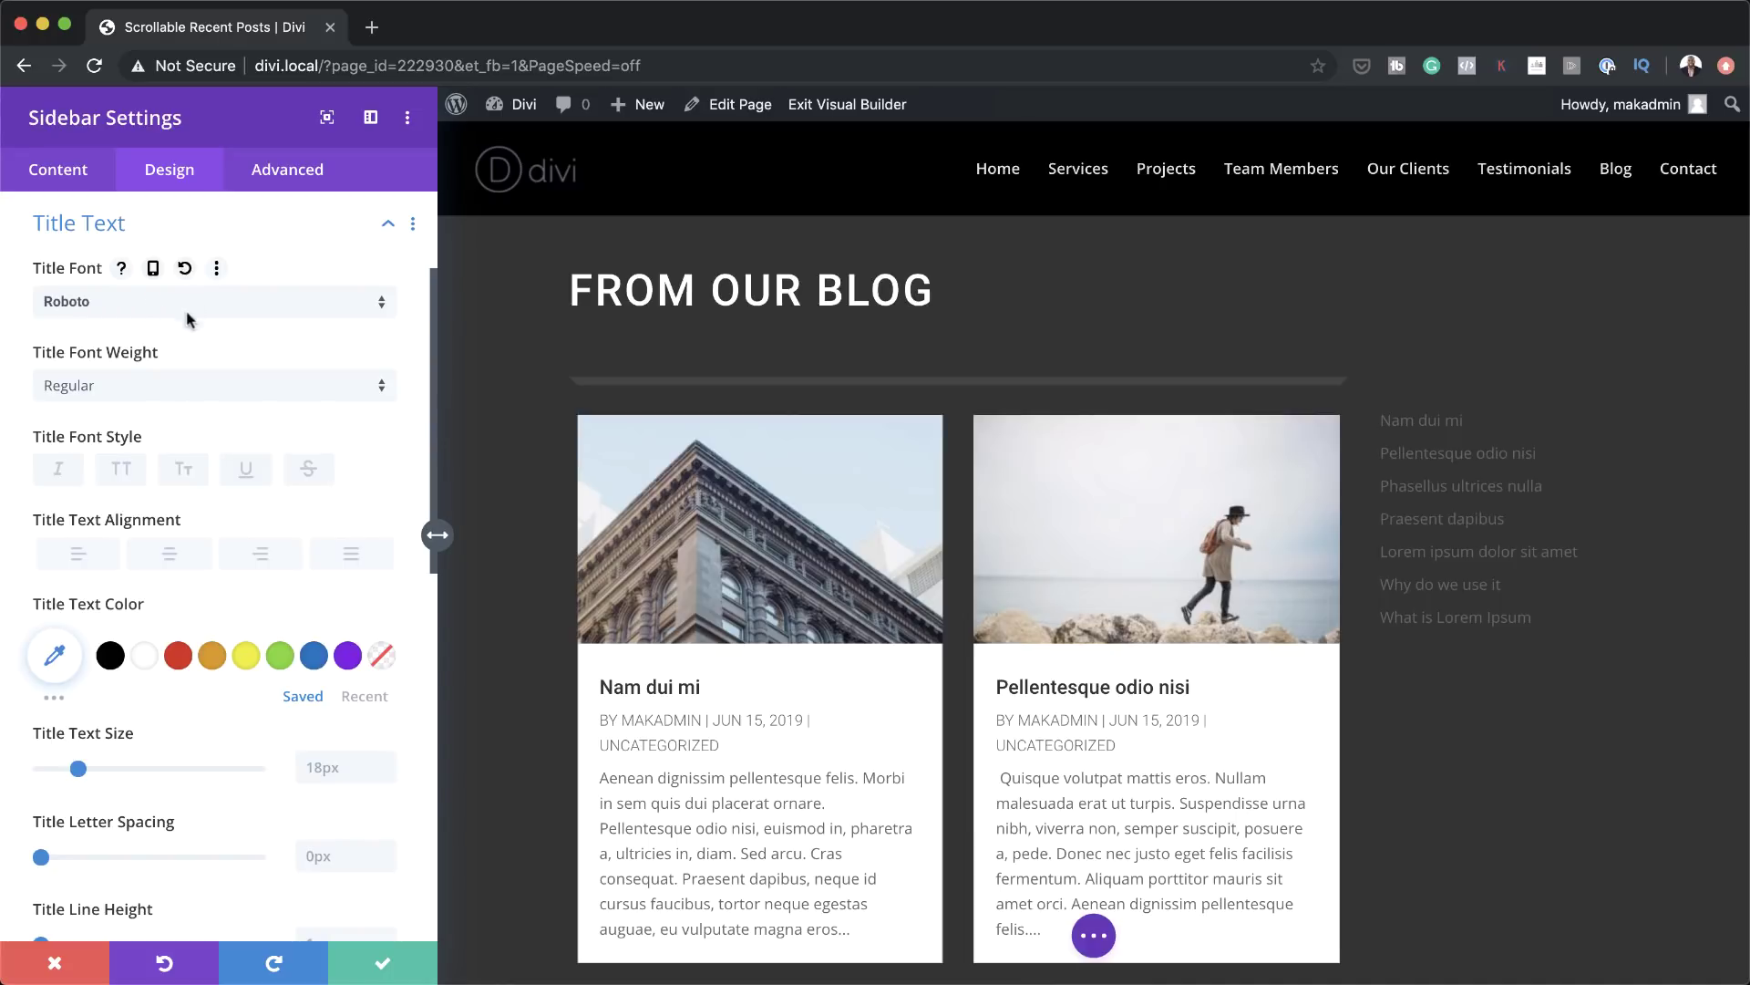
left_click(124, 473)
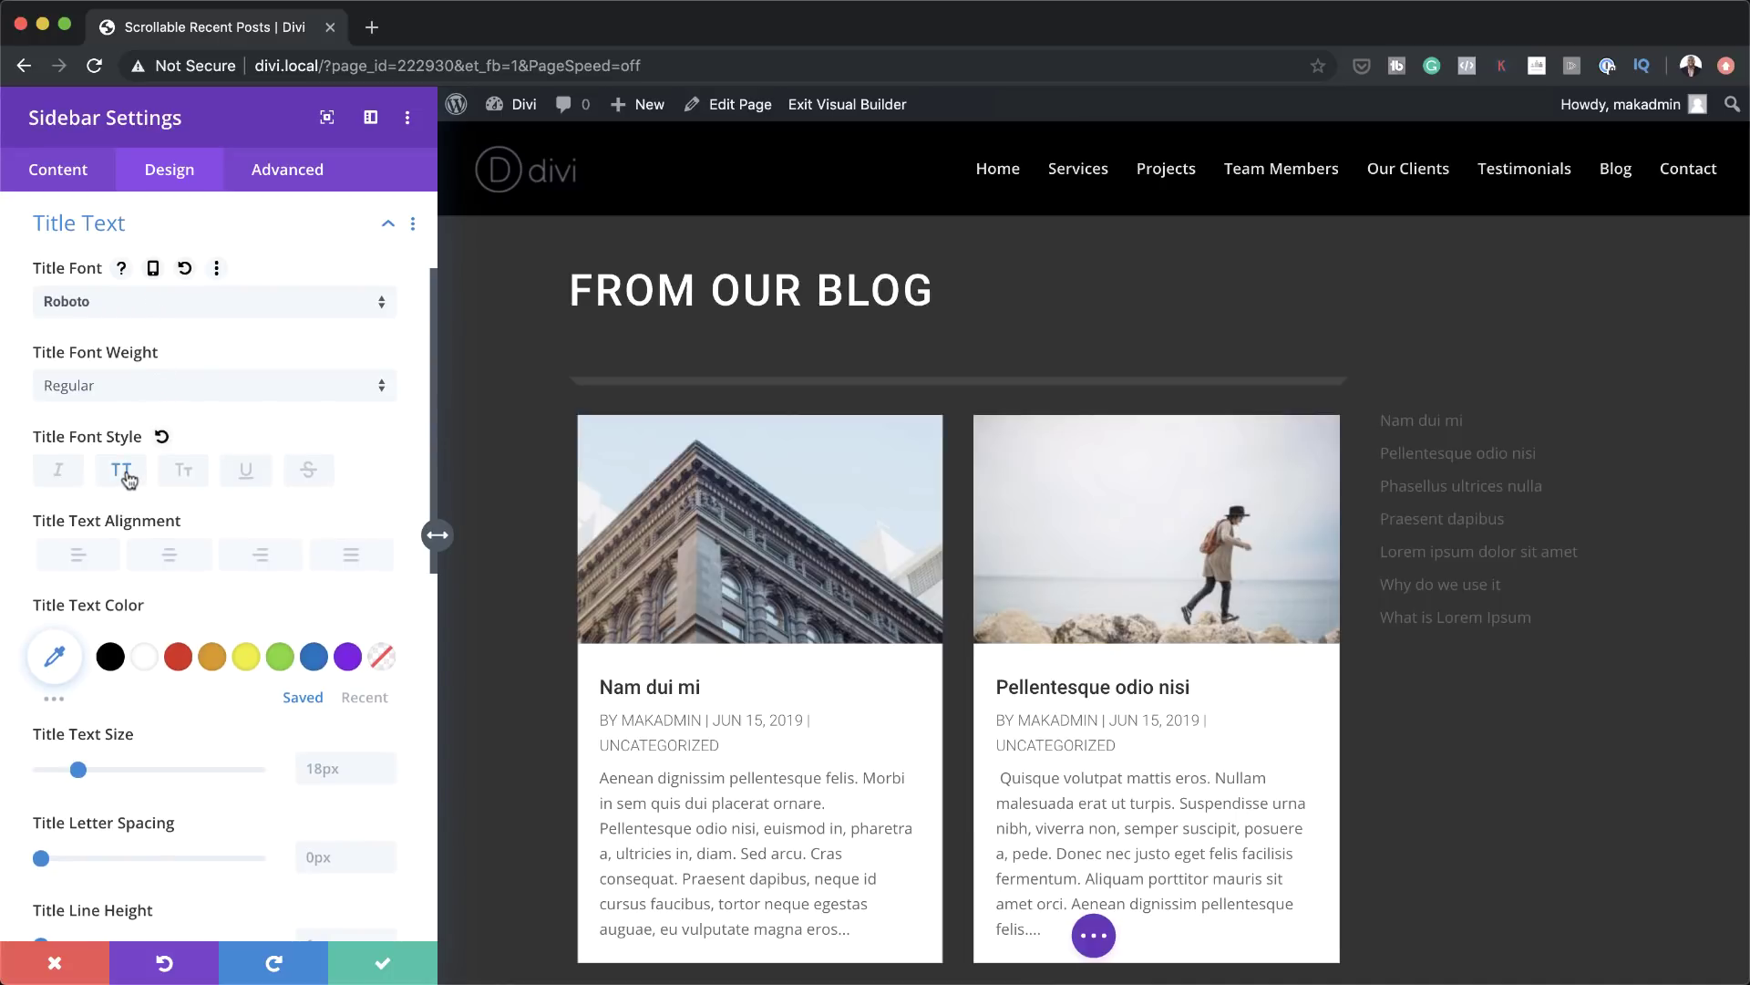
left_click(144, 660)
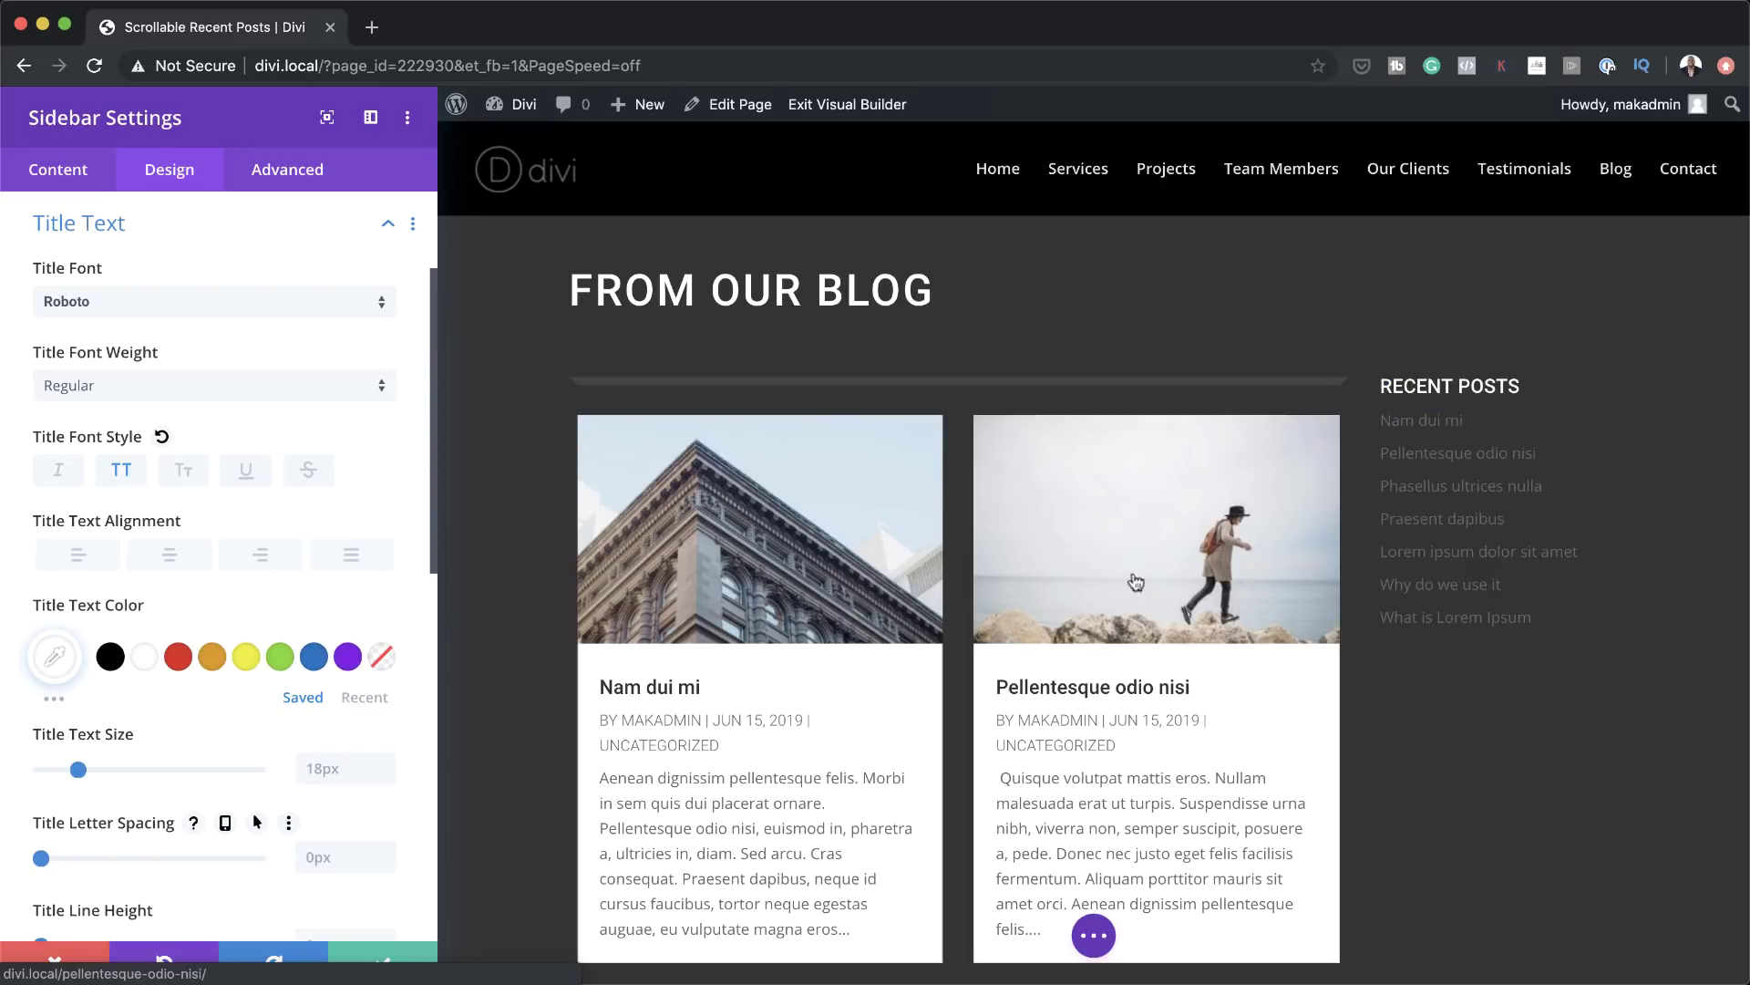
Set the sidebar title's letter spacing to 2px and underline the title
left_click(328, 854)
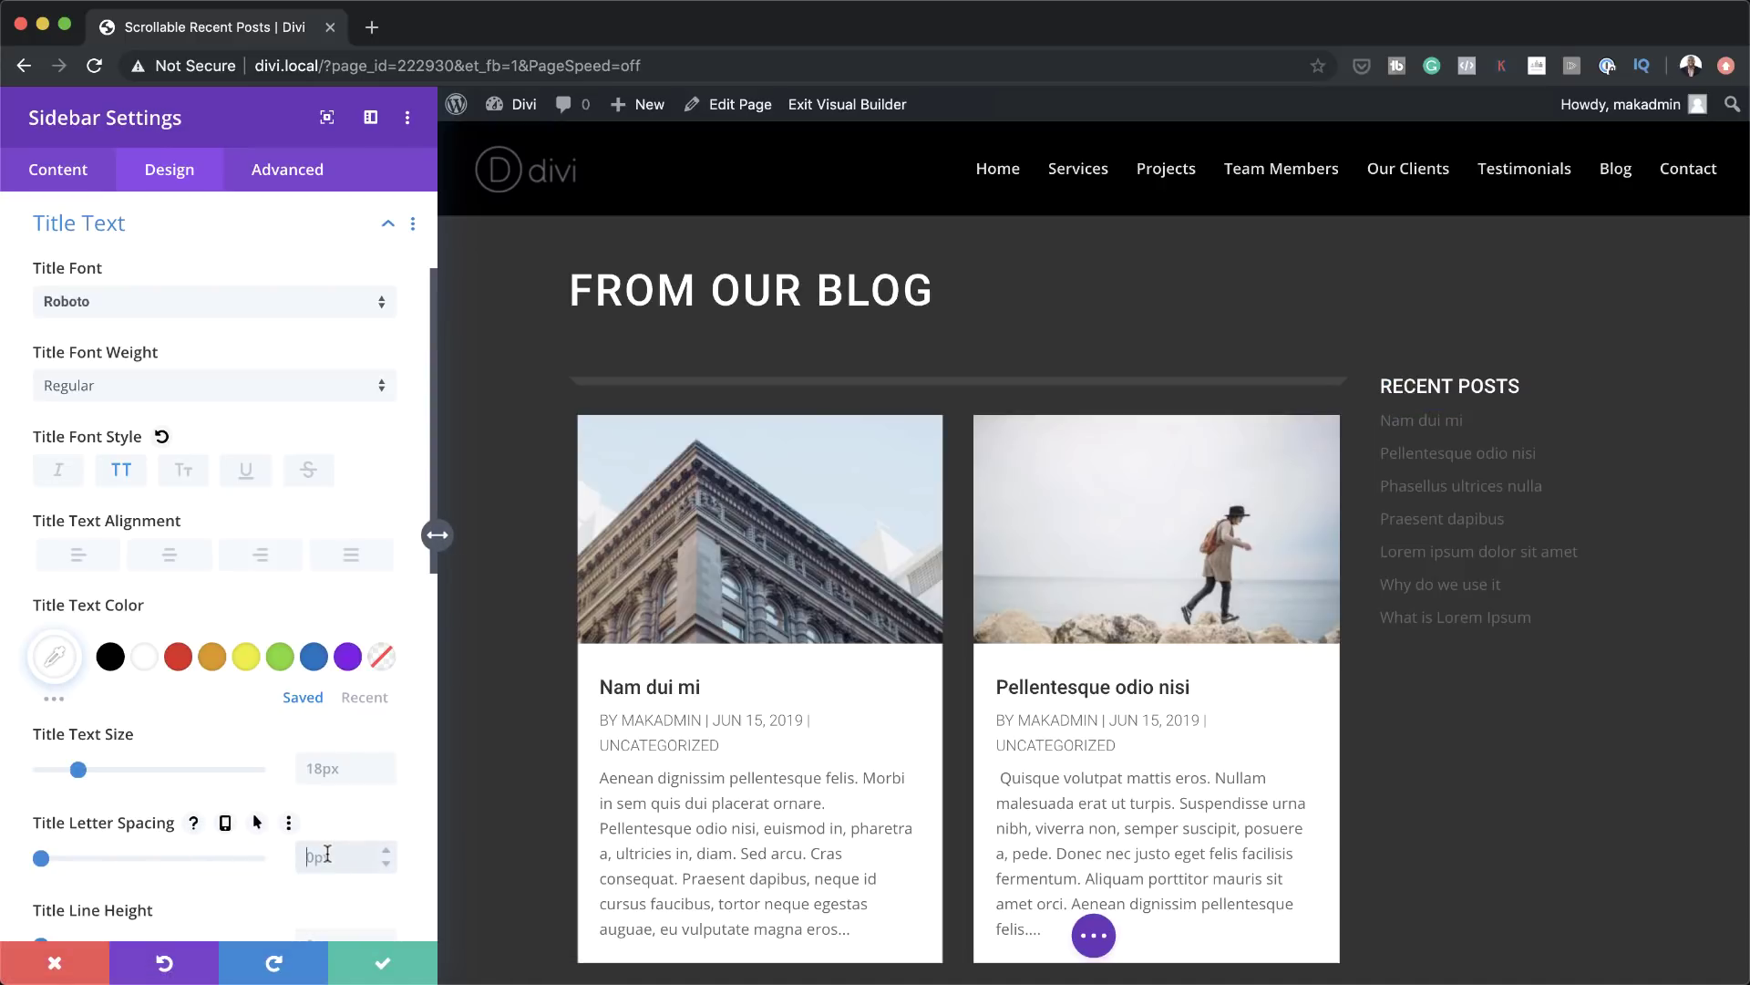
type("2px")
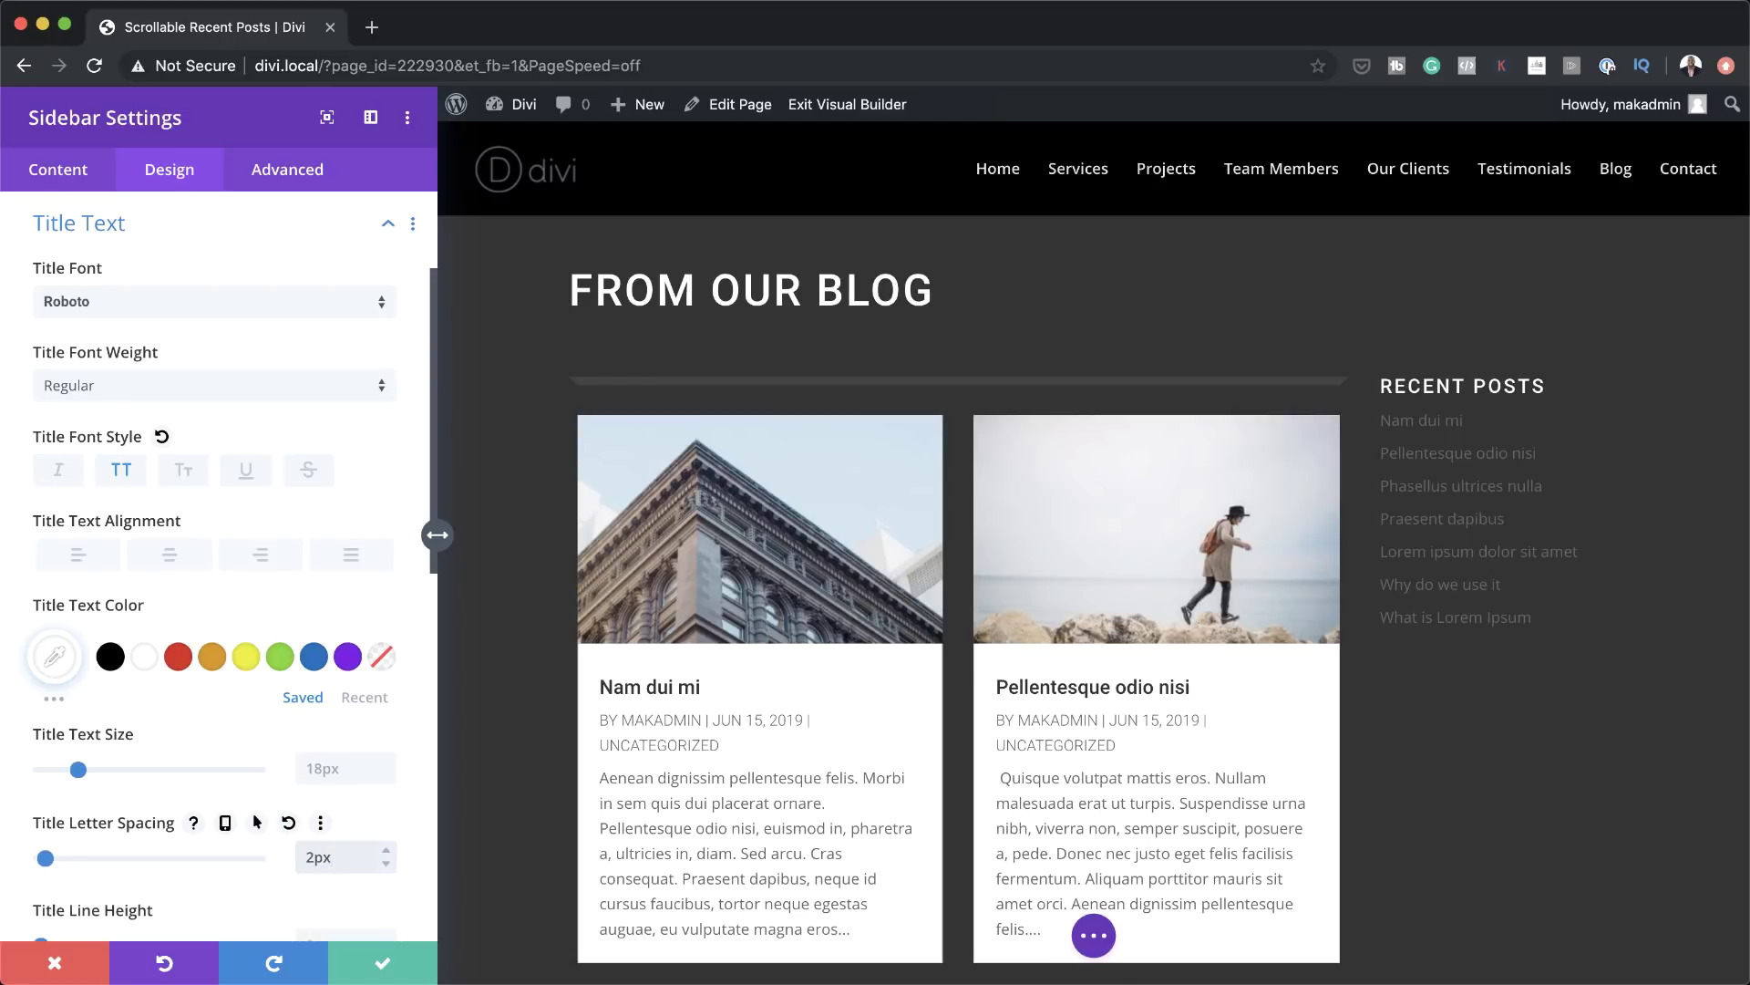
left_click(245, 469)
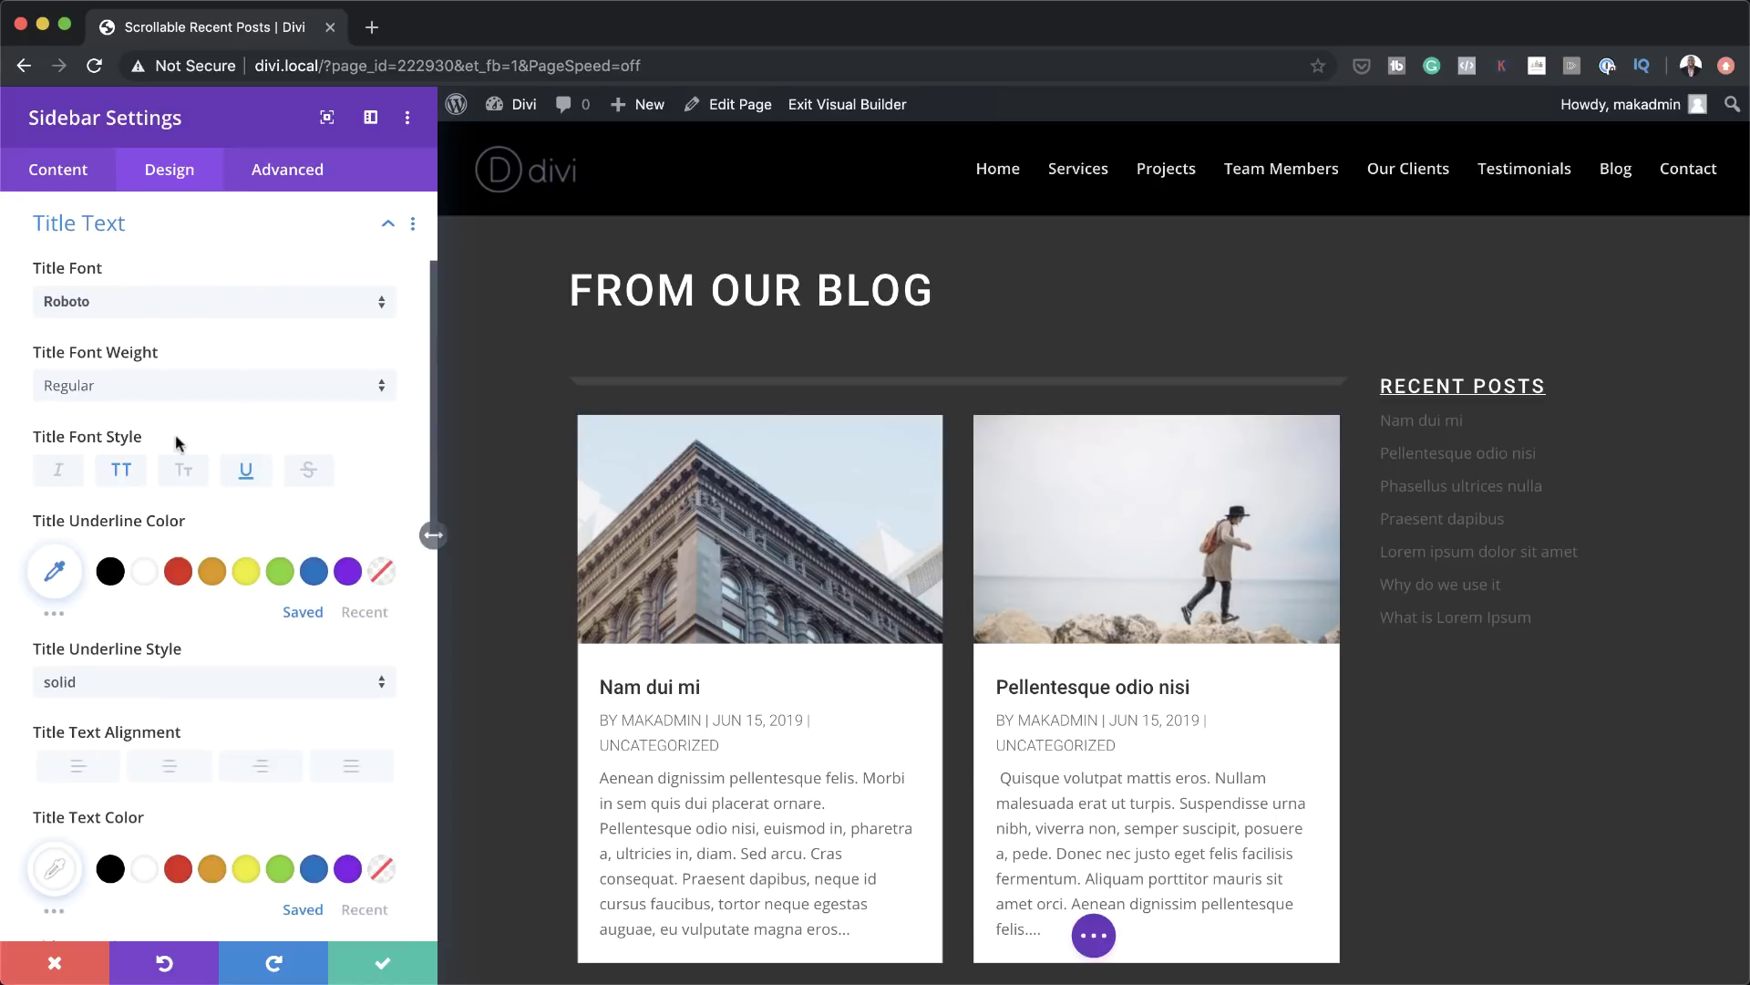
Turn off the border separator in the sidebar's layout settings
scroll(259, 483, "up", 3)
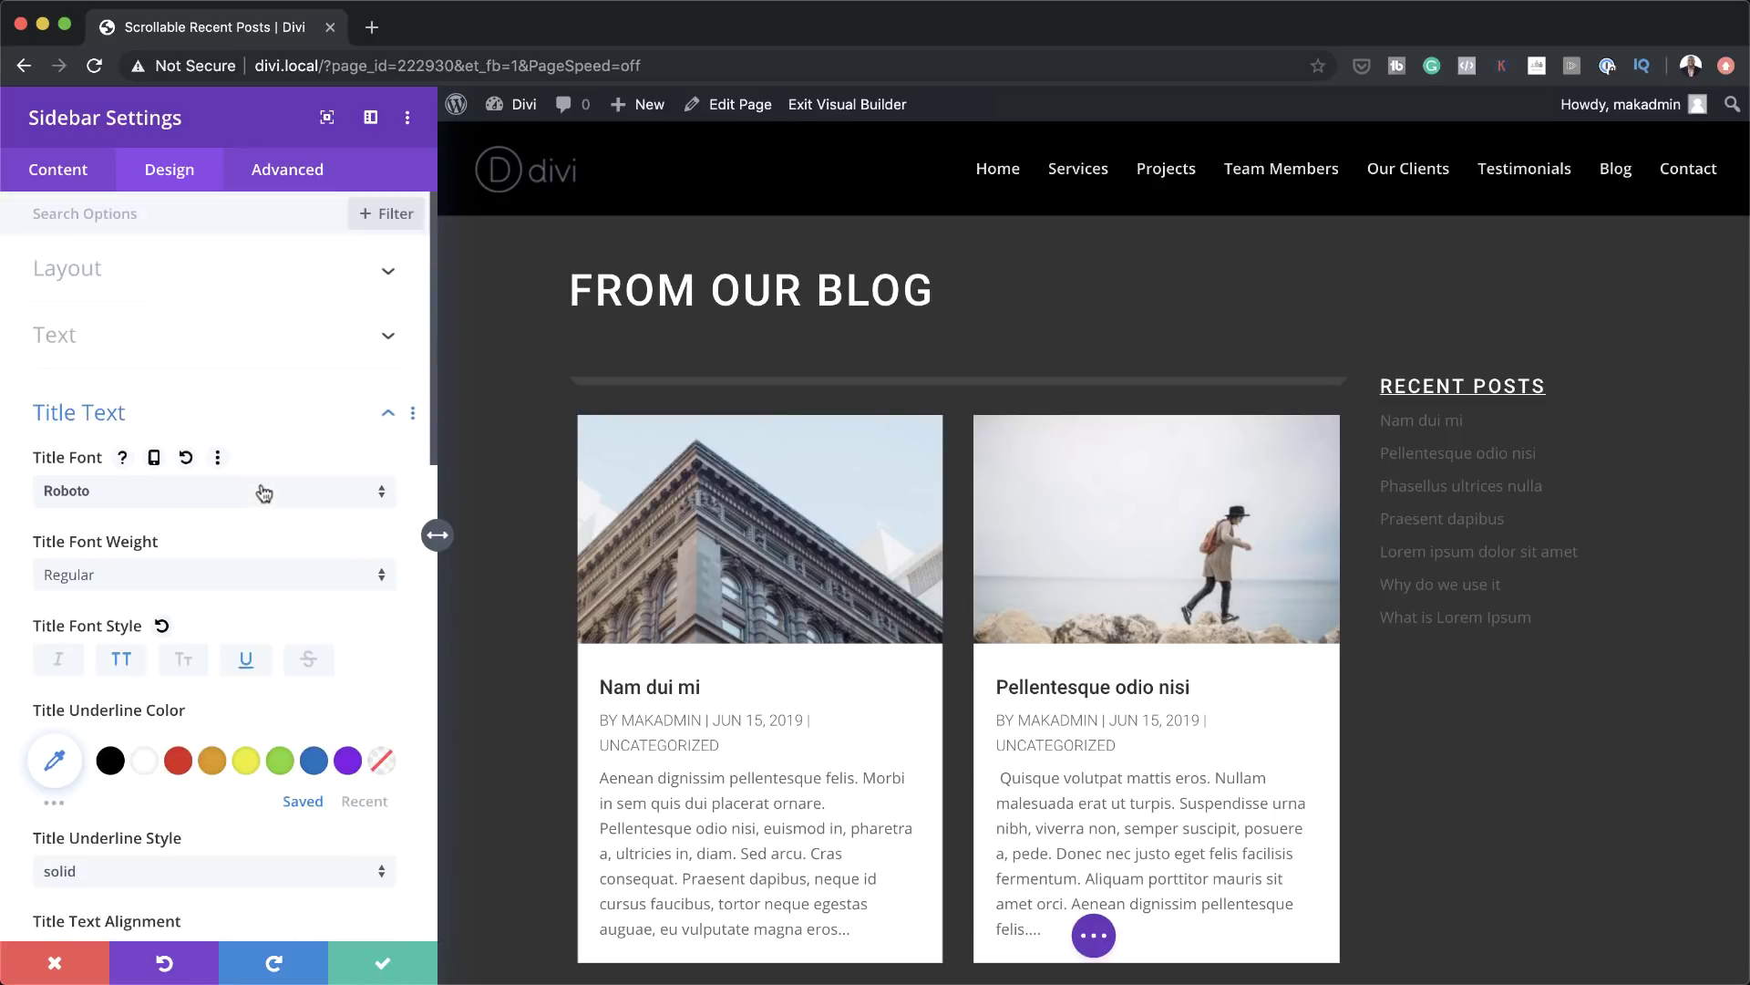
left_click(242, 272)
mouse_move(47, 413)
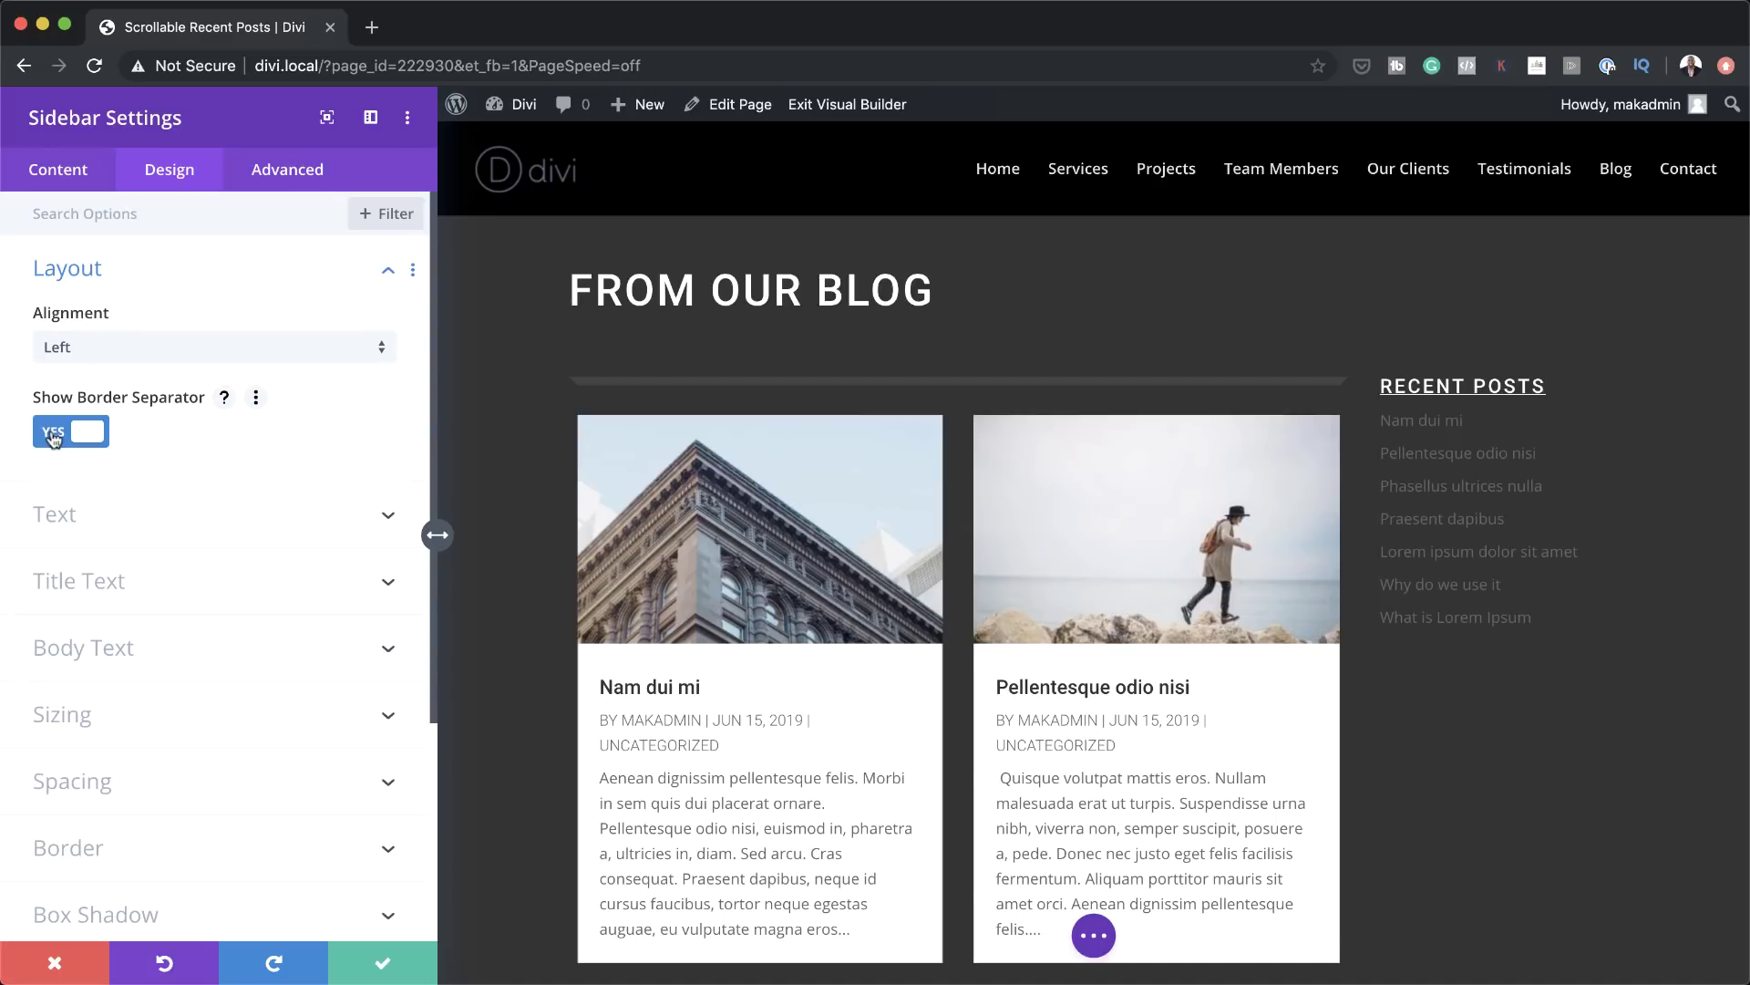
left_click(53, 435)
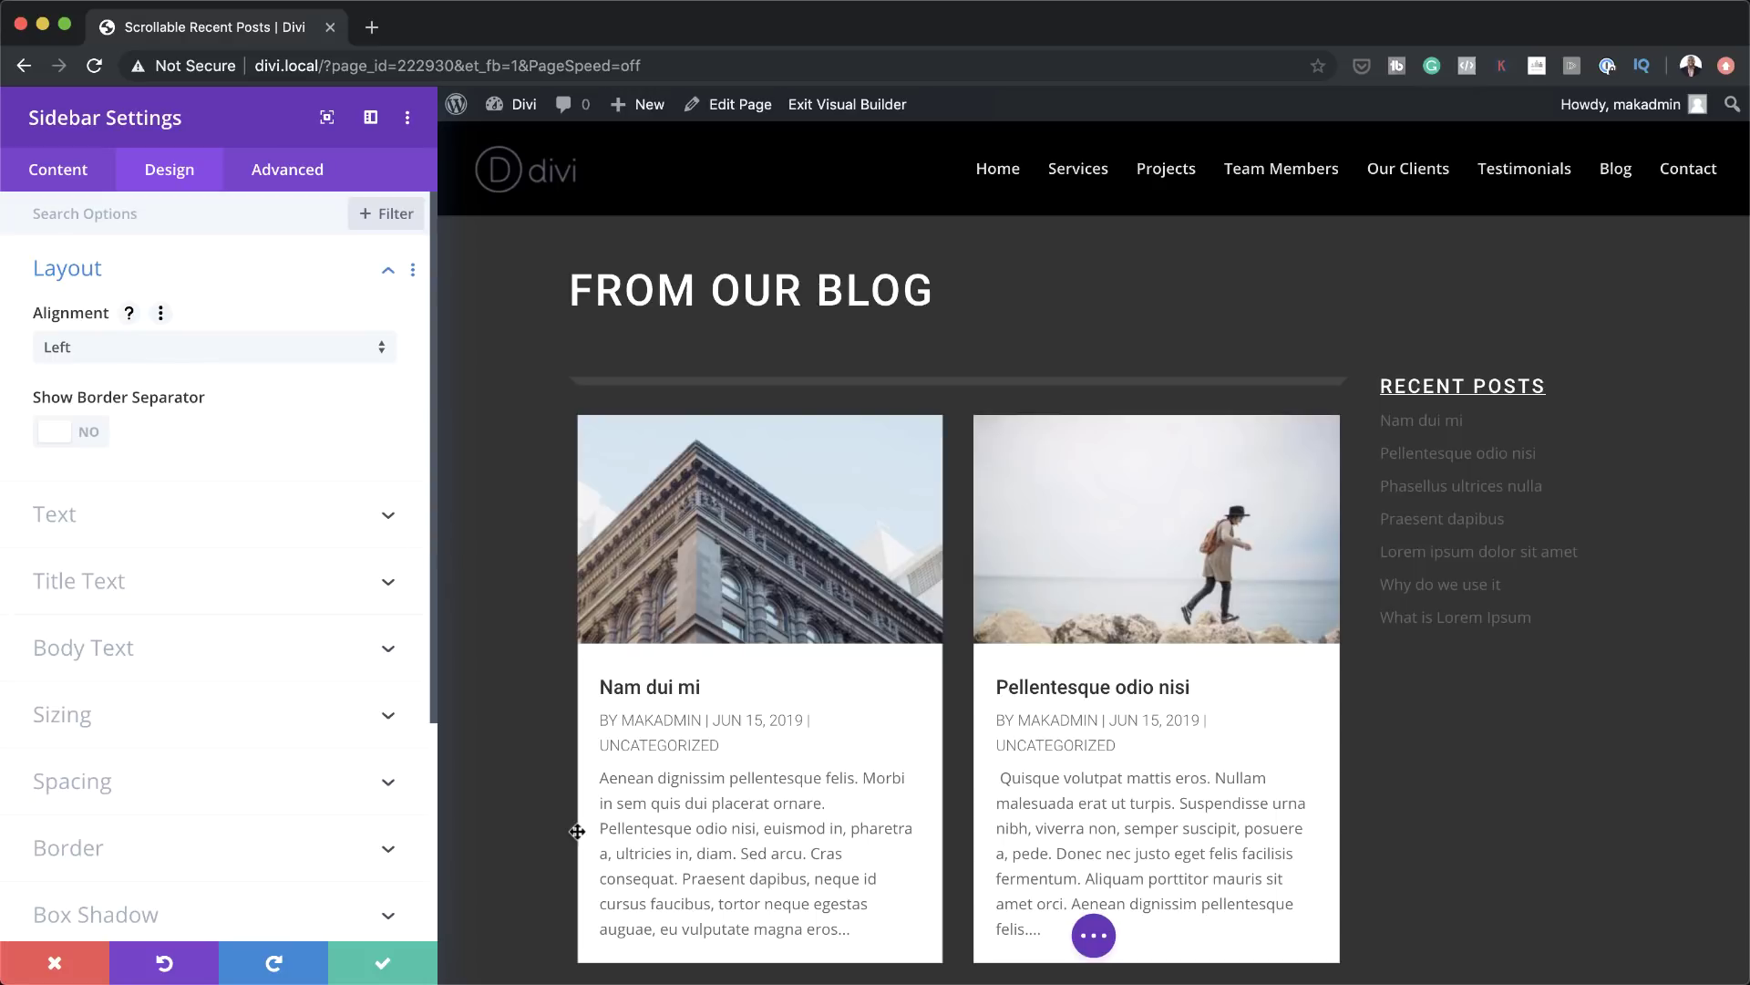
Set the Sidebar module's height to 600px
left_click(149, 709)
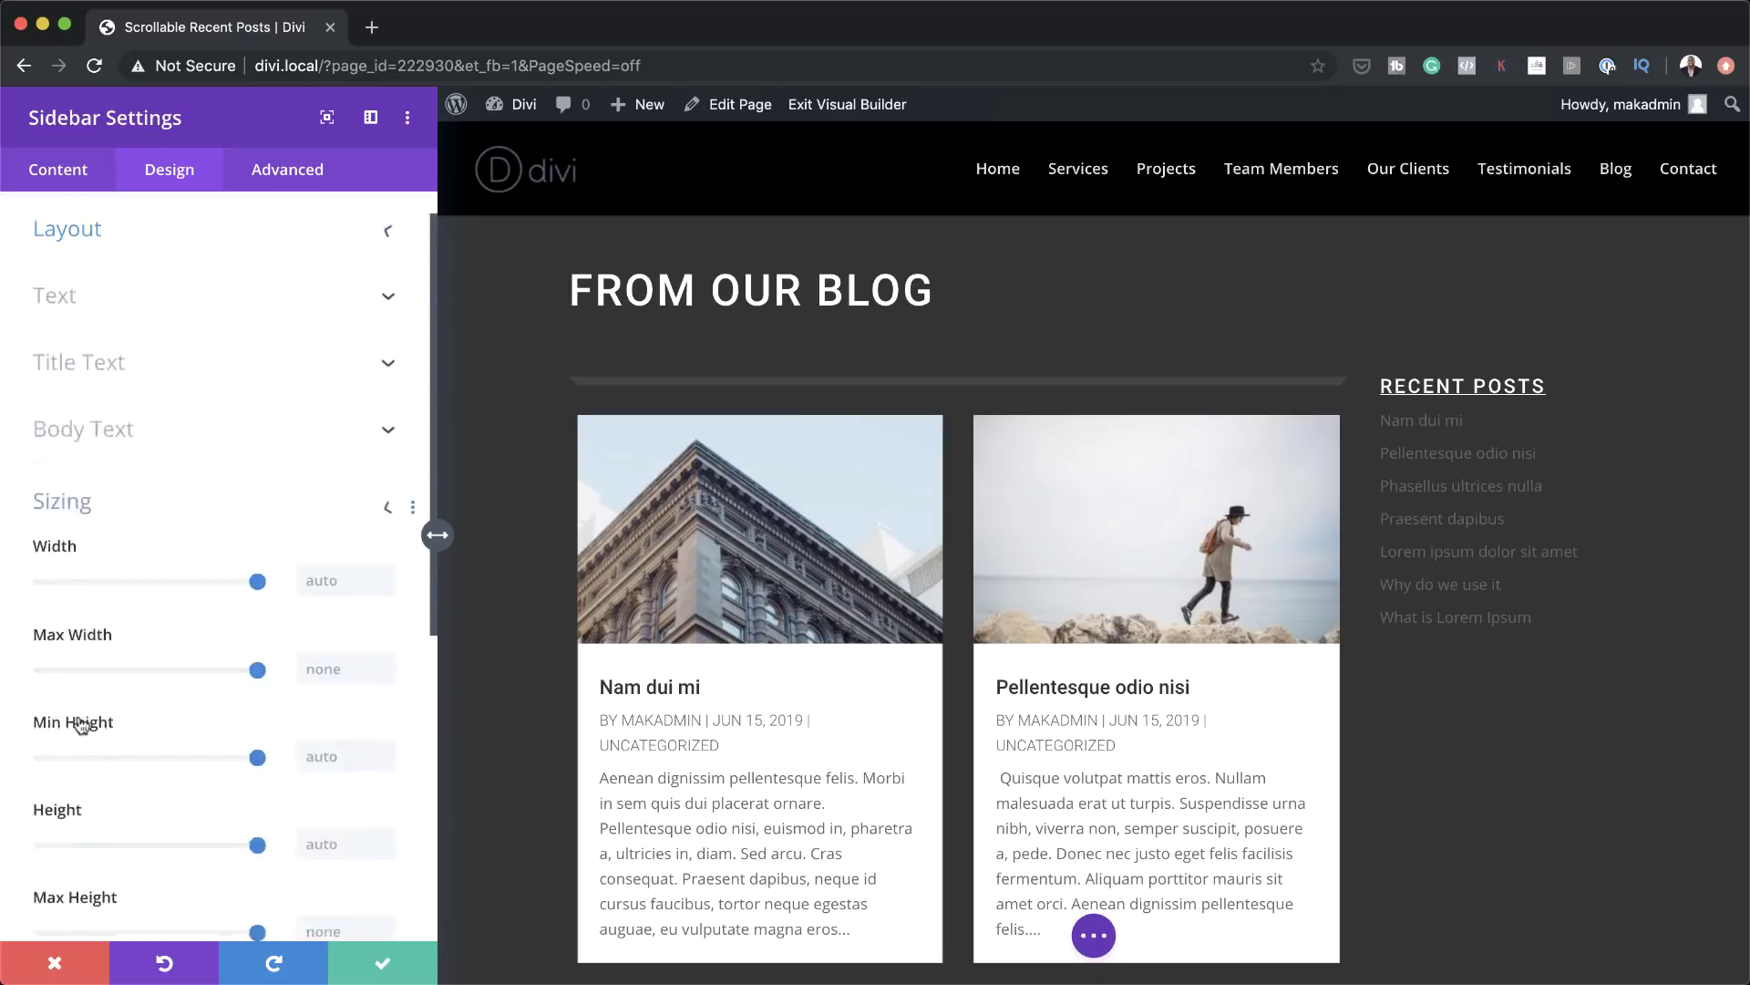
left_click(323, 567)
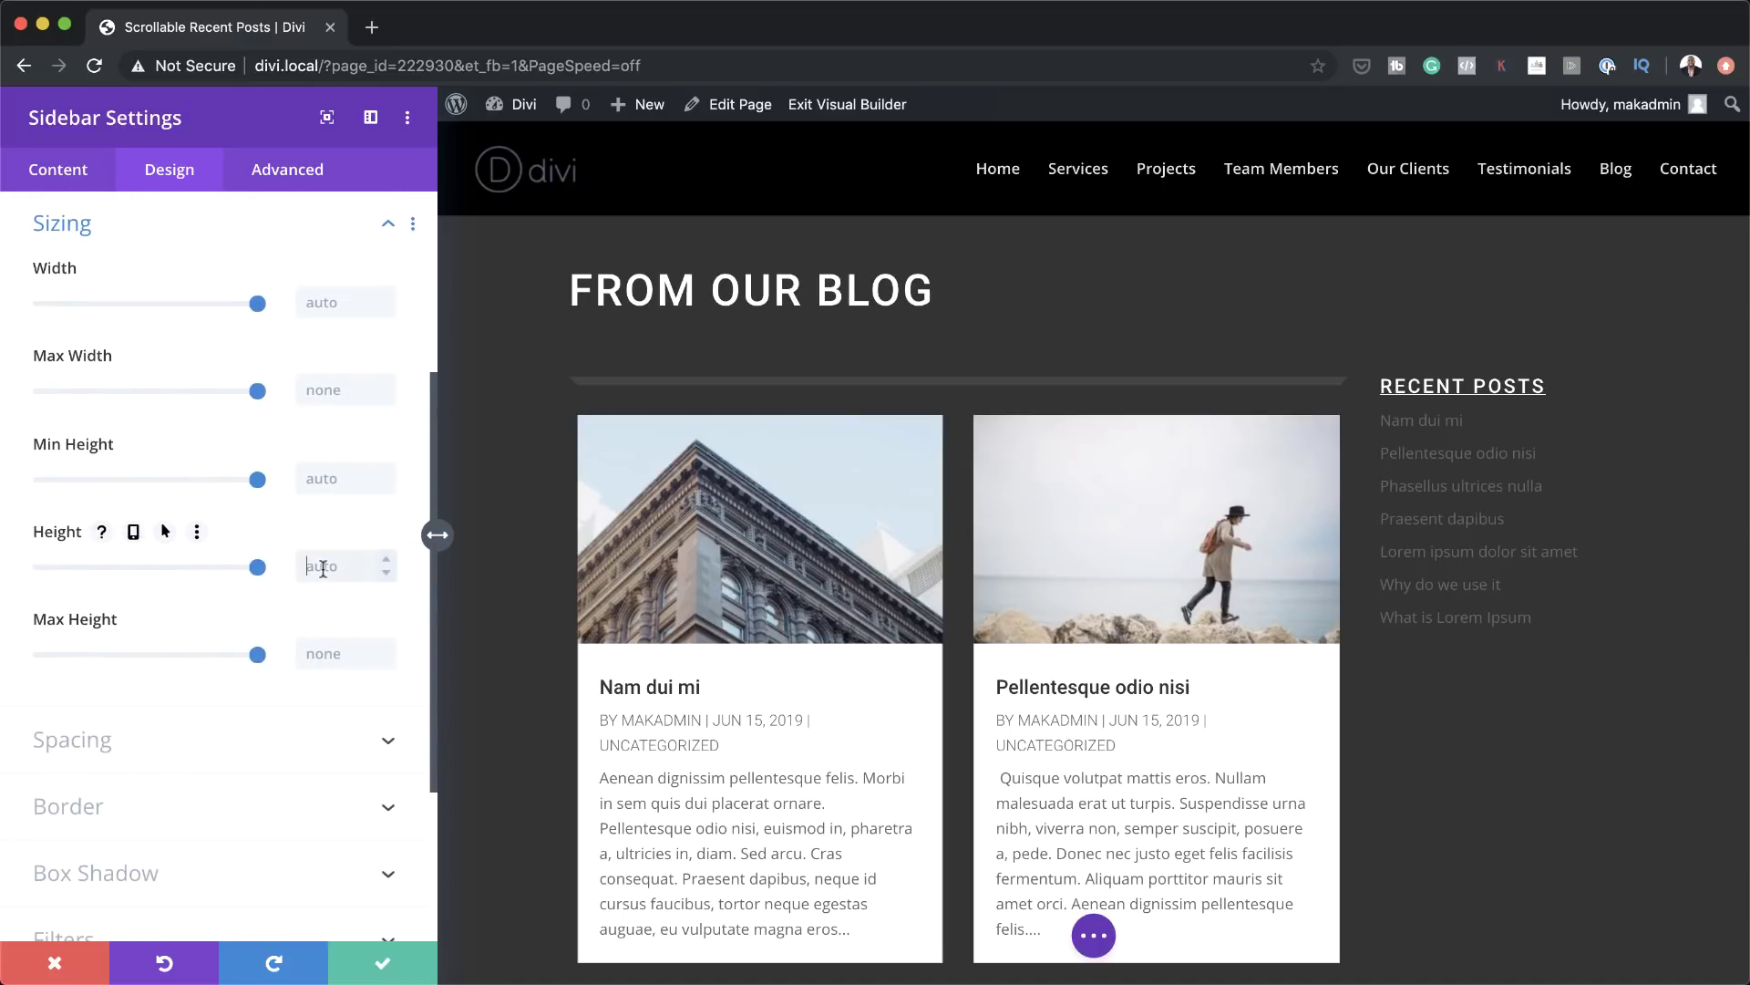
type("600px")
Set the Sidebar module's top padding to 30 and link it with the bottom padding
left_click(113, 758)
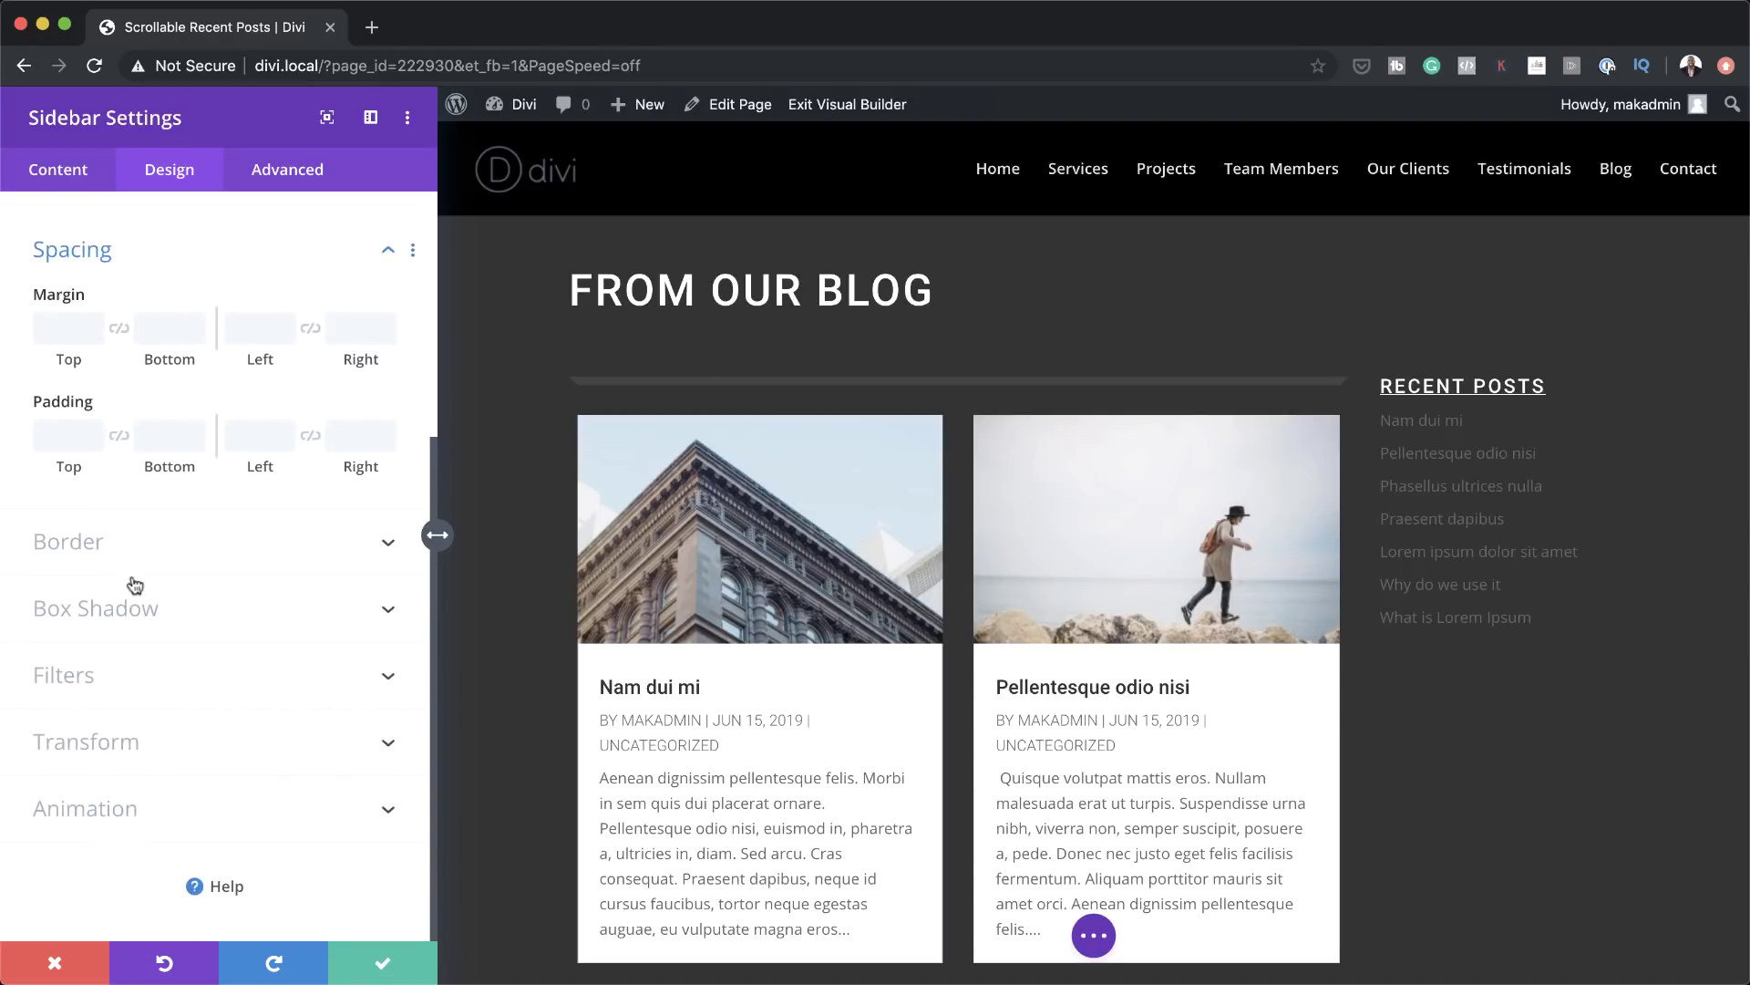
left_click(60, 431)
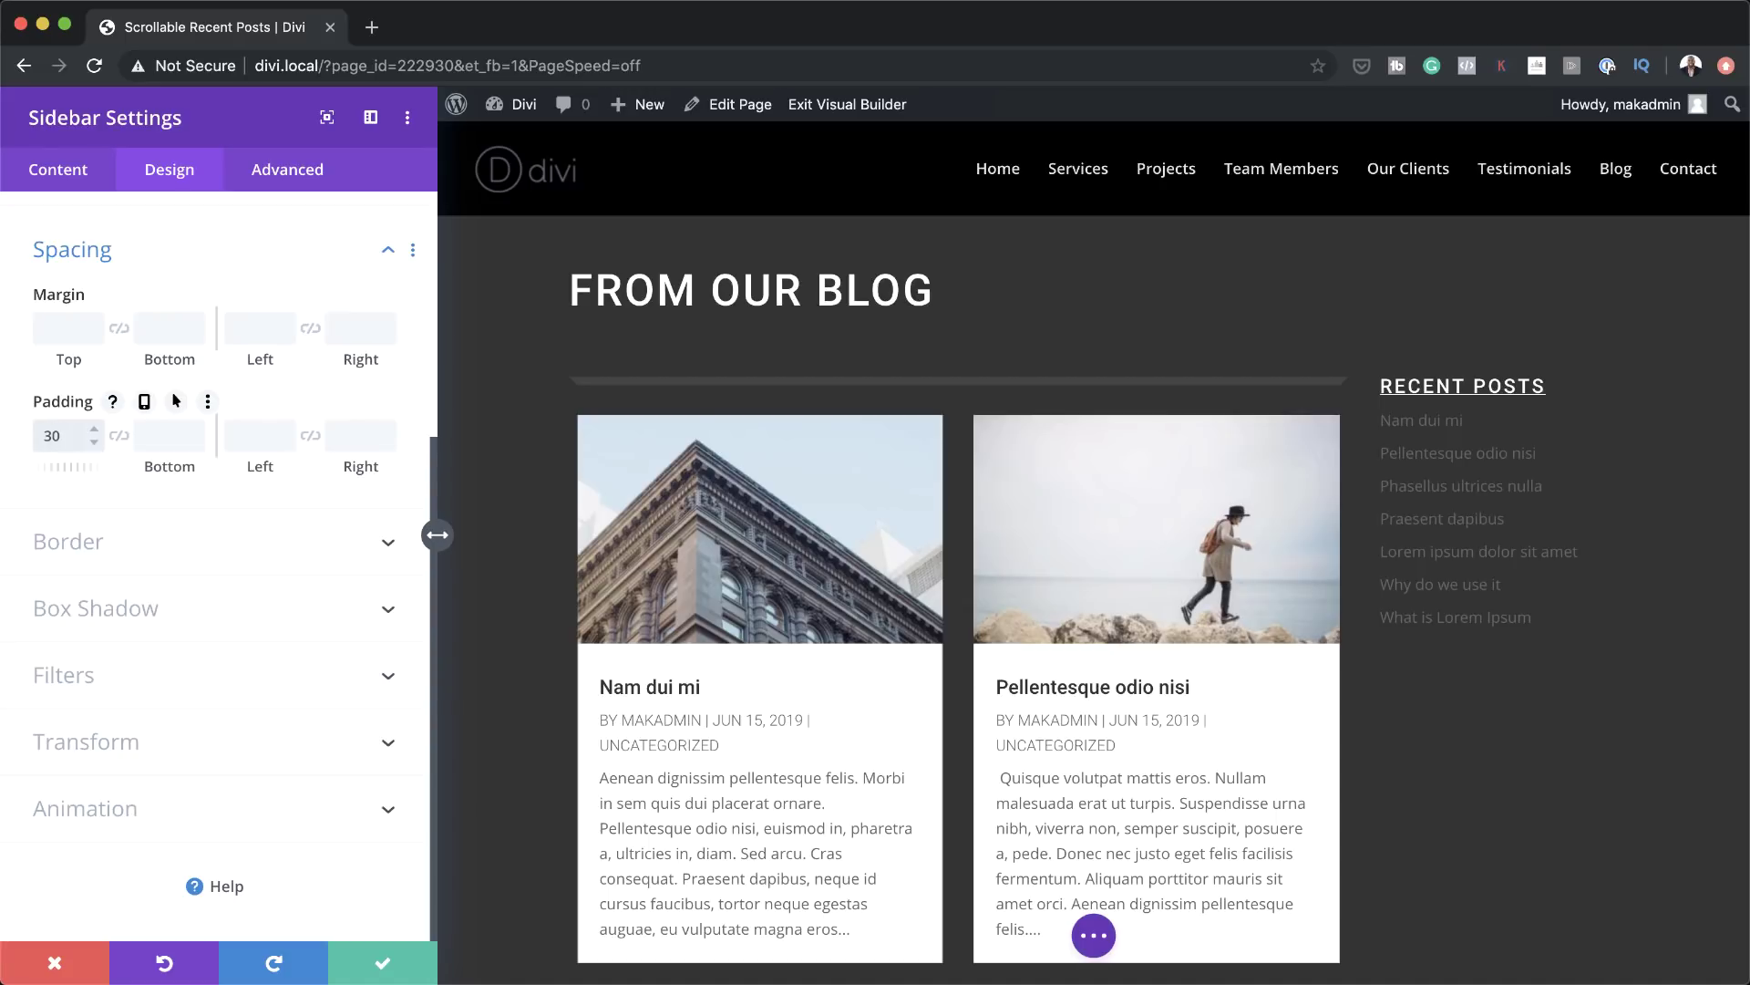
left_click(119, 436)
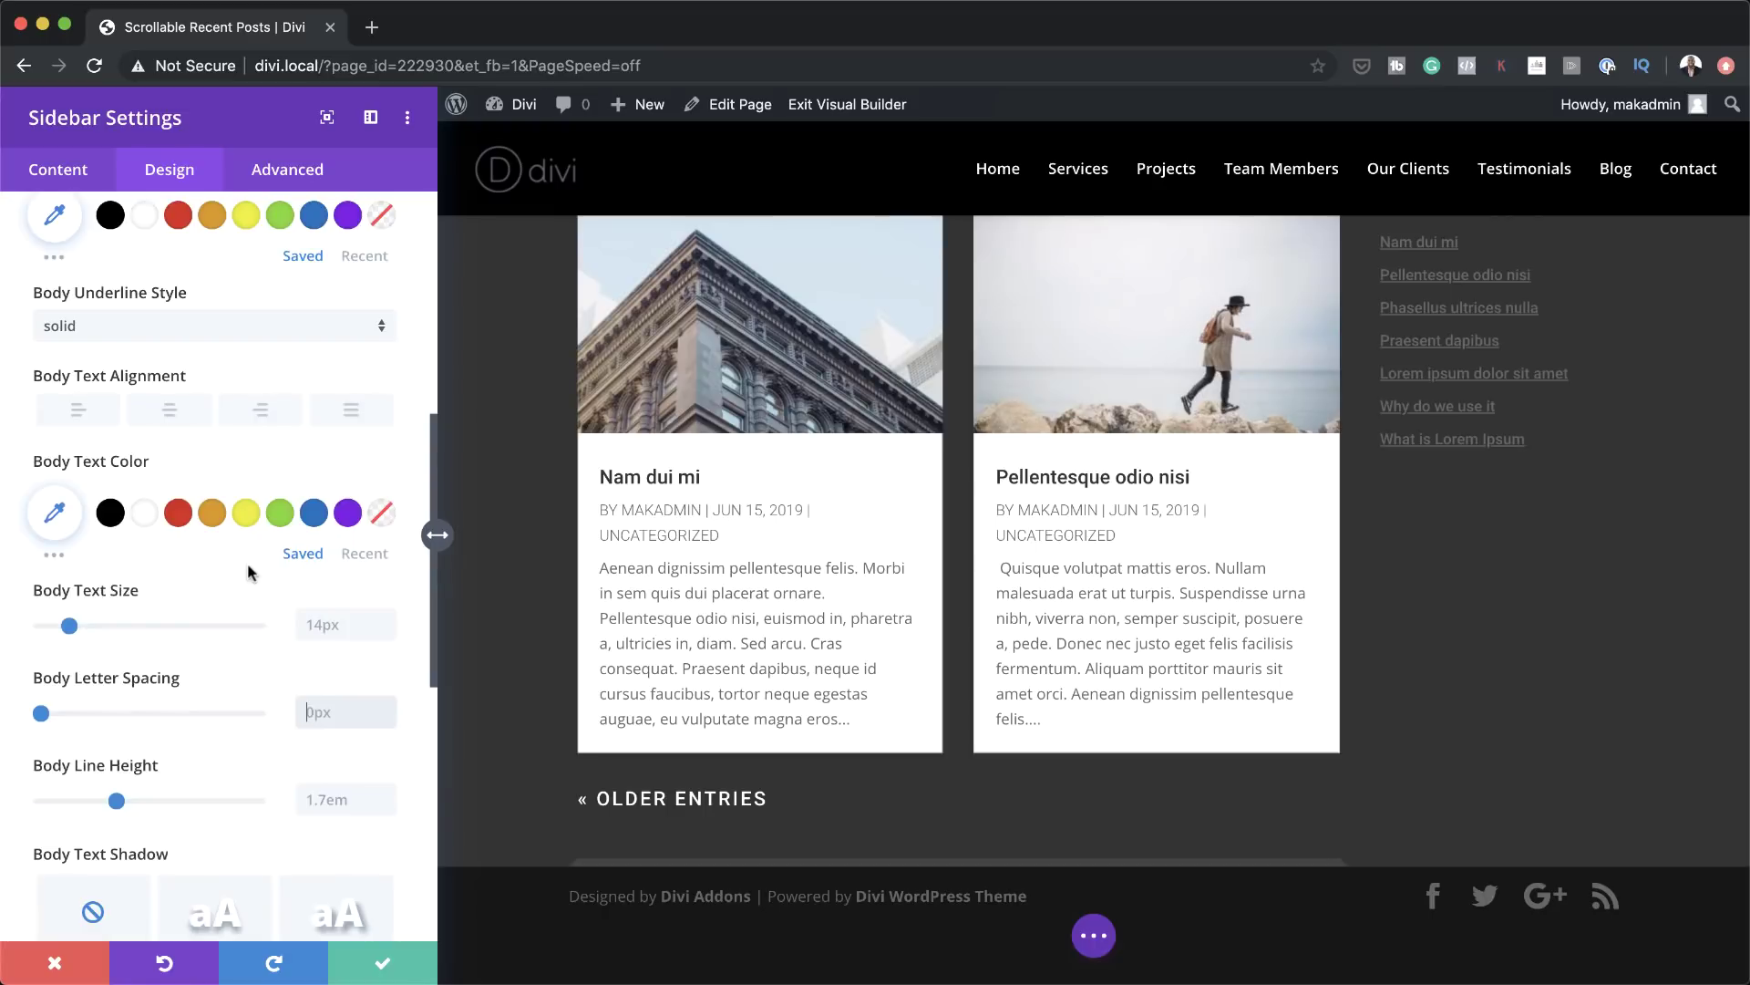
Set the Sidebar module's vertical overflow to Scroll in its visibility settings
scroll(248, 562, "up", 6)
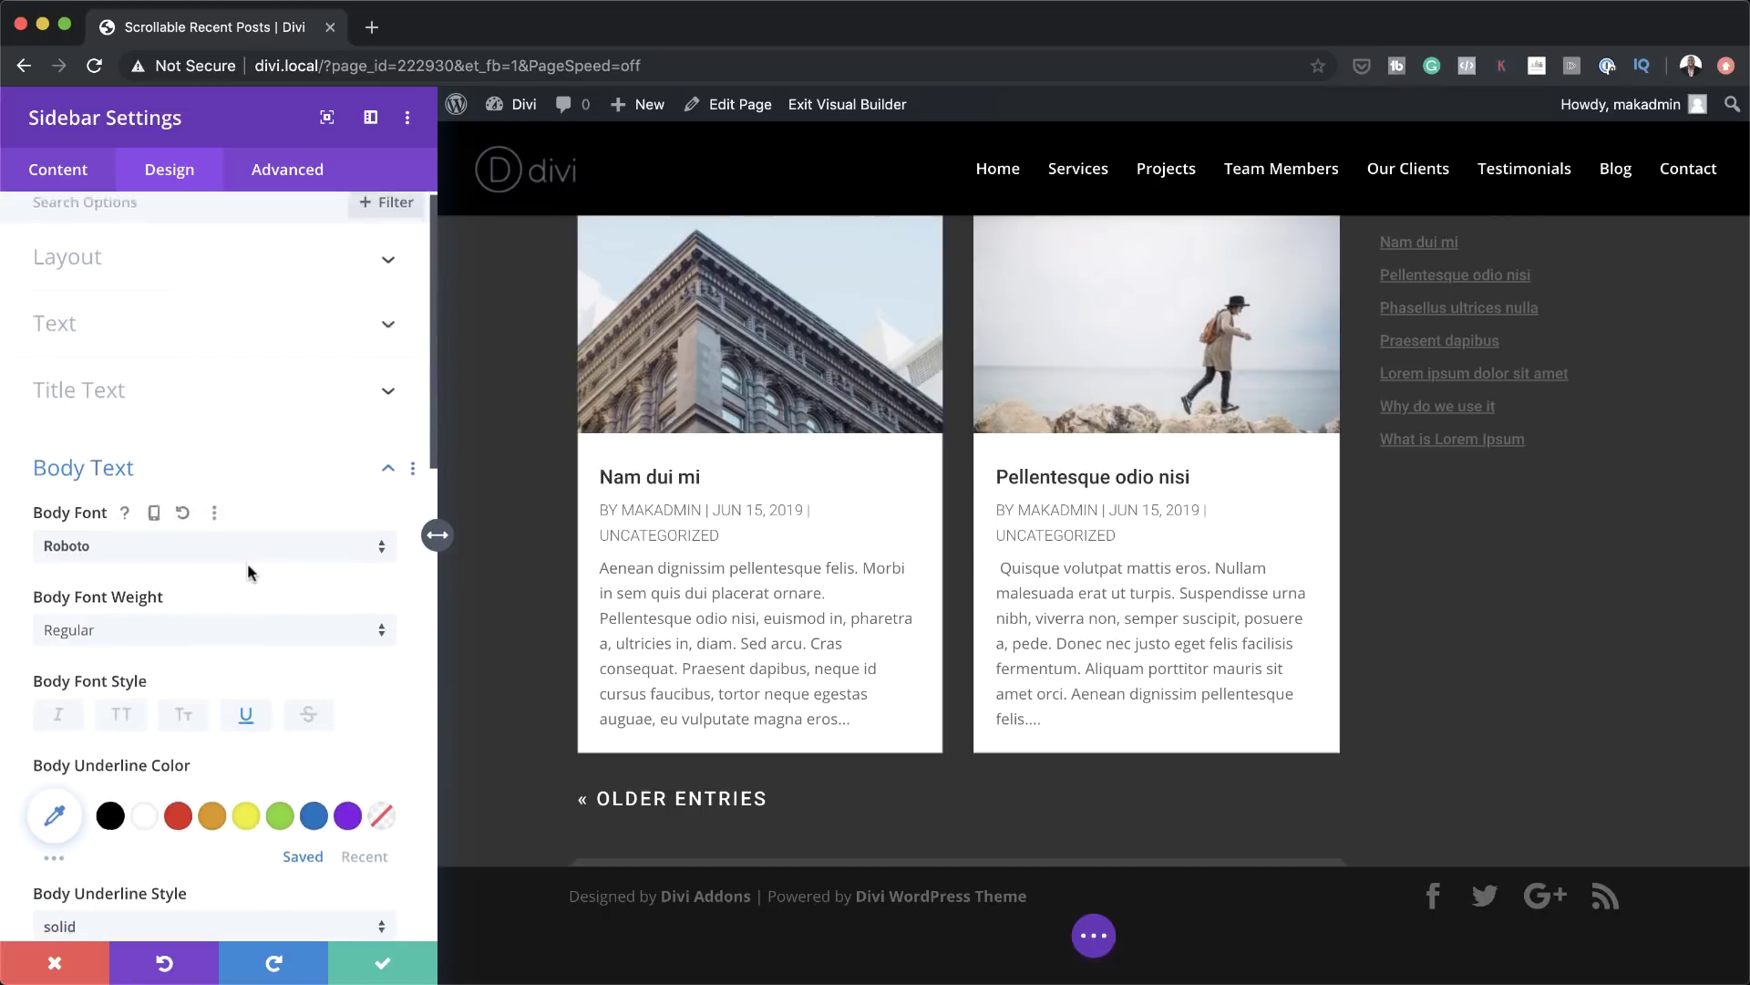
left_click(287, 172)
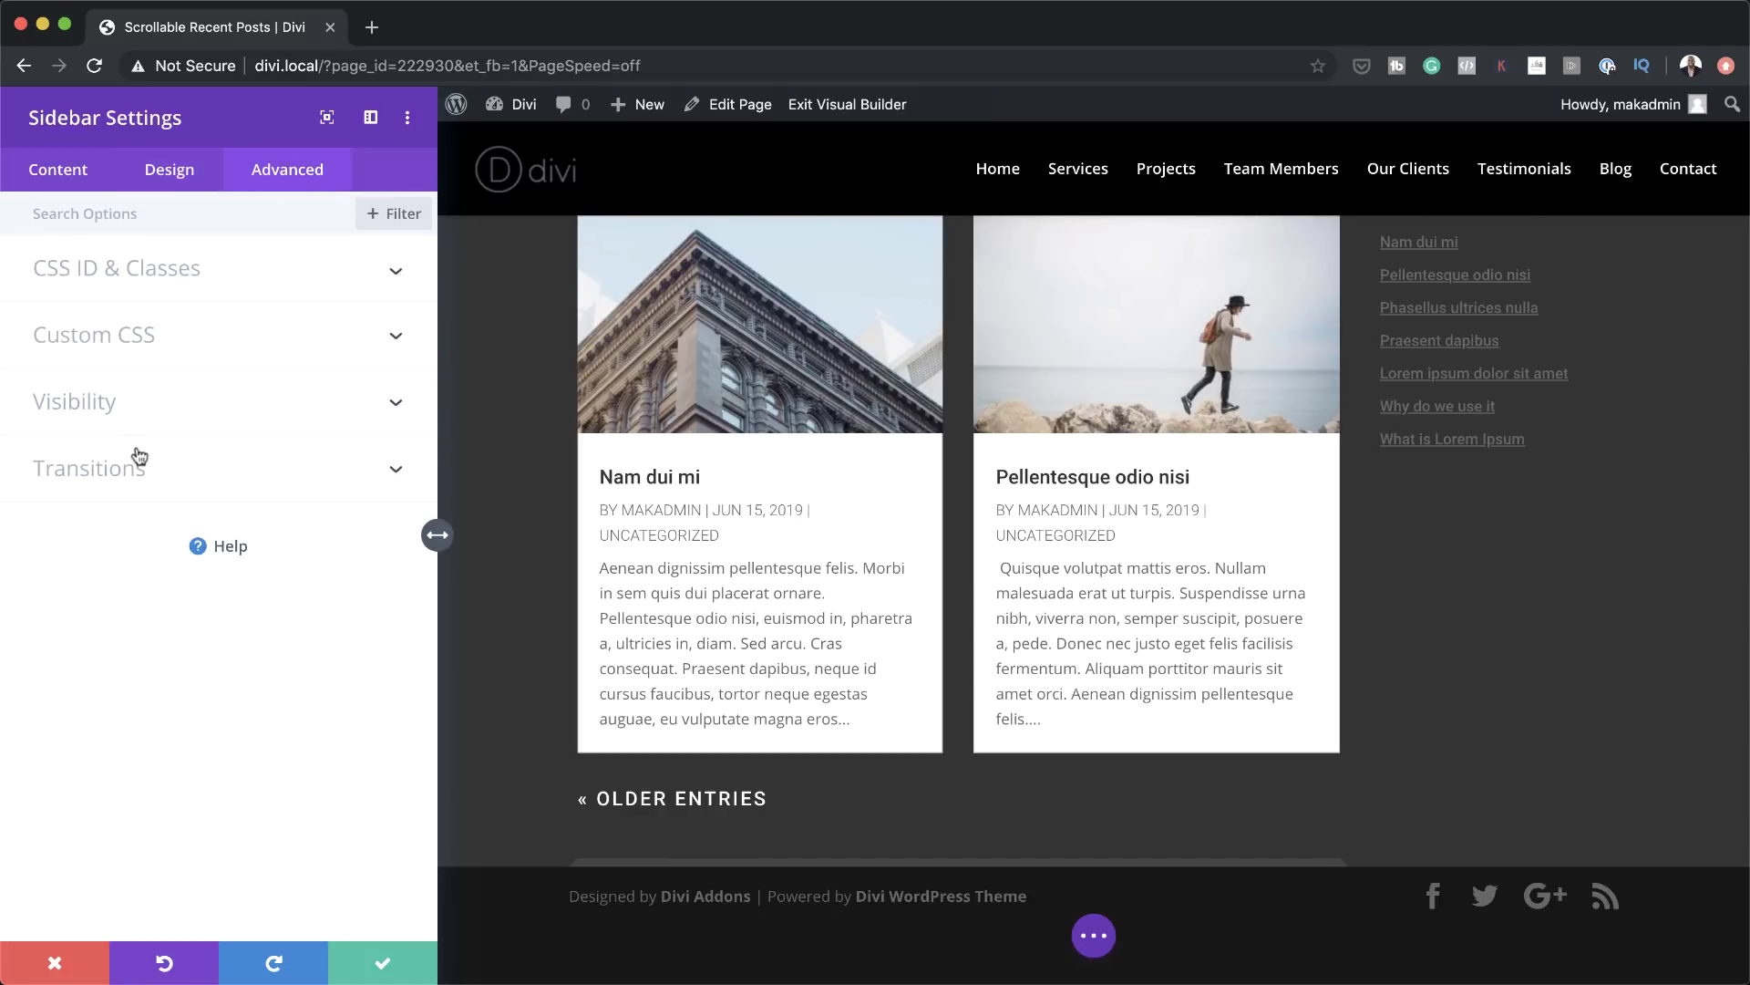
left_click(41, 402)
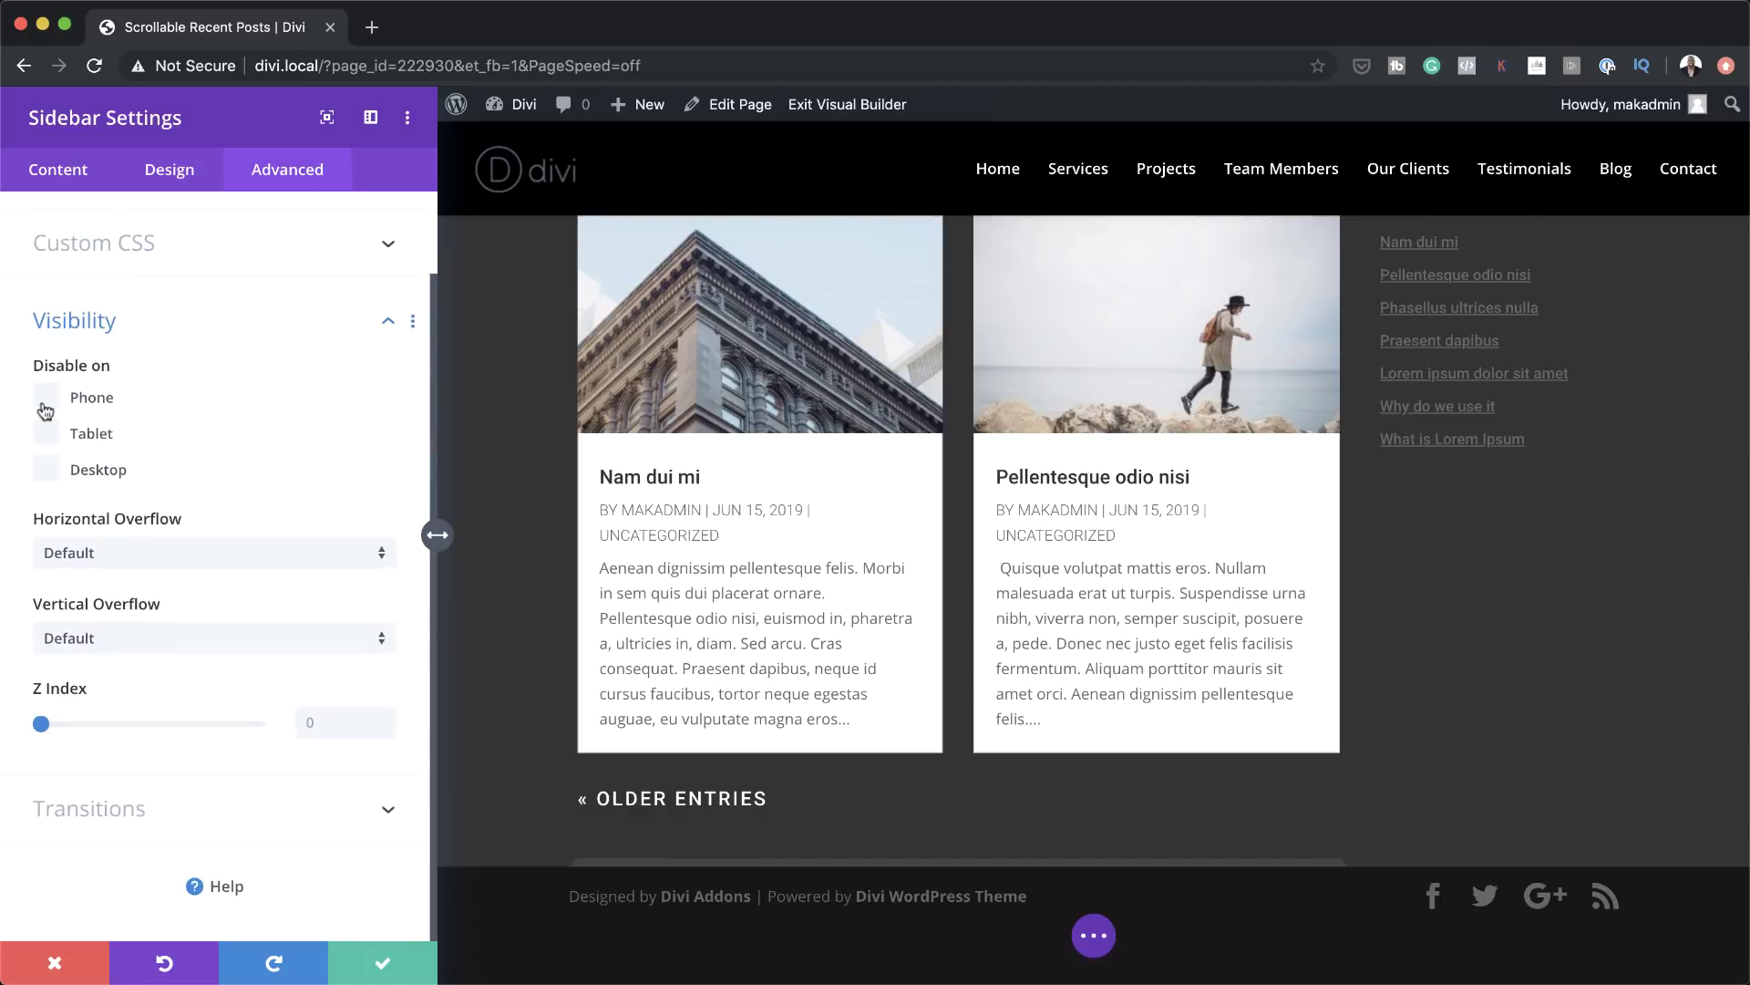
left_click(106, 643)
left_click(159, 728)
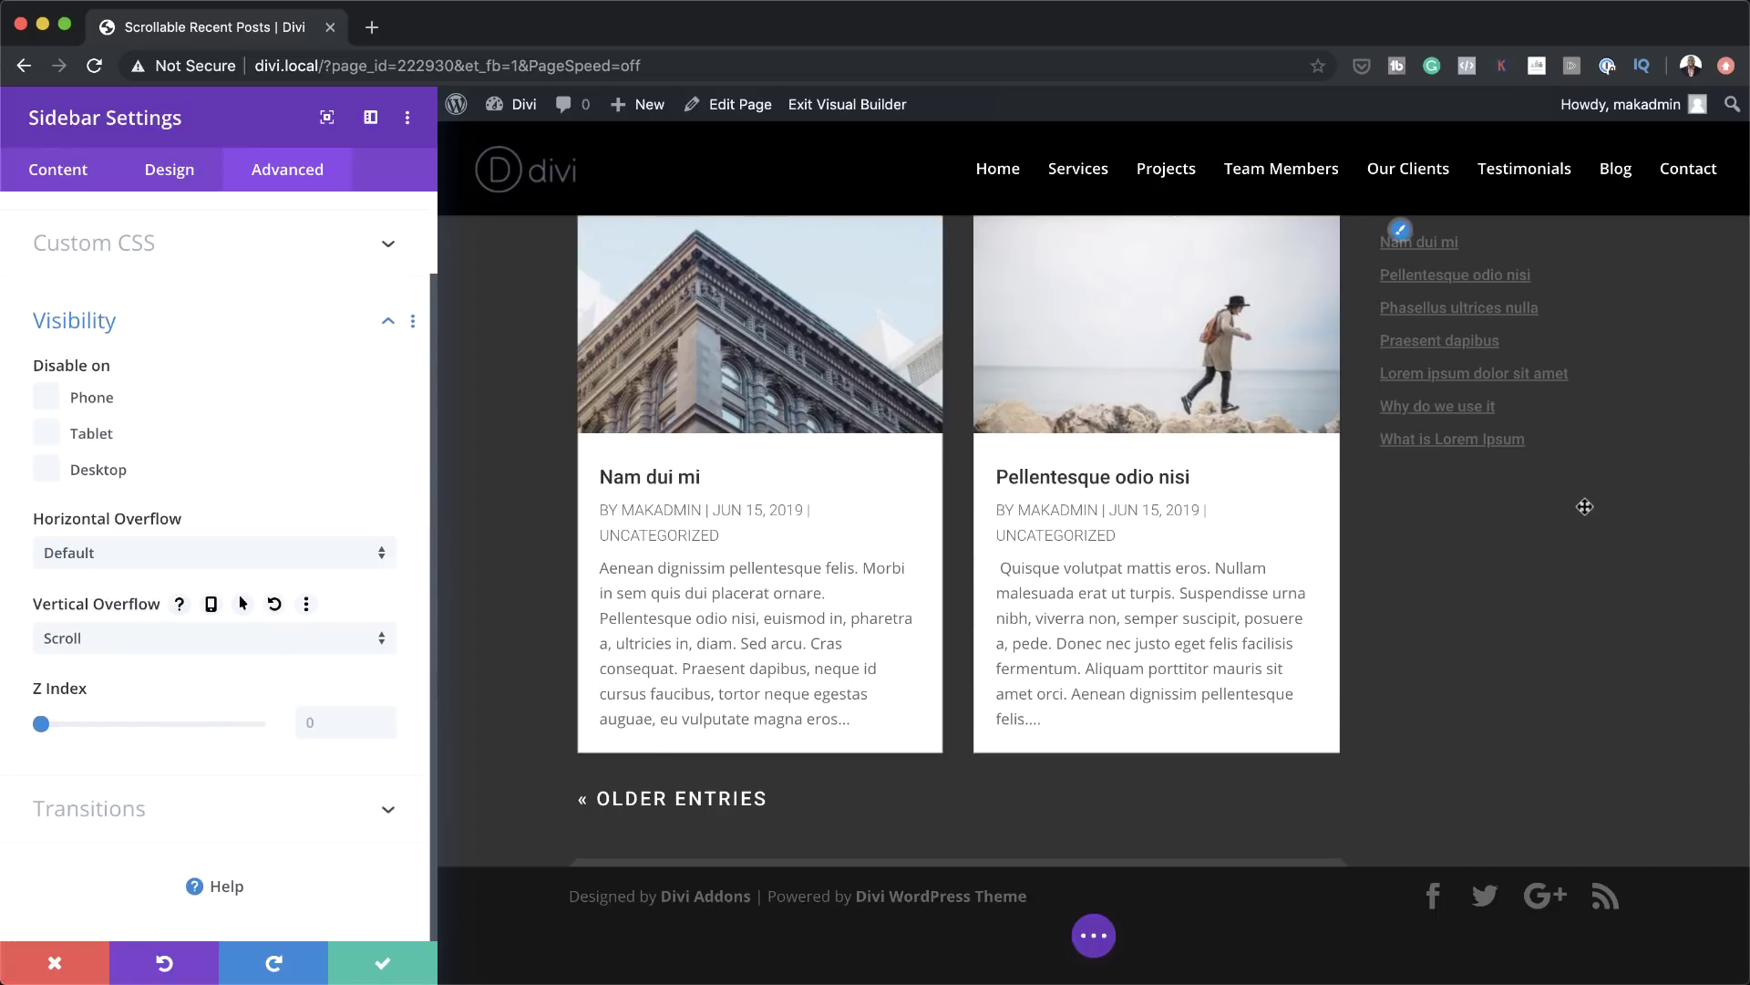
Save the Sidebar module's settings and look over the blog grid and Recent Posts layout on the page
scroll(1568, 515, "up", 3)
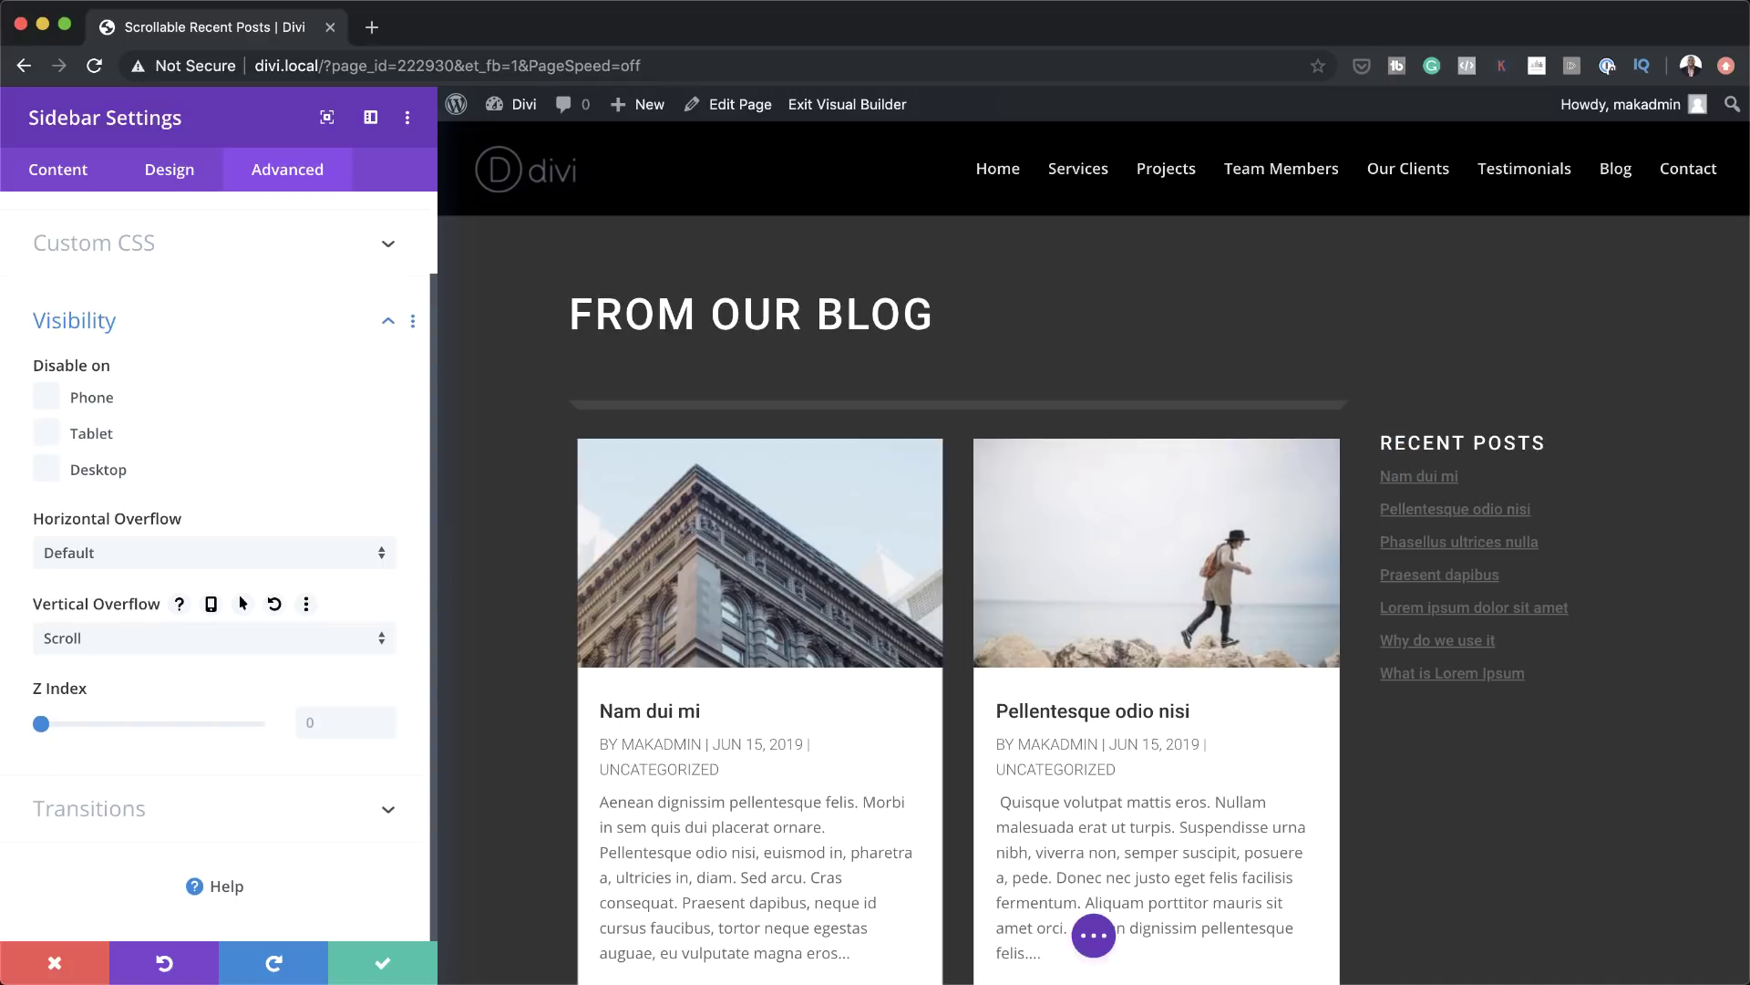
left_click(393, 964)
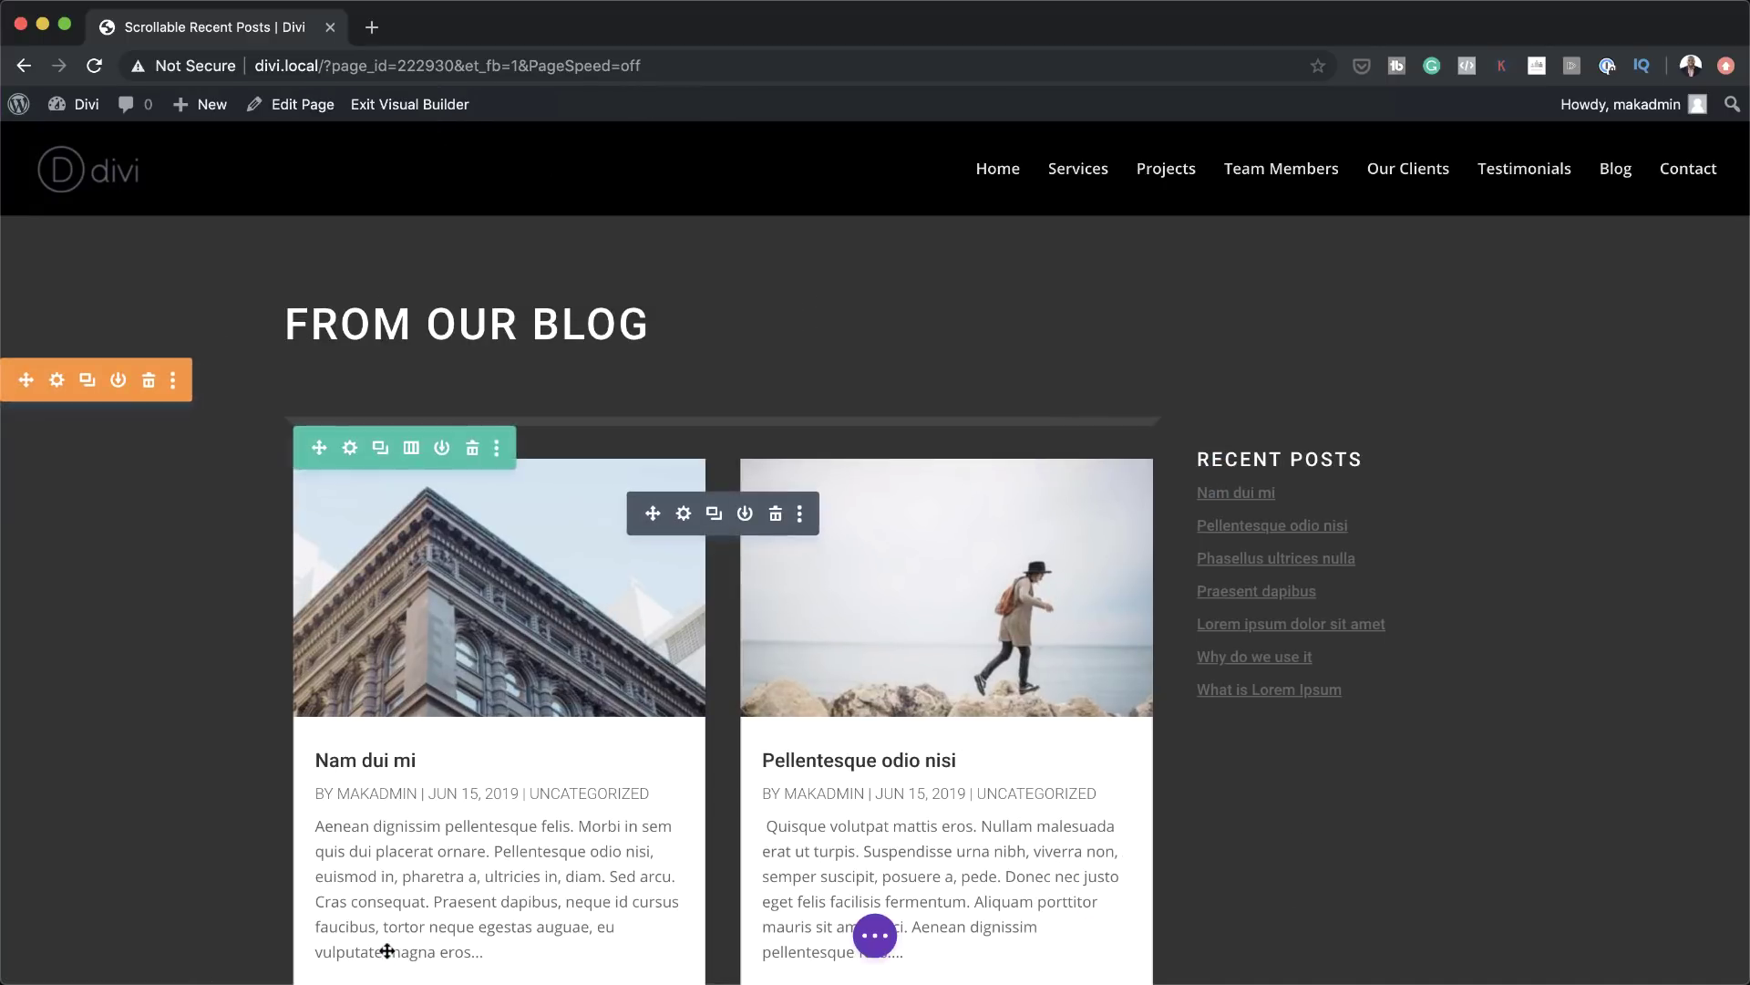
scroll(858, 777, "down", 1)
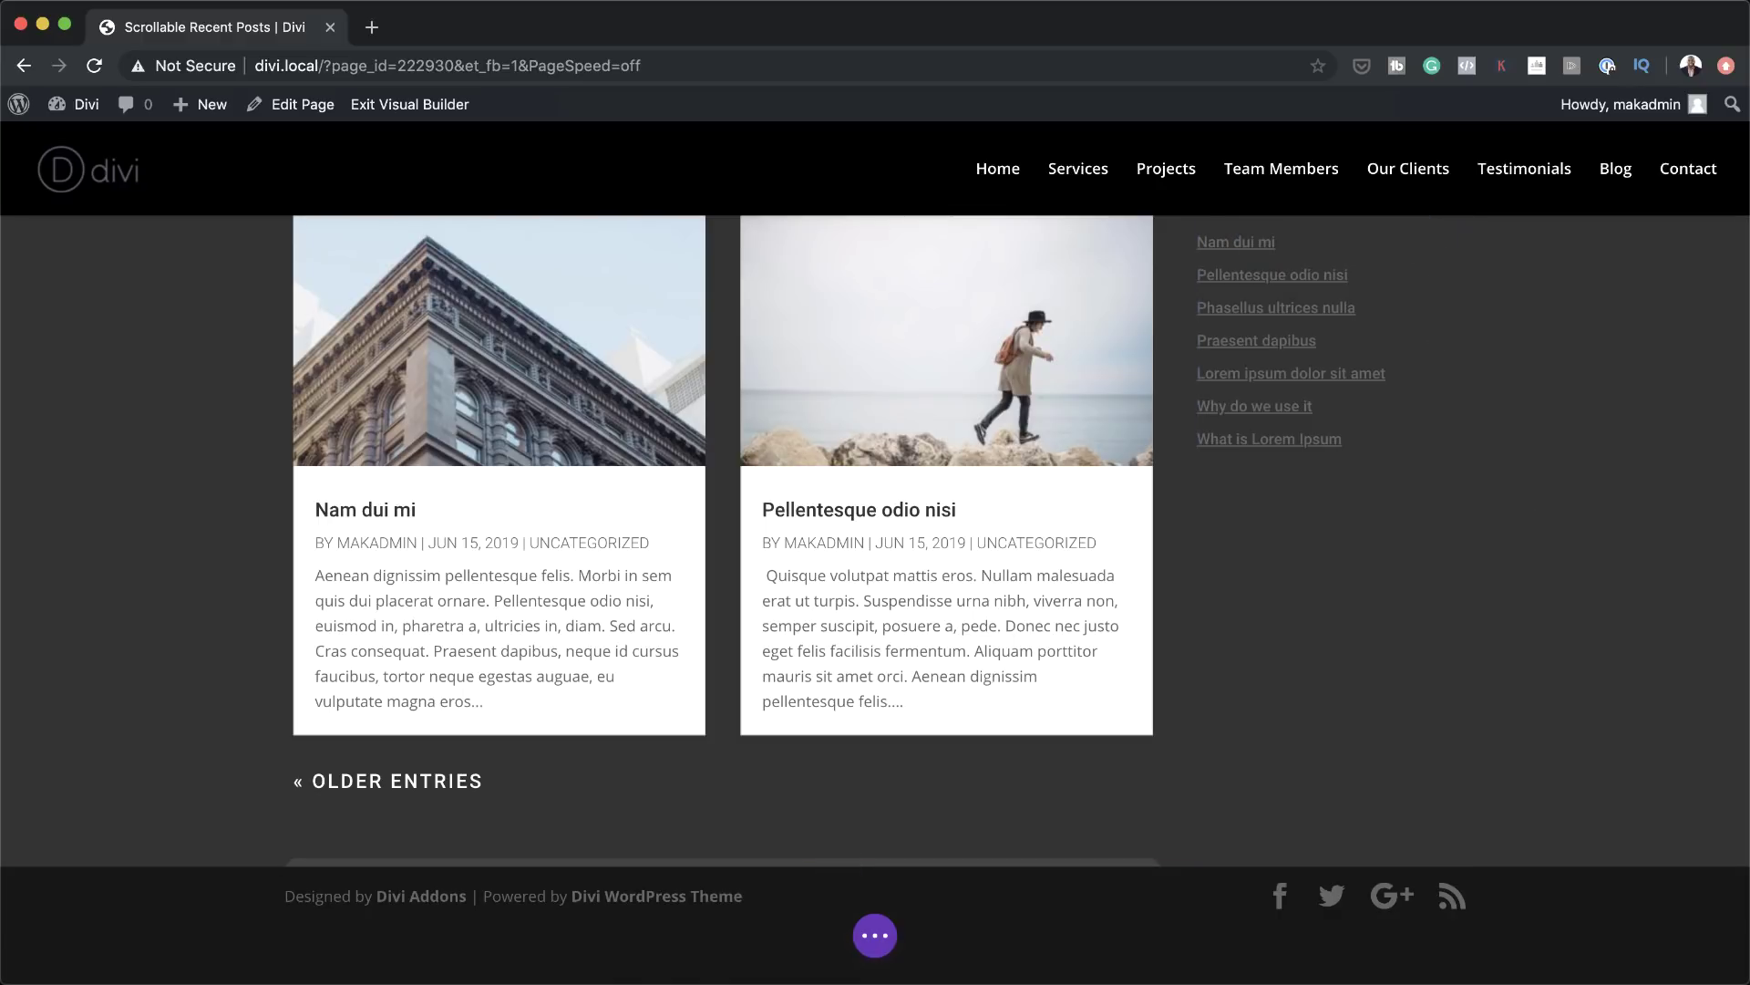
scroll(60, 387, "up", 3)
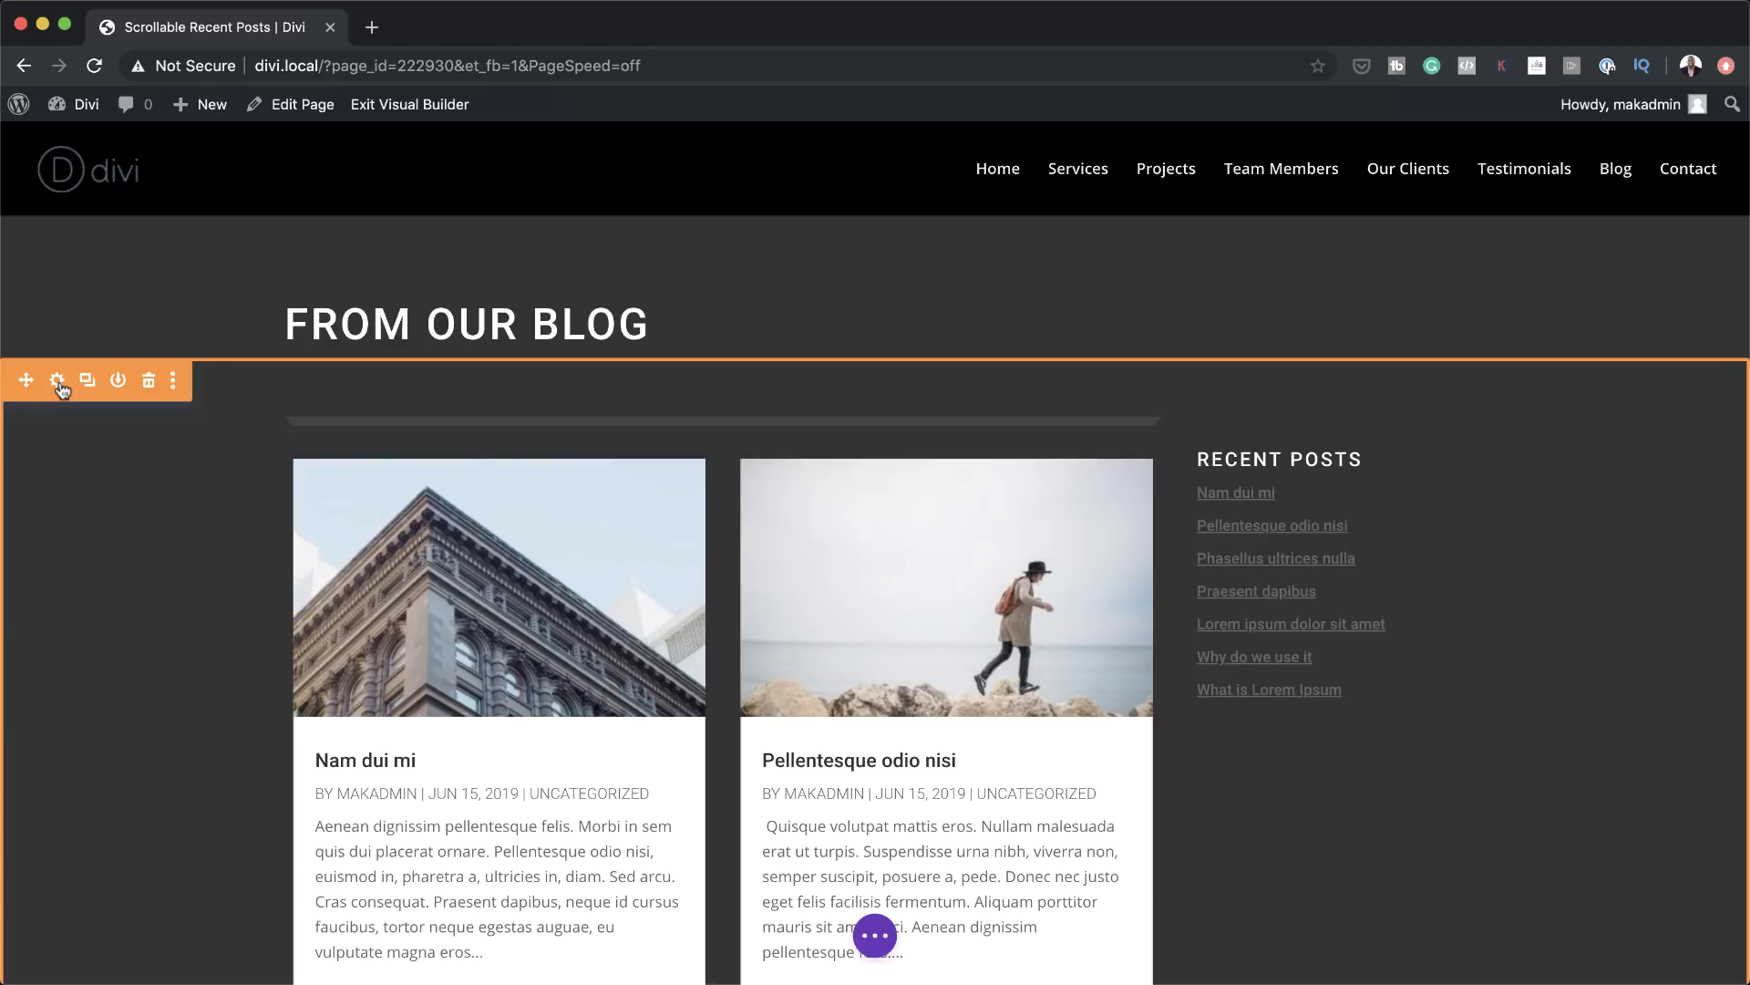
Assign the CSS class cust-scroll to the section containing the blog grid and sidebar, and save the section settings
left_click(57, 382)
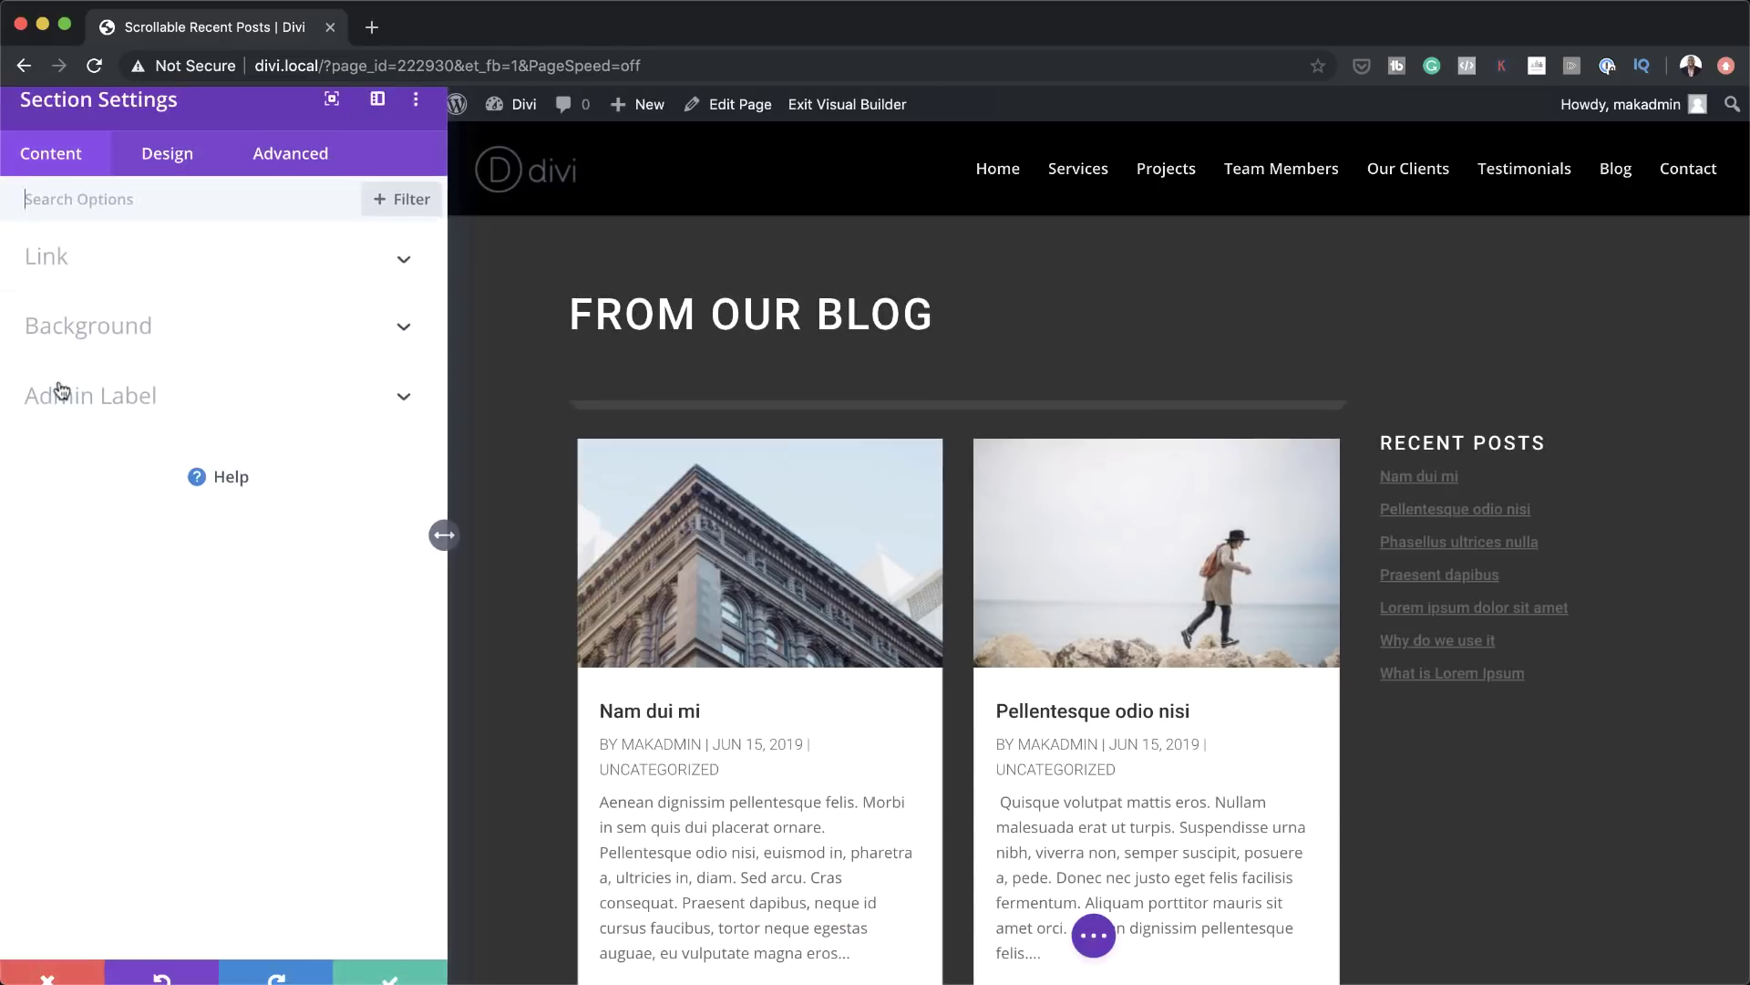
left_click(304, 171)
left_click(118, 344)
left_click(96, 230)
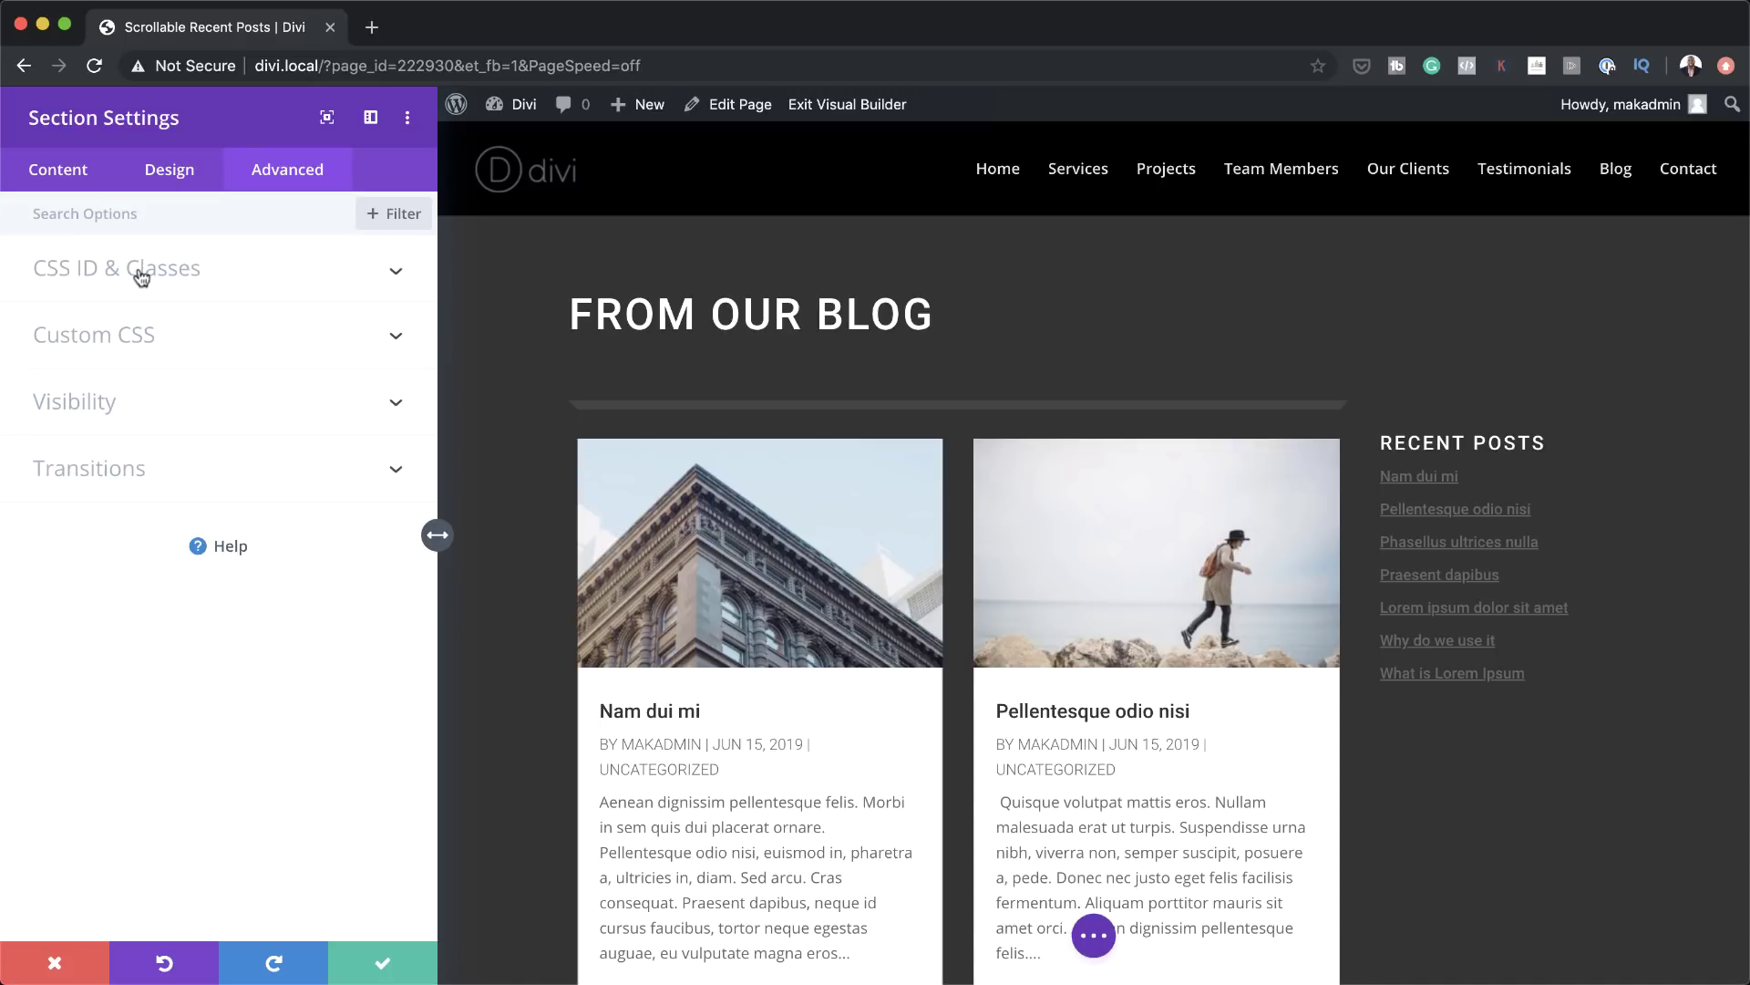
left_click(185, 281)
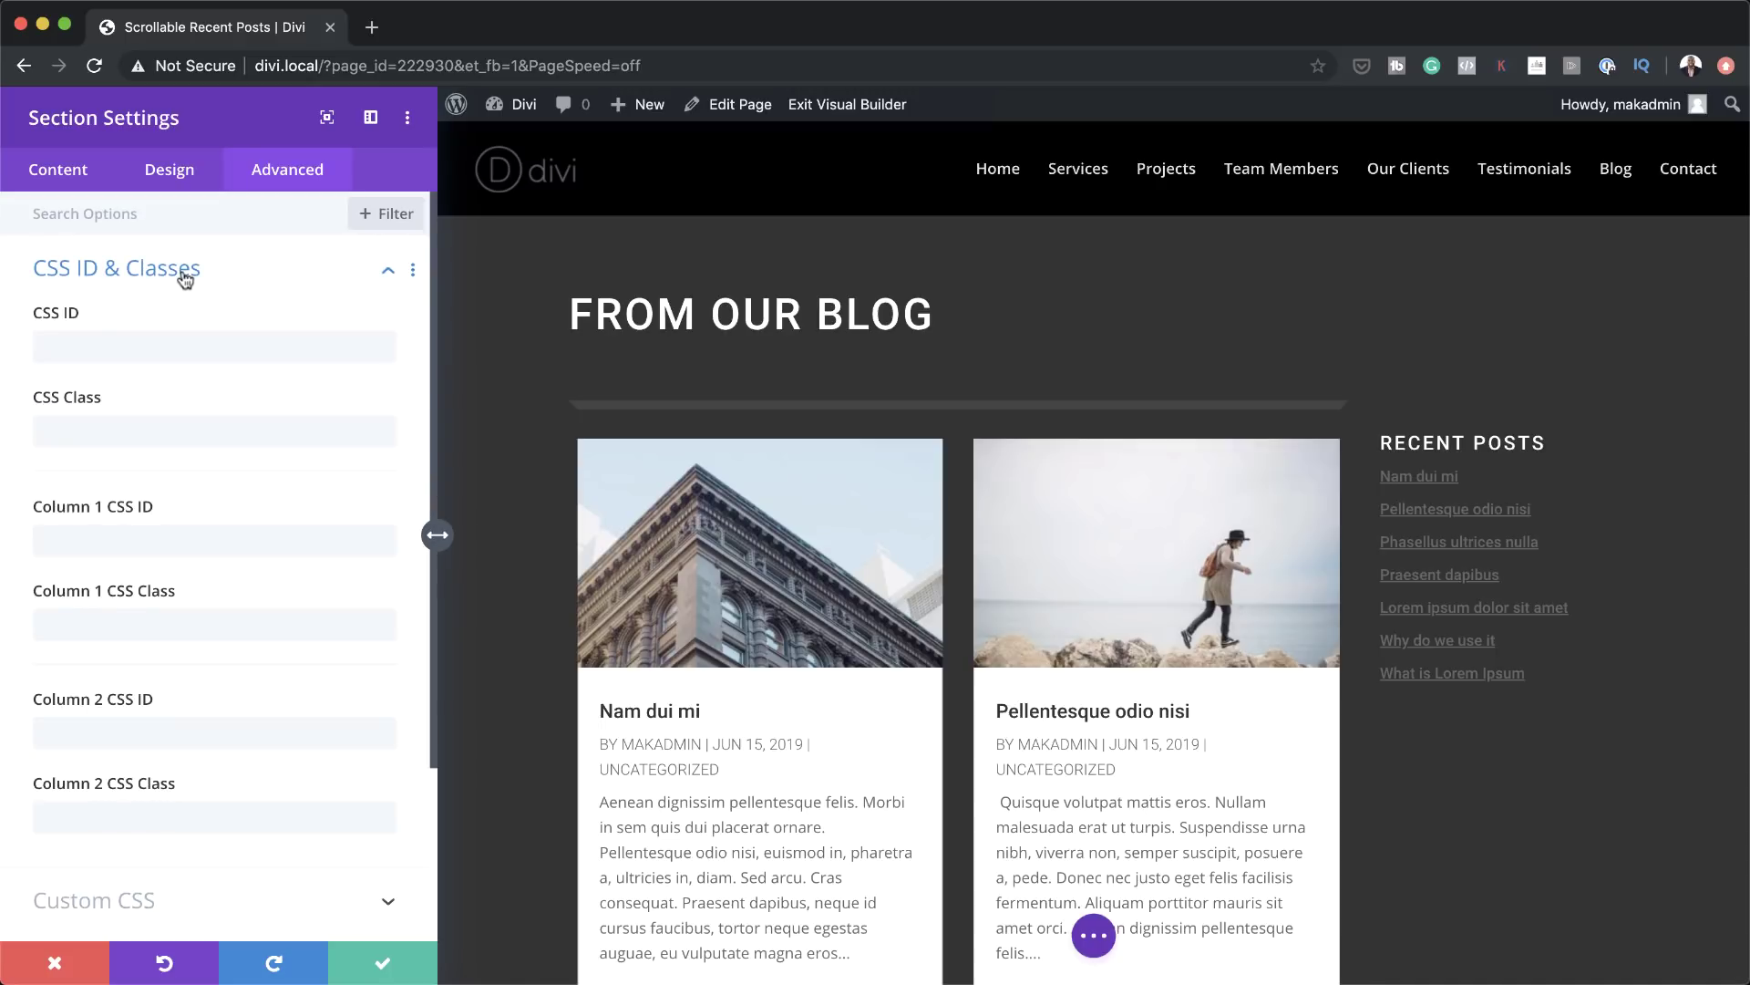
left_click(102, 438)
type("cust-scroll")
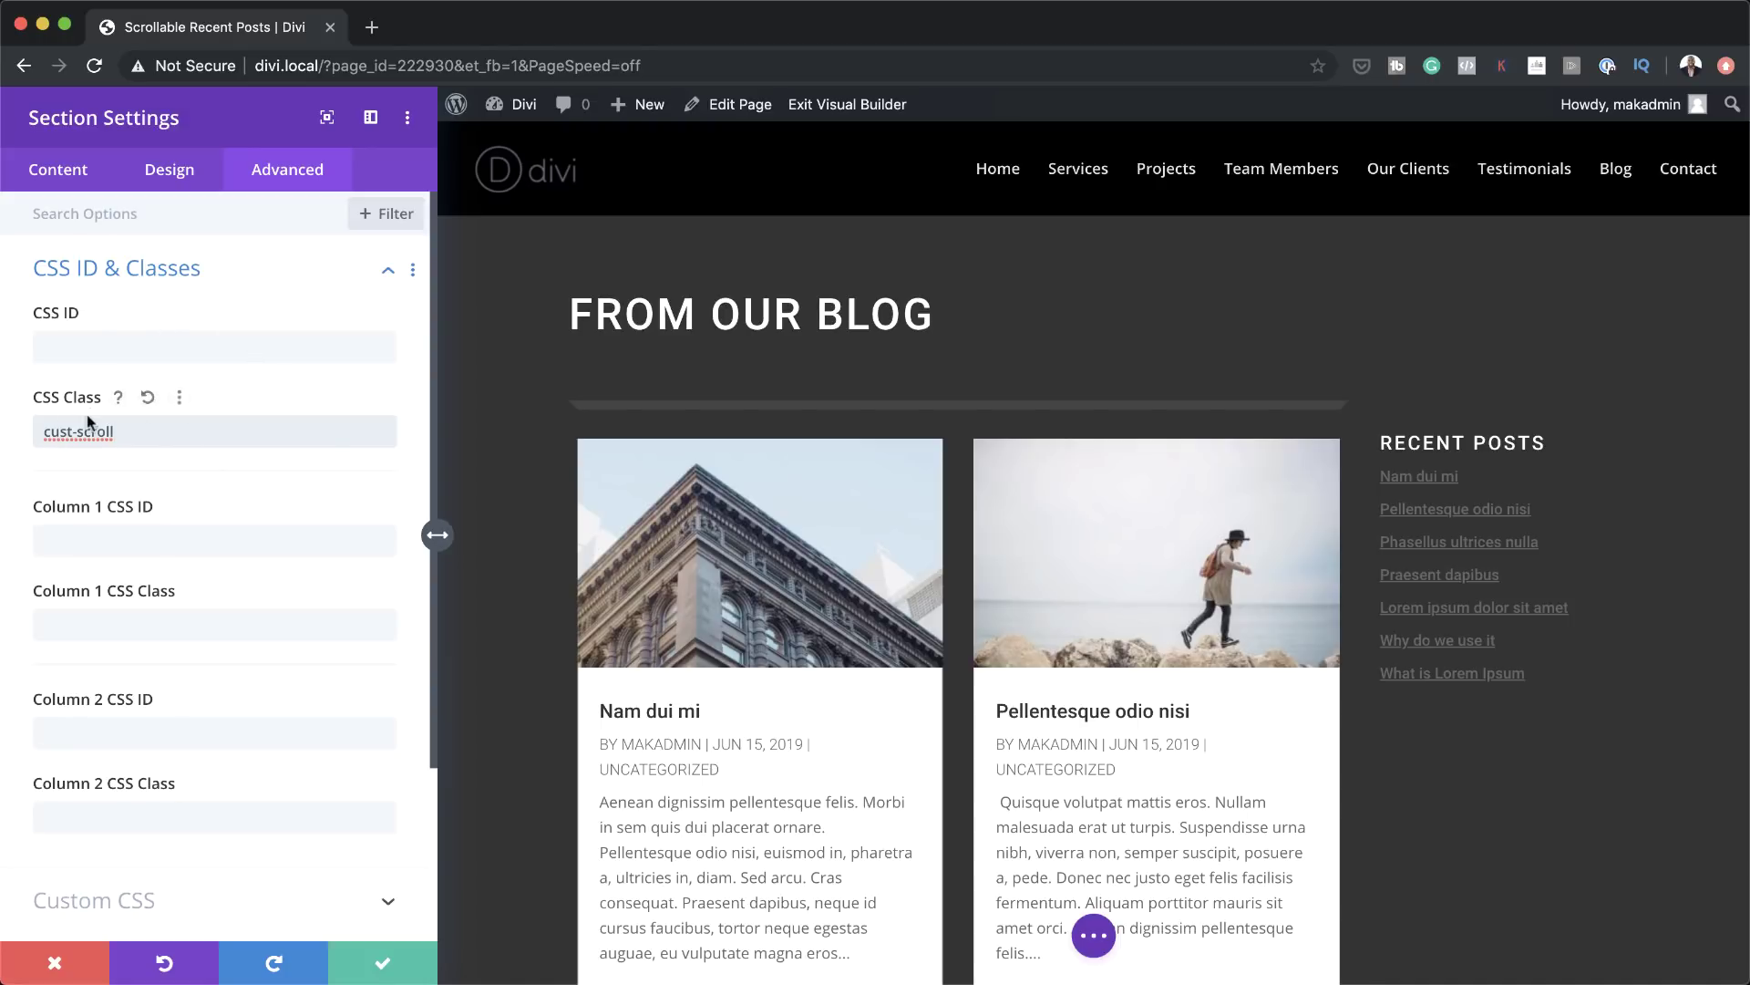
left_click(394, 973)
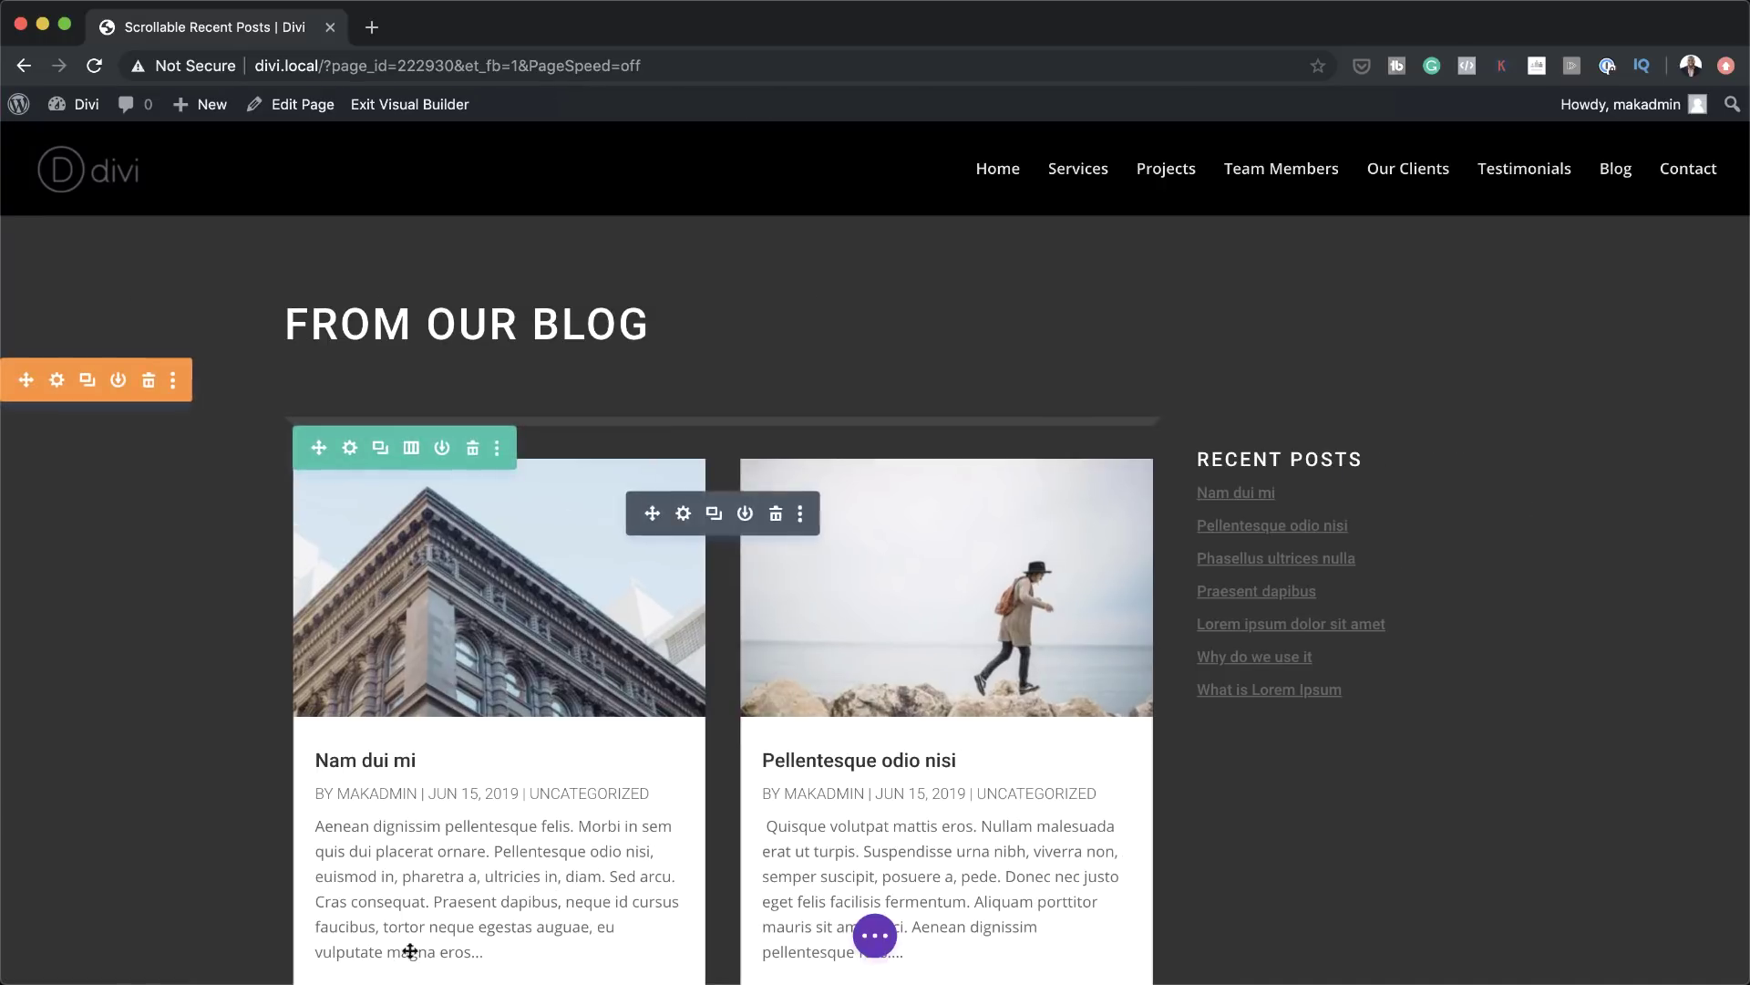
Add page-level custom CSS for .cust-scroll scrollbars: width 8px, track #444444, handle #888888, handle on hover #ffffff, and save the page settings
left_click(875, 936)
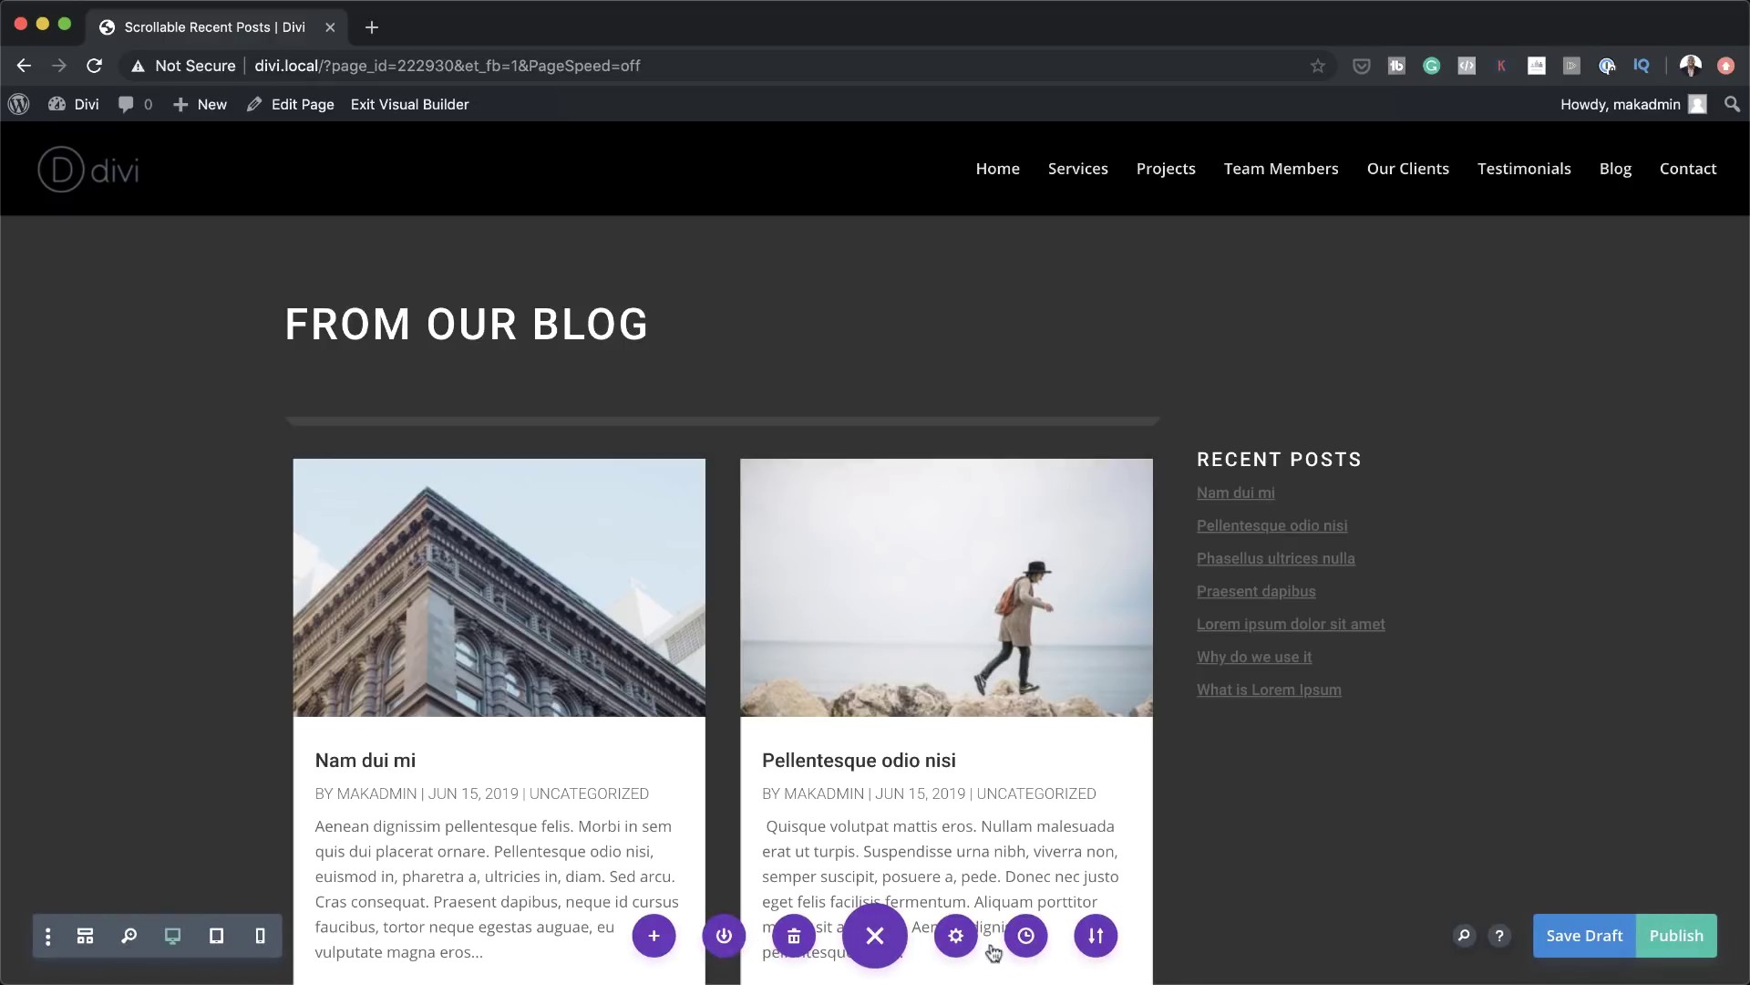
left_click(955, 935)
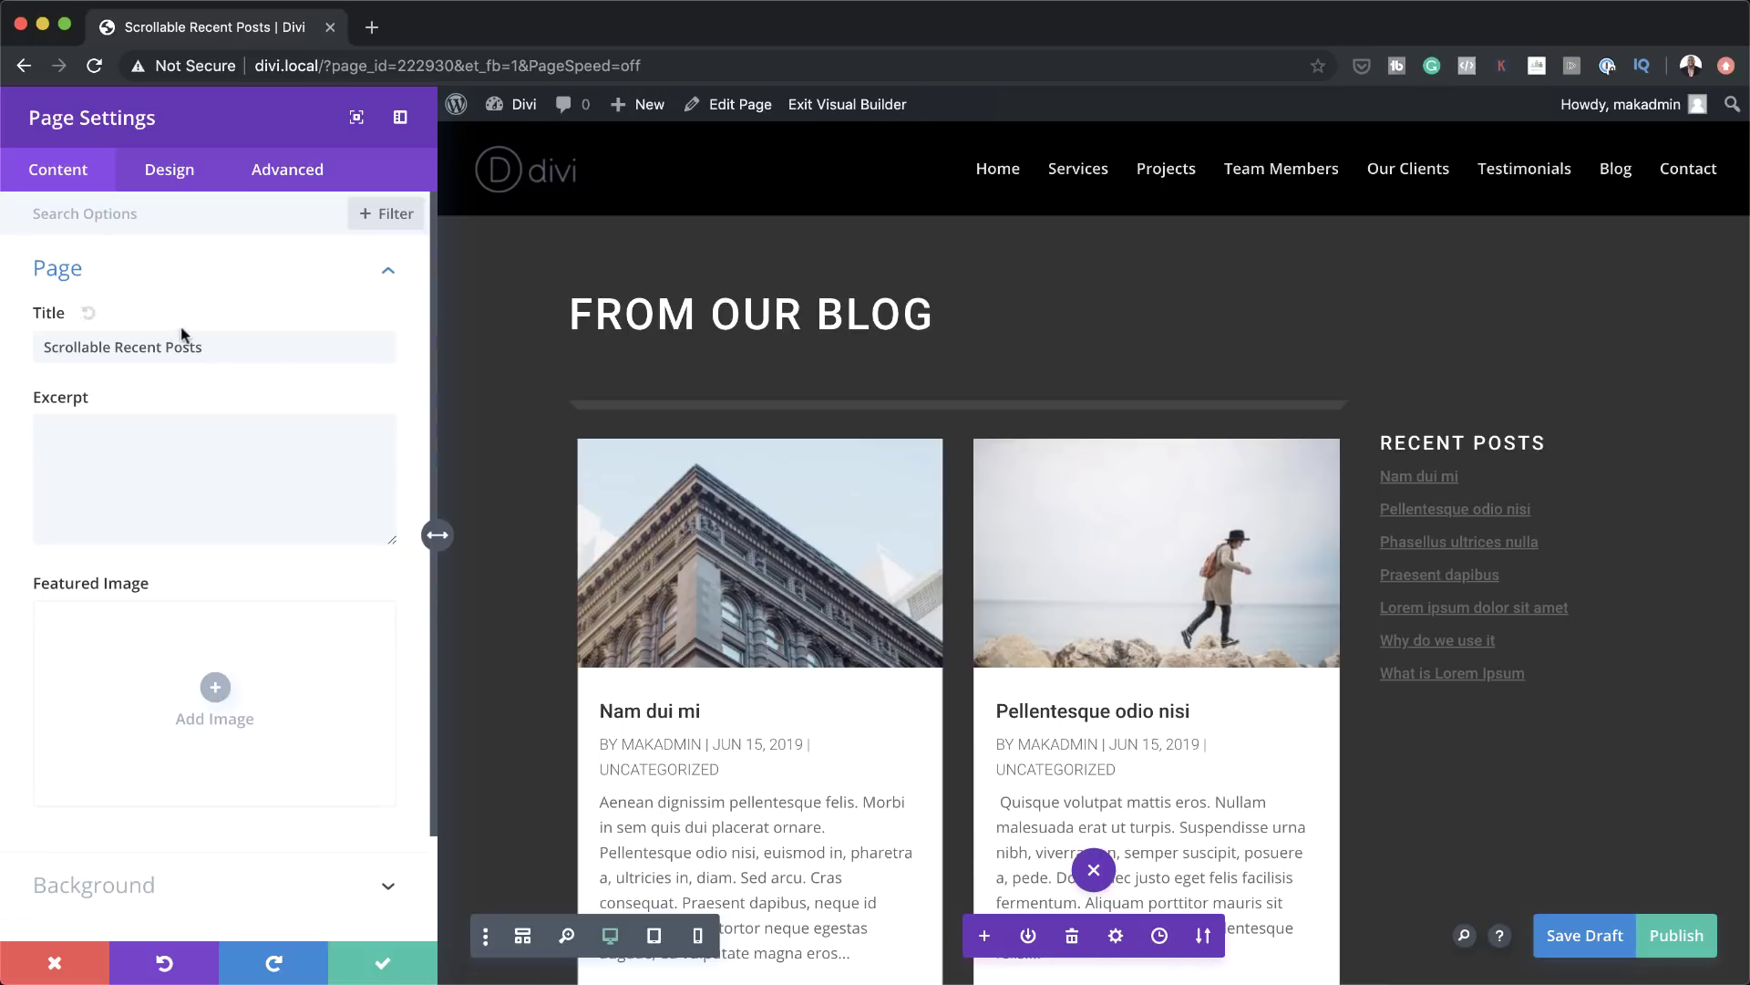
left_click(297, 178)
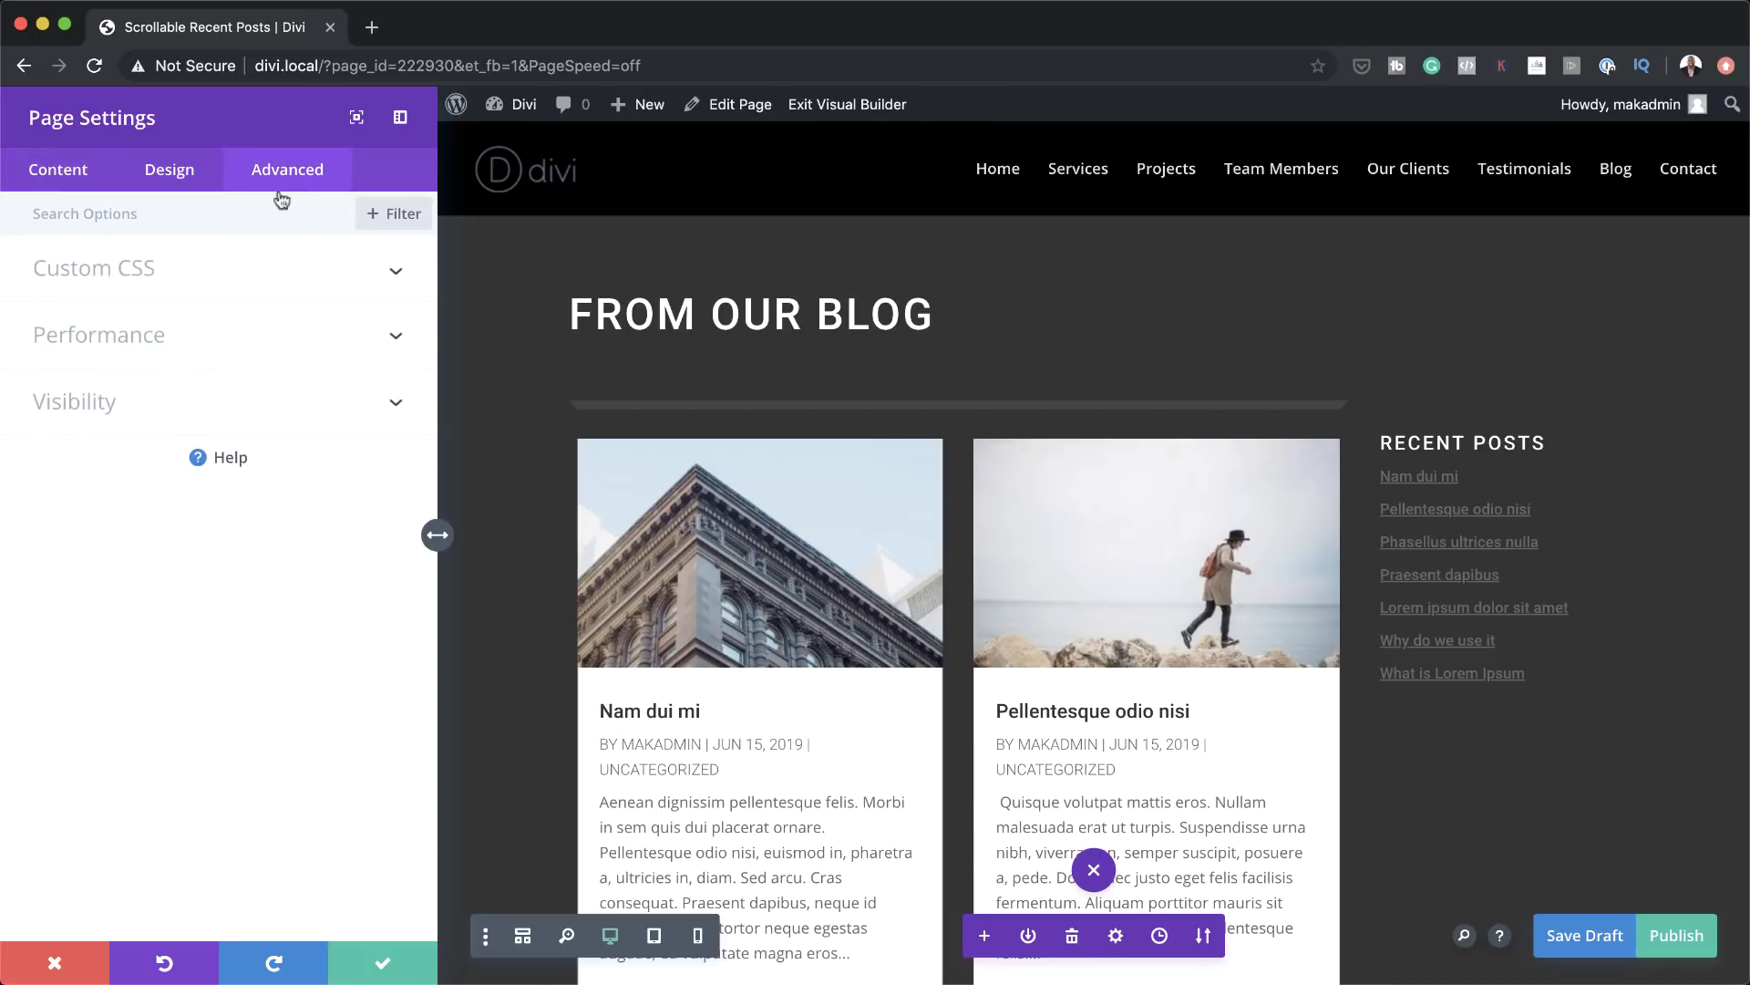
left_click(135, 269)
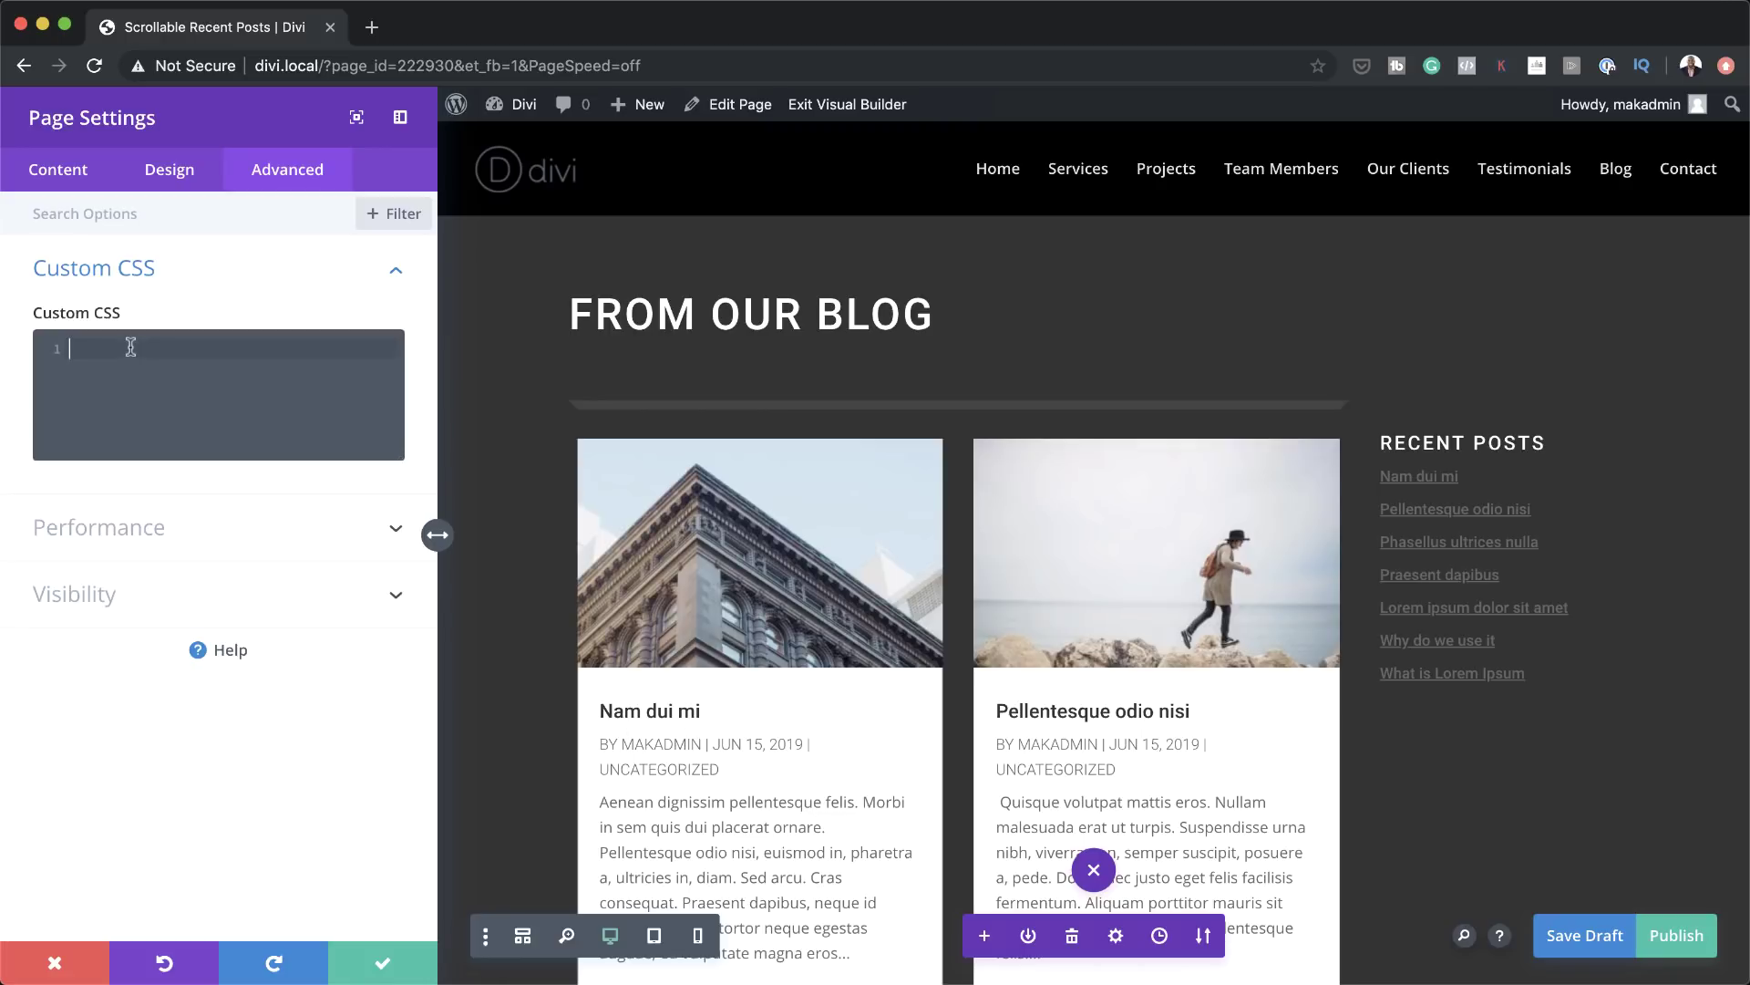
type("/* width */ .cust-scroll ::-webkit-scrollbar {   width: 8px; }  /* Track */ .cust-scroll ::-webkit-scrollbar-track {   background: #444444; }  /* Handle */ .cust-scroll ::-webkit-scrollbar-thumb {   background: #888888; }  /* Handle on hover */ .cust-scroll ::-webkit-scrollbar-thumb:hover {   background: #ffffff; }")
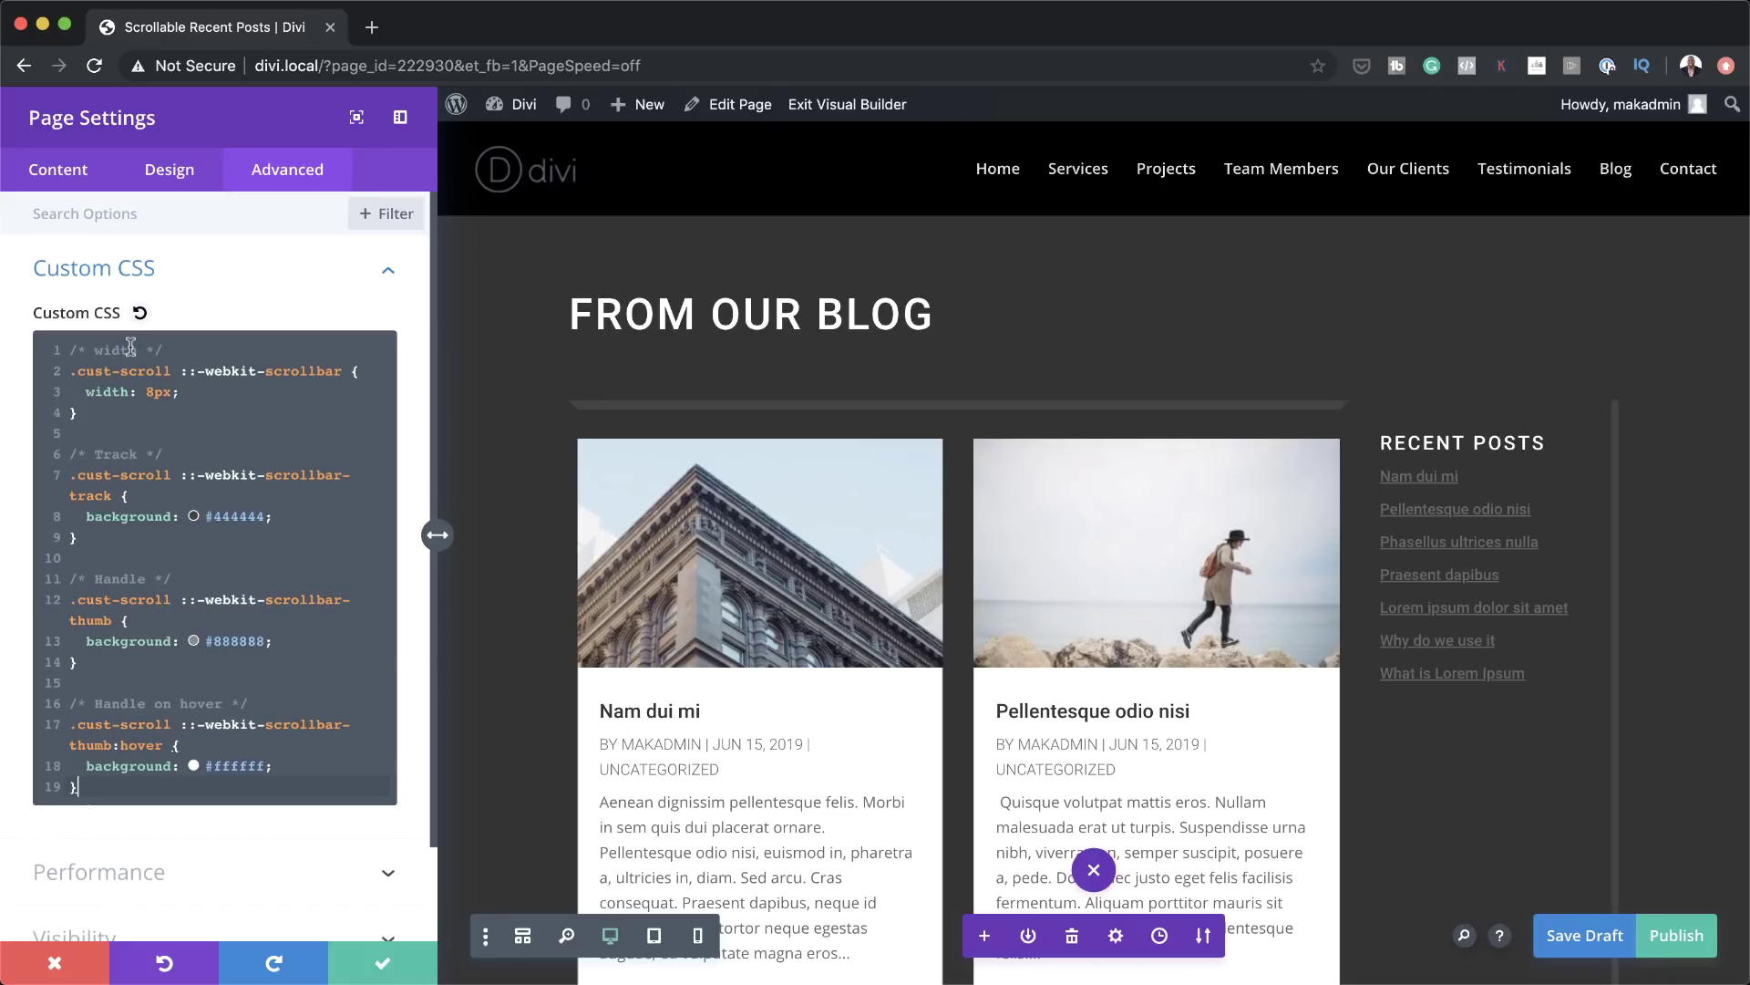
scroll(1621, 670, "down", 5)
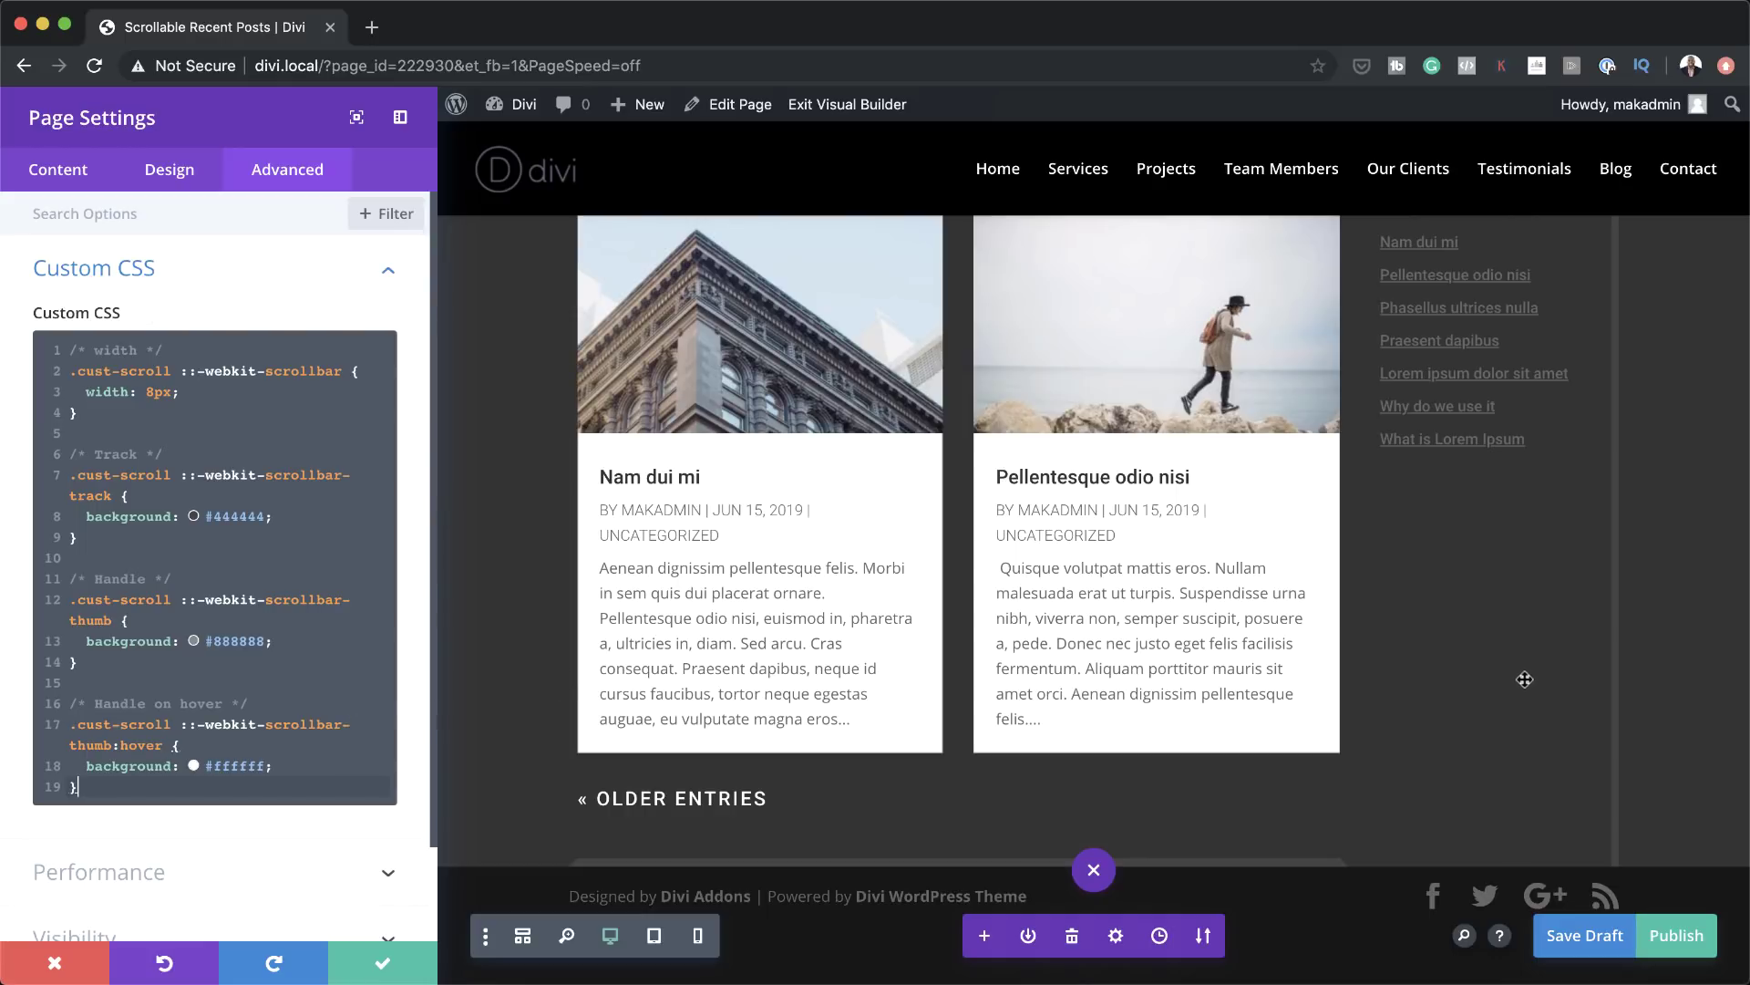
left_click(383, 966)
scroll(1263, 620, "up", 5)
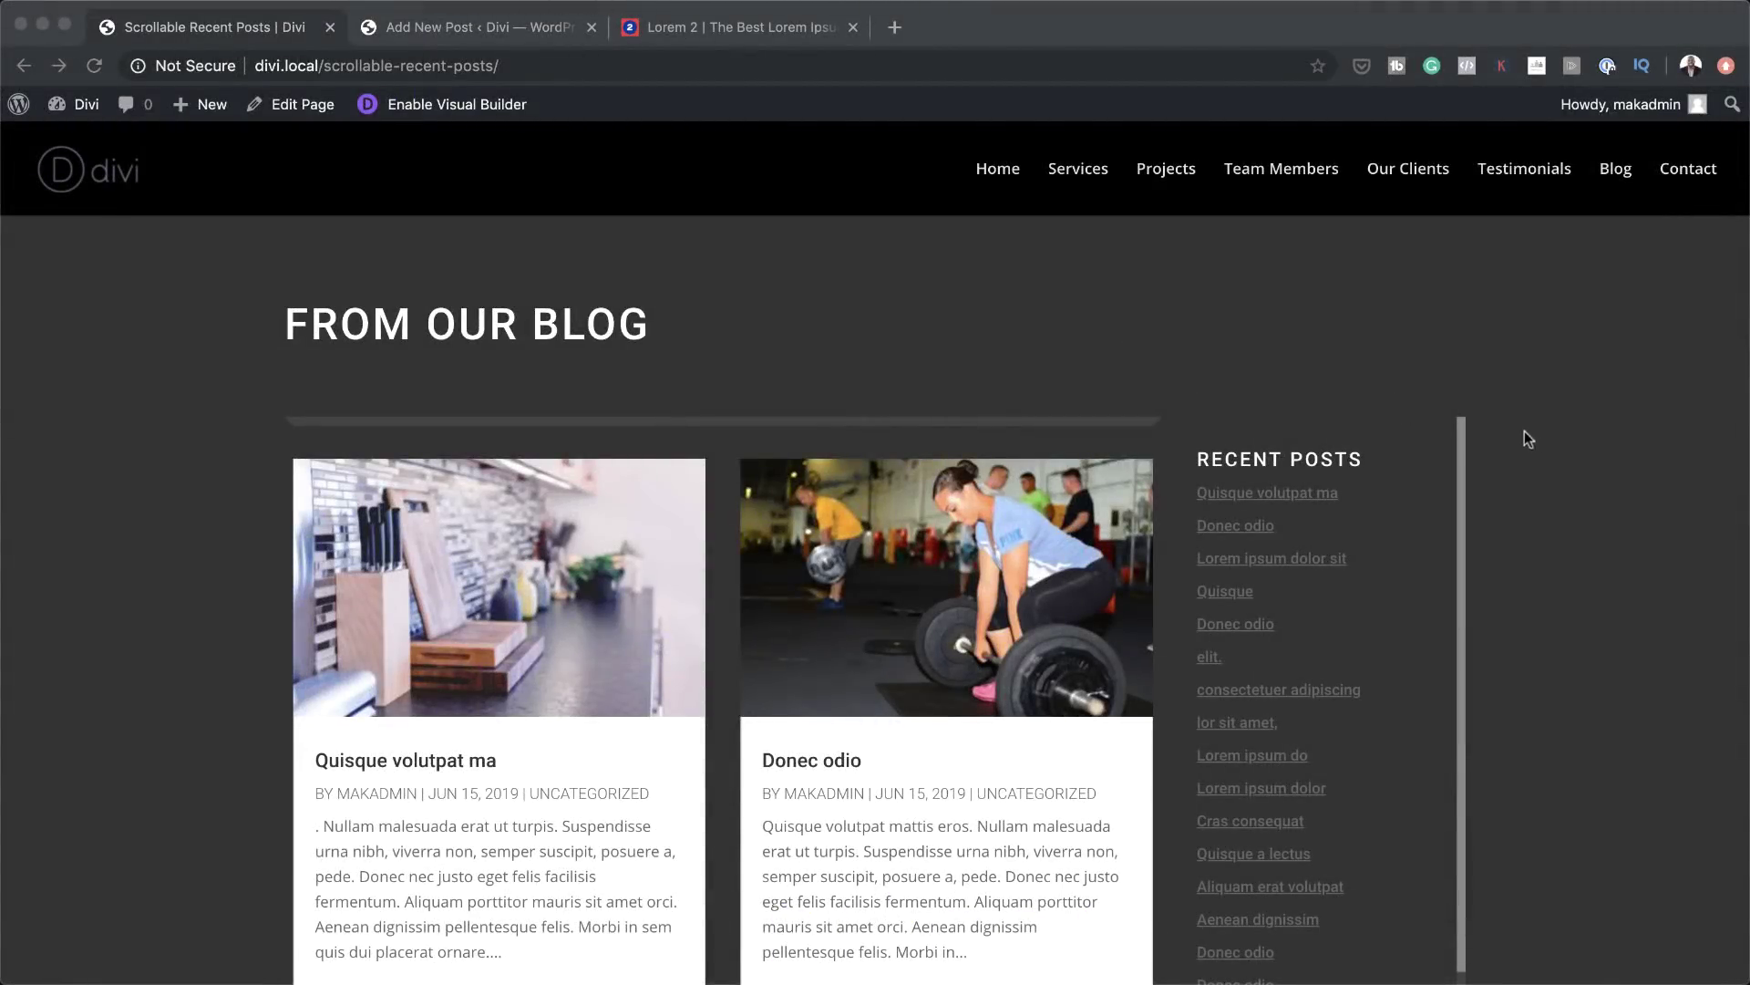
Examine the published page and test the custom scrollbar of the Recent Posts sidebar
scroll(1540, 454, "down", 3)
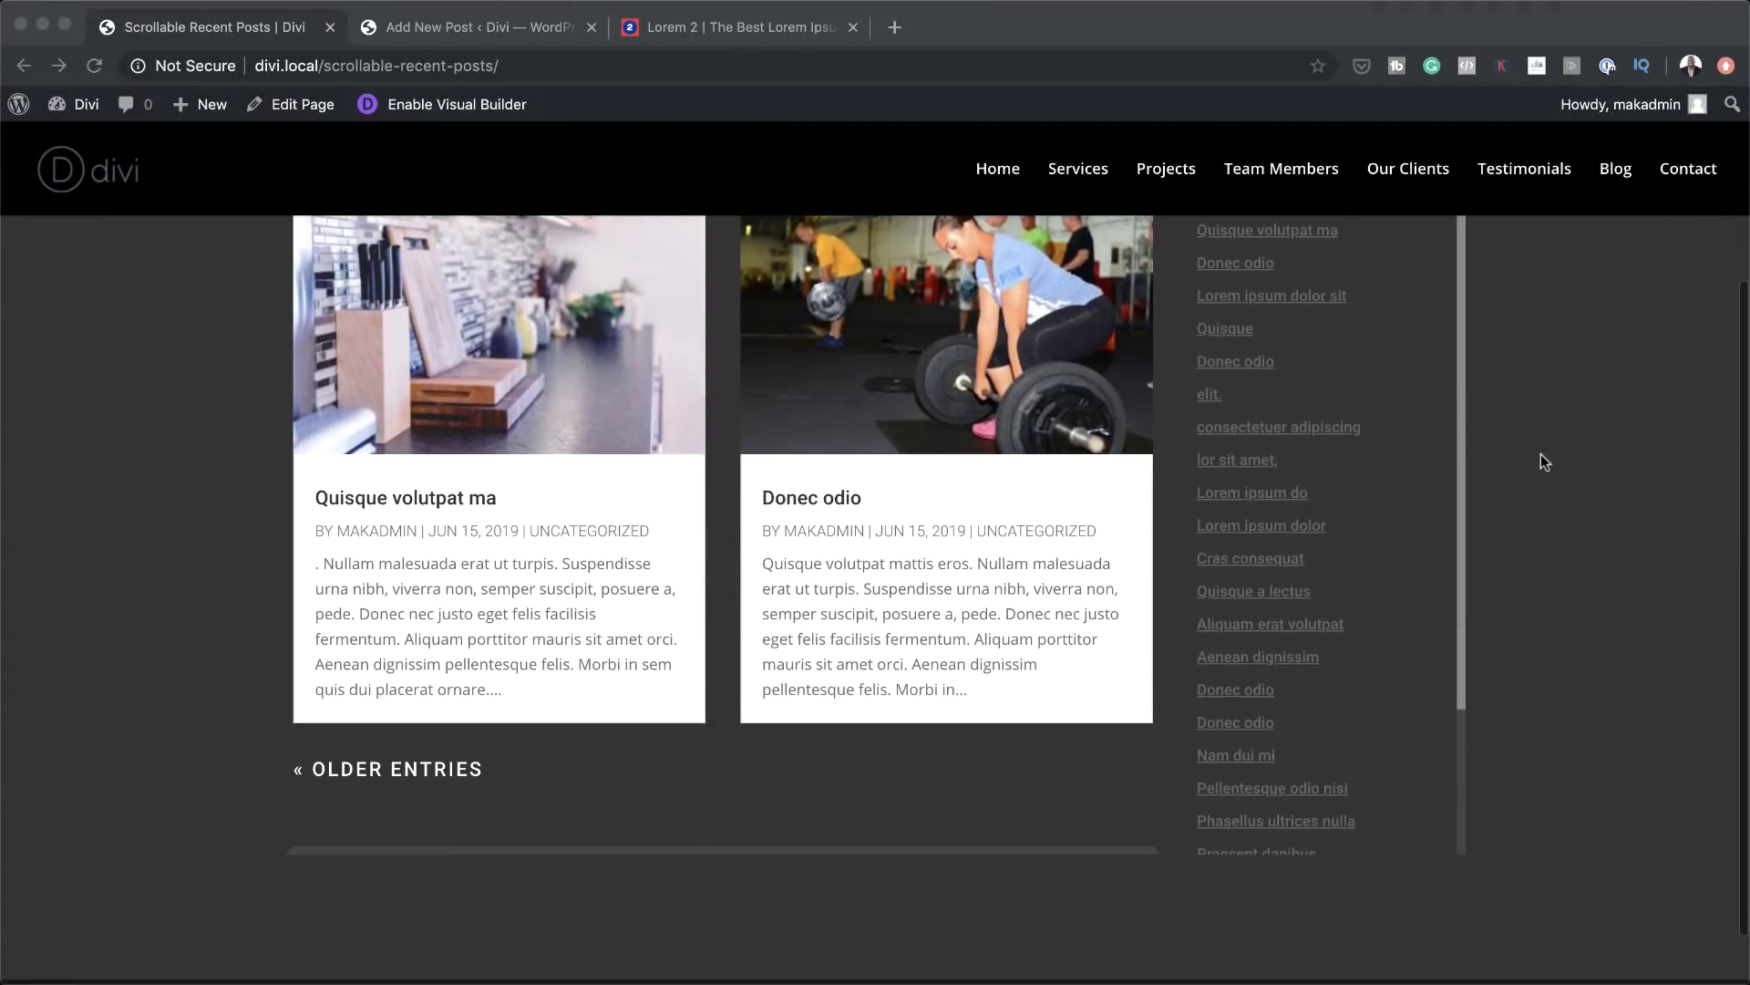
scroll(1541, 454, "up", 2)
mouse_move(1463, 381)
left_mouse_down()
mouse_move(1461, 591)
mouse_move(1458, 412)
left_mouse_up()
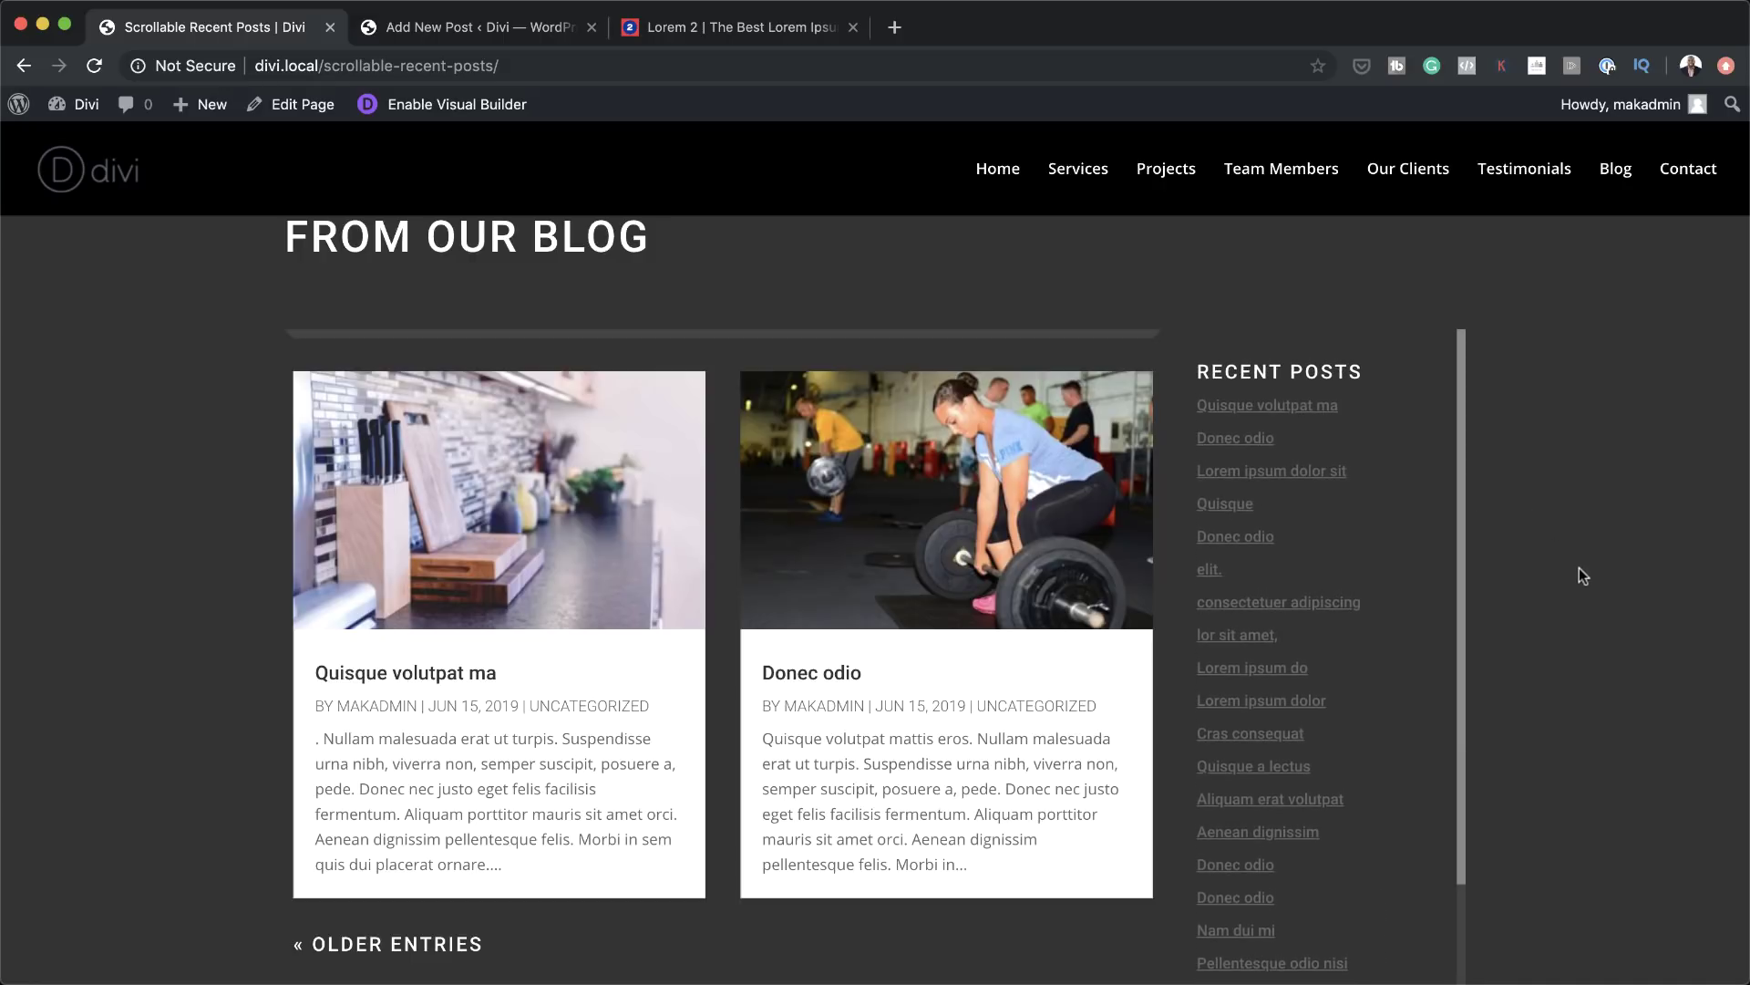